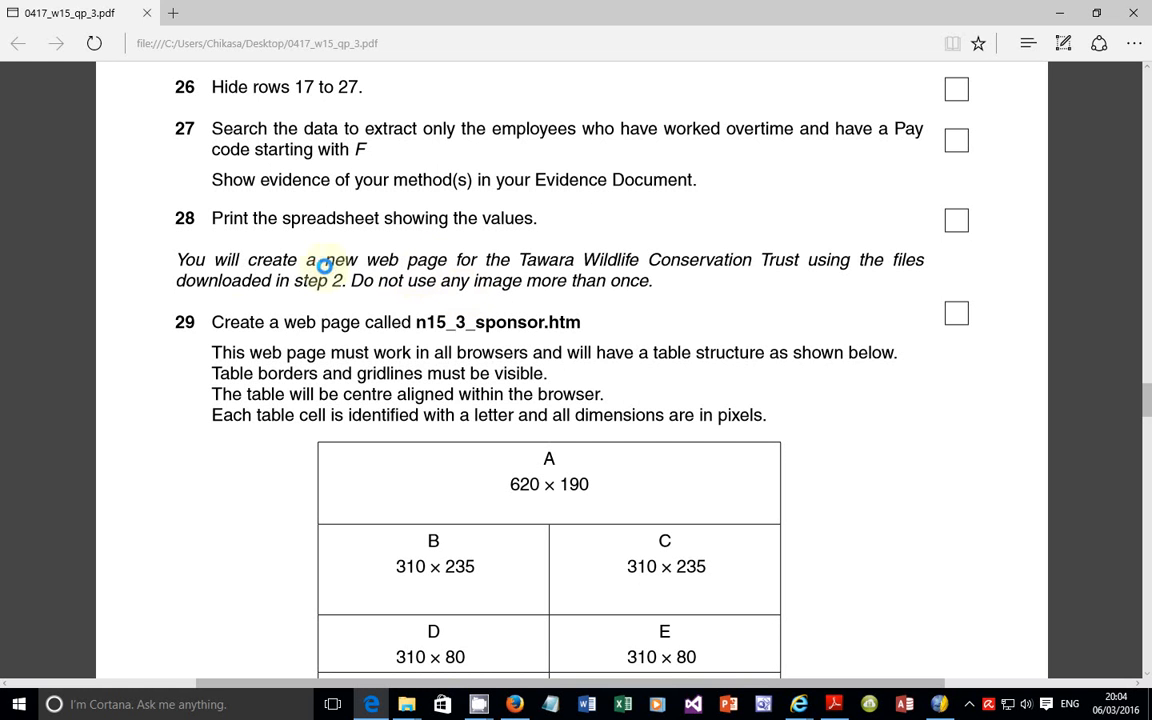
Step: Read the exam paper's introduction to the new web page task and examine the files in the desktop folder N15Tawara
left_click_drag(178, 264, 611, 291)
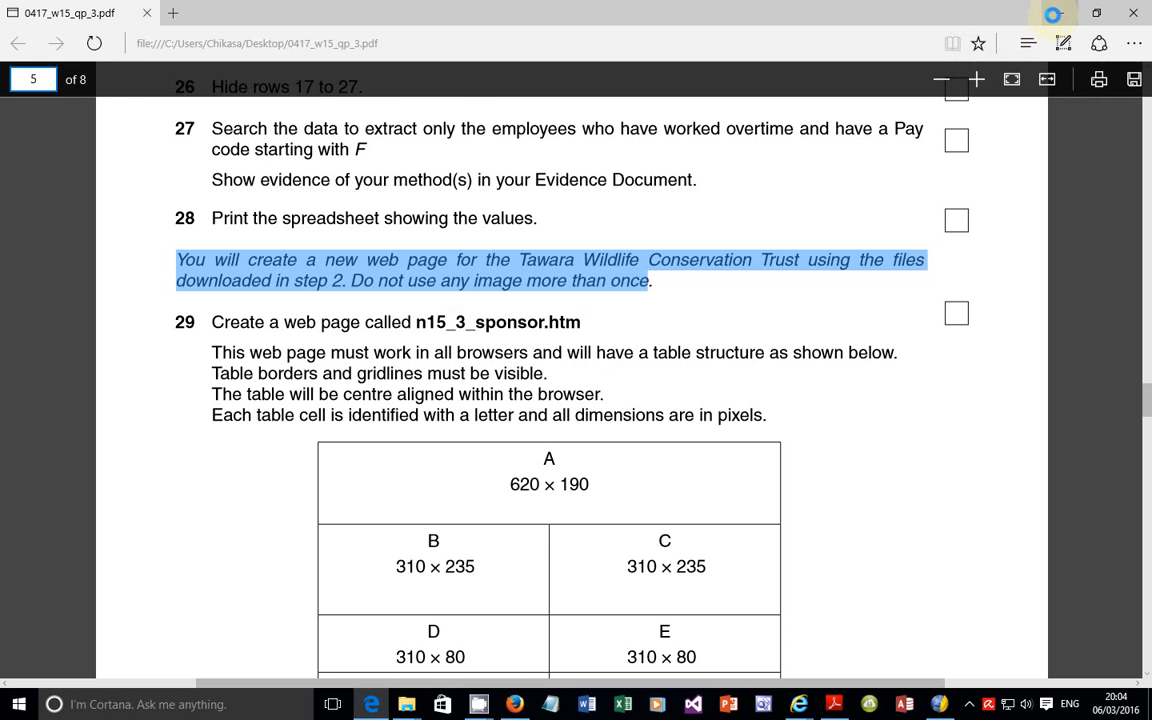
left_click(1045, 12)
left_click(1050, 9)
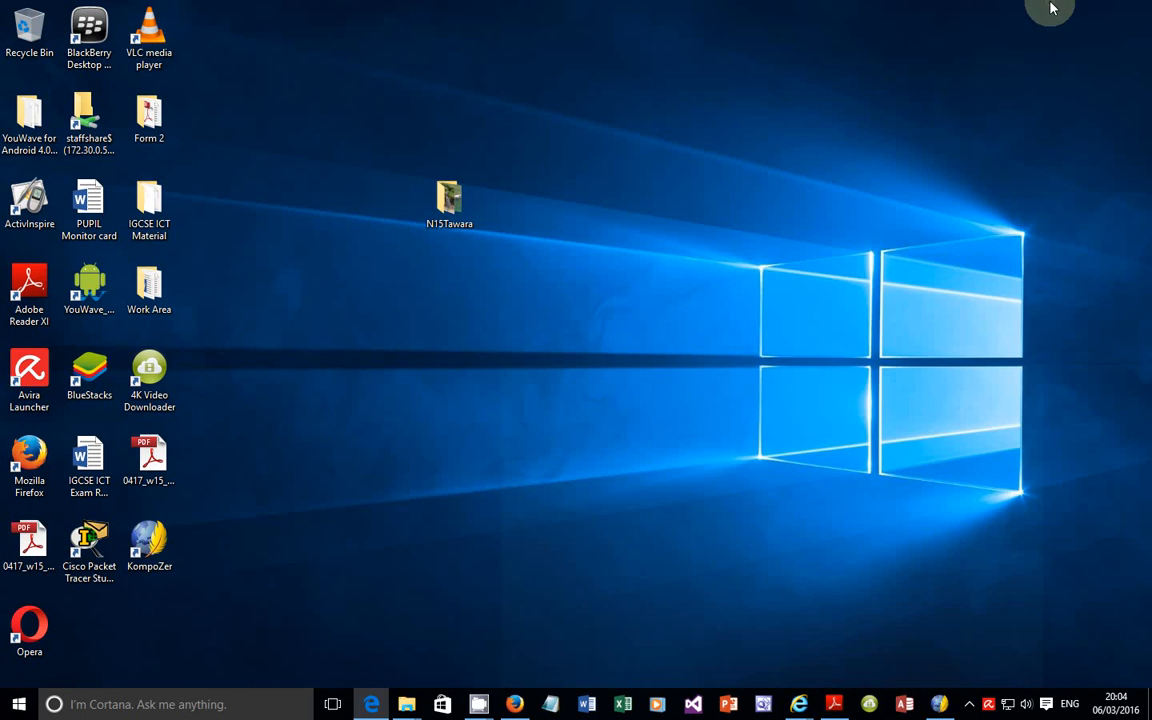
left_click_drag(443, 135, 609, 272)
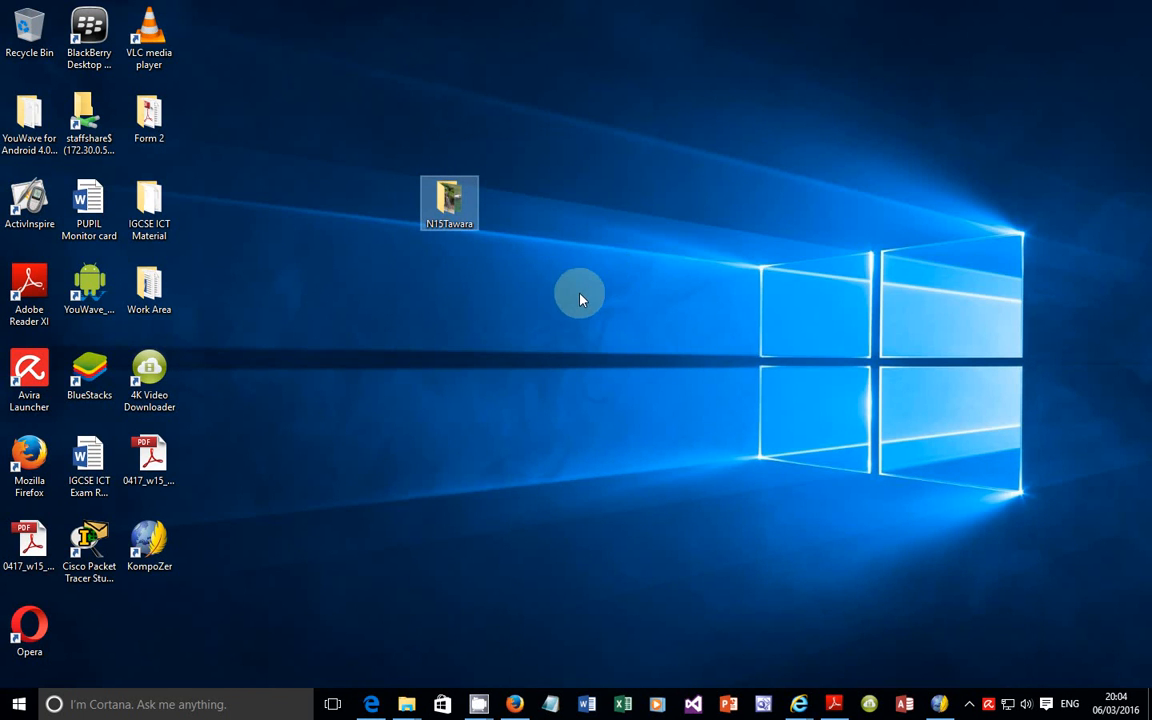
double_click(458, 225)
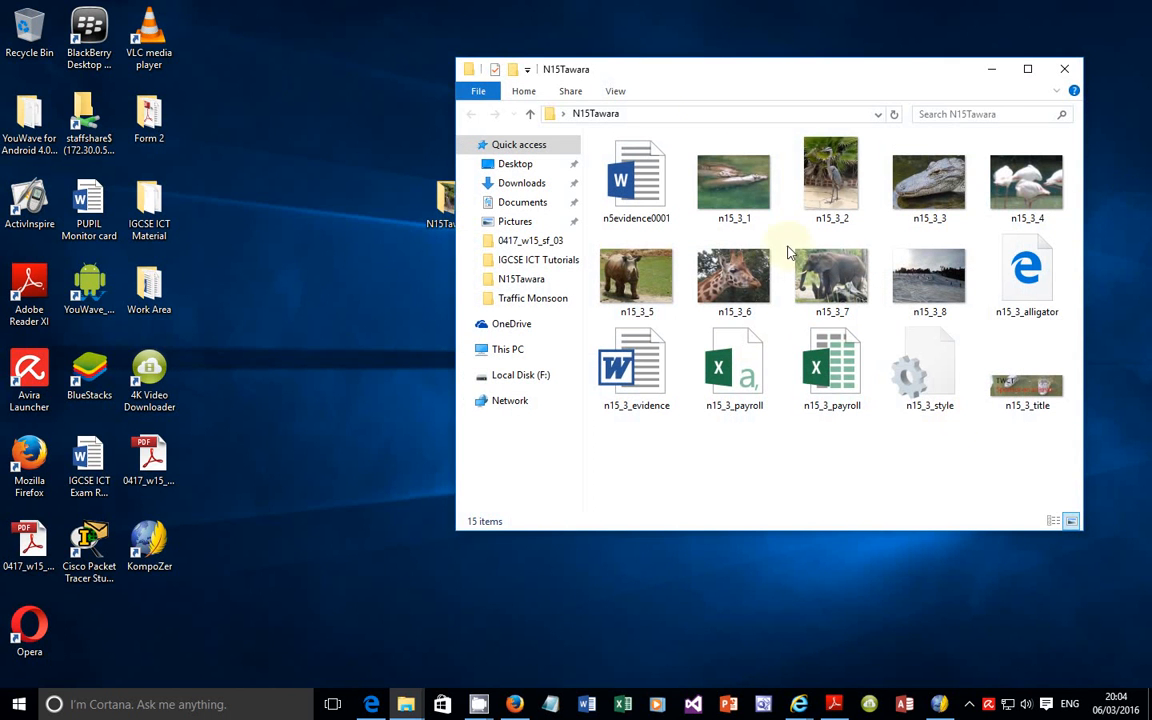
left_click(1060, 70)
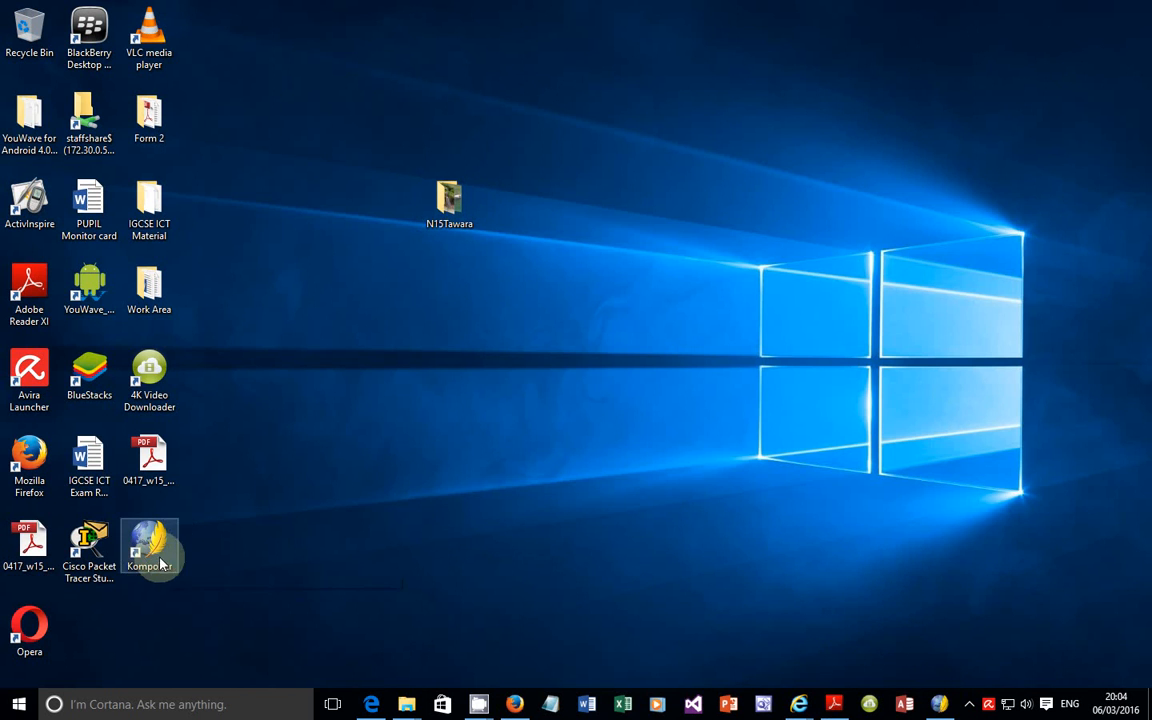
Step: Switch to KompoZer and choose the desktop folder N15Tawara as the directory of a new site
left_click(939, 704)
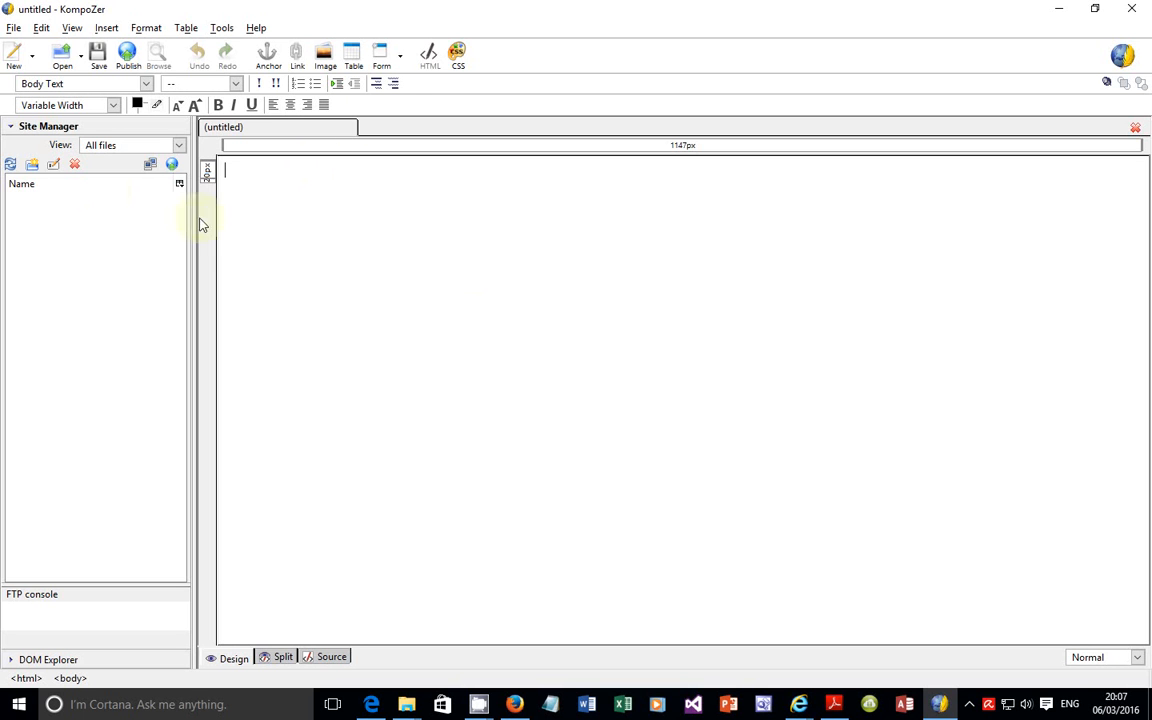
left_click(150, 166)
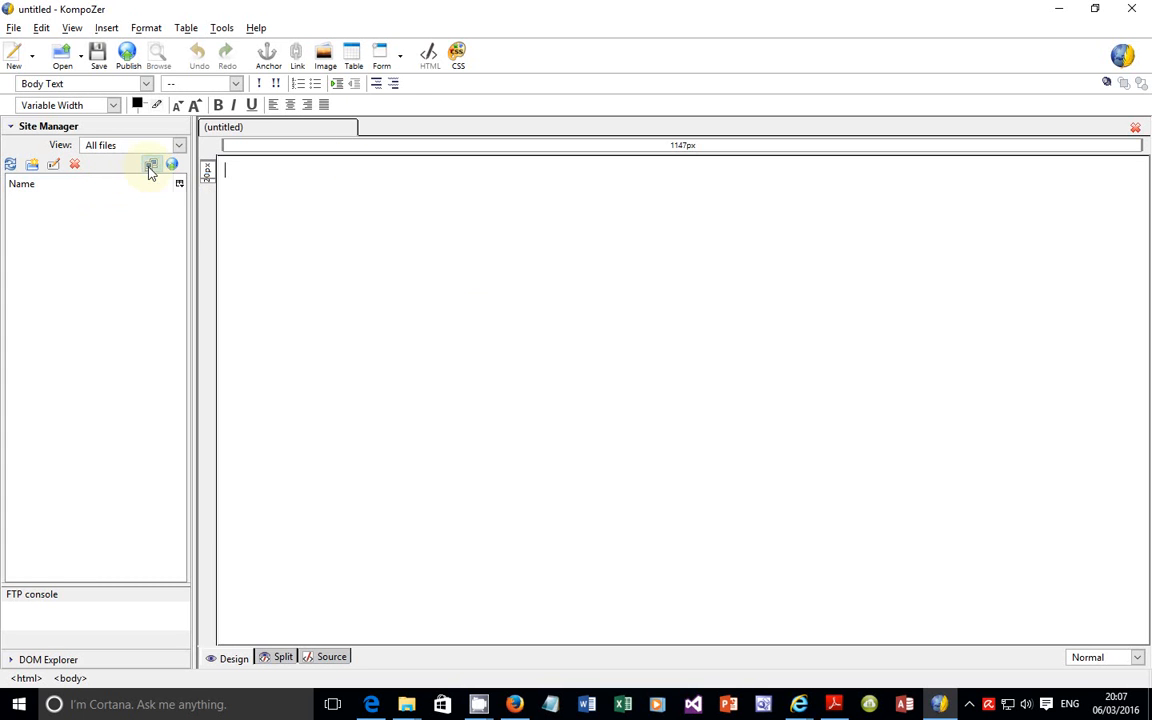
left_click(484, 294)
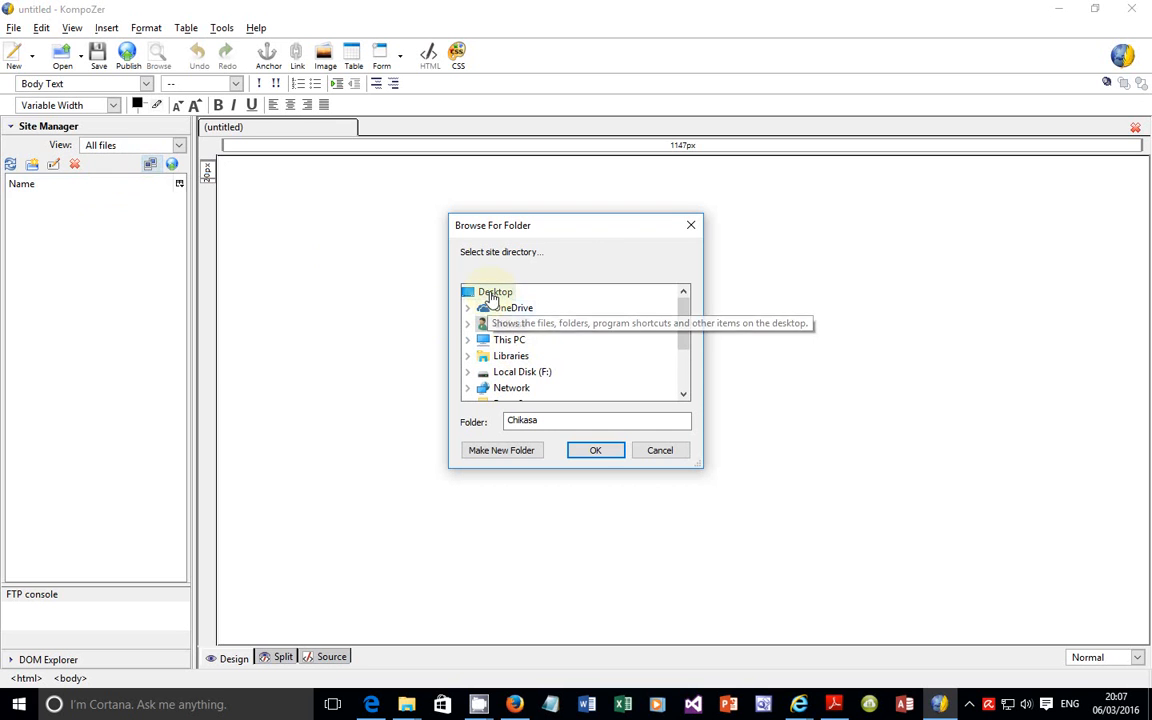
left_click_drag(686, 339, 684, 378)
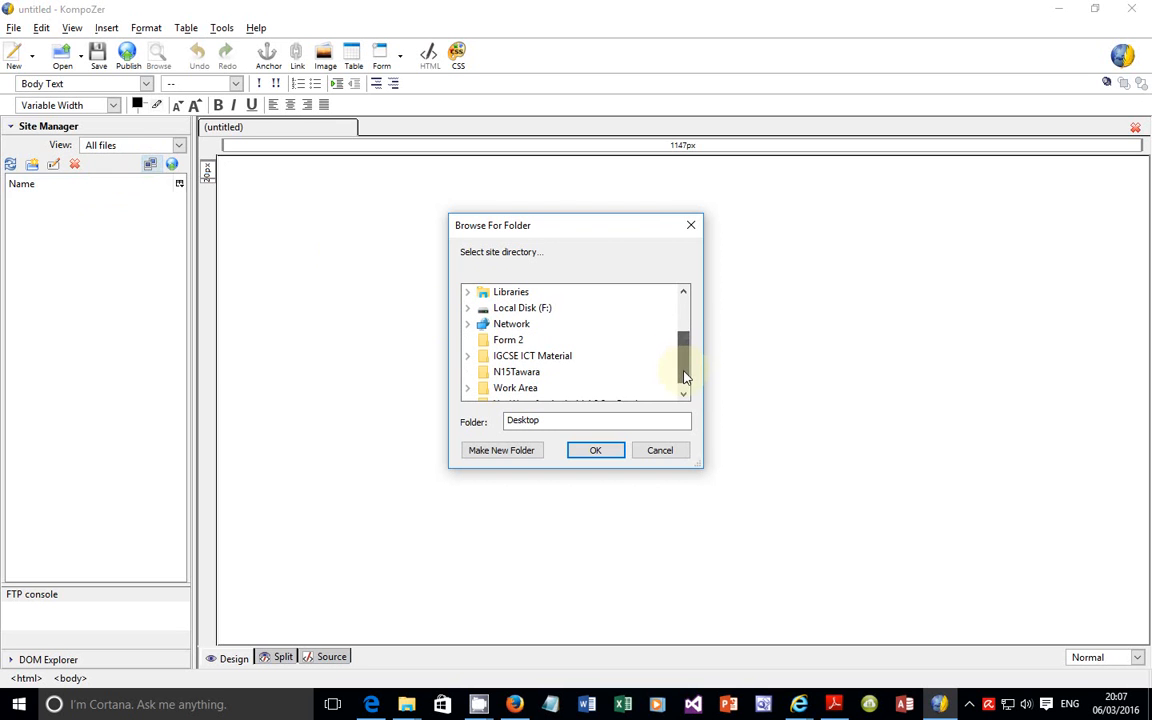
left_click(527, 372)
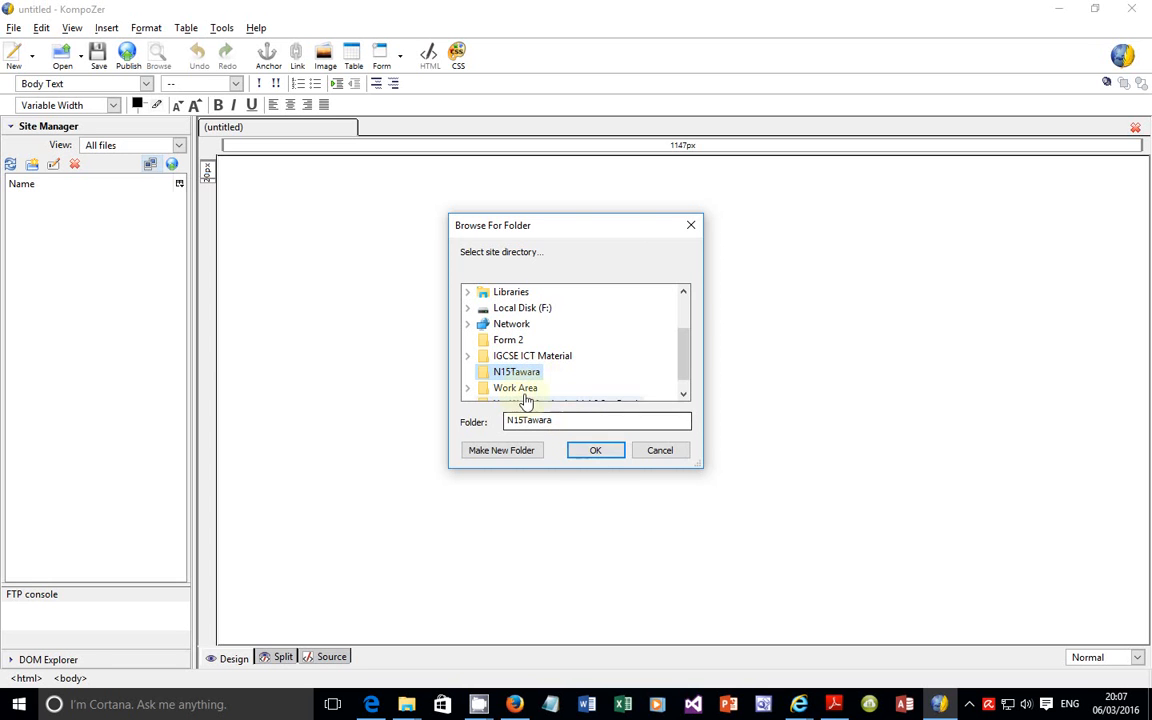
left_click(584, 456)
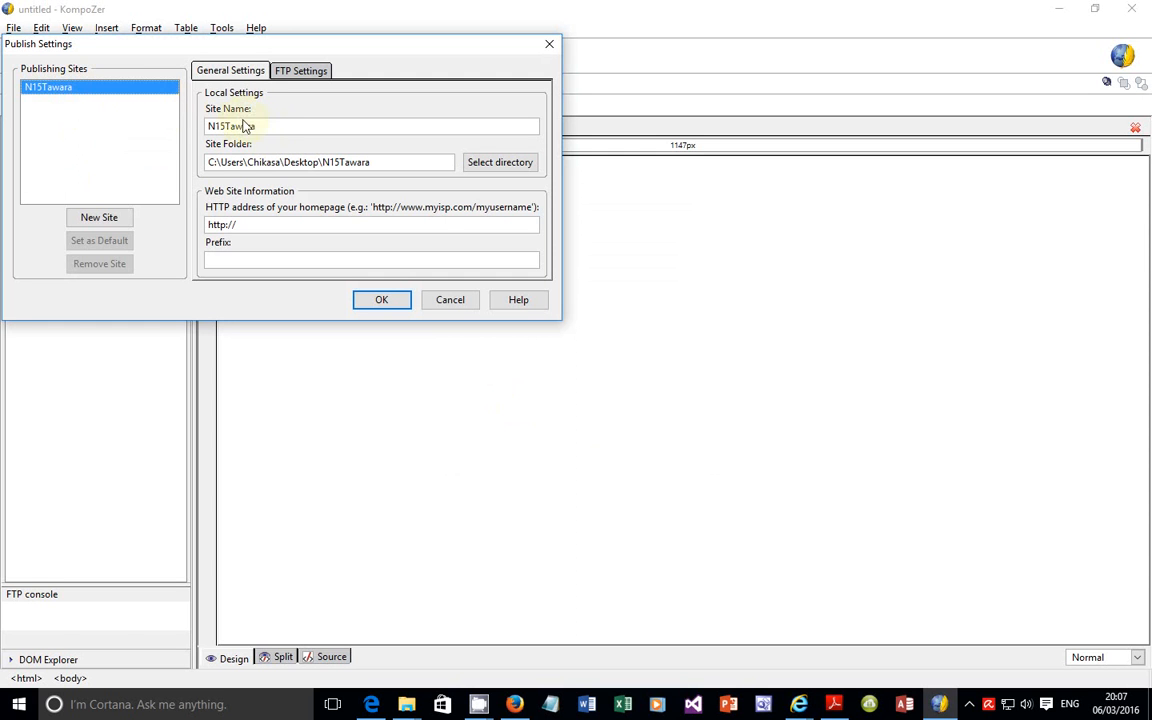
Step: Check the site name and folder, accept the N15Tawara publish settings, and expand the site to list its files
left_click_drag(262, 126, 195, 125)
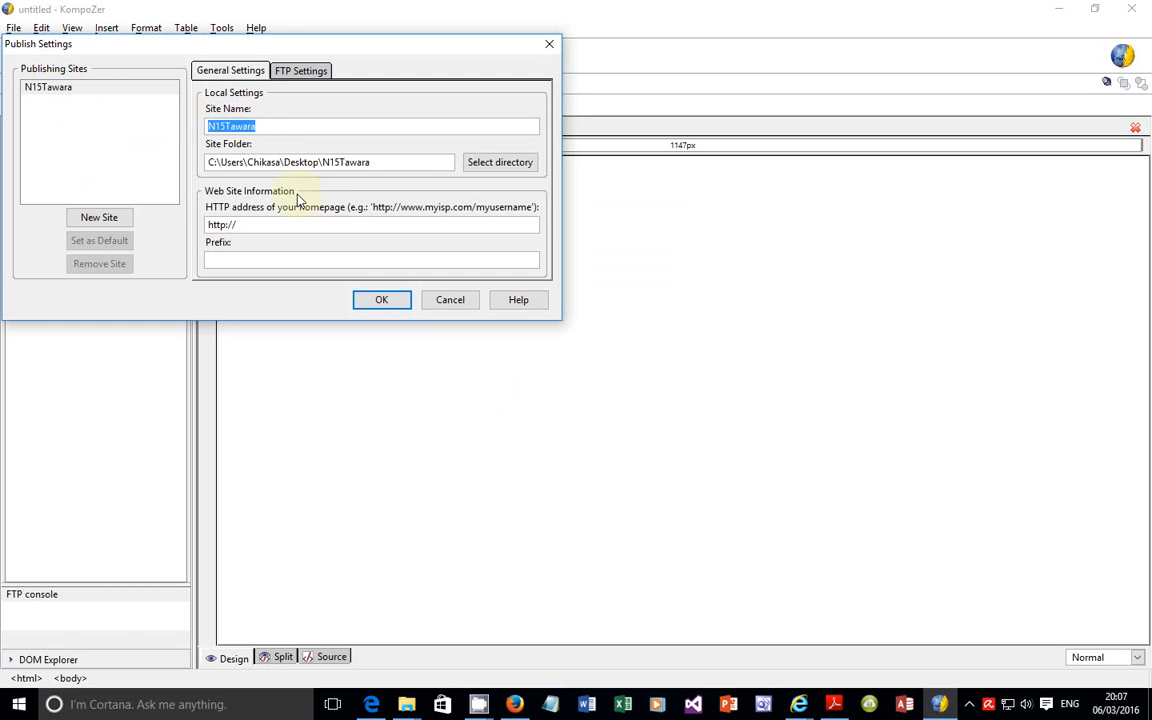
left_click(396, 161)
left_click_drag(396, 161, 213, 160)
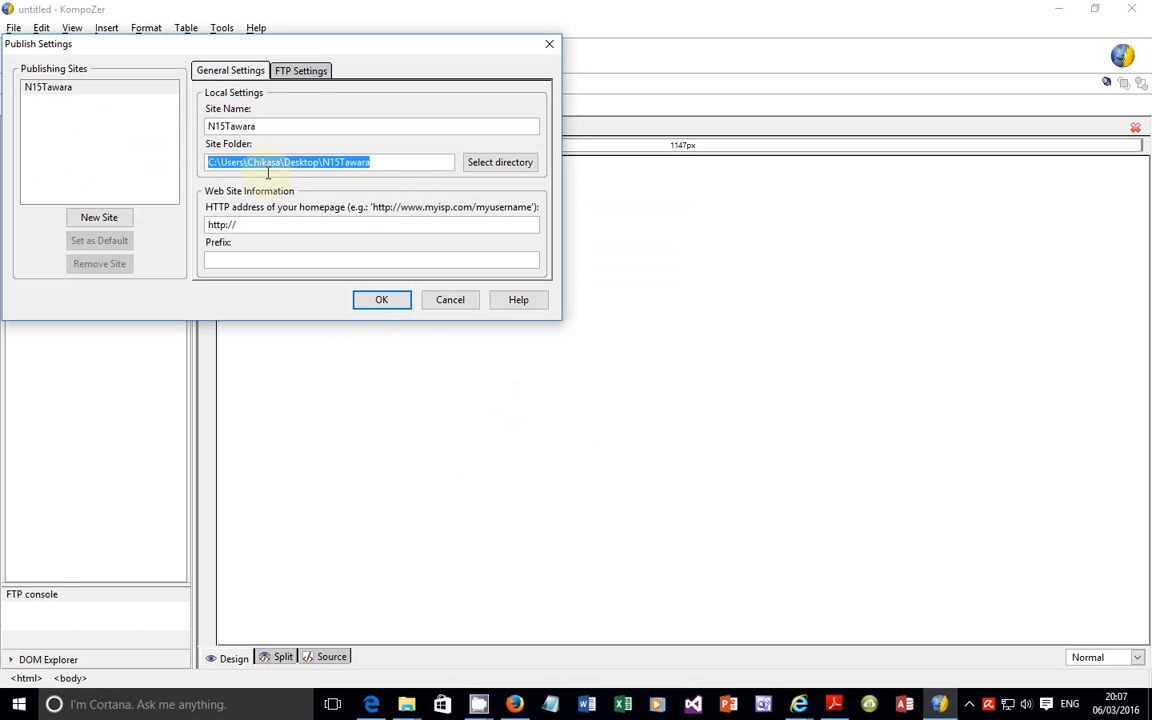
left_click(378, 300)
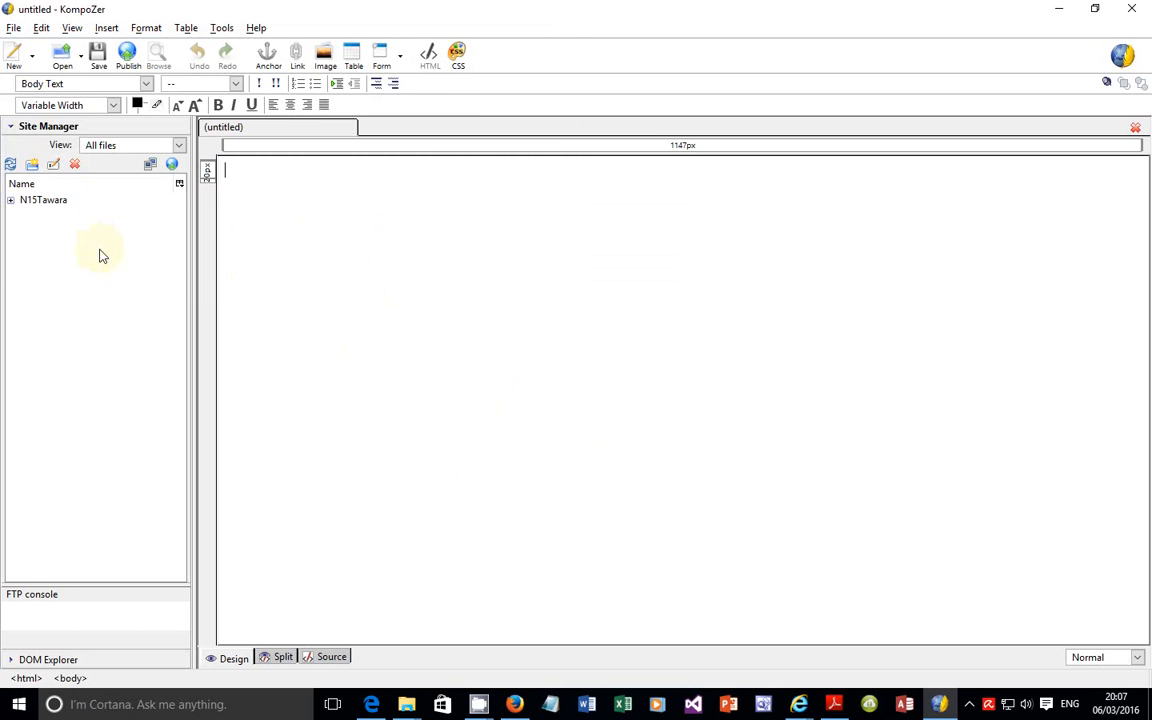
left_click(10, 202)
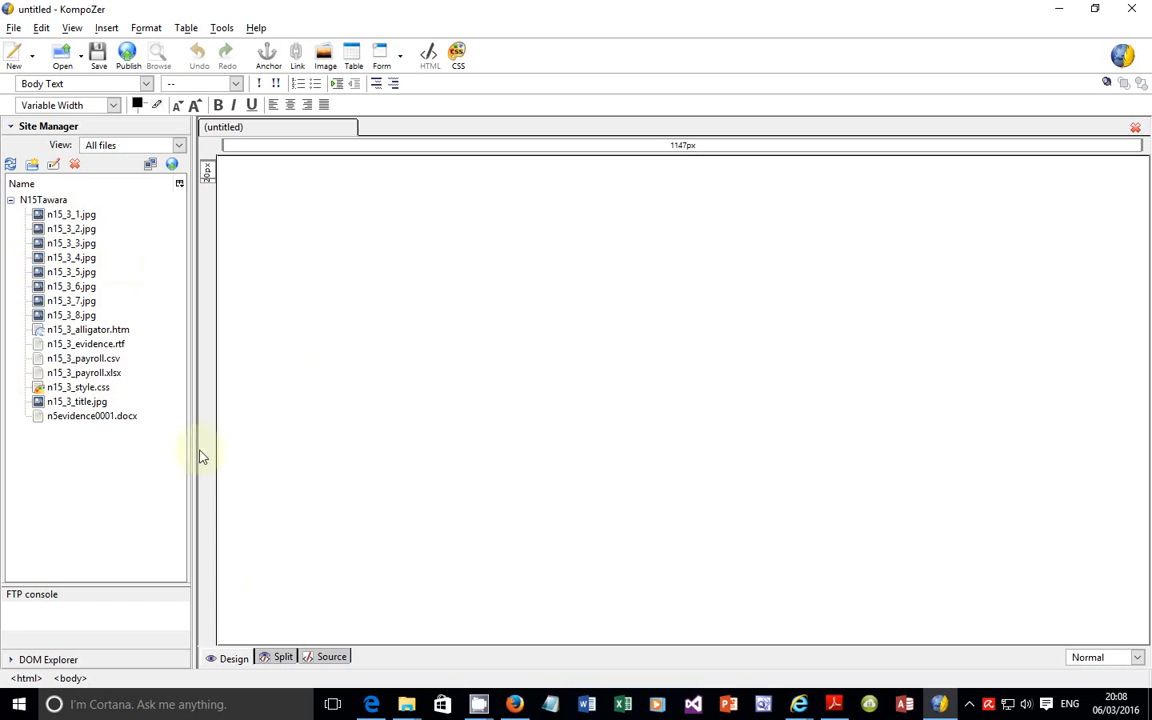
Step: Switch to the exam paper in Edge and copy the file name n15_3_sponsor.htm from question 29
left_click(368, 704)
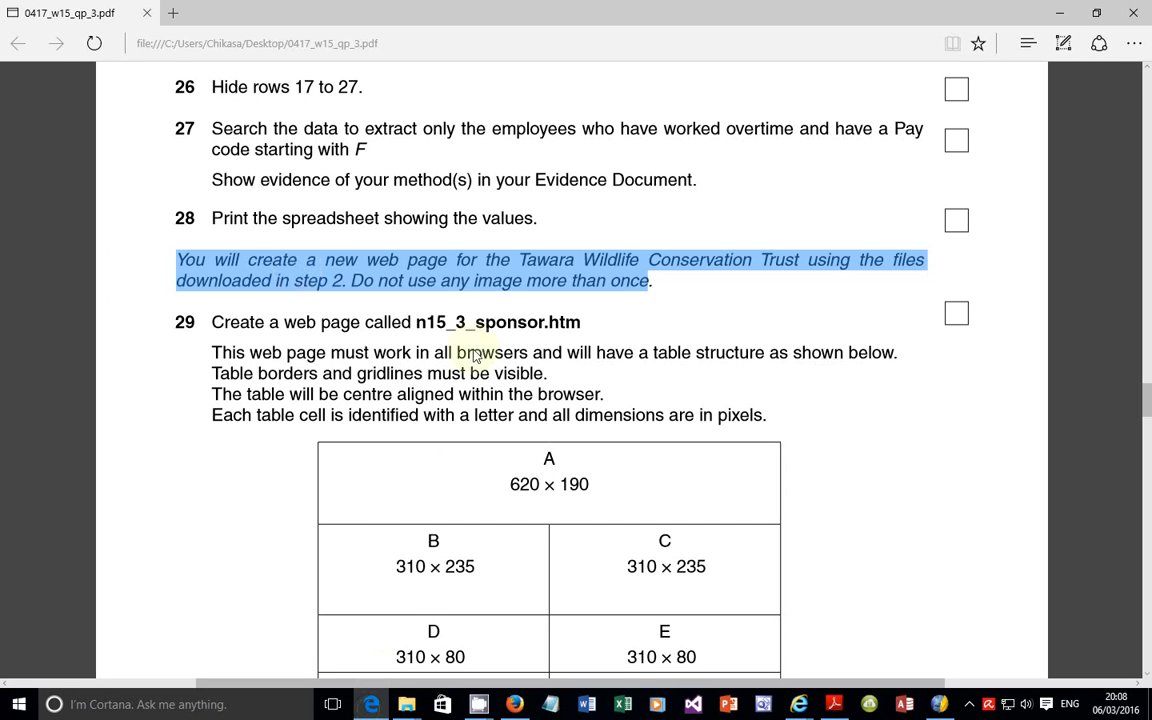
left_click(300, 340)
left_click_drag(216, 345, 495, 333)
left_click(393, 339)
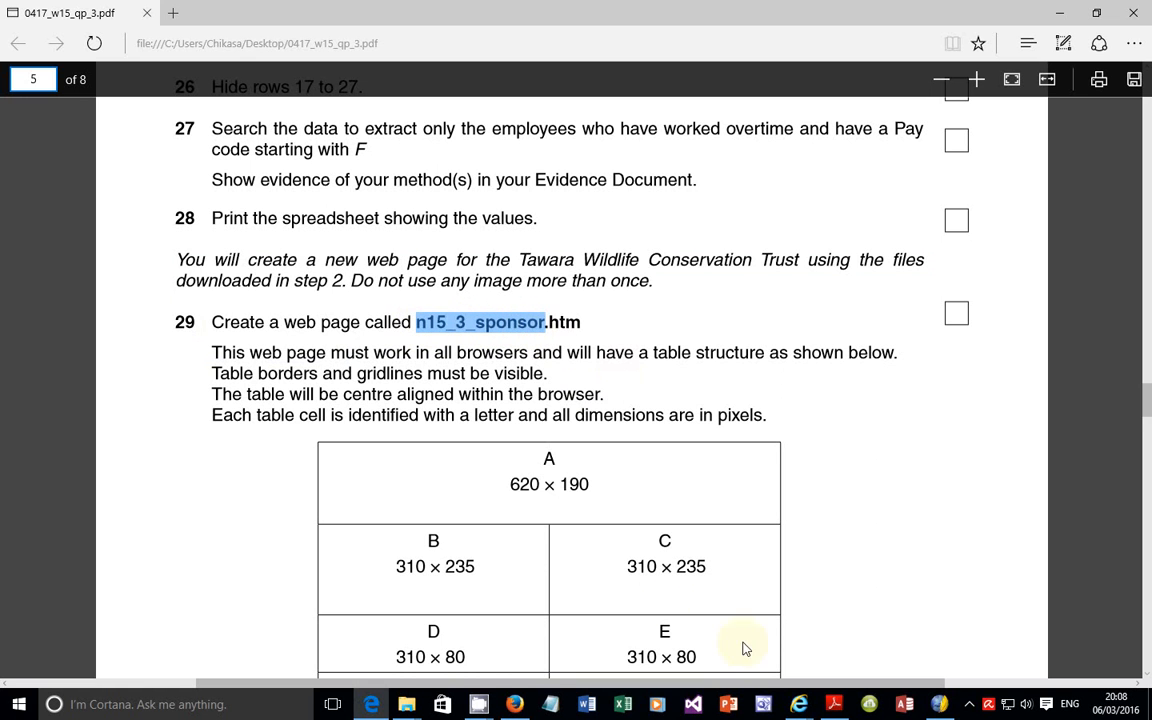
left_click_drag(588, 323, 428, 333)
key("ctrl+c")
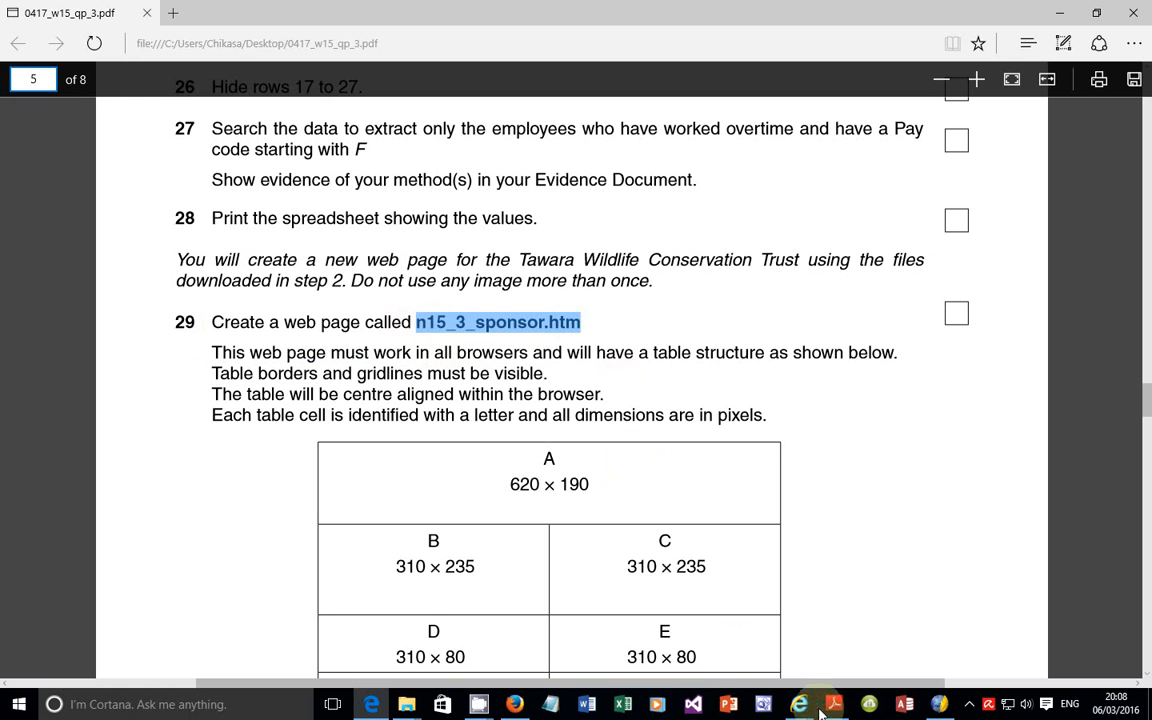
Step: Return to KompoZer and start saving the untitled page, giving it the page title n15_3_sponsor.htm
left_click(940, 704)
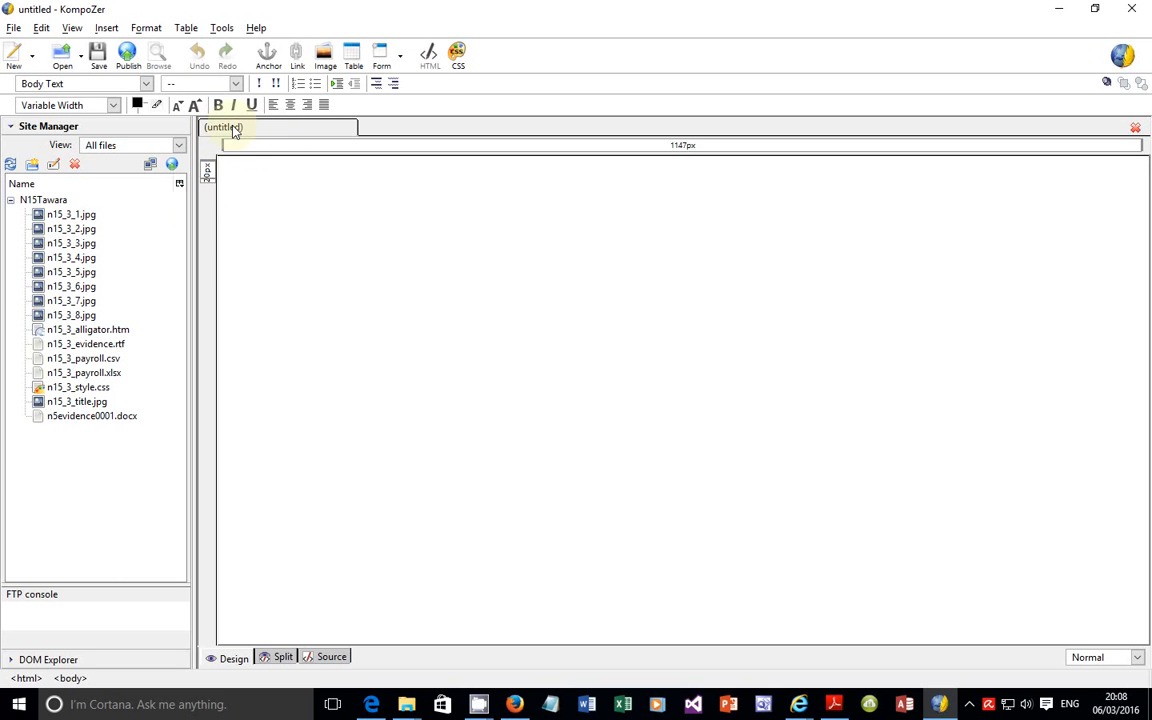
left_click(99, 60)
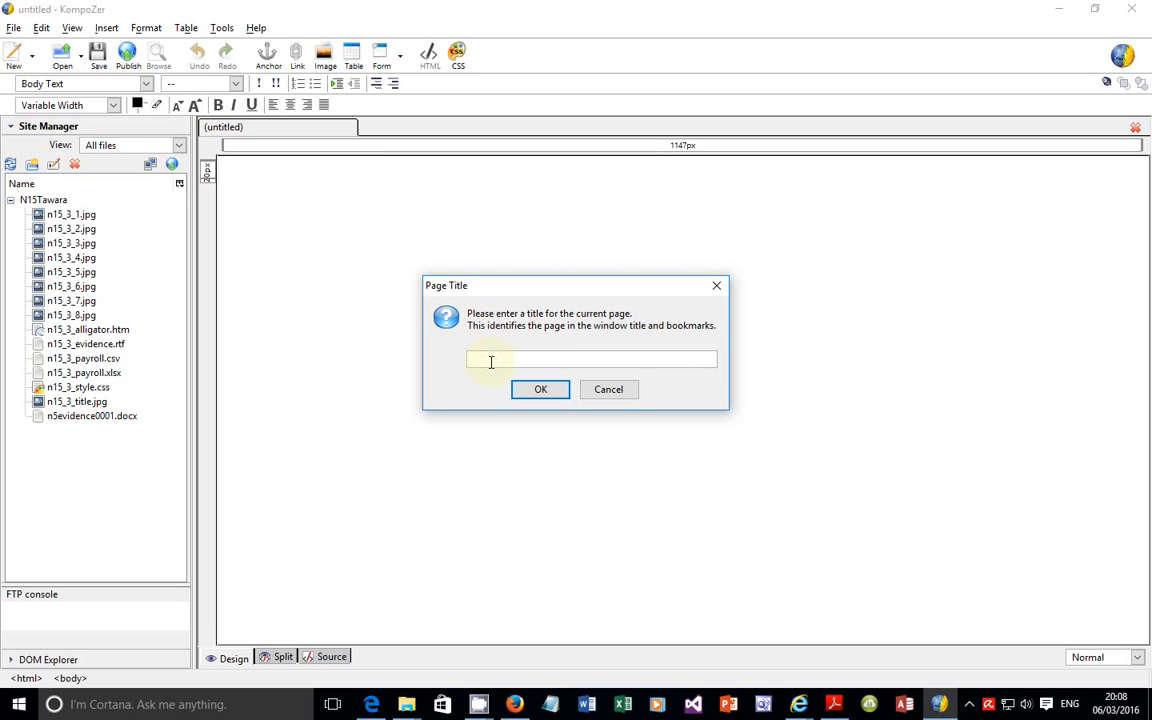
key("ctrl+v")
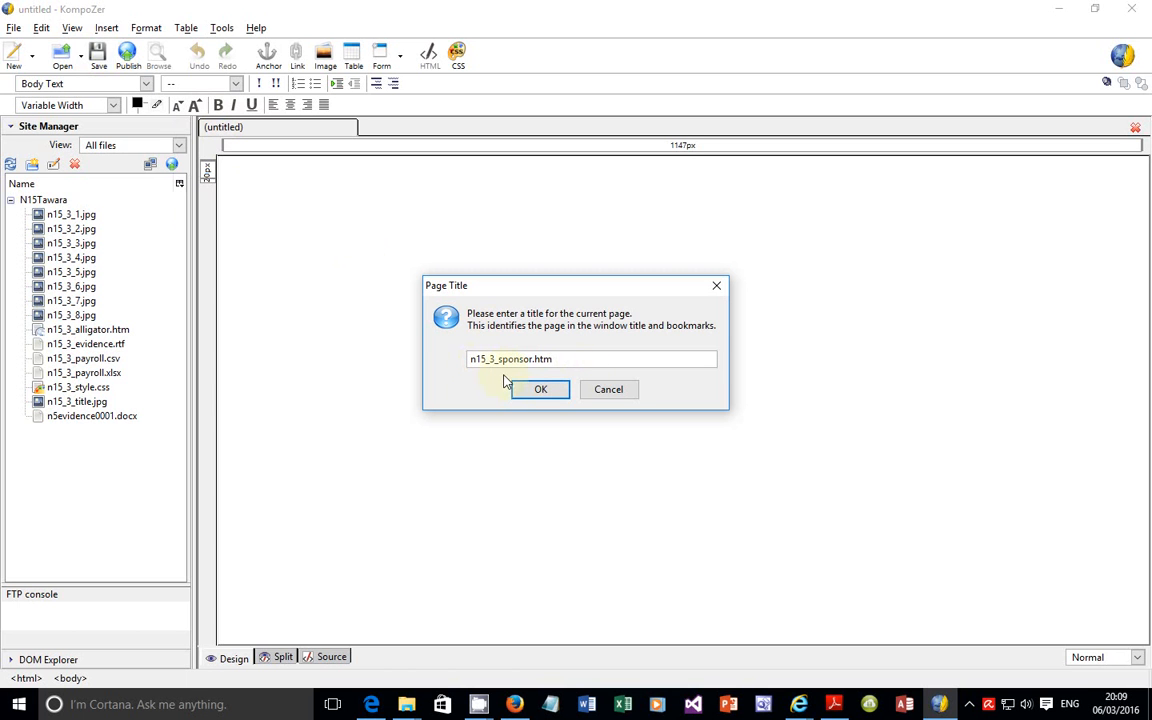
left_click(532, 389)
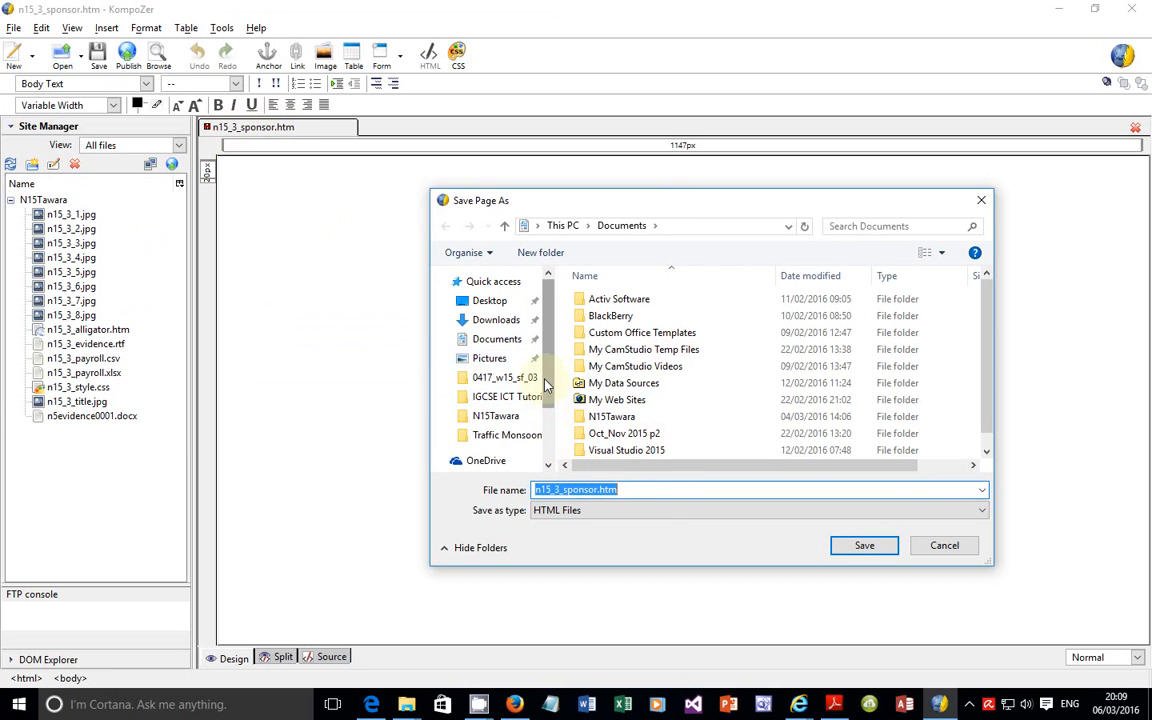
Step: Save the page as n15_3_sponsor.htm in the N15Tawara folder under Documents
mouse_move(546, 385)
left_mouse_down()
mouse_move(548, 425)
mouse_move(548, 407)
left_mouse_up()
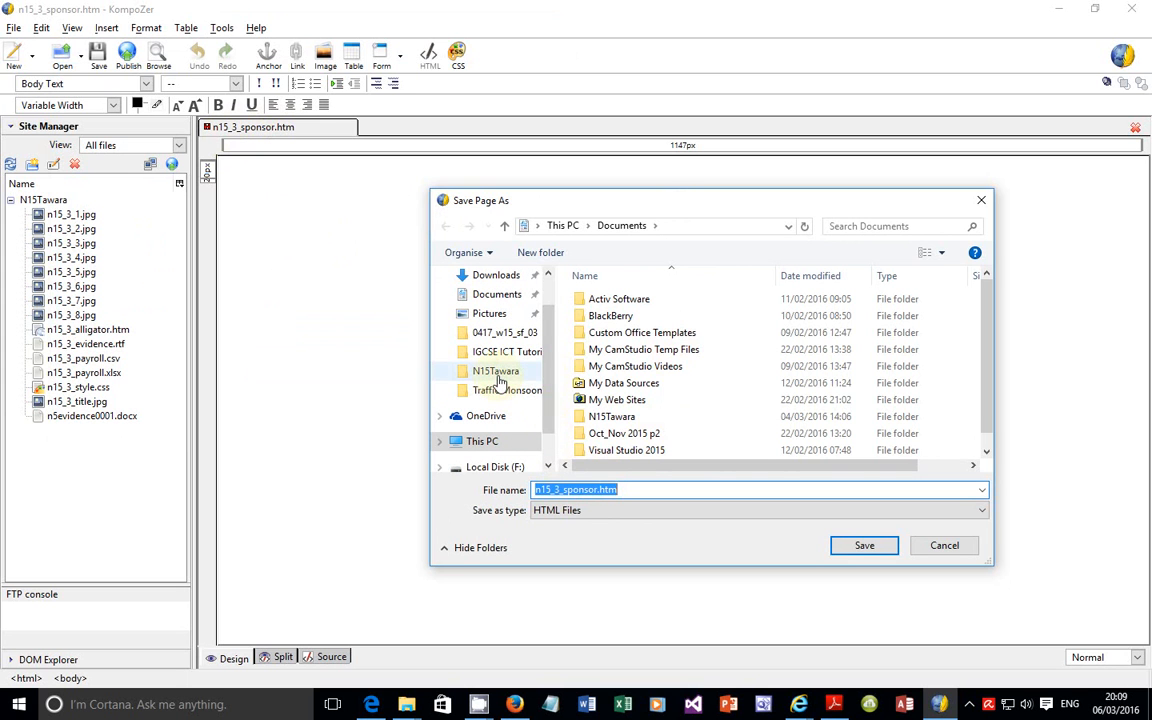
left_click(497, 372)
left_click(632, 490)
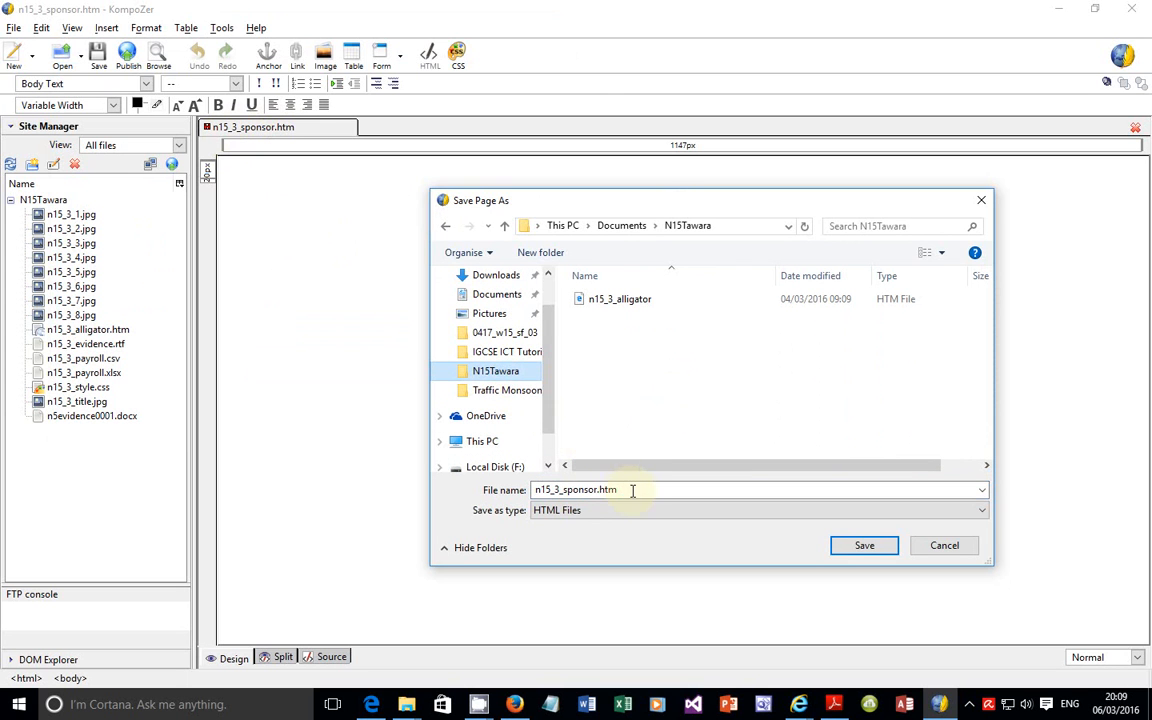
double_click(632, 490)
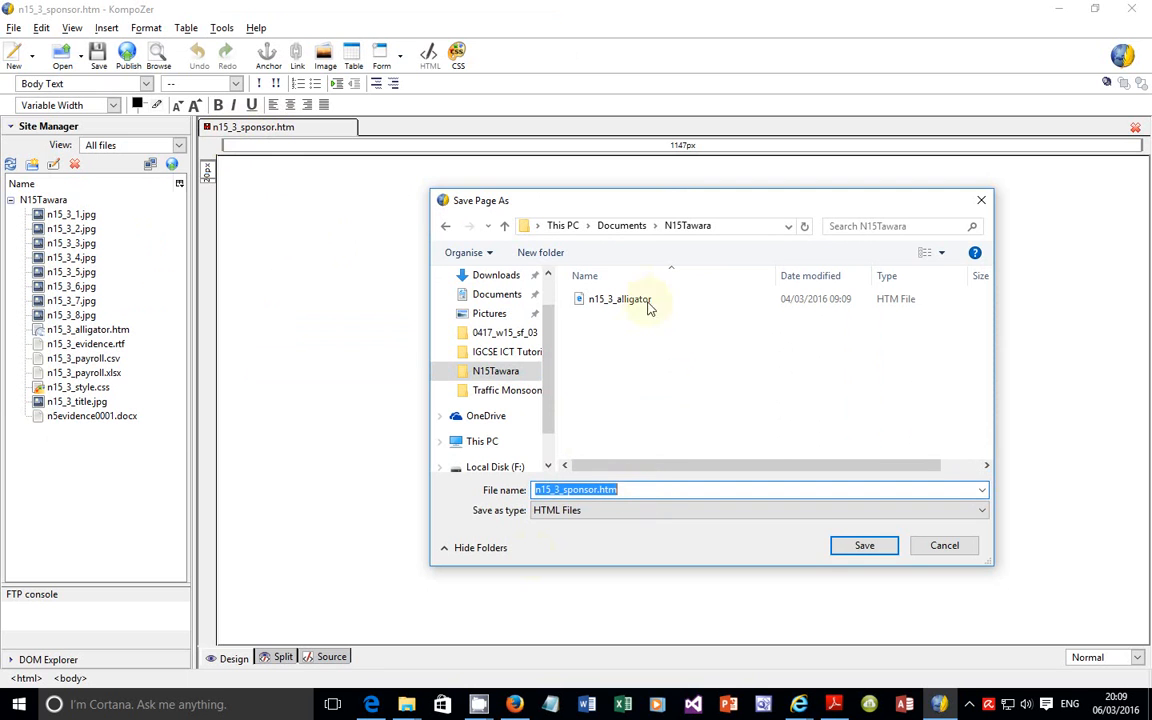
left_click(858, 547)
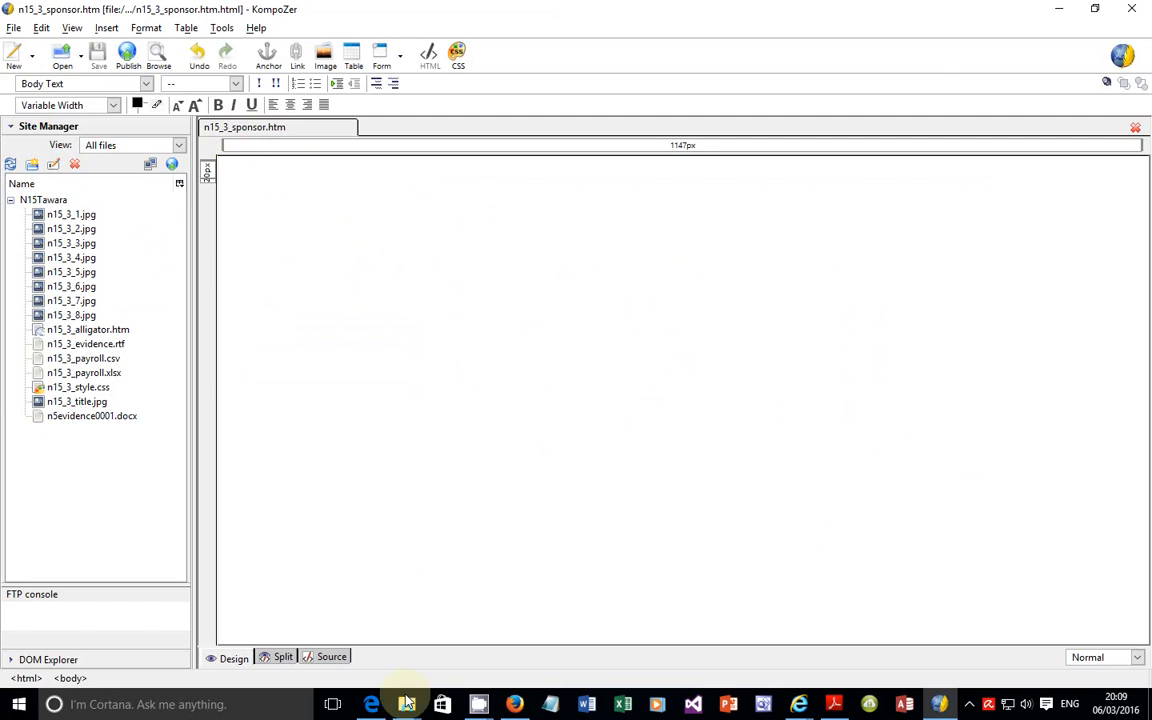
Step: Switch to the exam paper and examine question 29's table structure, border visibility, centre alignment and pixel dimension requirements
left_click(371, 704)
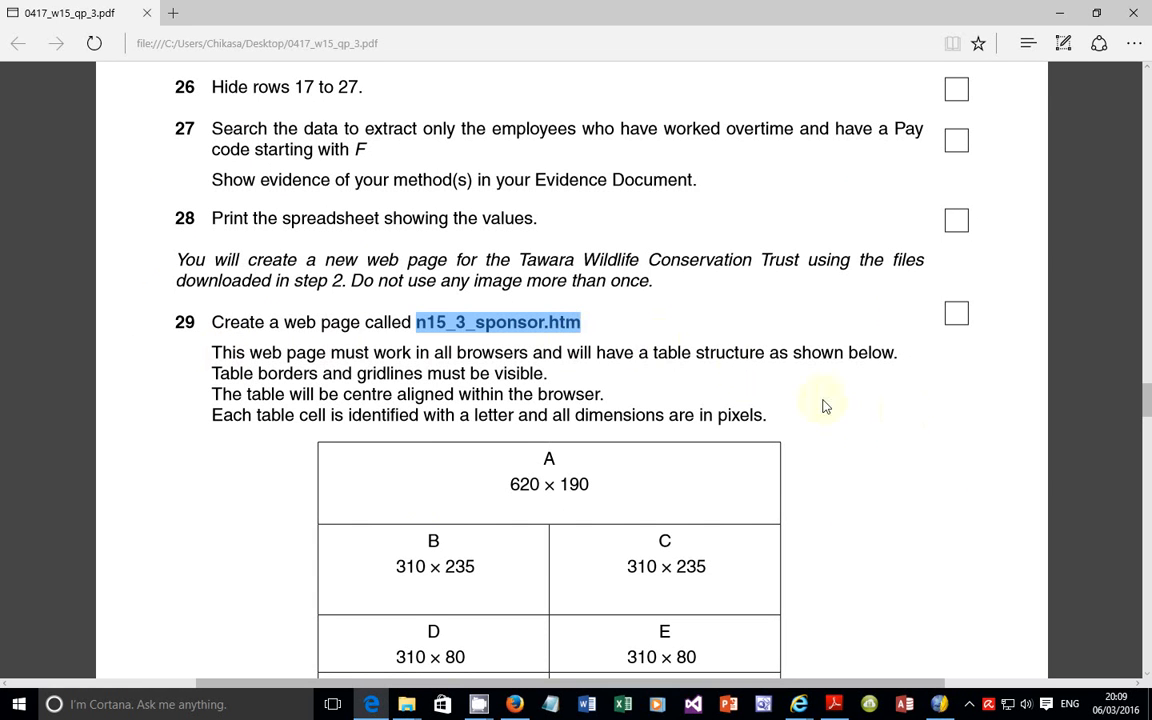
scroll(397, 441, "down", 1)
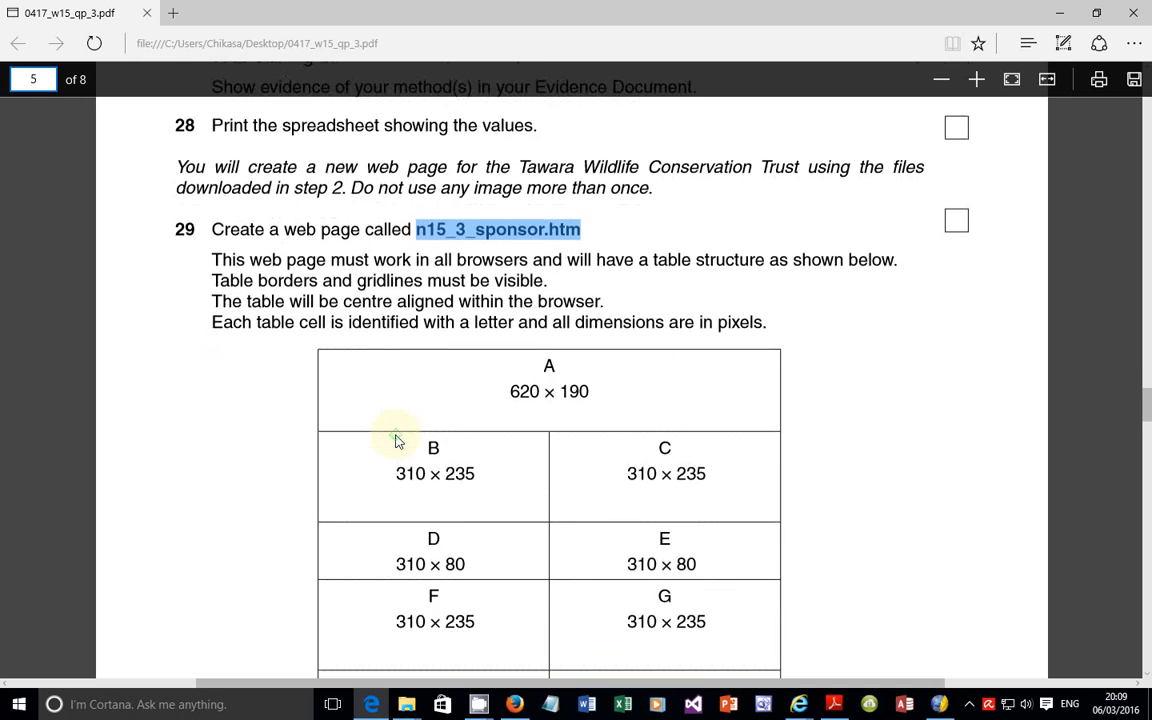
scroll(397, 441, "down", 3)
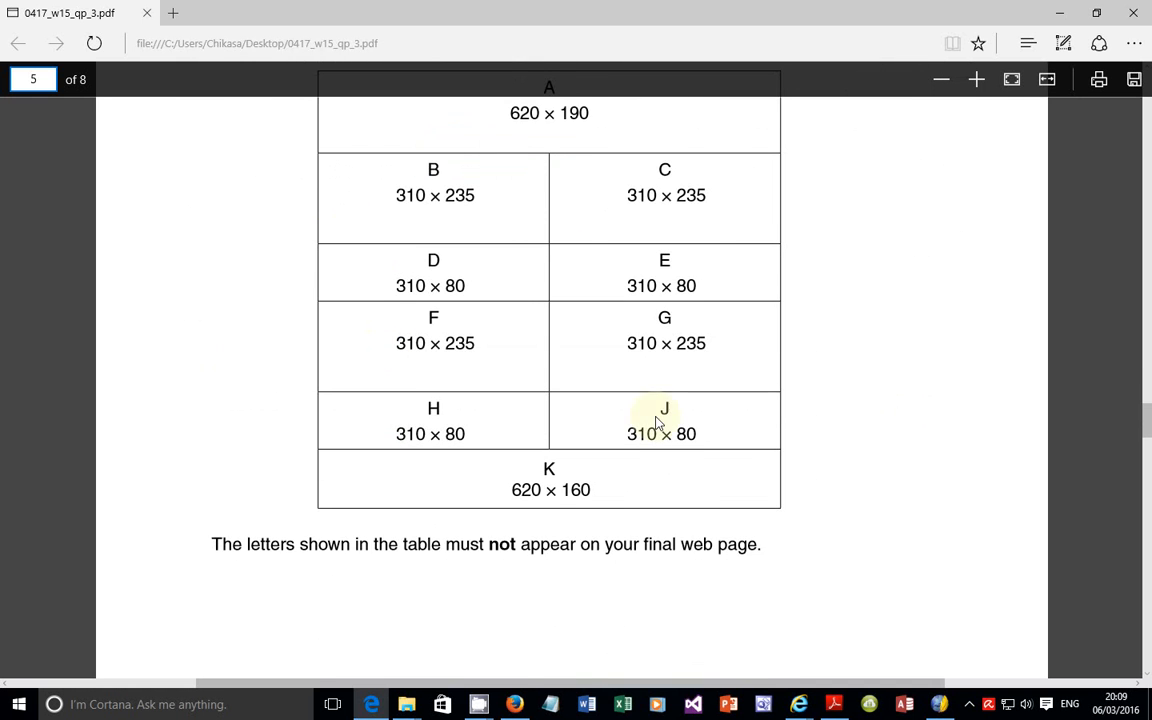
scroll(657, 423, "up", 2)
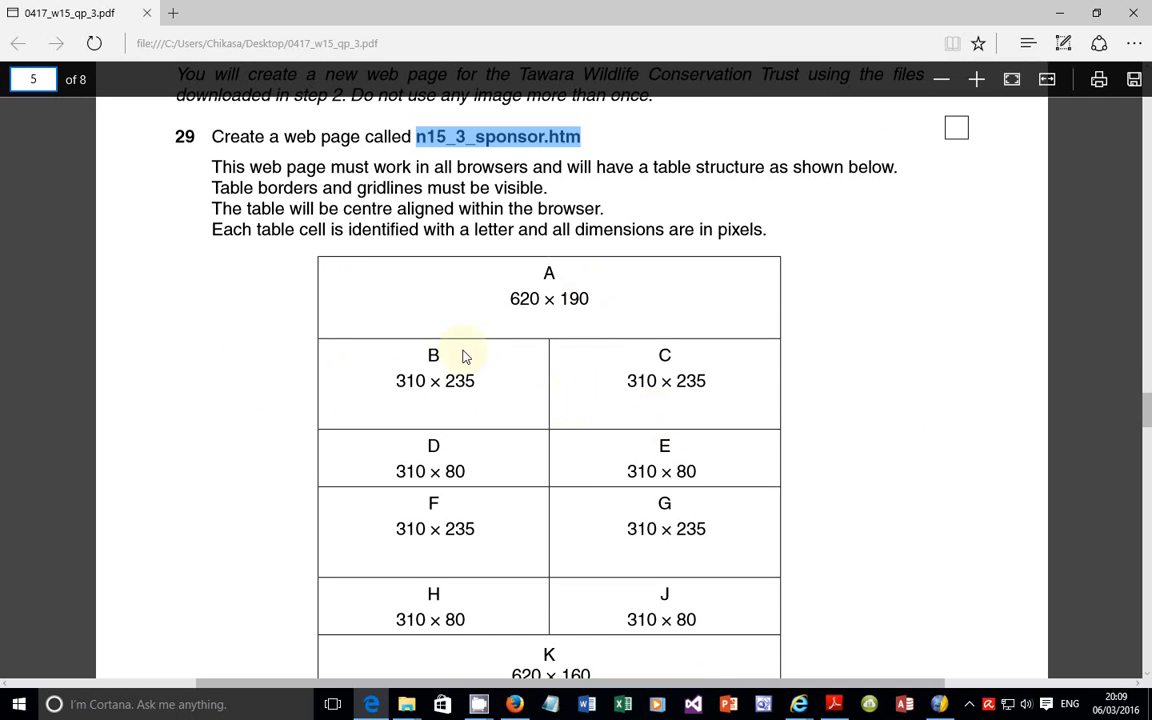
scroll(437, 305, "down", 1)
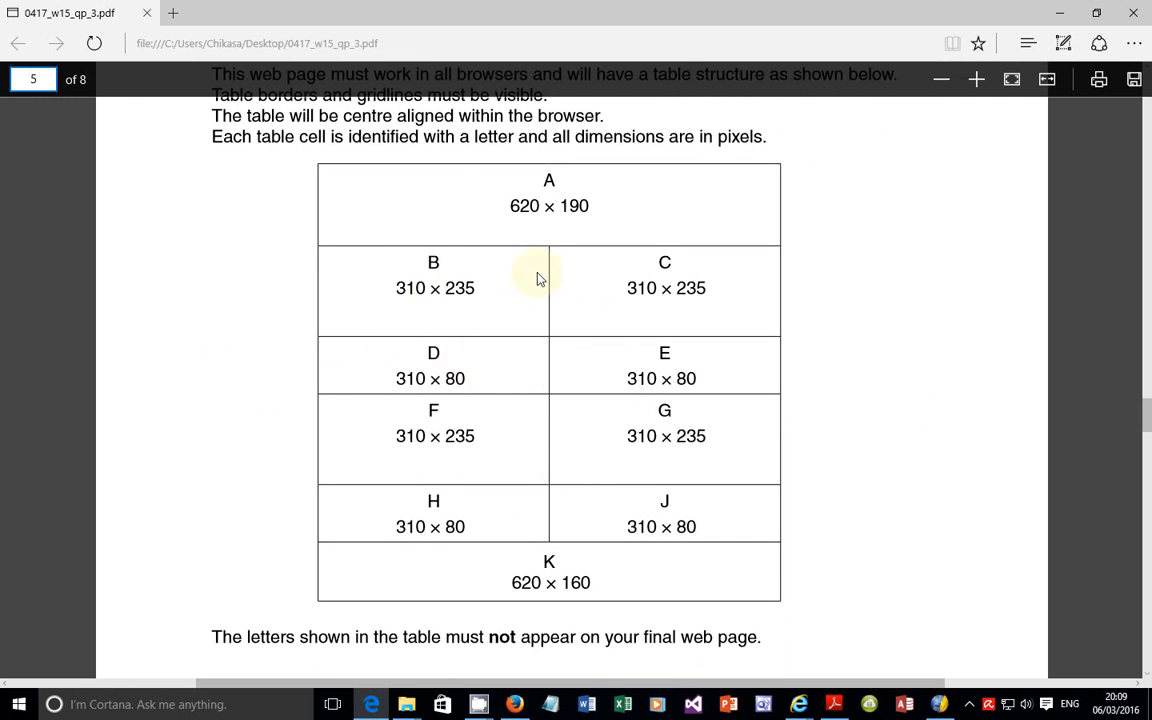
scroll(531, 290, "up", 3)
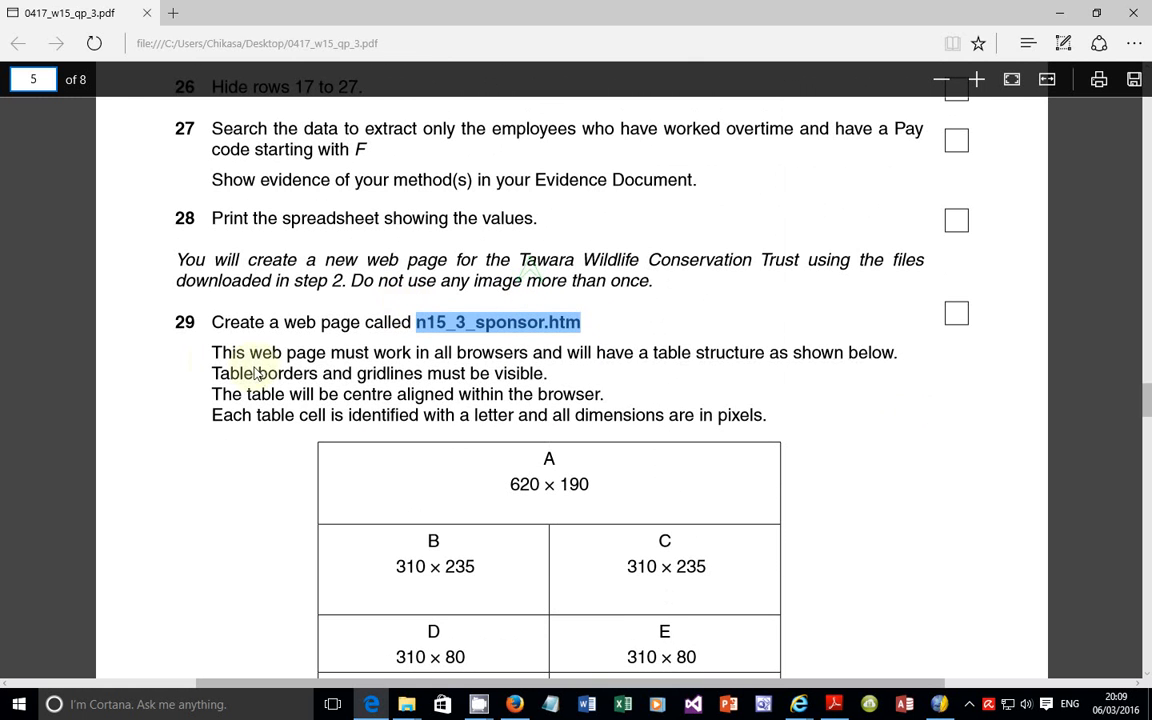
left_click_drag(212, 378, 551, 377)
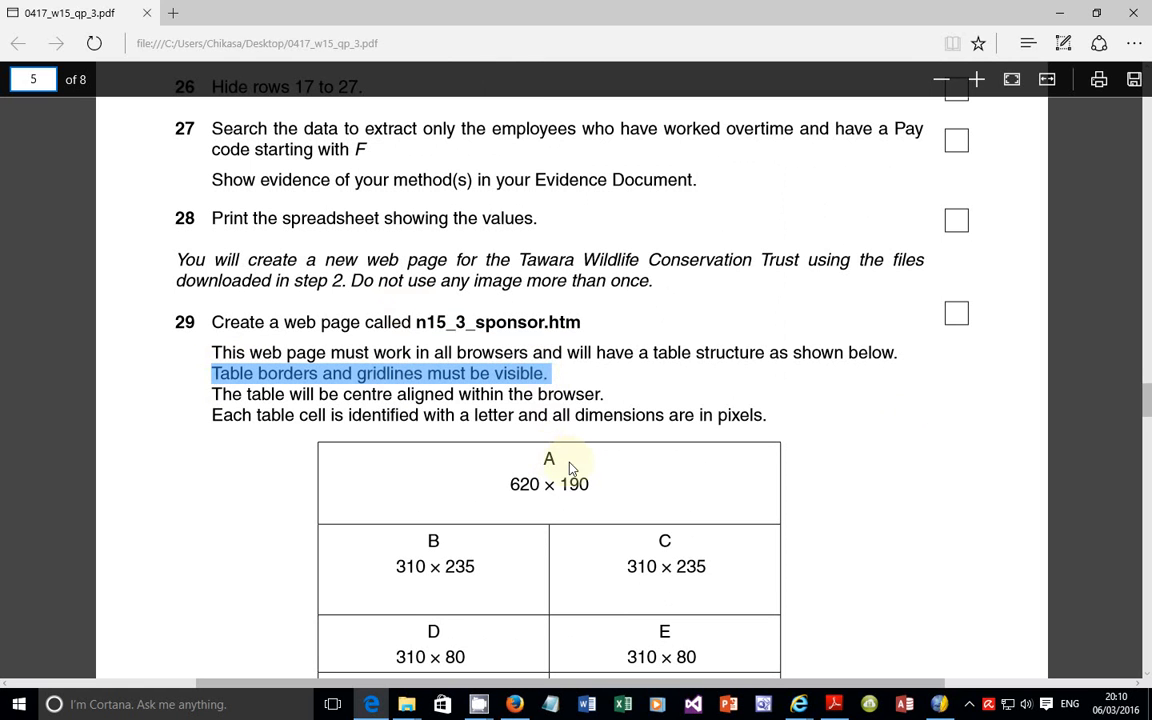
left_click(226, 397)
left_click_drag(226, 397, 618, 399)
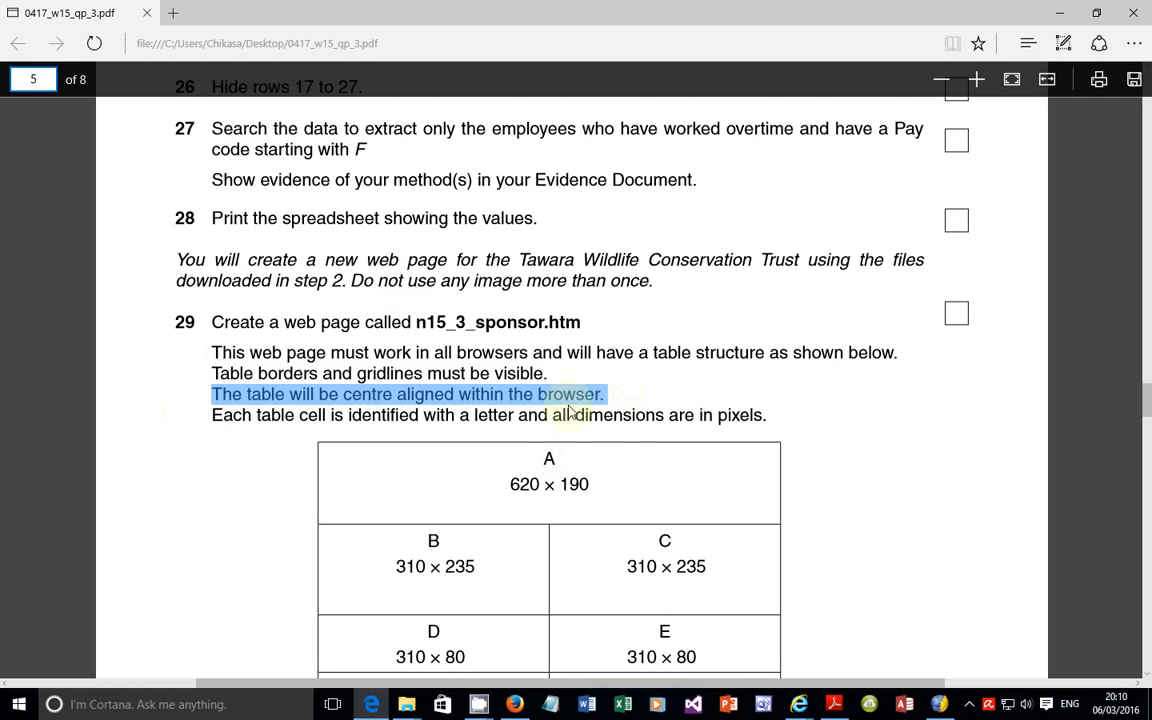
left_click_drag(204, 416, 776, 422)
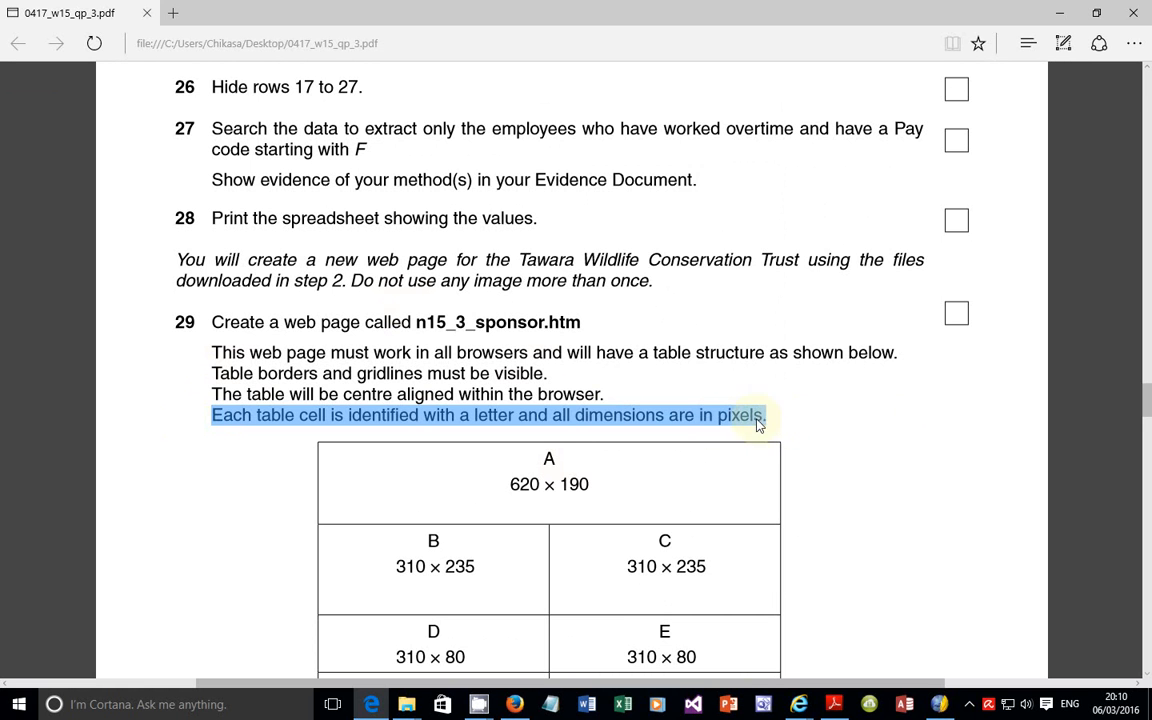
left_click(772, 421)
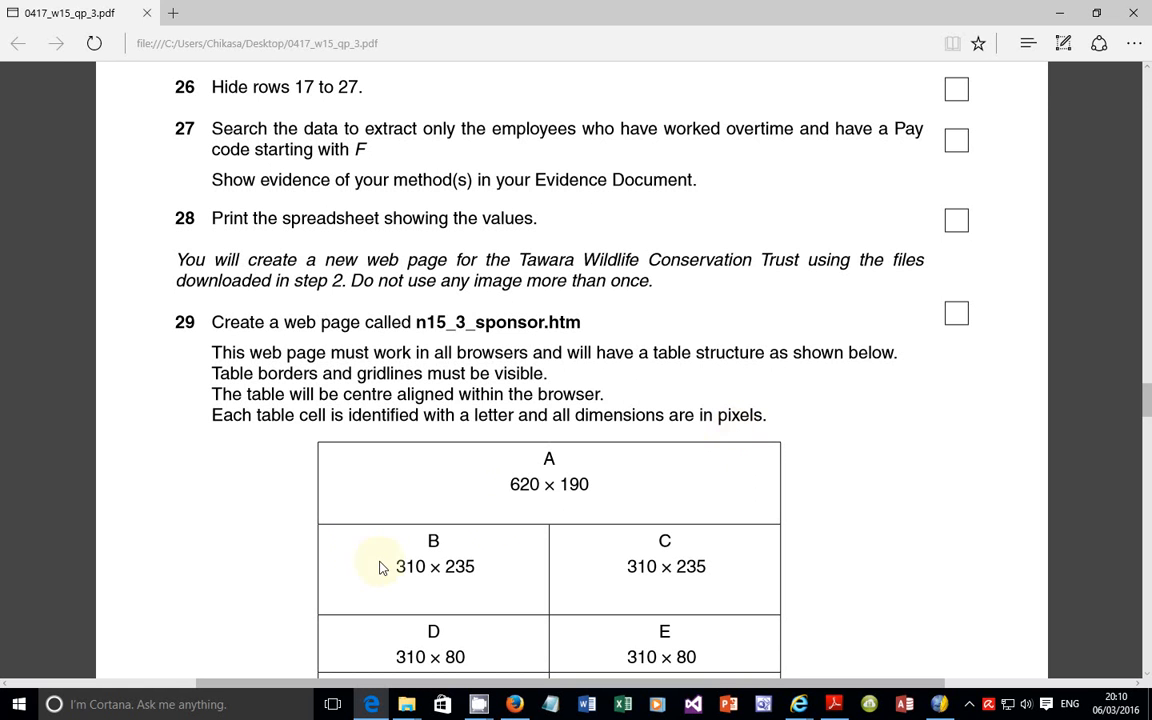
Step: Examine question 29's table diagram in the exam paper, checking the pixel dimensions and layout of cells A to K and the note about the letters
left_click_drag(511, 492, 545, 484)
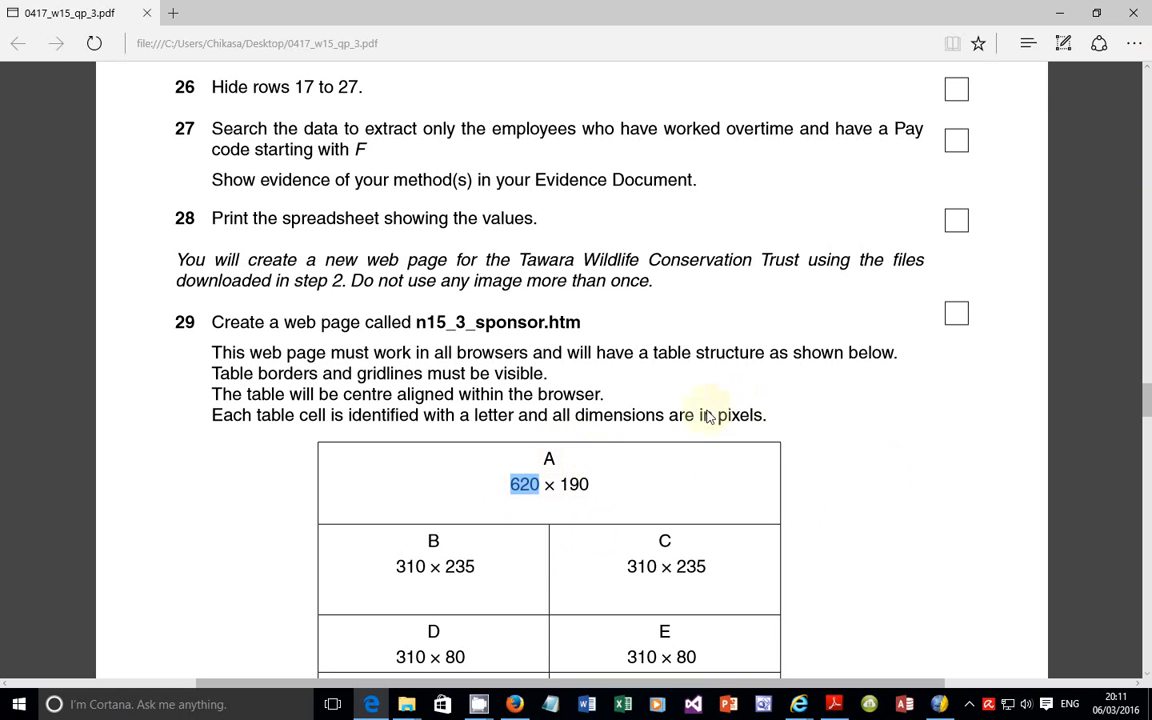
left_click(745, 414)
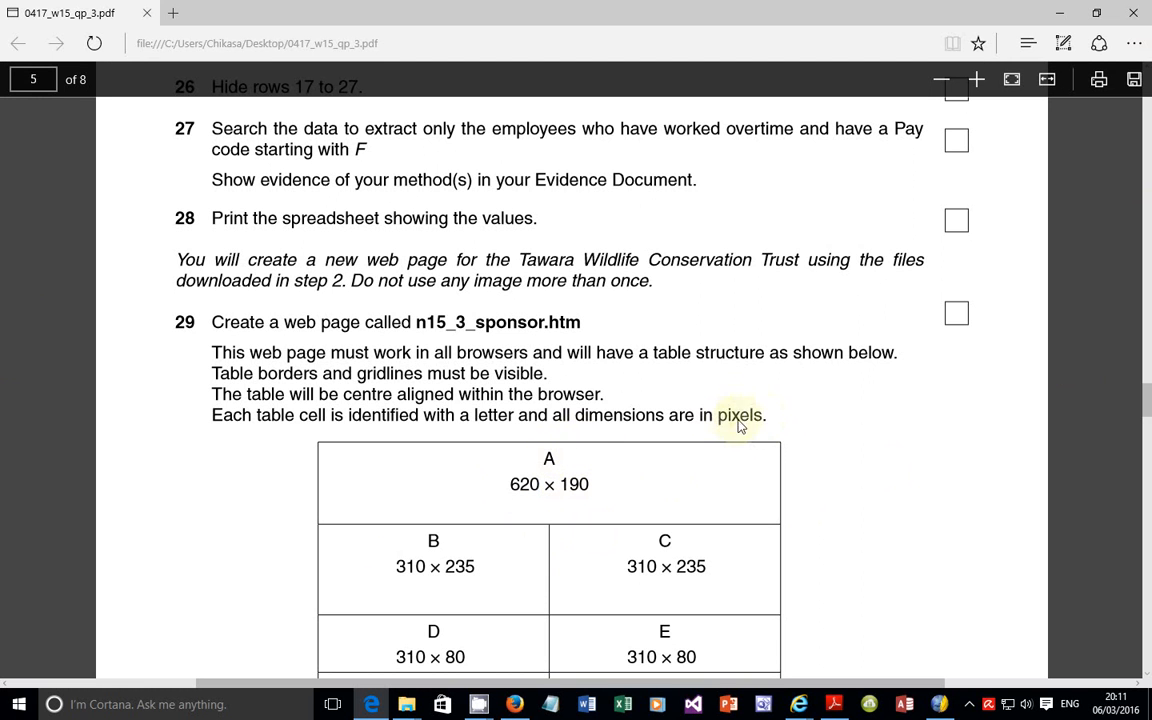
double_click(738, 420)
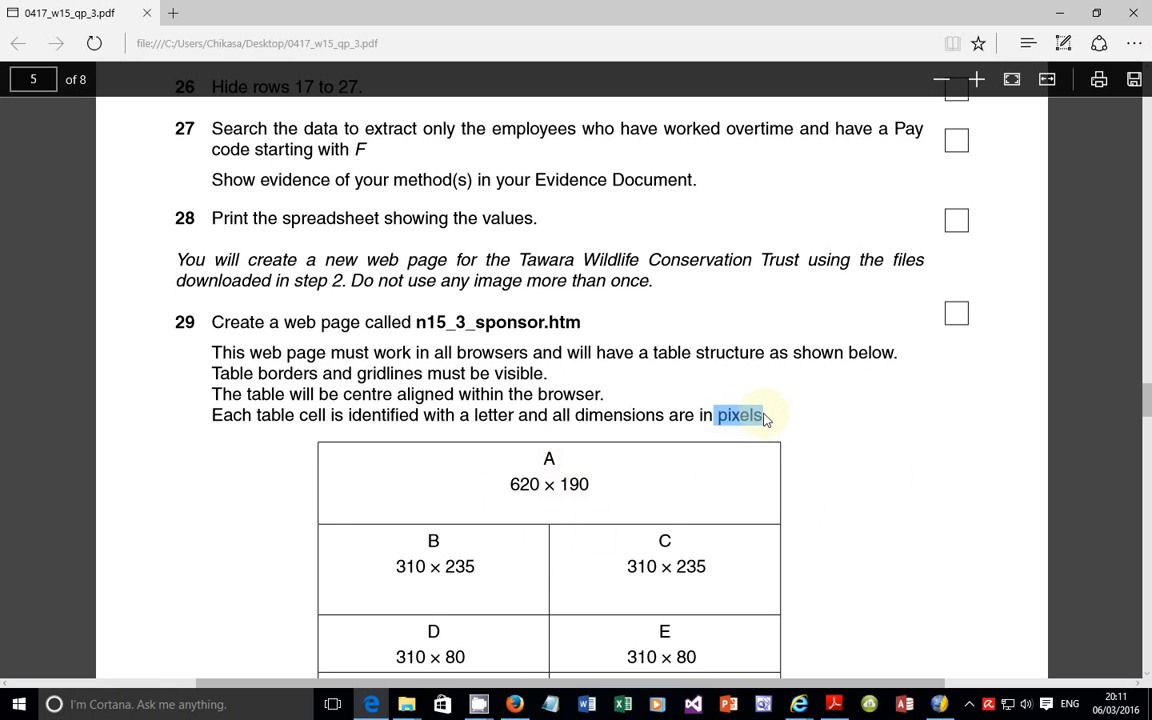
scroll(765, 418, "down", 1)
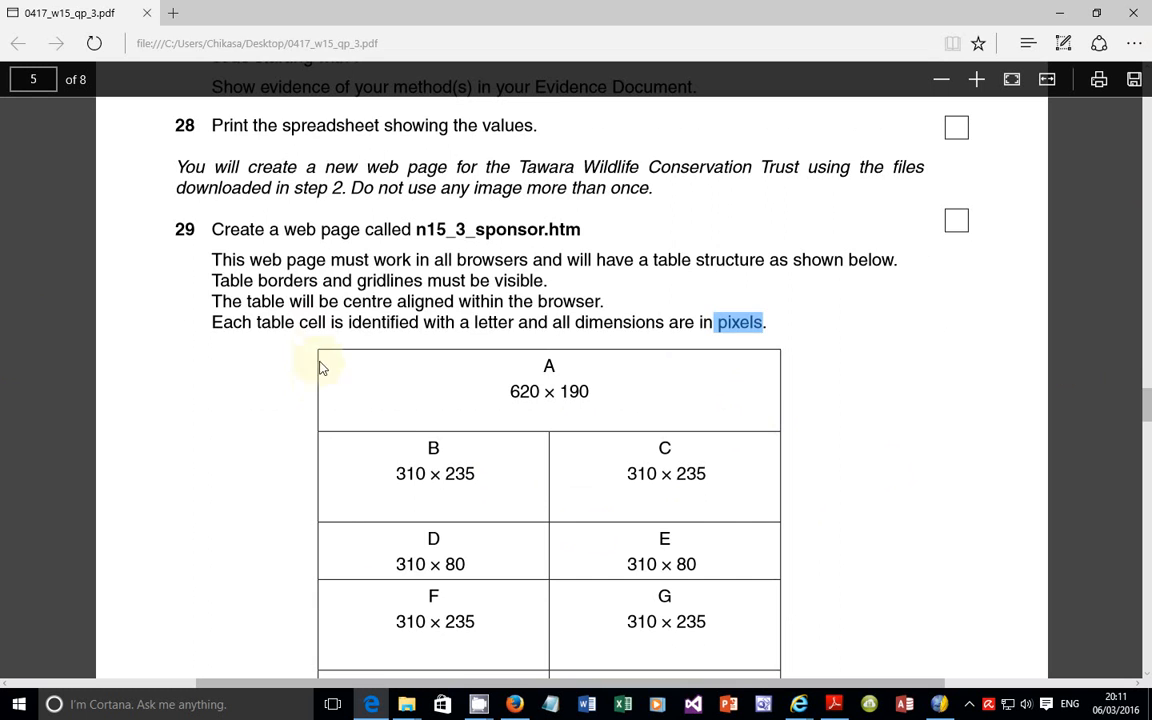
scroll(393, 378, "down", 1)
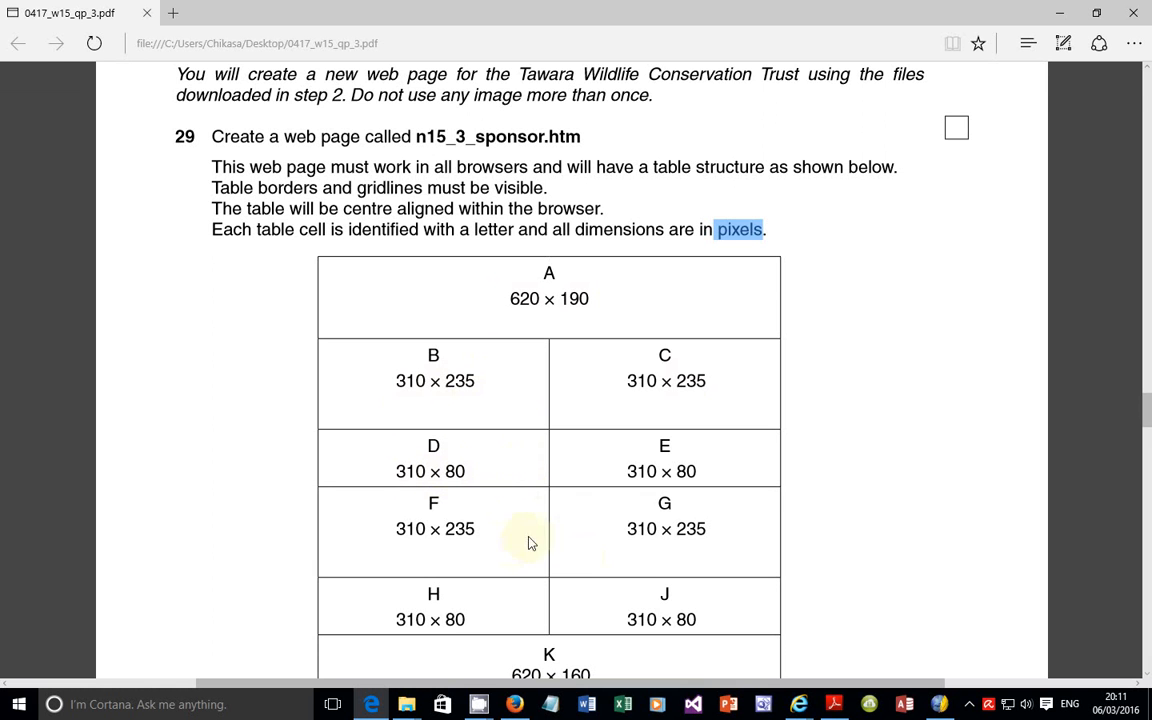
scroll(463, 315, "down", 1)
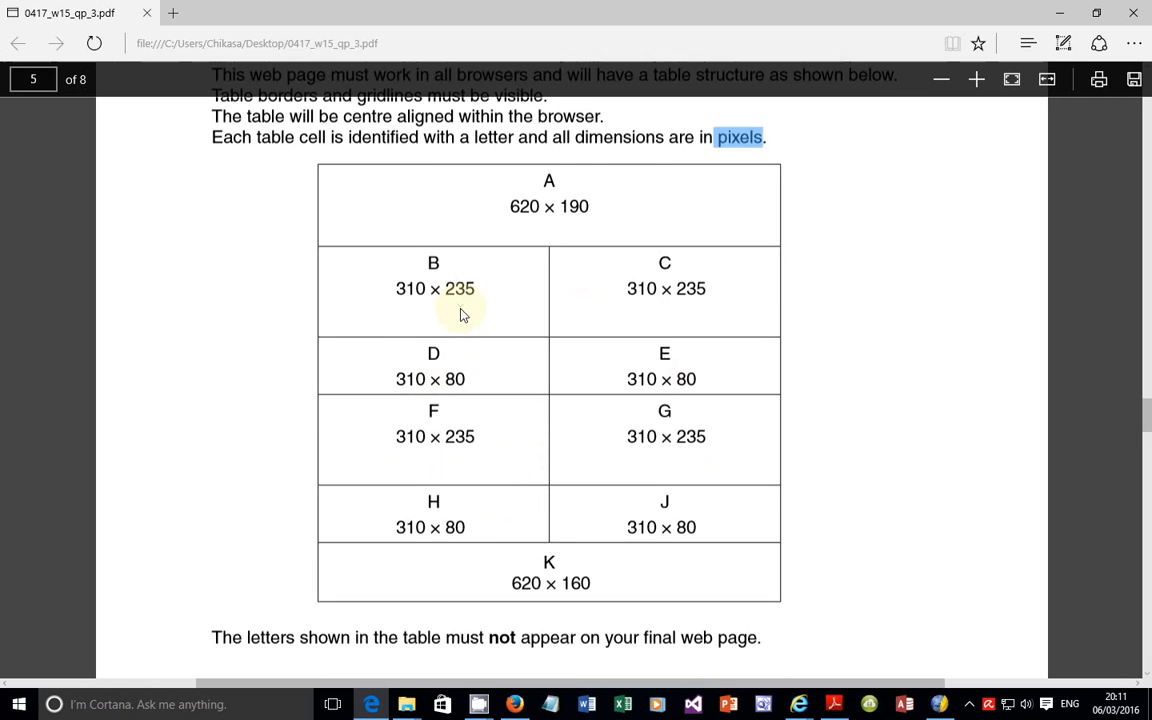
scroll(430, 380, "down", 1)
scroll(630, 410, "up", 1)
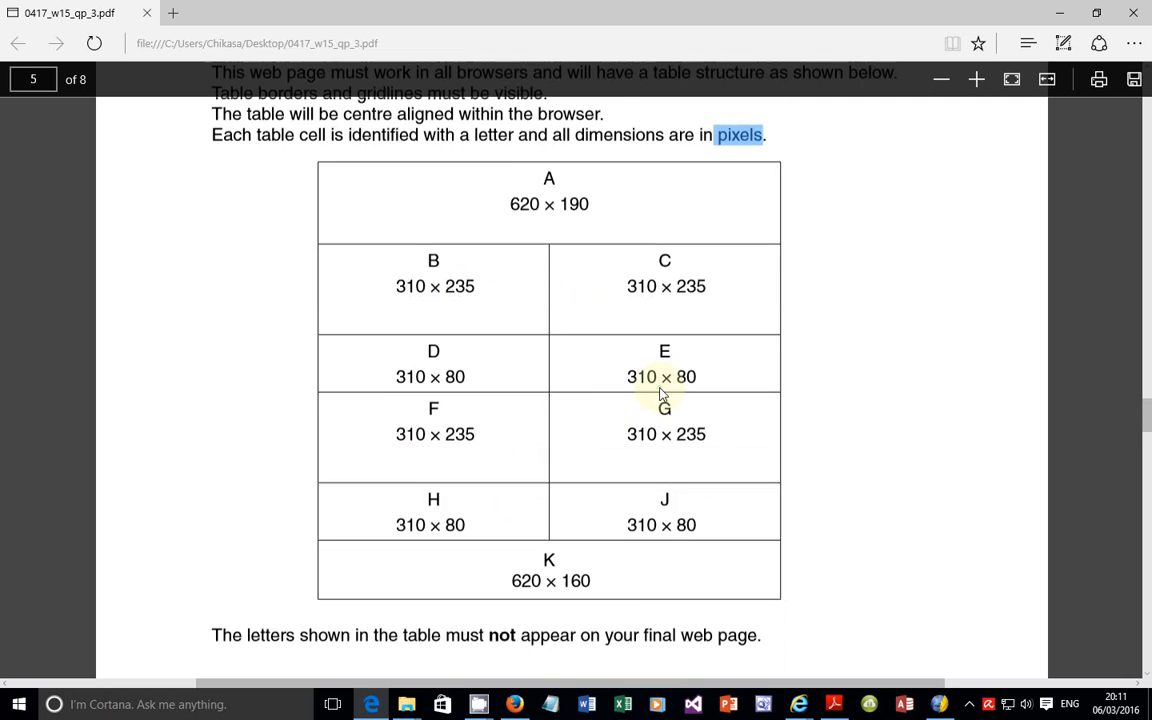
scroll(600, 340, "up", 2)
scroll(509, 316, "down", 2)
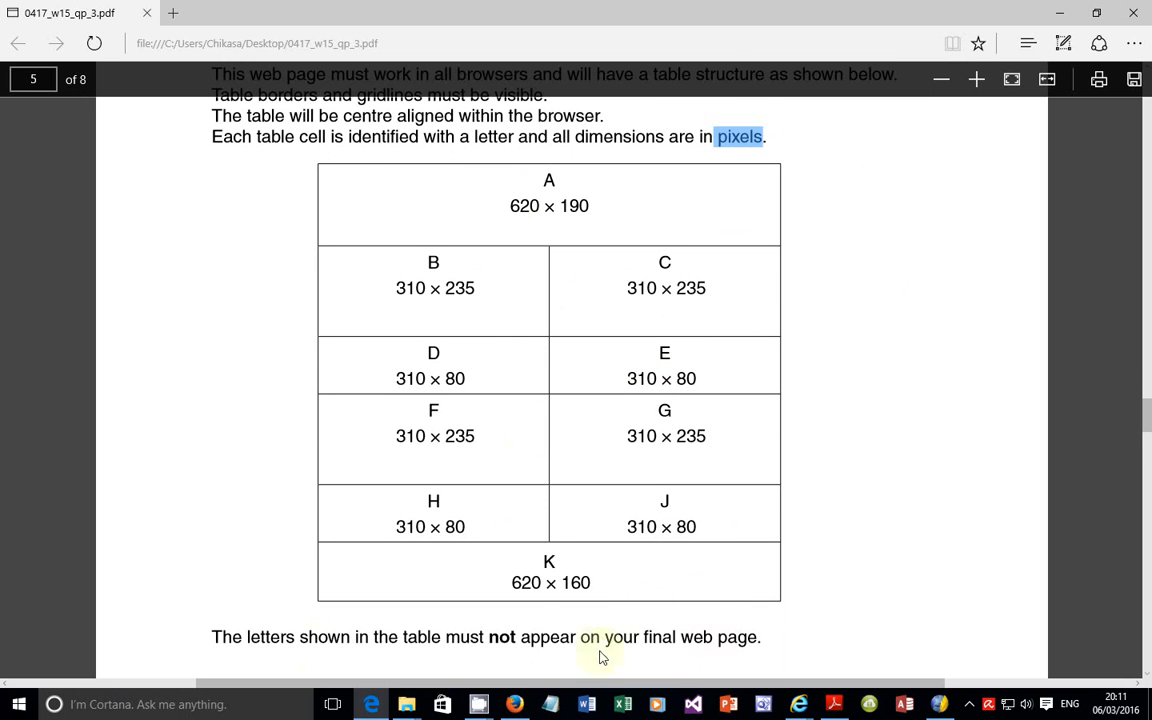
left_click_drag(208, 642, 372, 476)
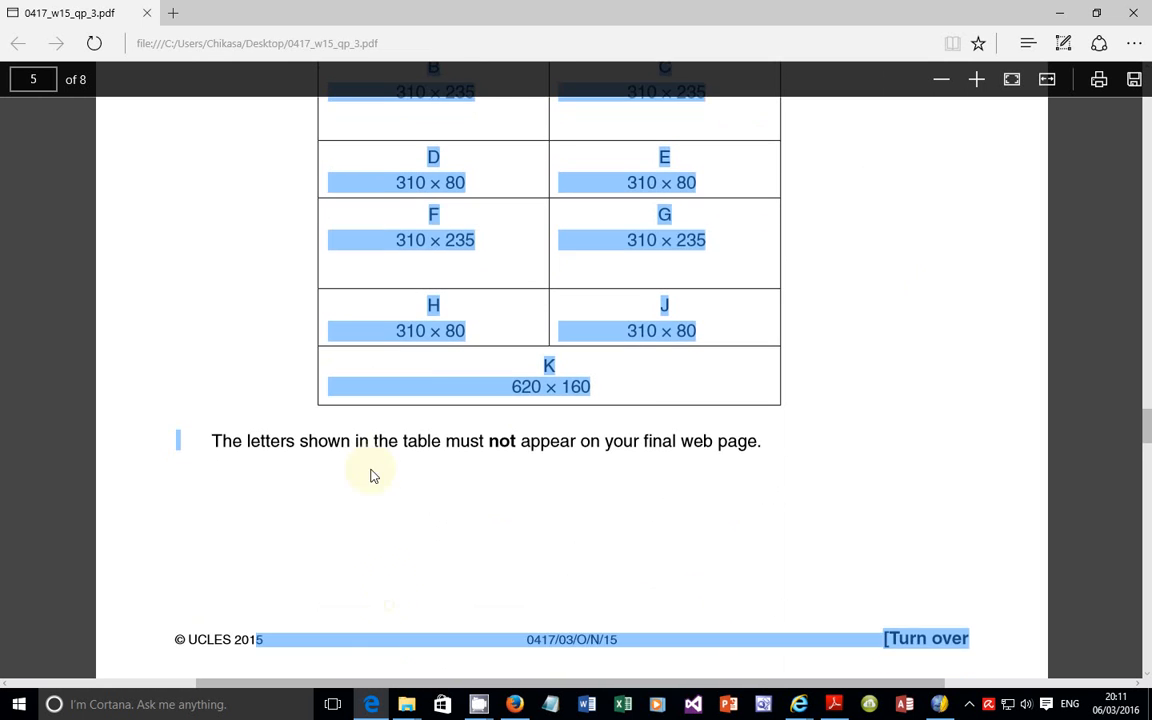
scroll(476, 476, "up", 1)
scroll(725, 622, "up", 2)
left_click(684, 472)
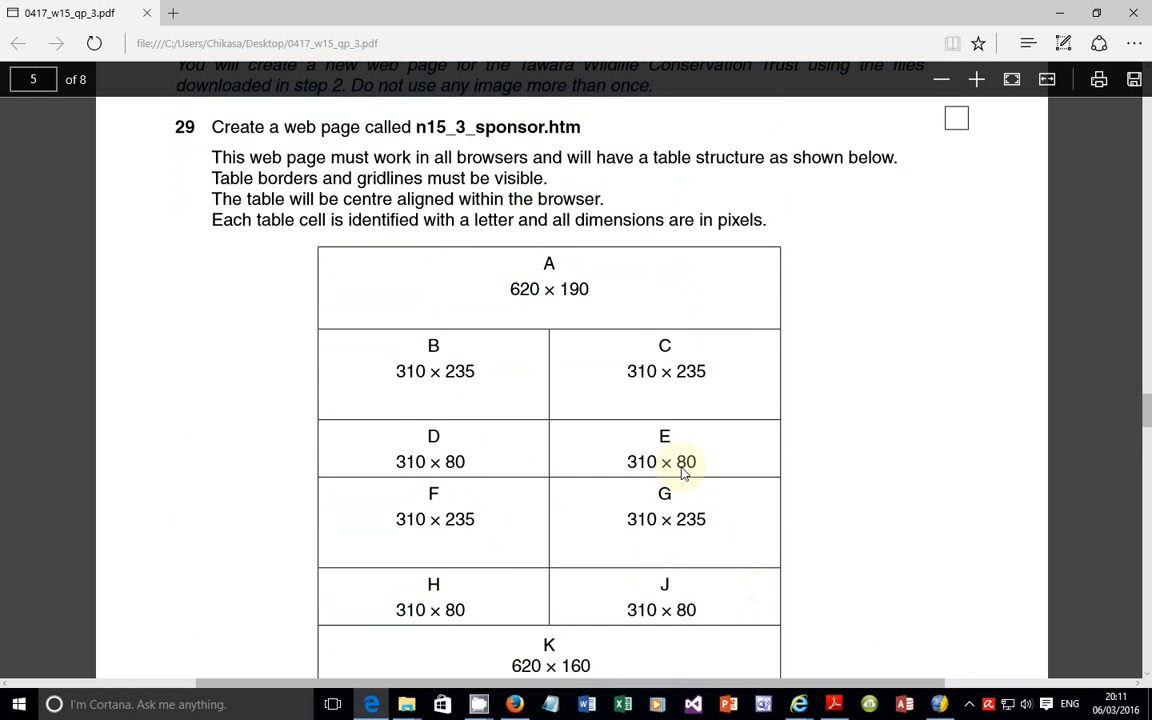
scroll(684, 472, "down", 1)
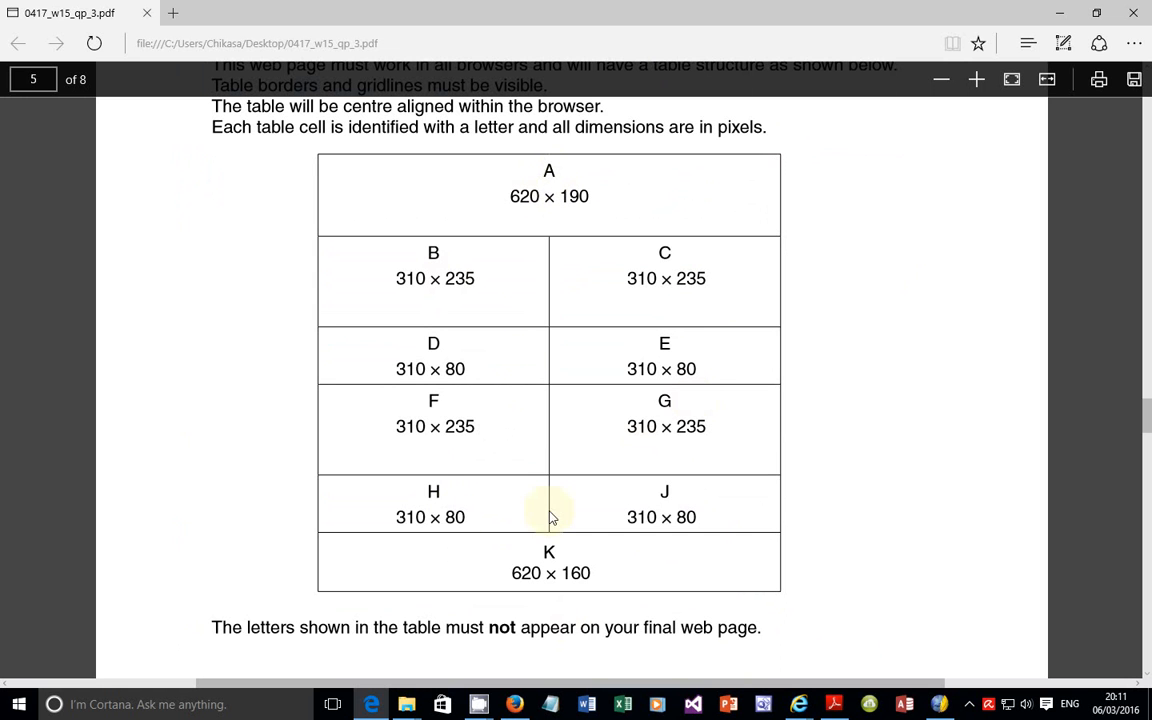
Step: Switch to KompoZer and examine the blank page's code in the Split and Source views, finishing in Design view
left_click(938, 704)
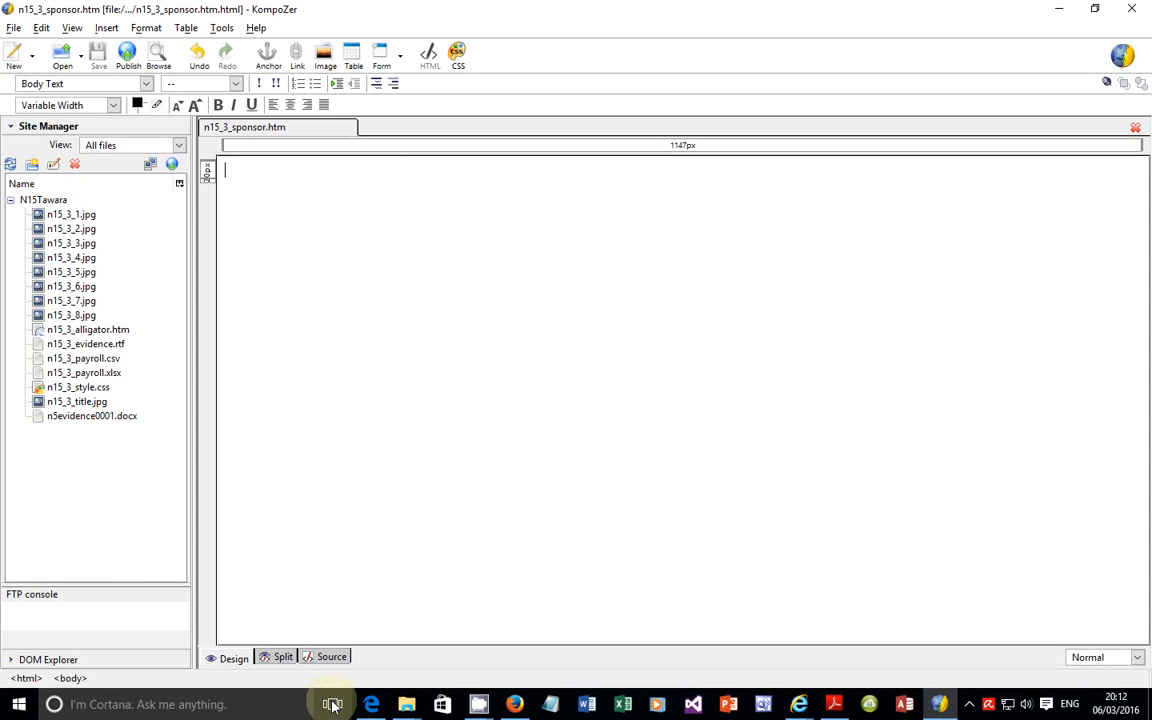
left_click(280, 660)
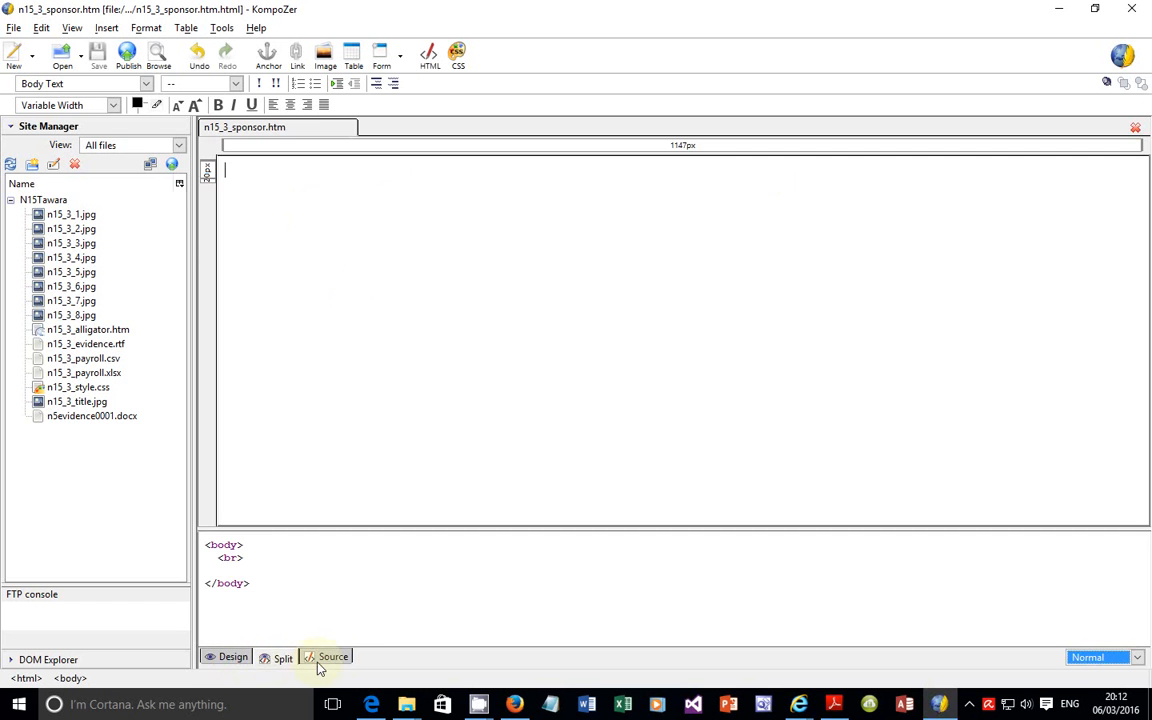
left_click(330, 658)
left_click(232, 660)
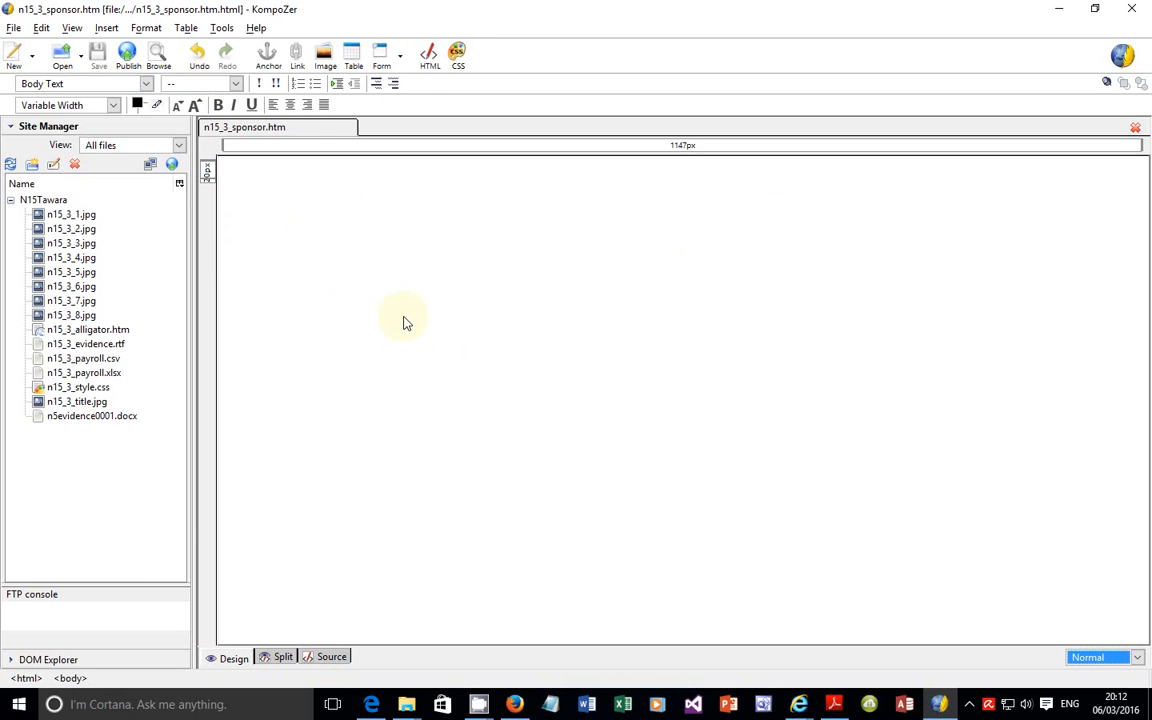
left_click(283, 657)
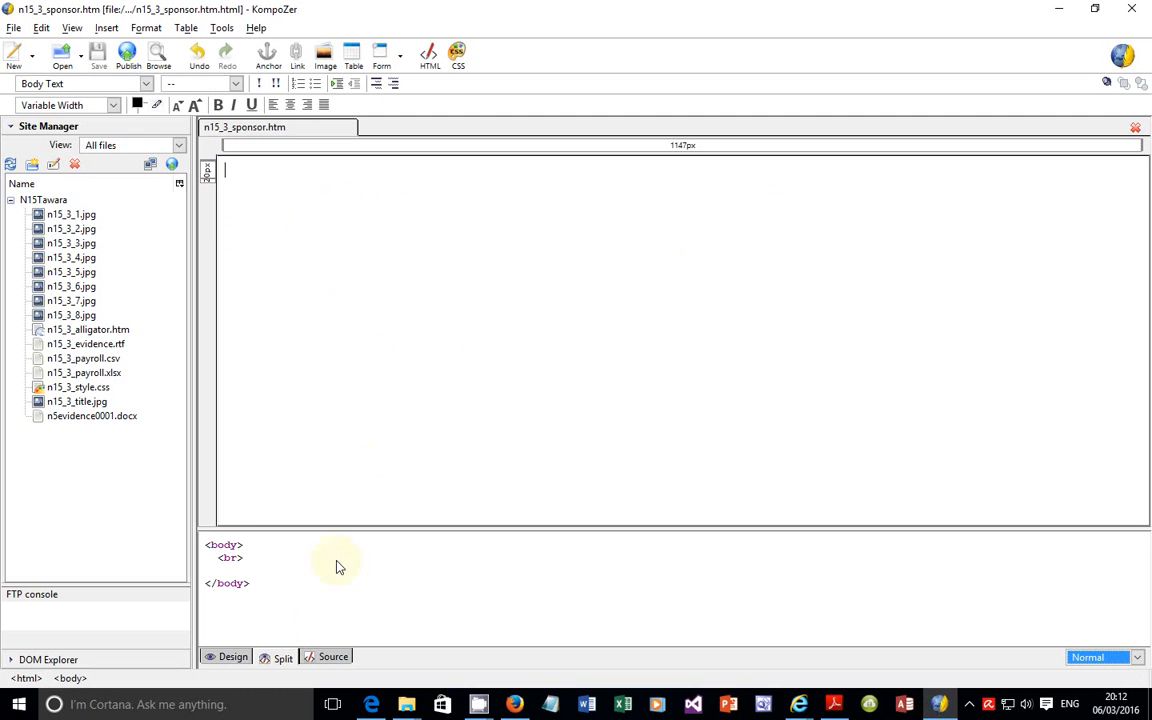
triple_click(250, 556)
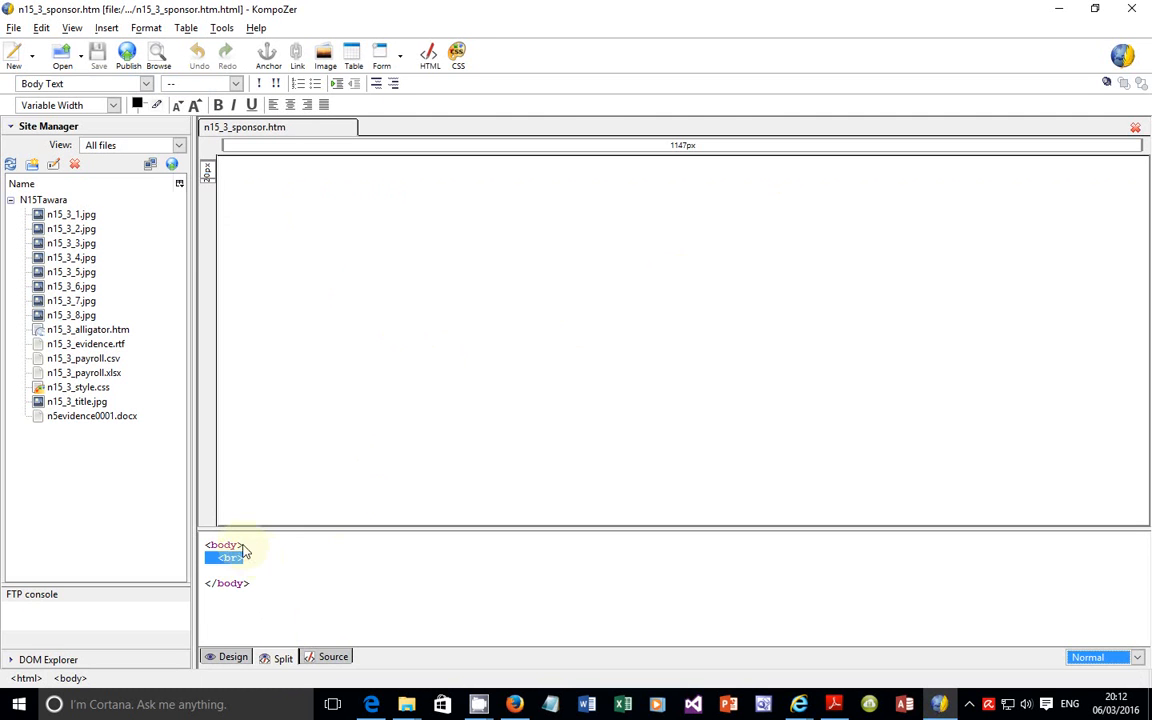
left_click(333, 658)
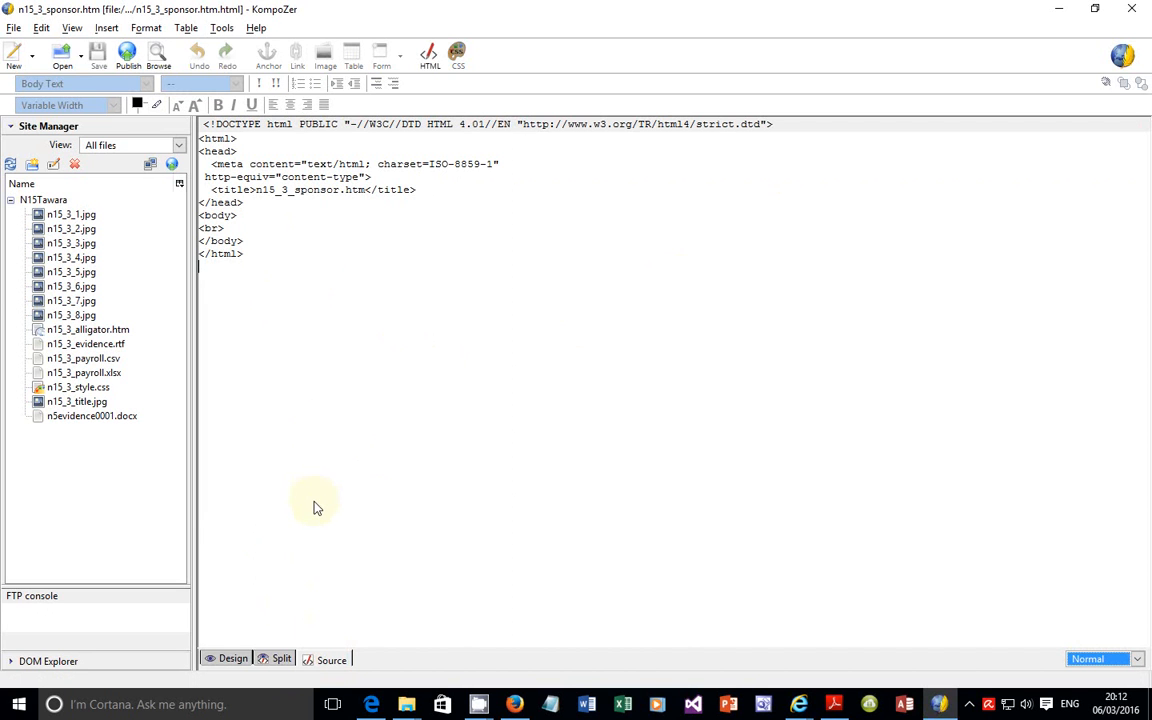
left_click(233, 659)
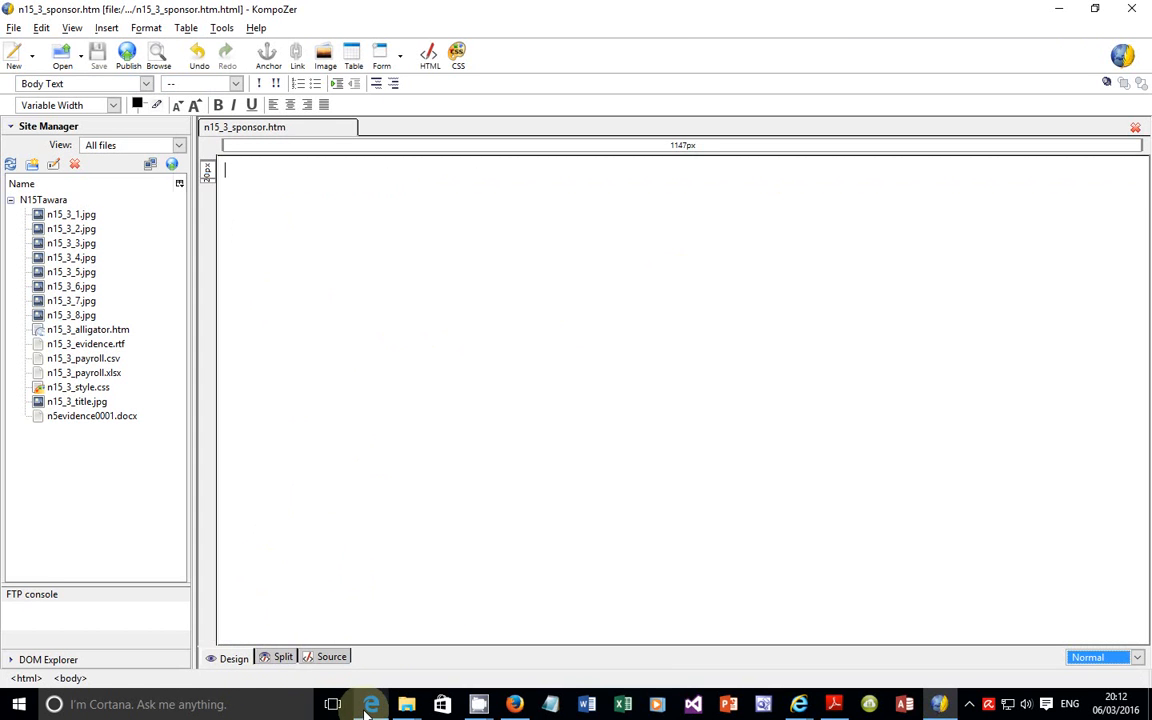
Step: Insert a table with 6 rows and 2 columns into the page and compare it with the layout in the exam paper
left_click(186, 27)
mouse_move(208, 54)
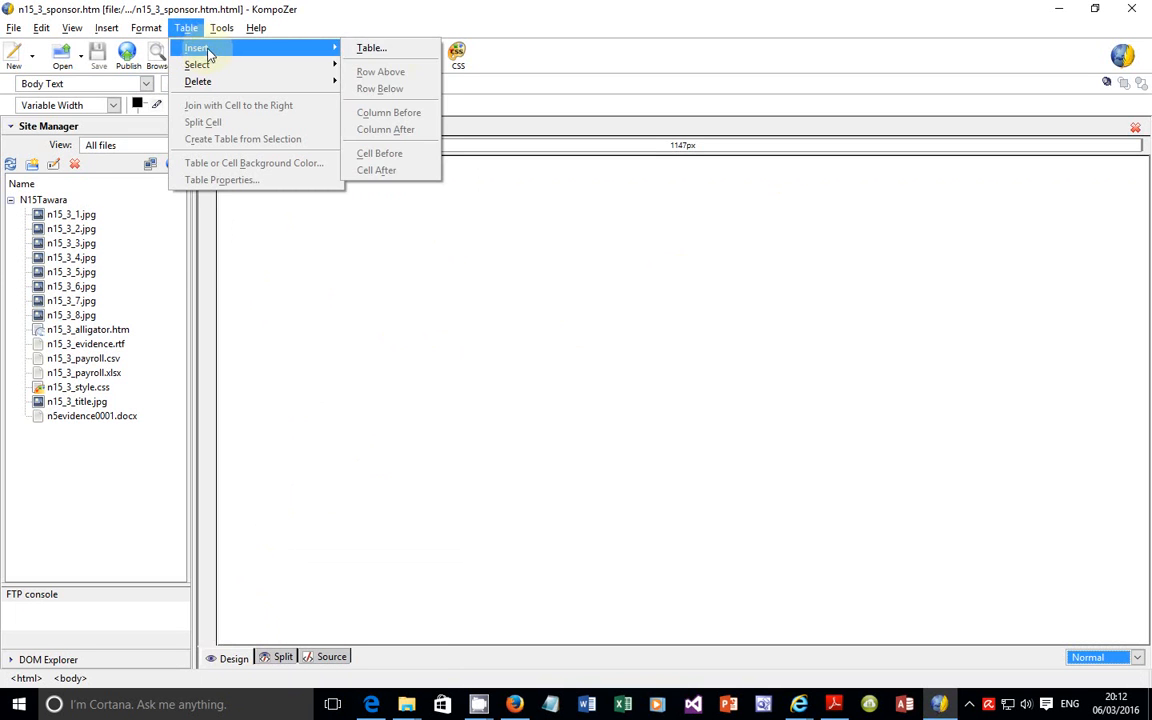
left_click(399, 55)
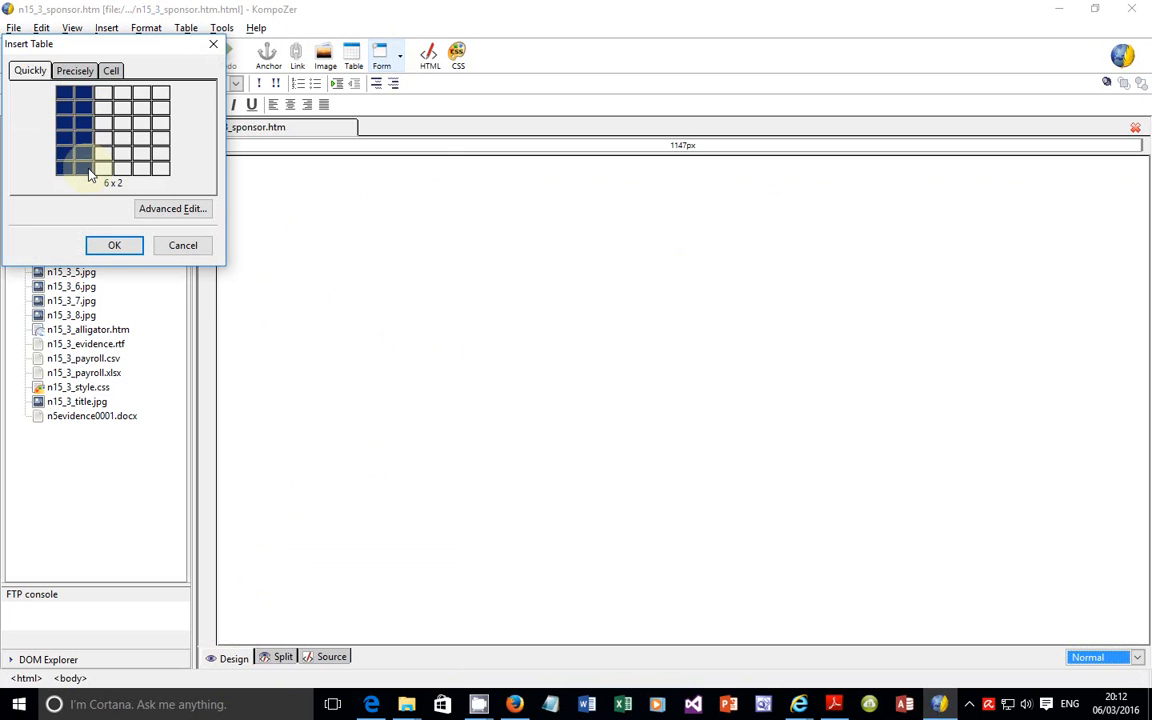
left_click(88, 175)
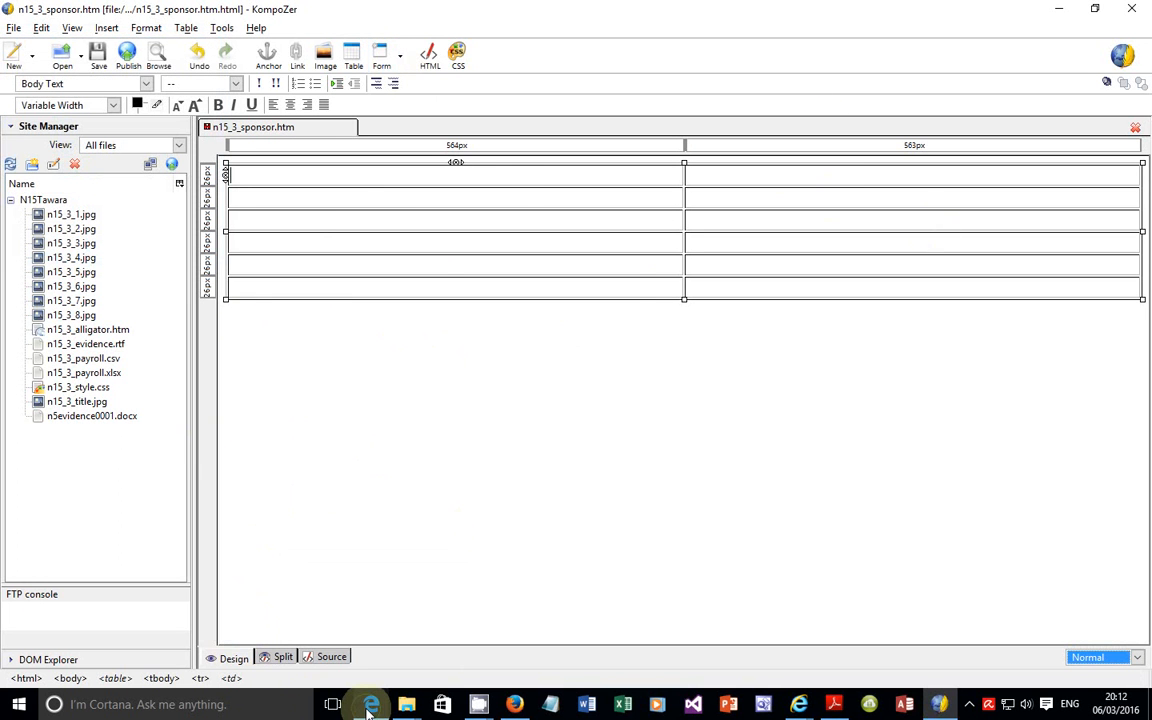
key("alt+Tab")
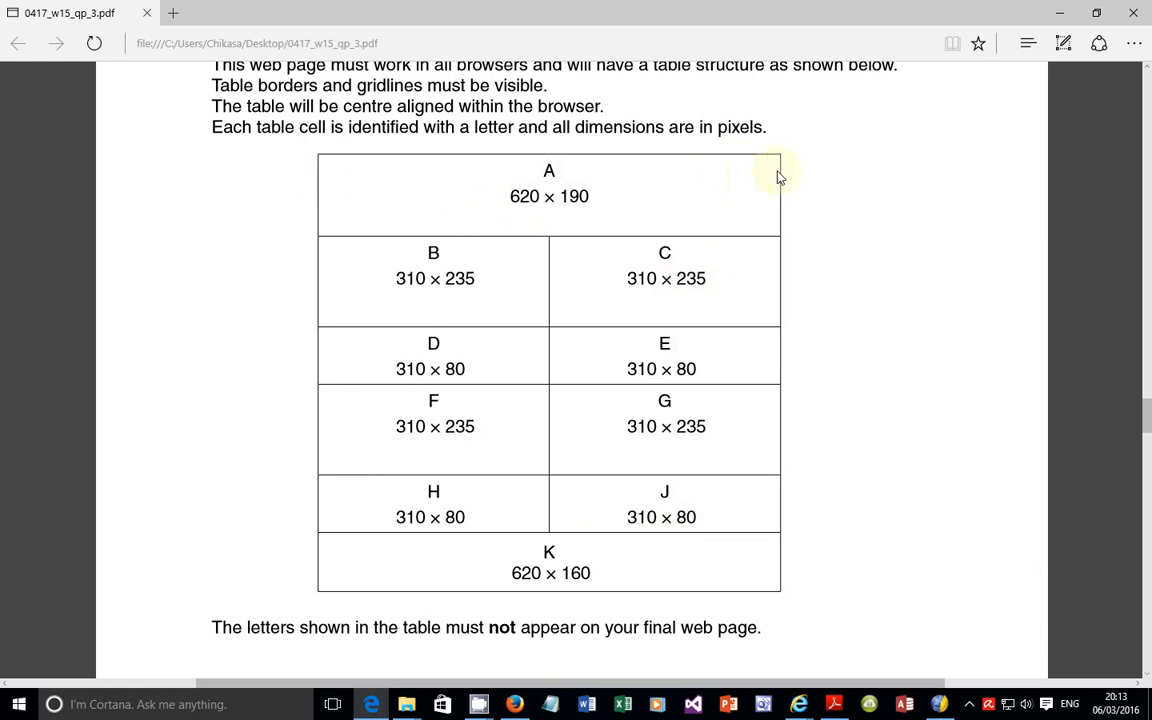
left_click(940, 704)
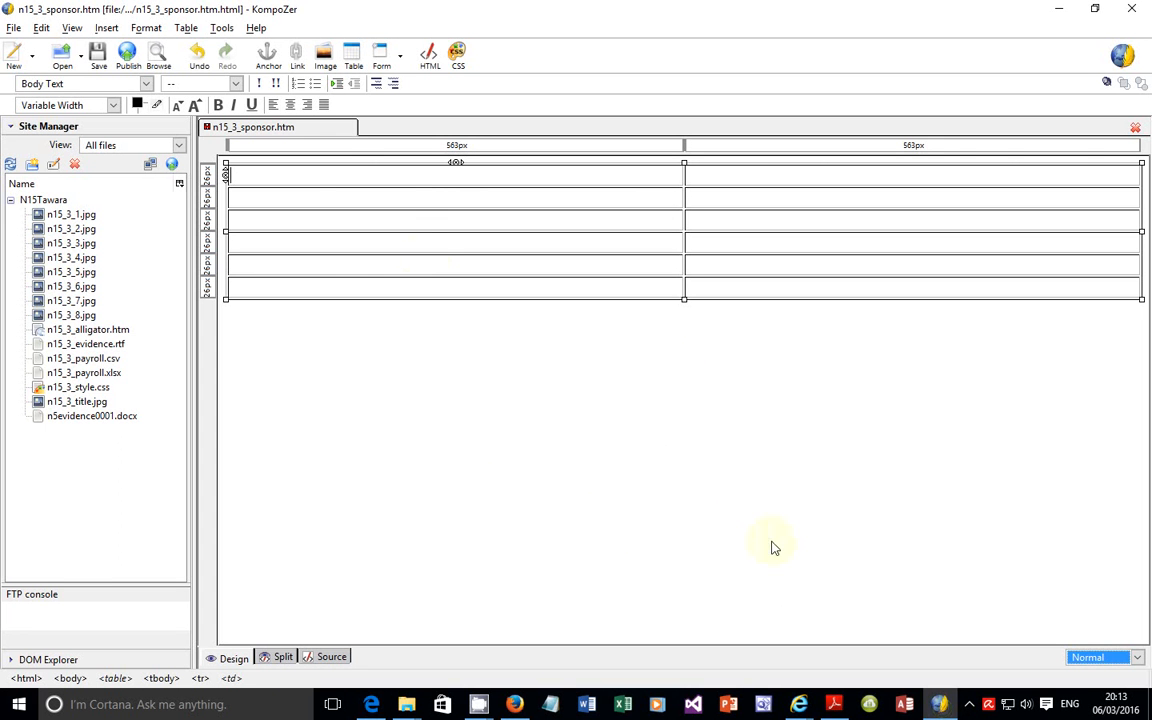
Step: In the new table's properties, set the width to 620 pixels and clear the cell spacing and padding values
left_click(276, 185)
right_click(279, 183)
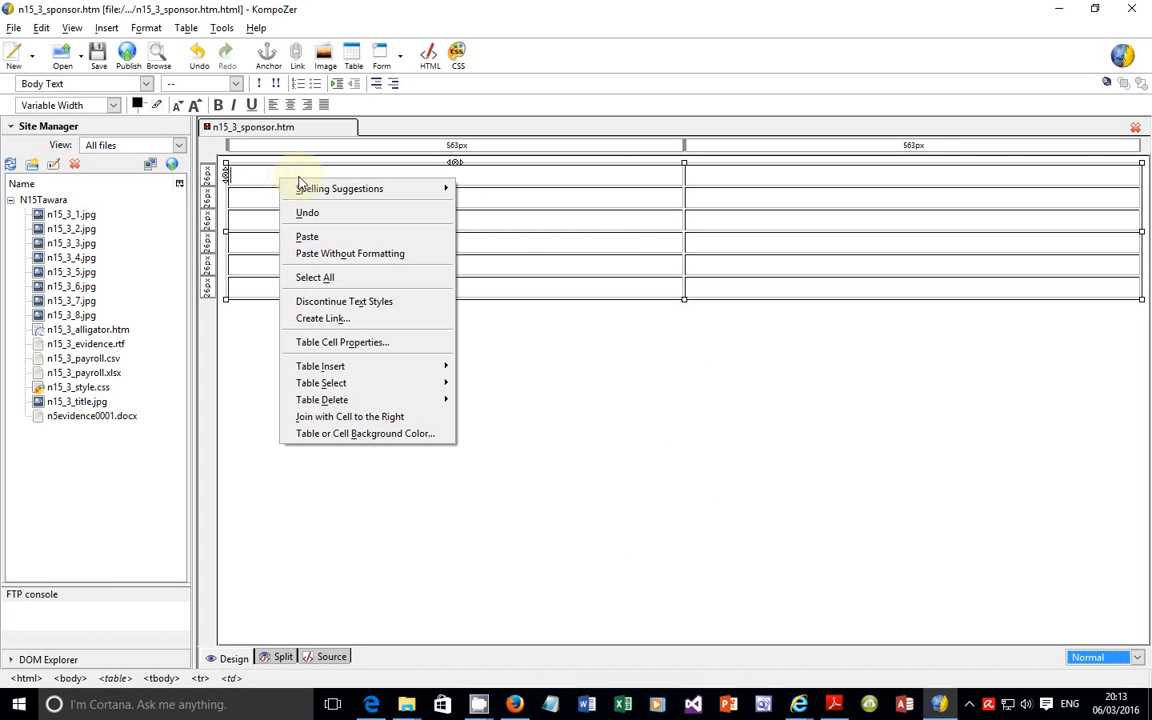
left_click(389, 347)
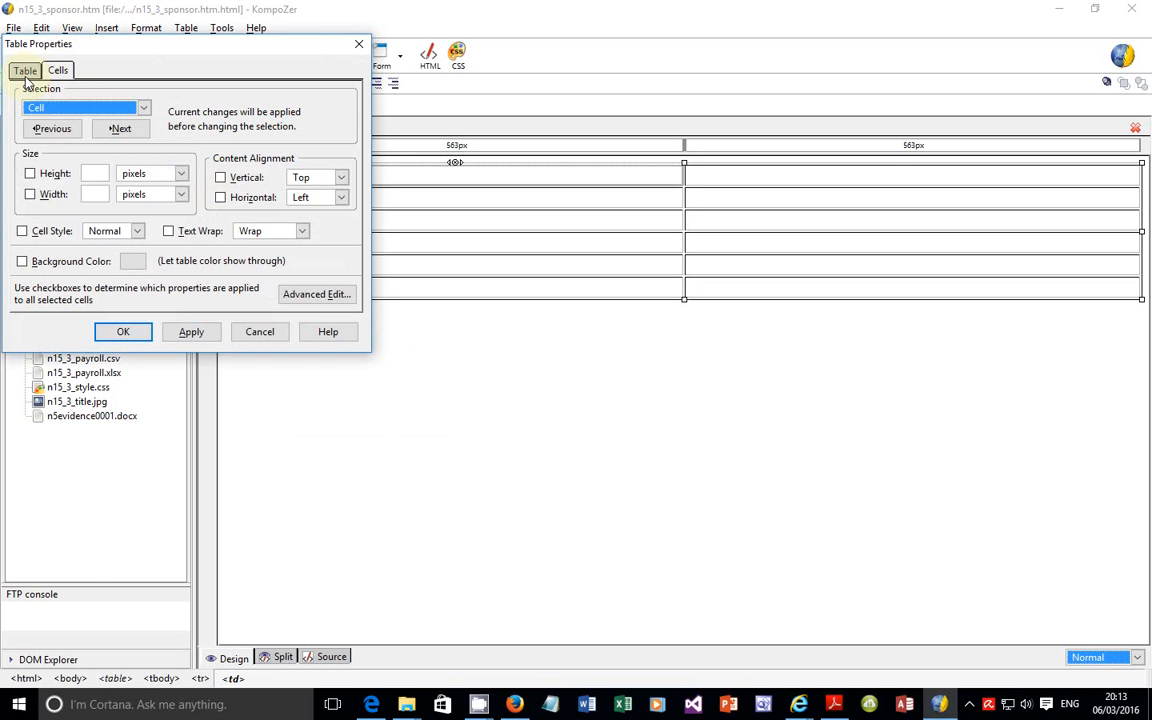
left_click(26, 71)
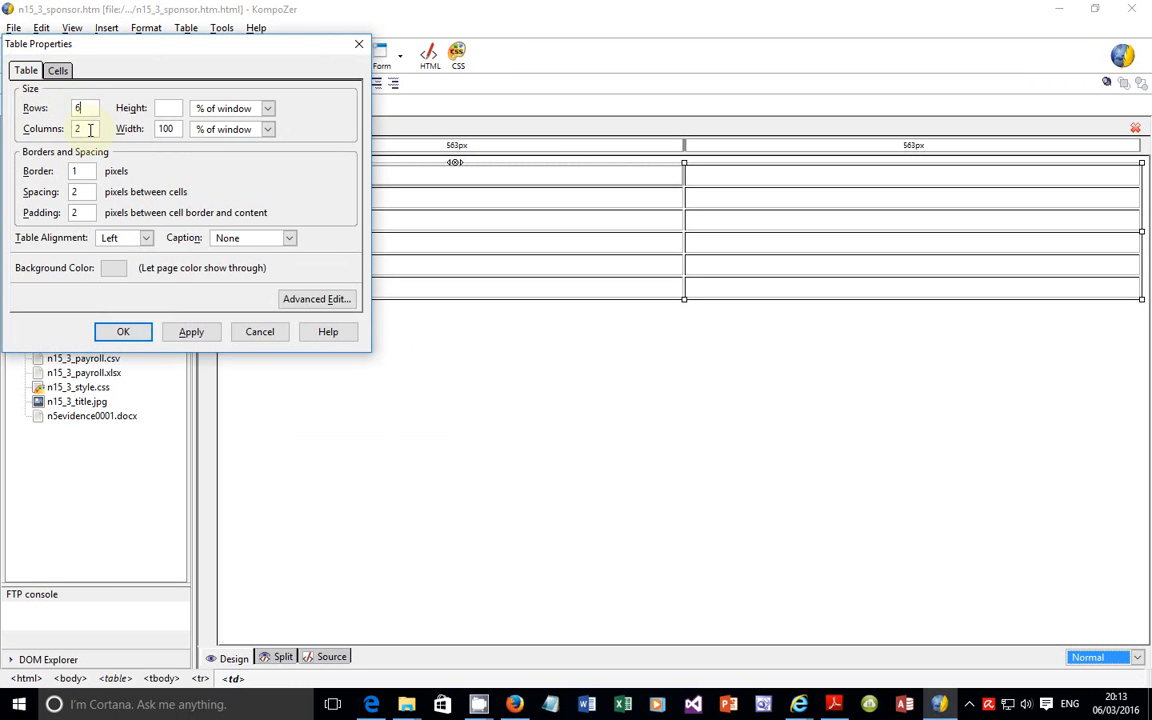
double_click(78, 128)
double_click(163, 128)
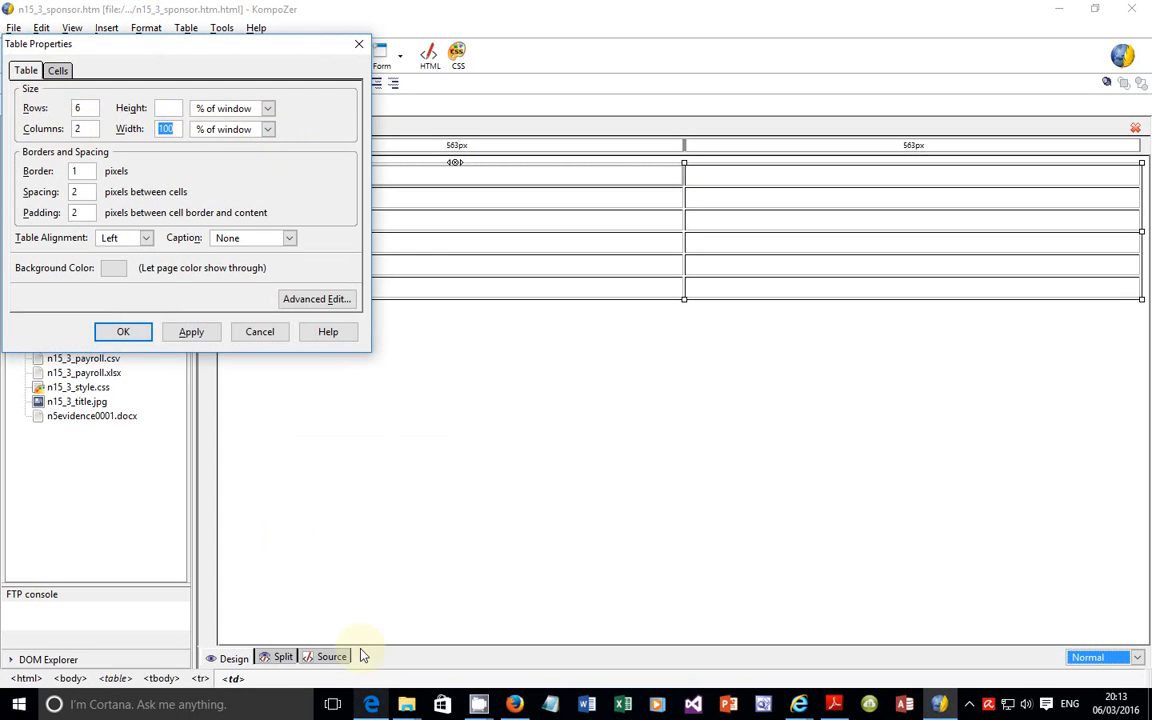
left_click(267, 129)
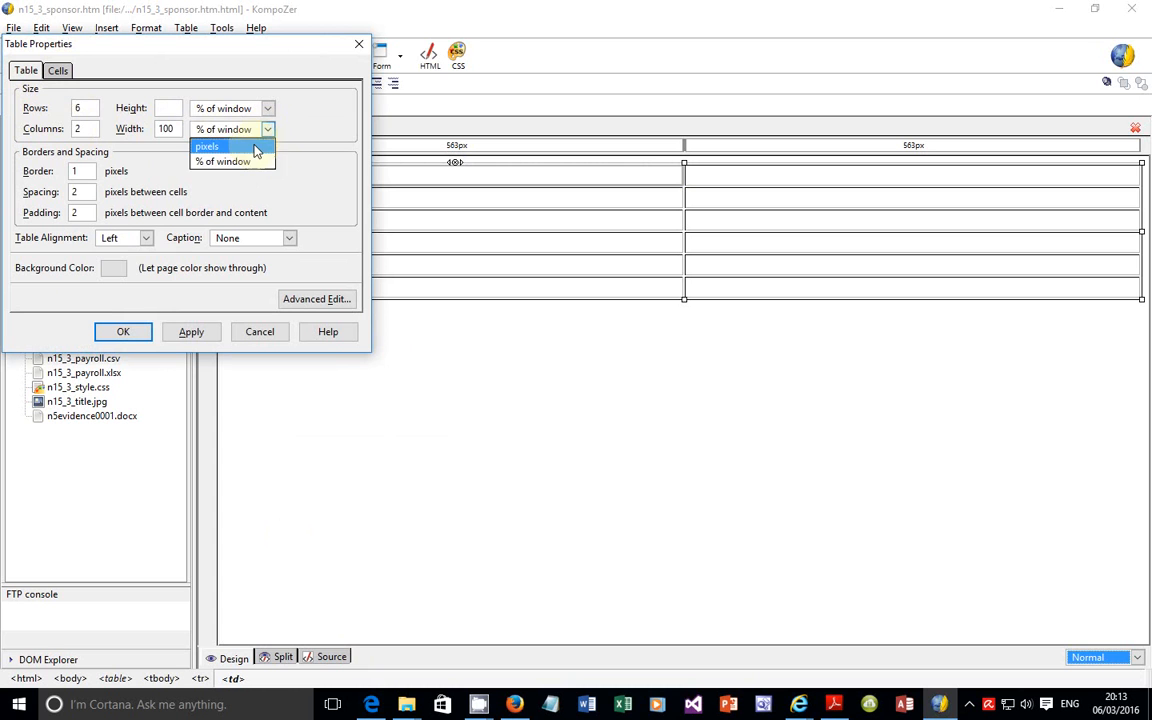
left_click(252, 148)
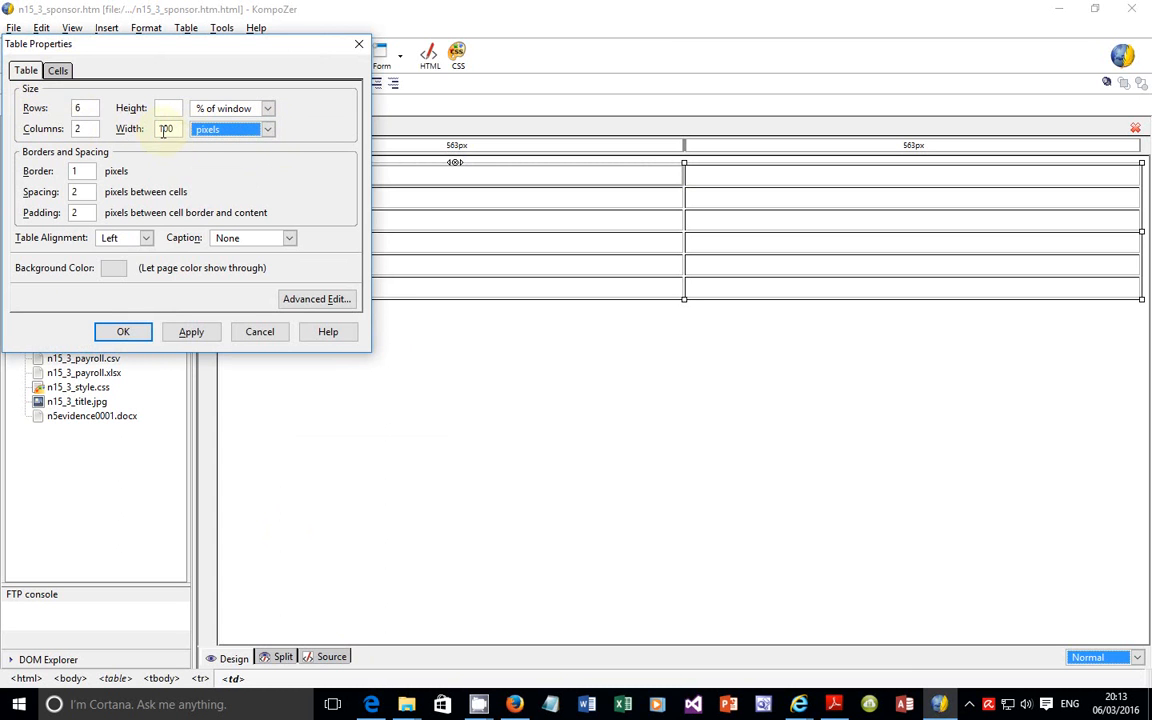
double_click(176, 129)
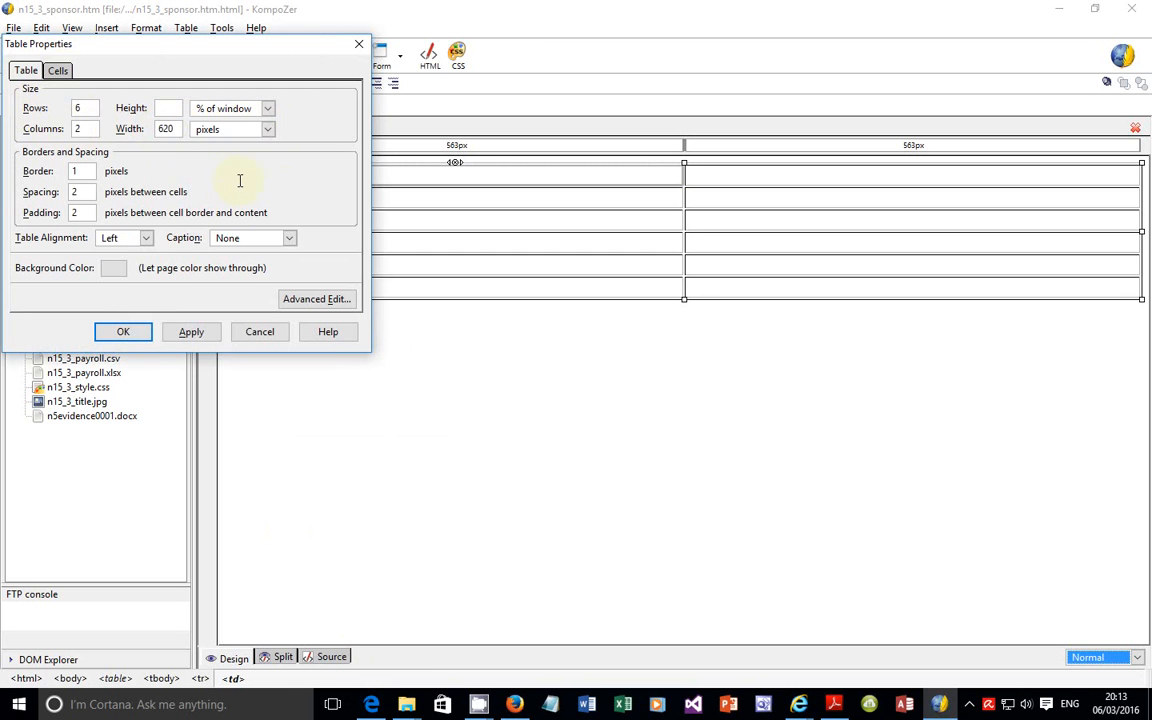
double_click(80, 191)
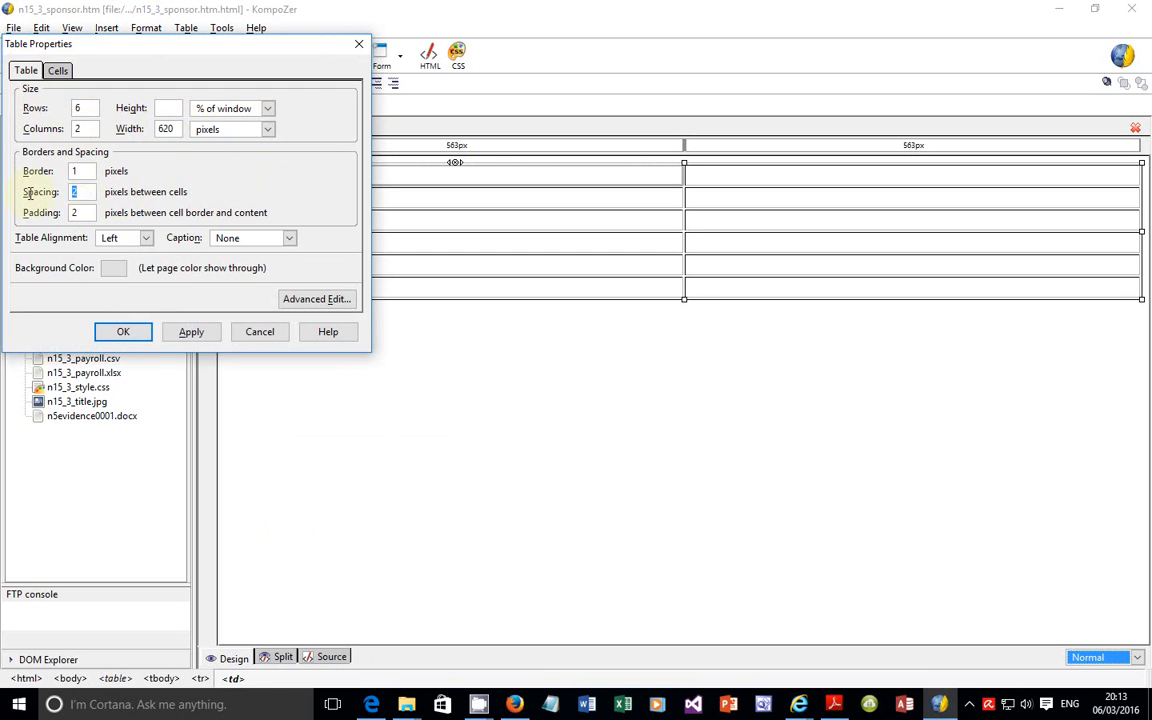
double_click(87, 212)
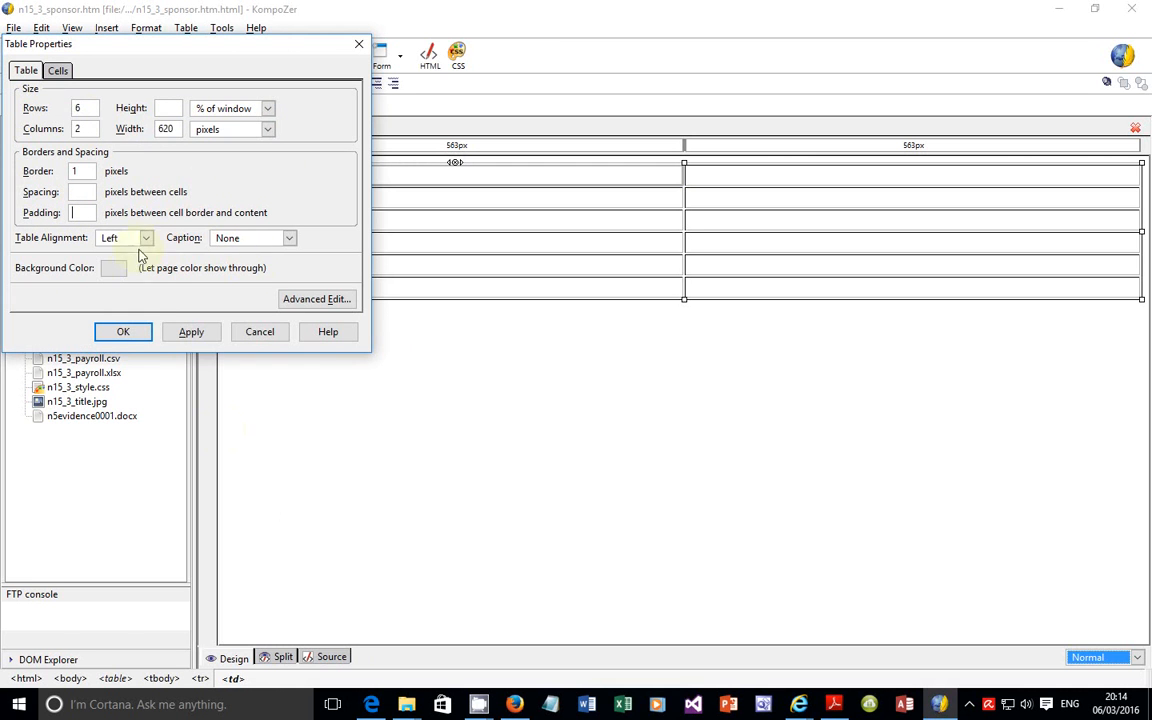
Step: Check the alignment requirement in the exam paper, set the table alignment to Center in KompoZer and apply the table properties
left_click(371, 704)
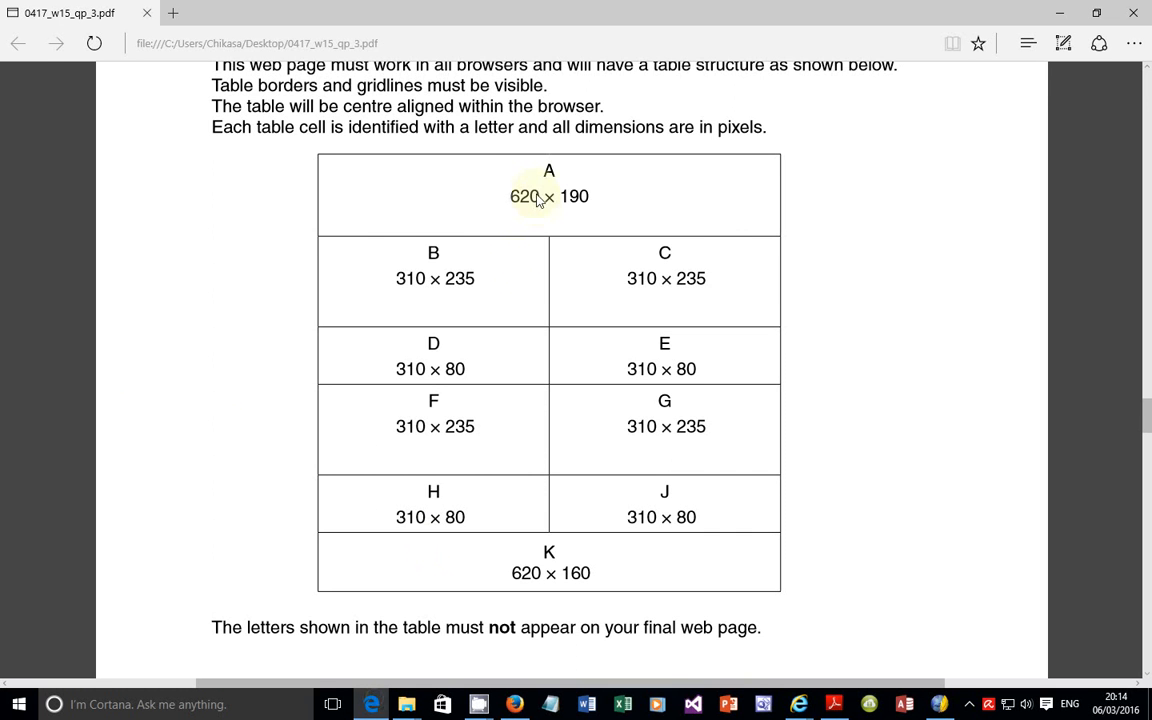
scroll(682, 141, "up", 1)
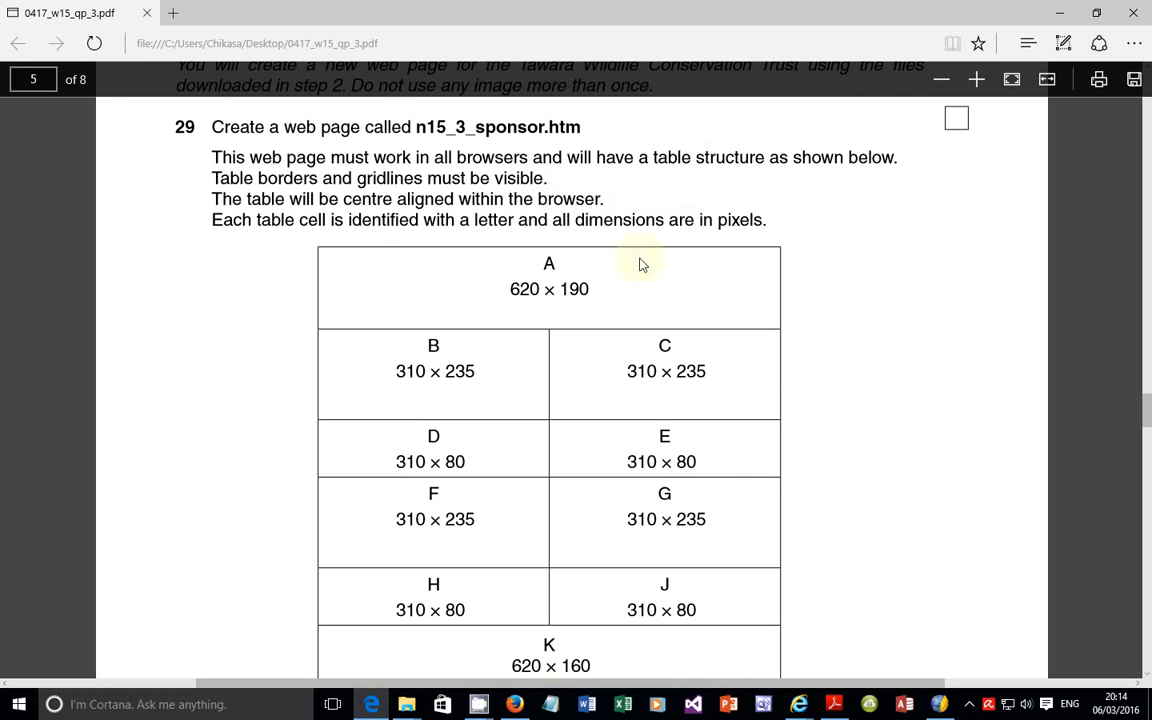
left_click(939, 704)
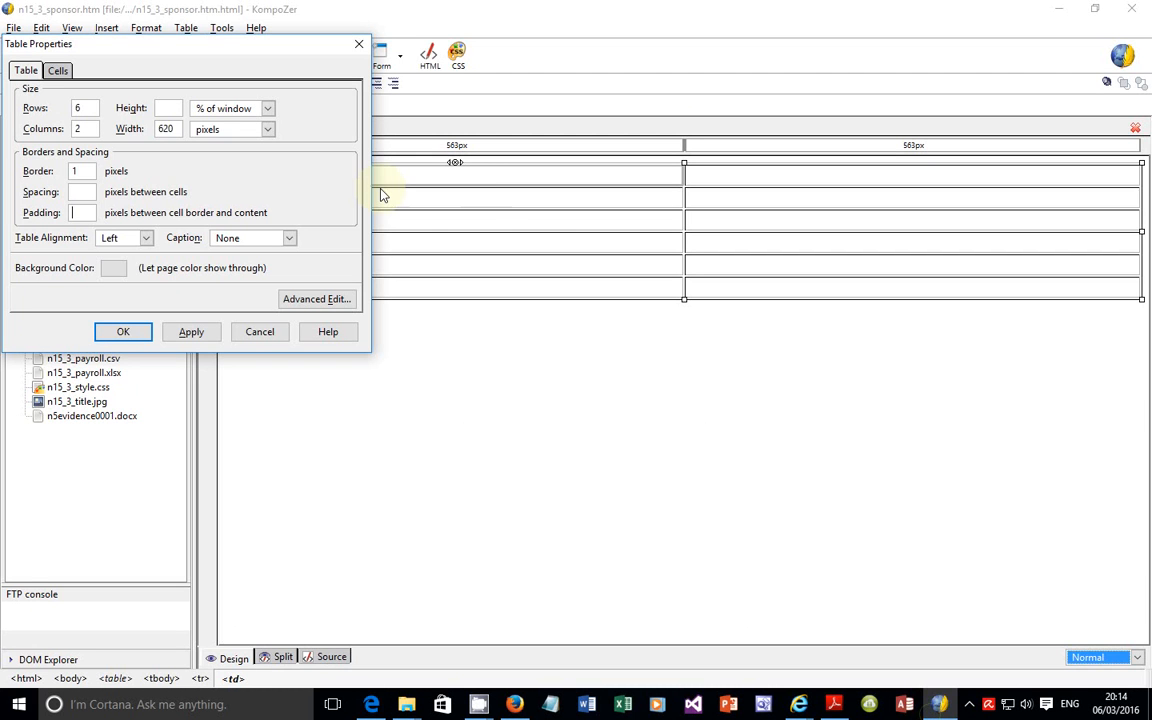
left_click(146, 238)
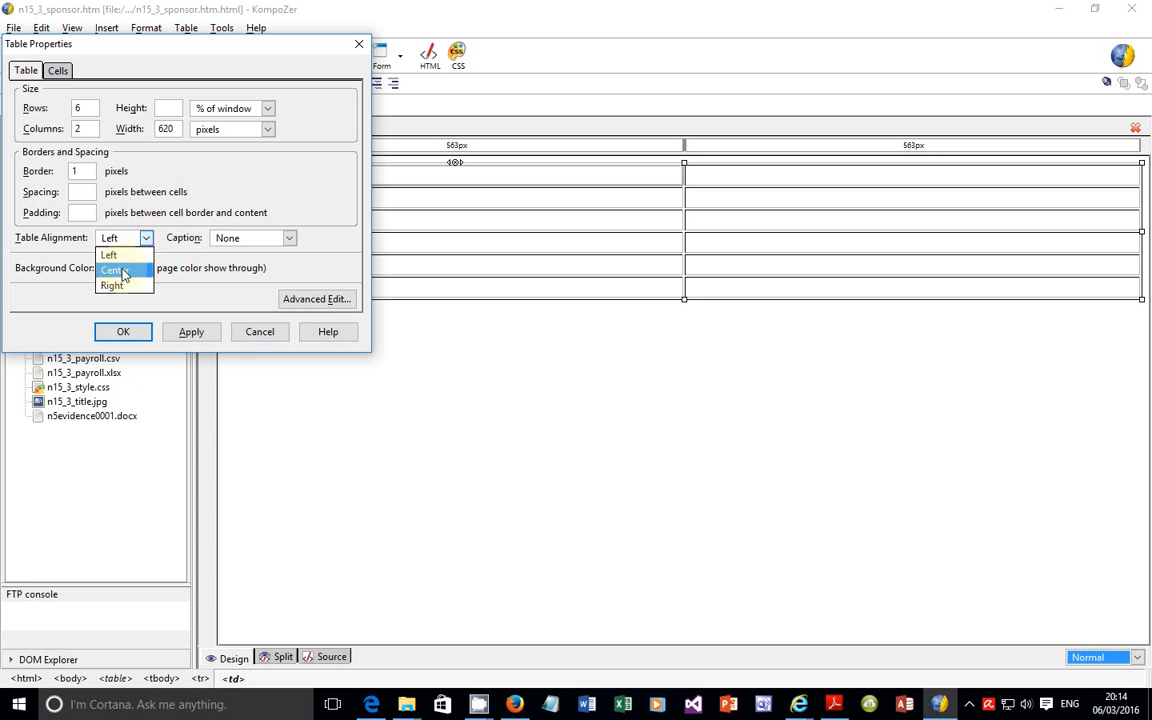
left_click(120, 270)
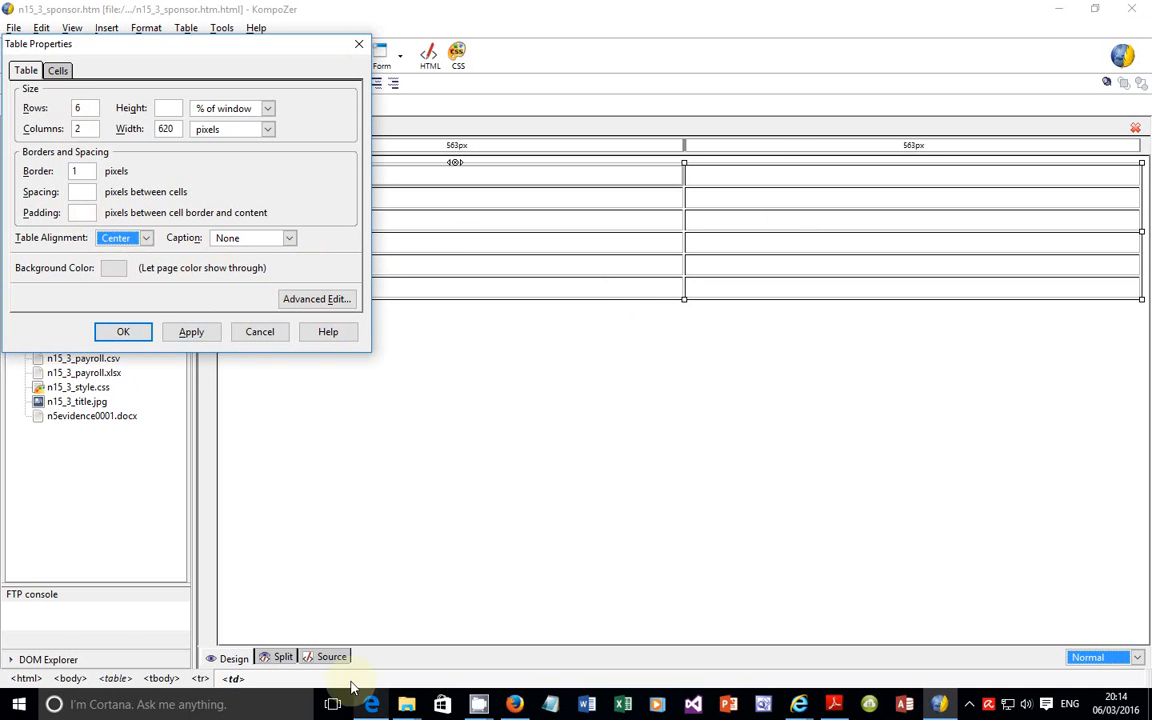
left_click(188, 331)
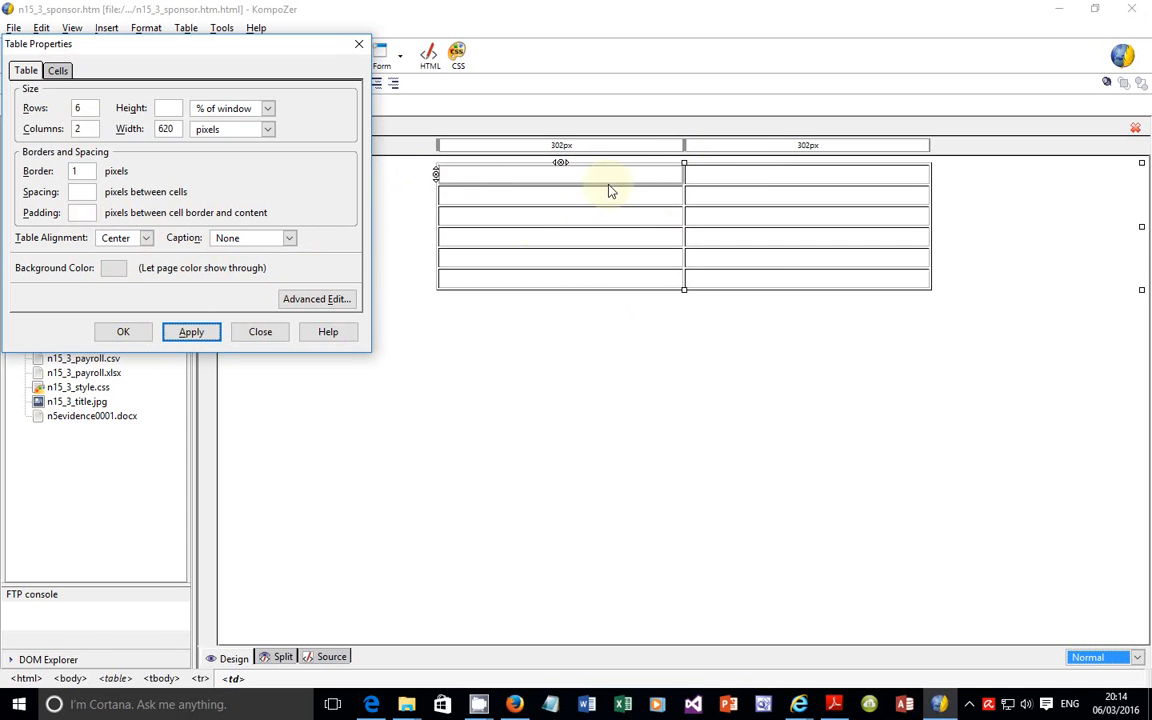
Step: Accept the table properties and inspect the table's width declaration in the Split and Source views
double_click(167, 129)
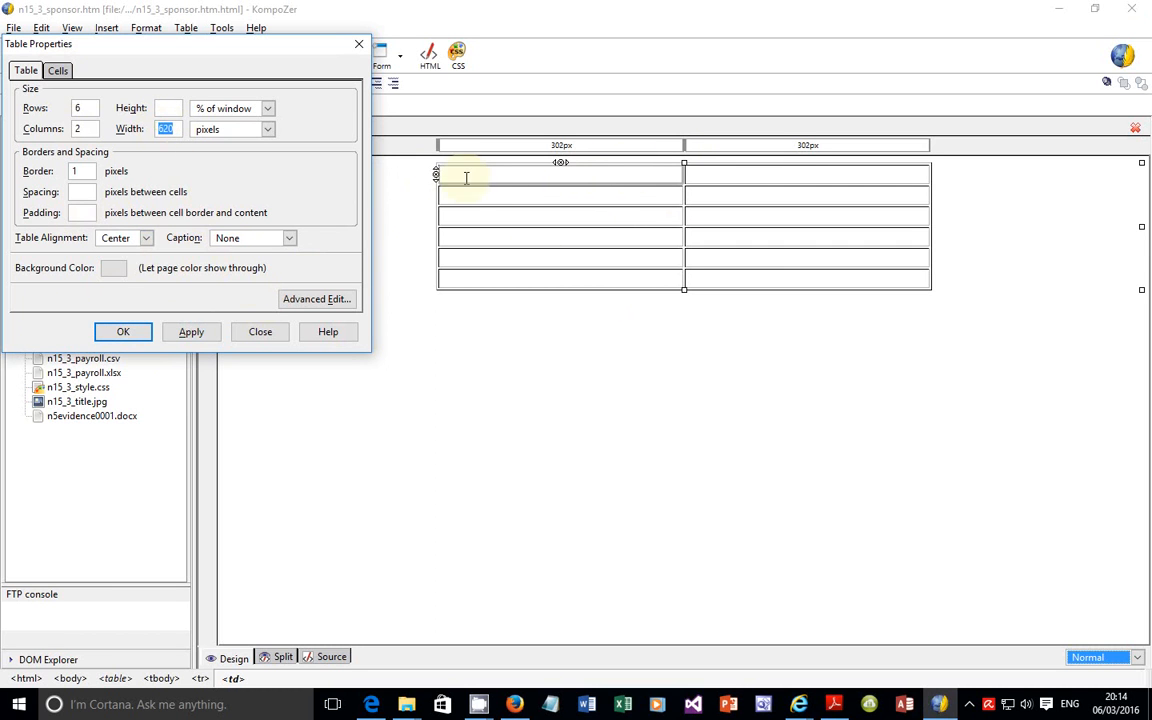
left_click(141, 332)
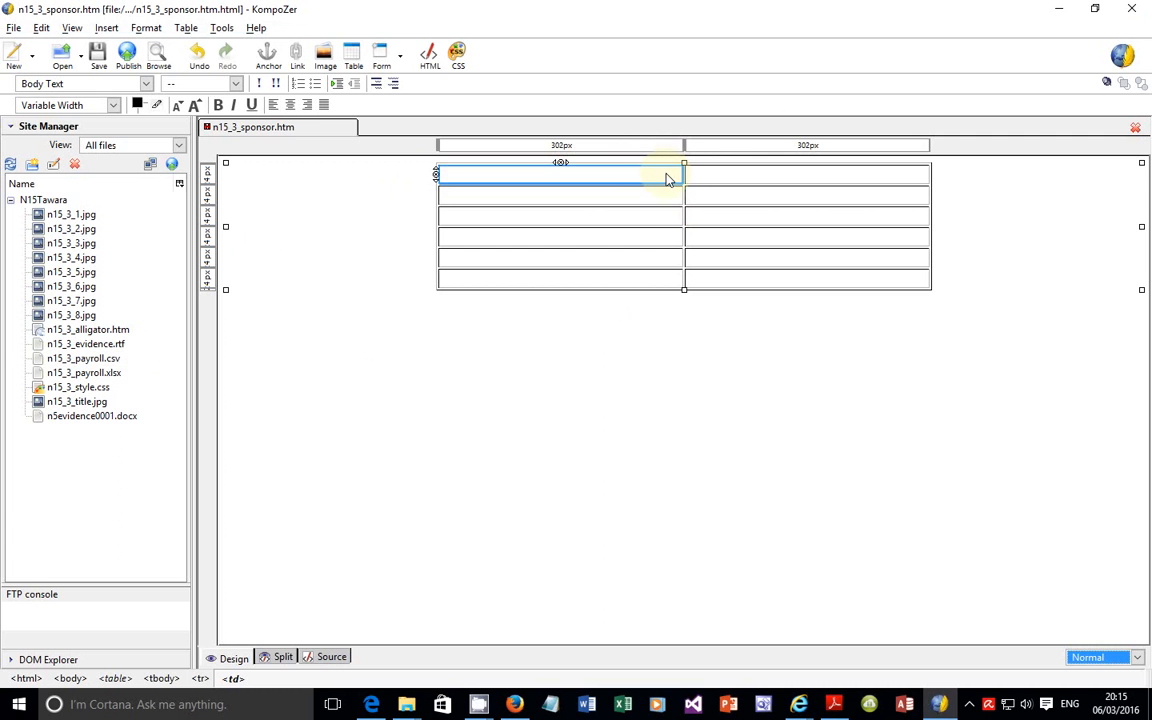
left_click(283, 658)
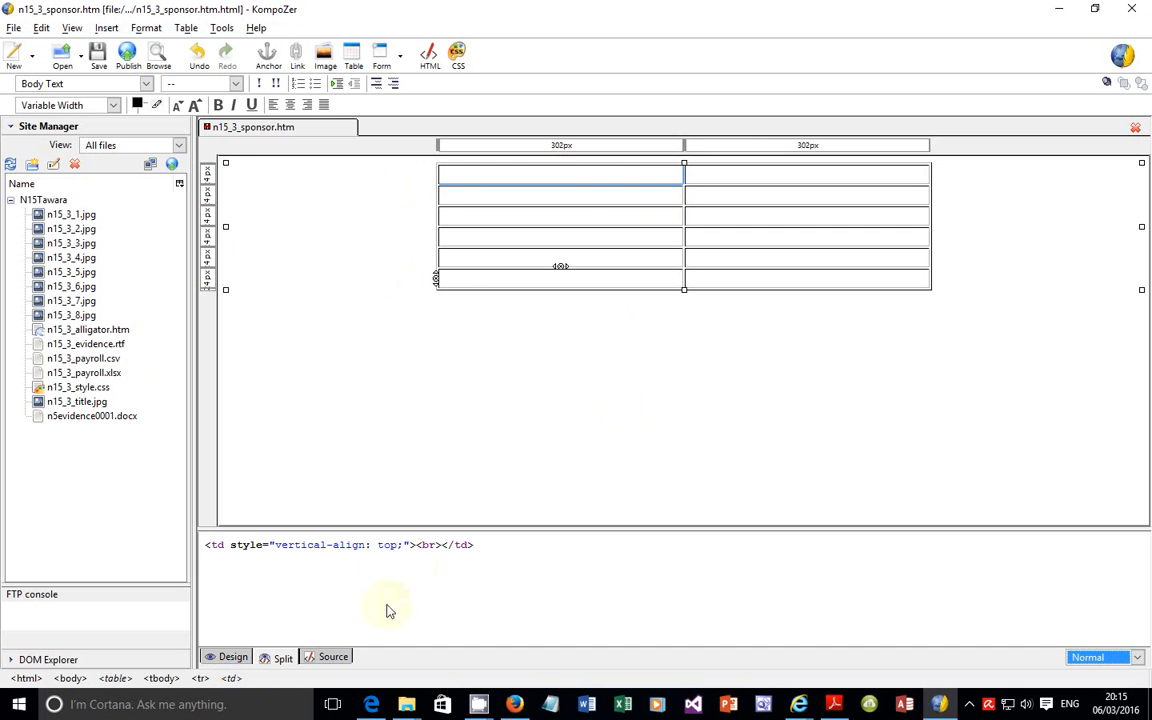
left_click(318, 658)
scroll(460, 335, "up", 5)
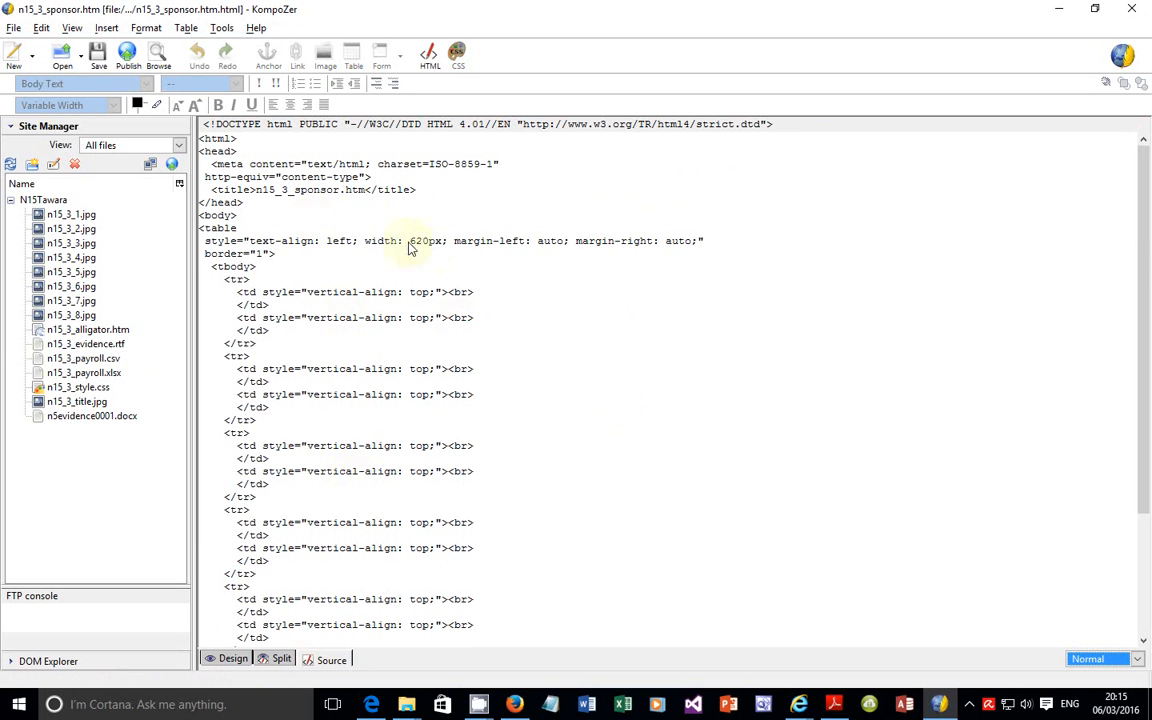
left_click_drag(367, 241, 440, 242)
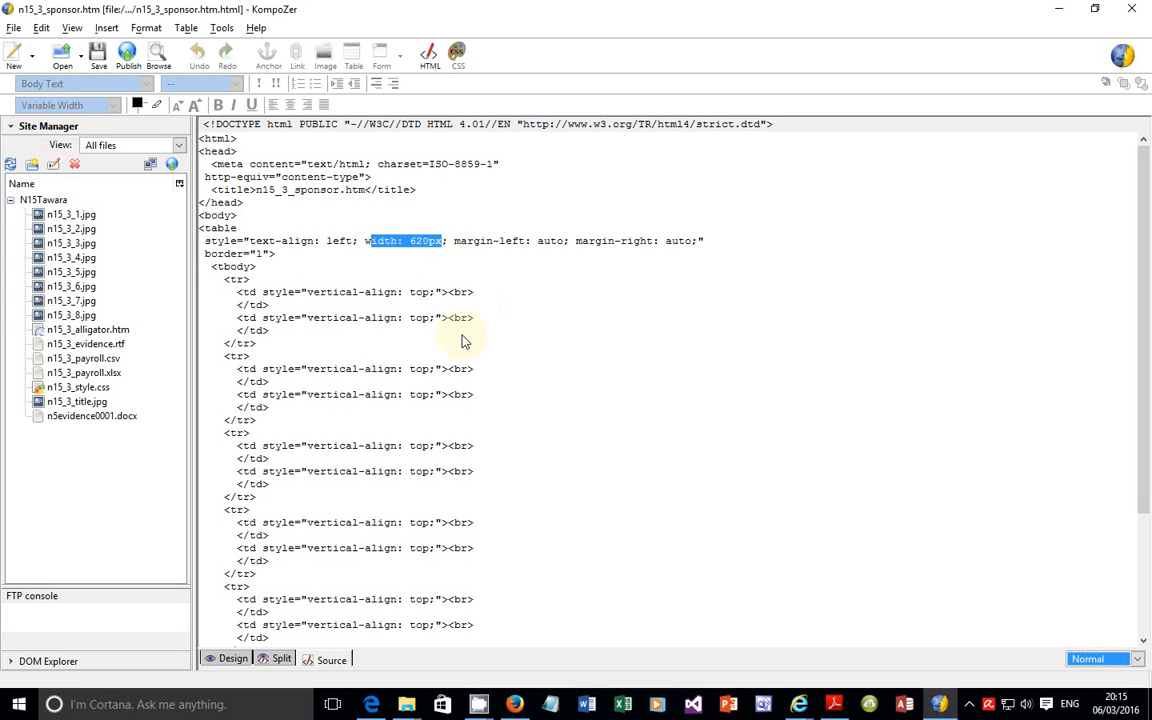
Step: Return to Design view and compare the table with the structure and cell dimensions required by question 29 in the exam paper
left_click(940, 704)
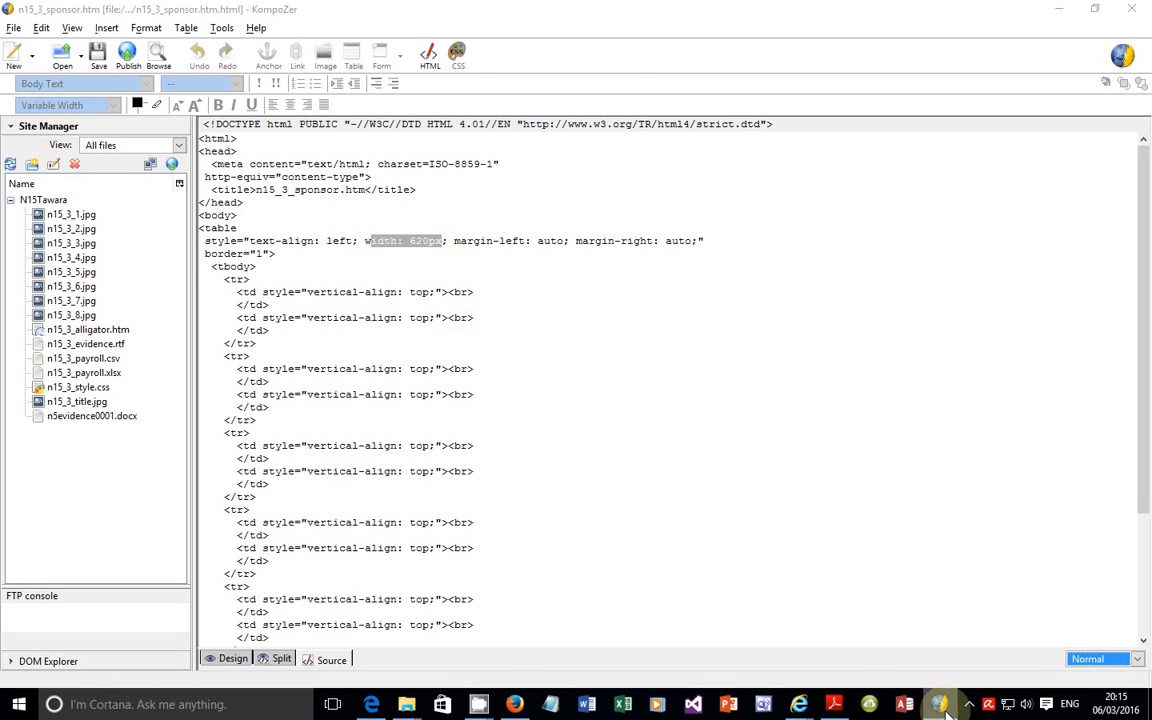
left_click(940, 704)
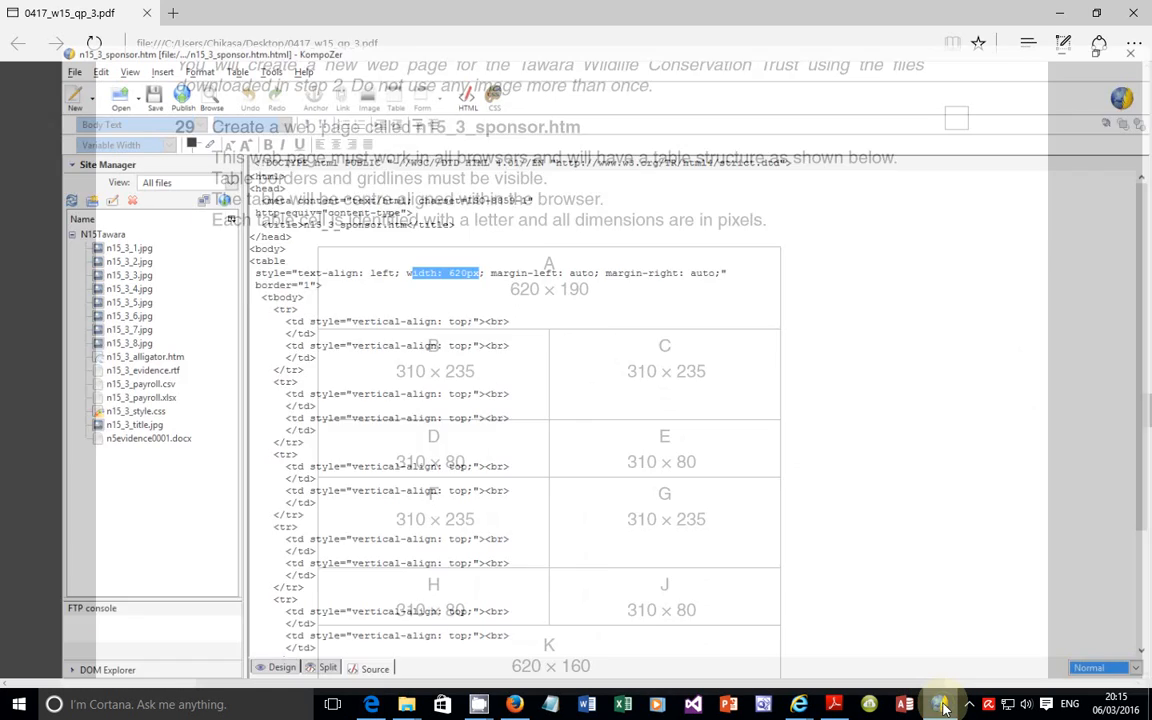
left_click(234, 657)
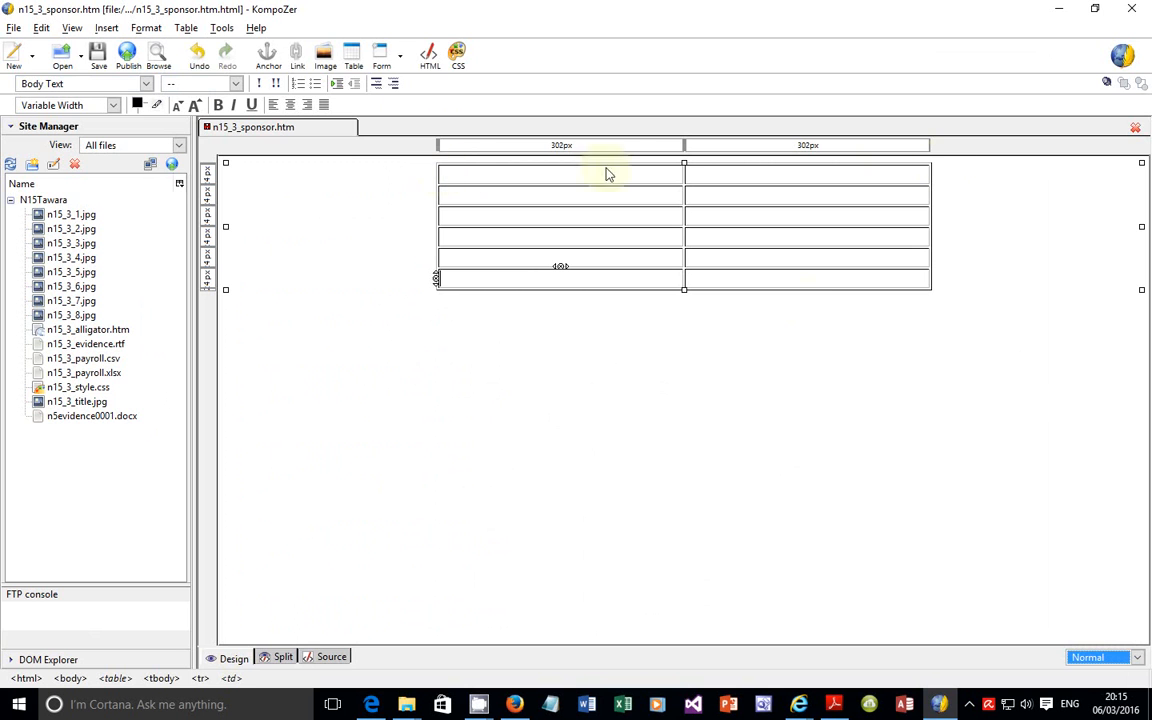
left_click(940, 703)
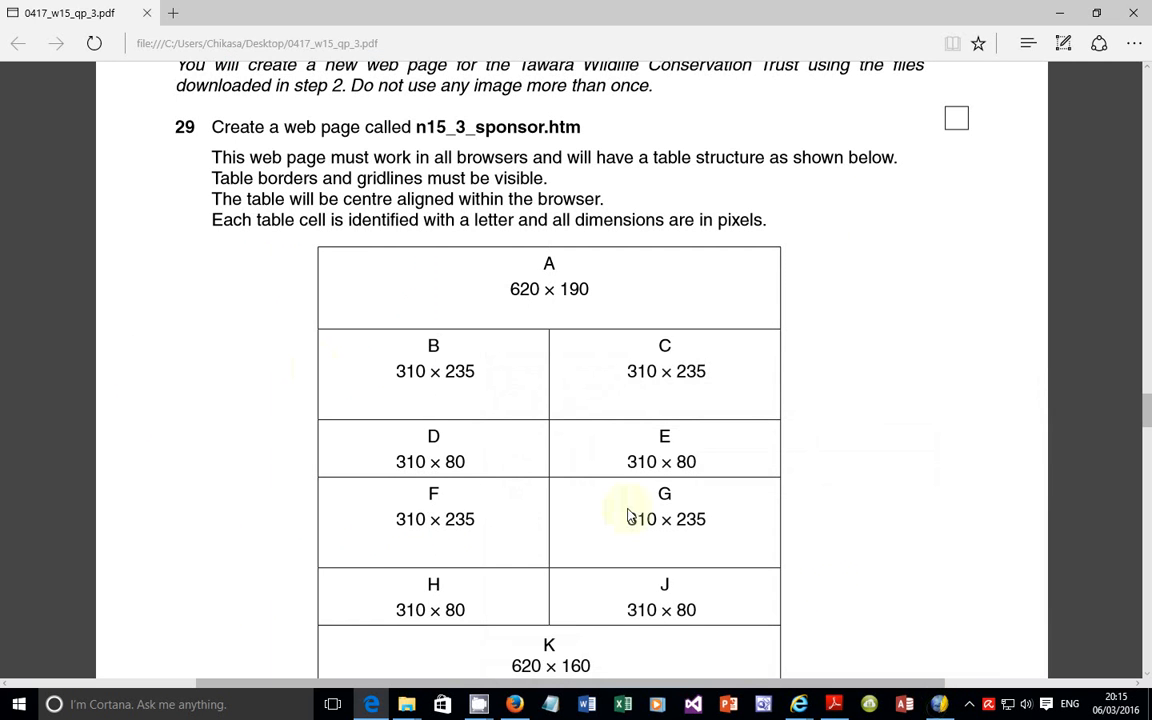
left_click(940, 703)
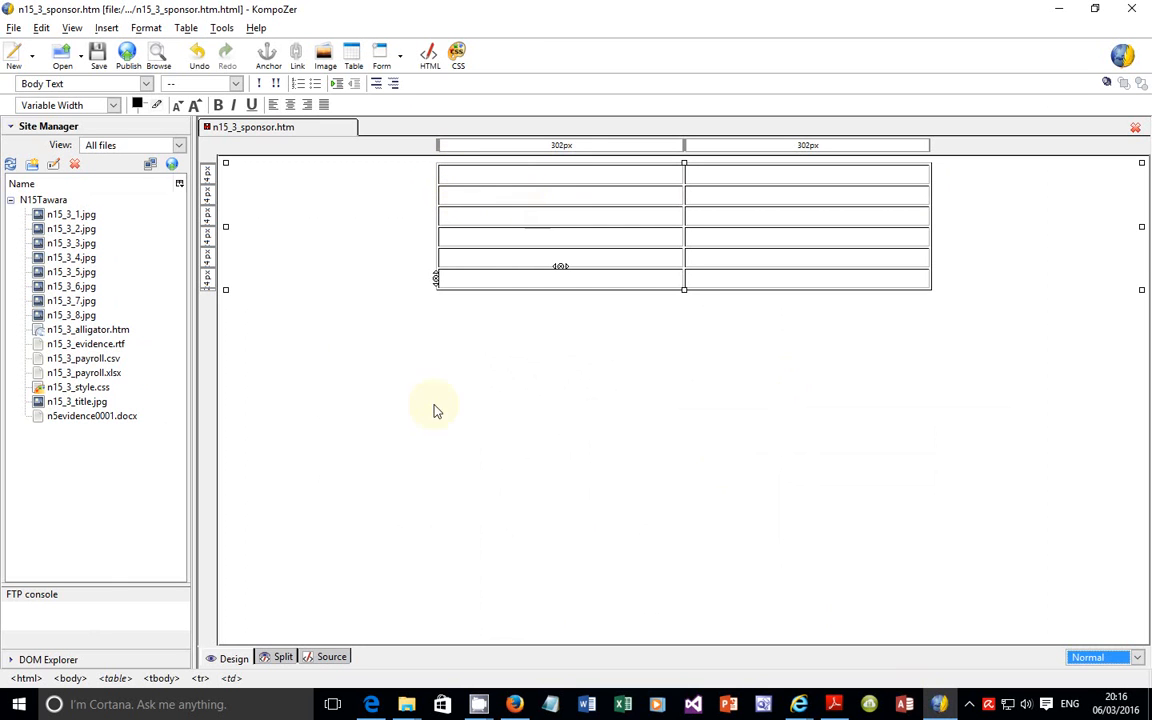
Step: Check the table's width in the source code against the exam paper, finishing in Design view
left_click(330, 657)
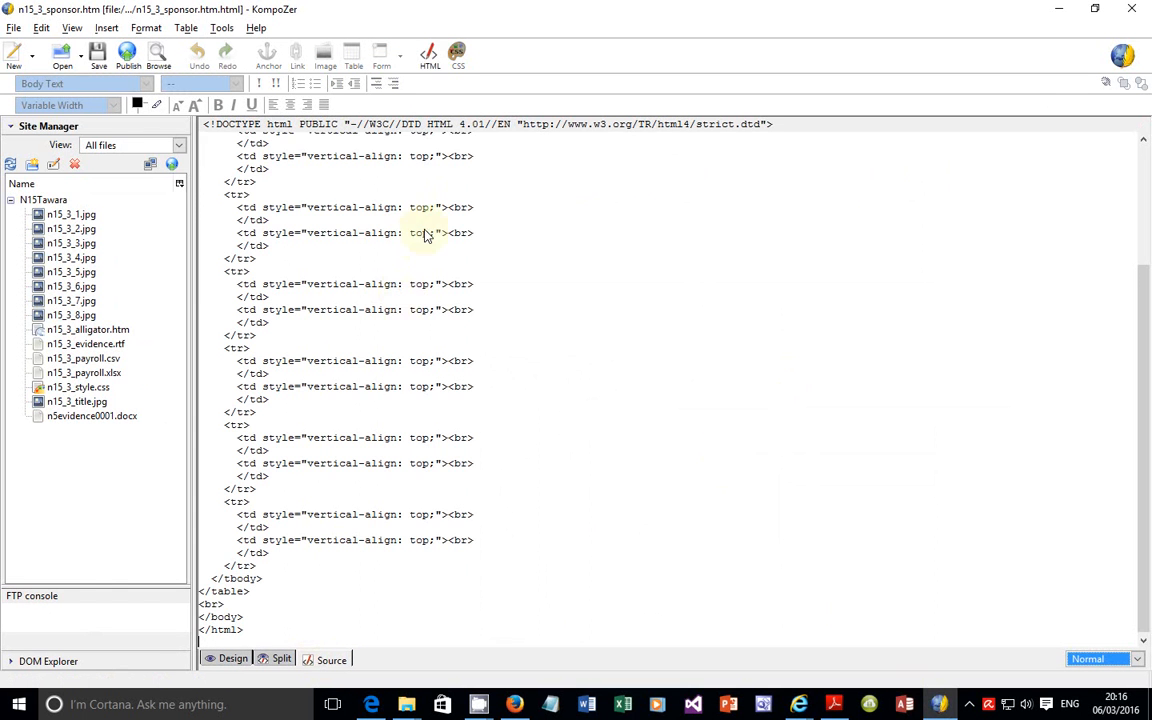
scroll(424, 233, "up", 3)
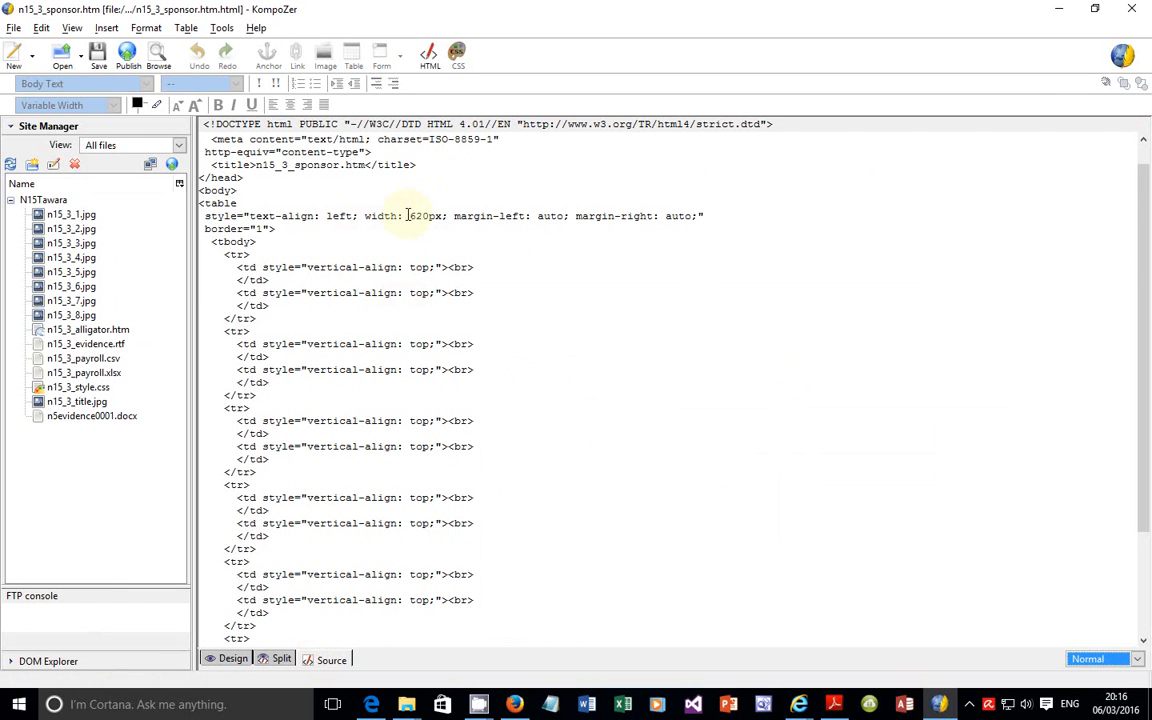
left_click_drag(419, 216, 442, 220)
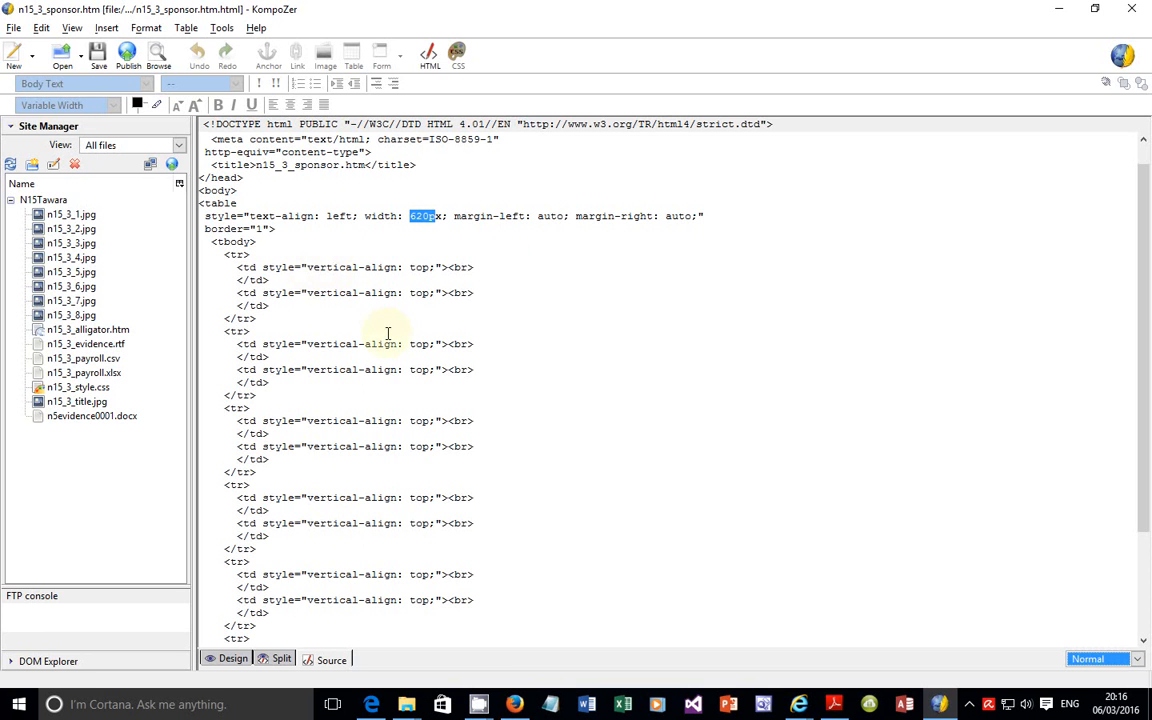
left_click(938, 704)
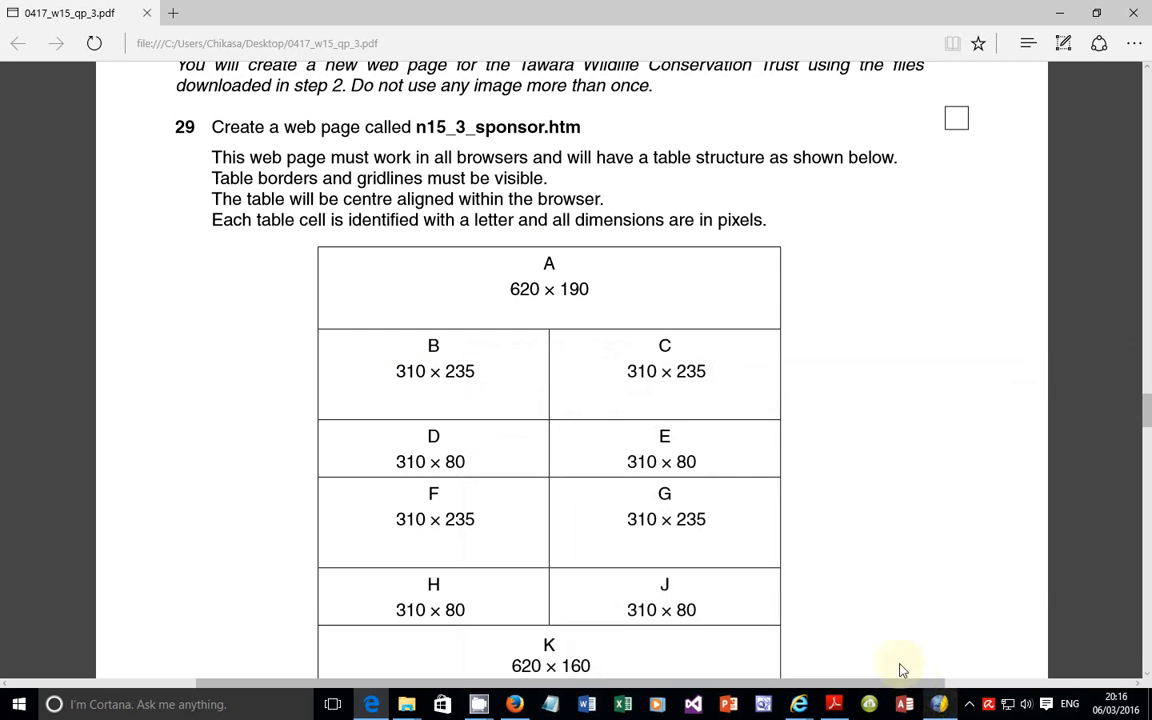
left_click(938, 704)
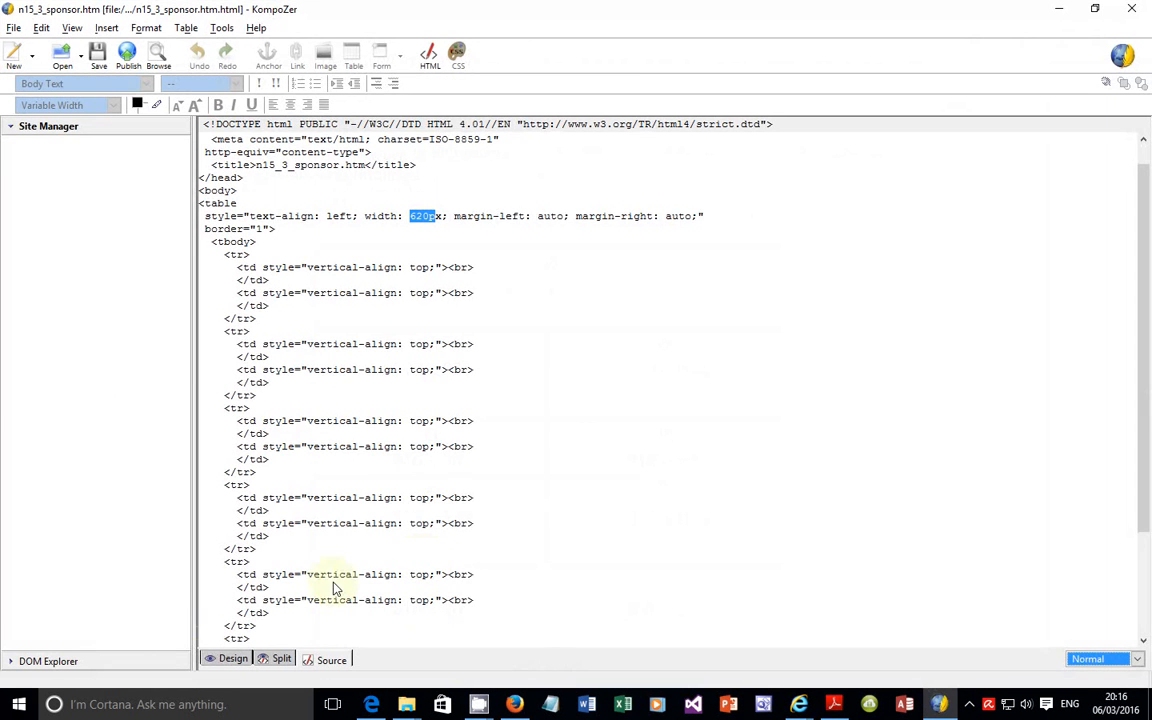
left_click(210, 657)
Step: Open the properties of a left-column table cell and examine the table settings, cell settings and cell selection options
right_click(412, 212)
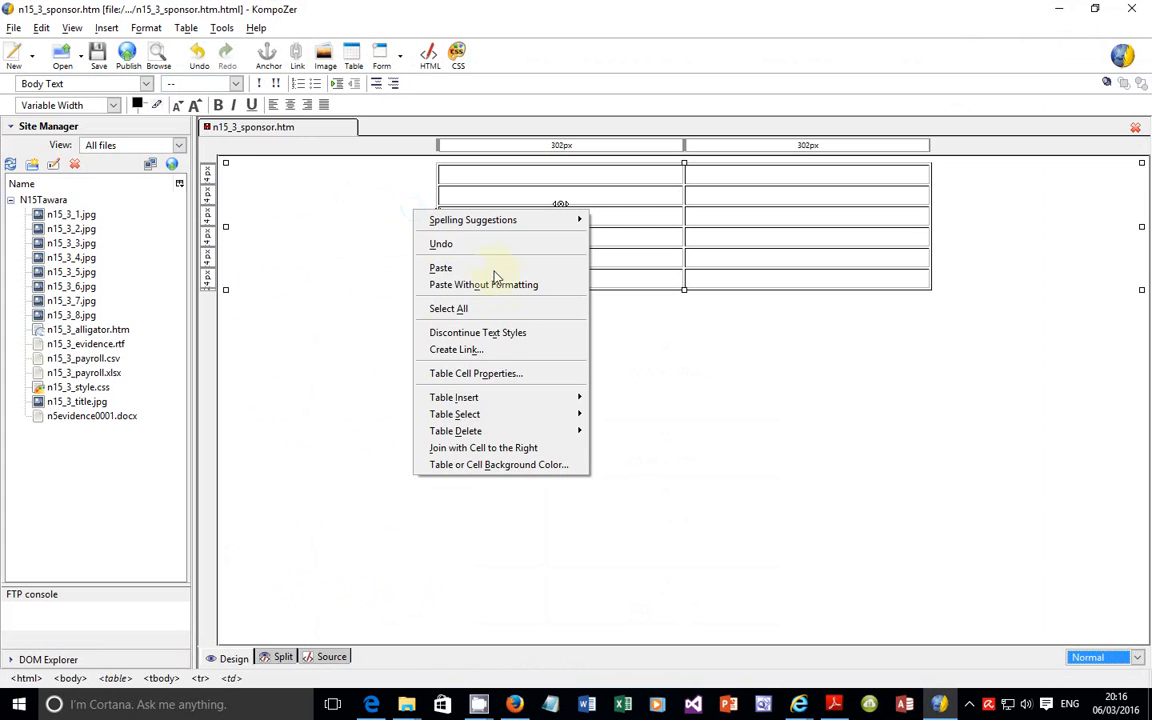
left_click(513, 376)
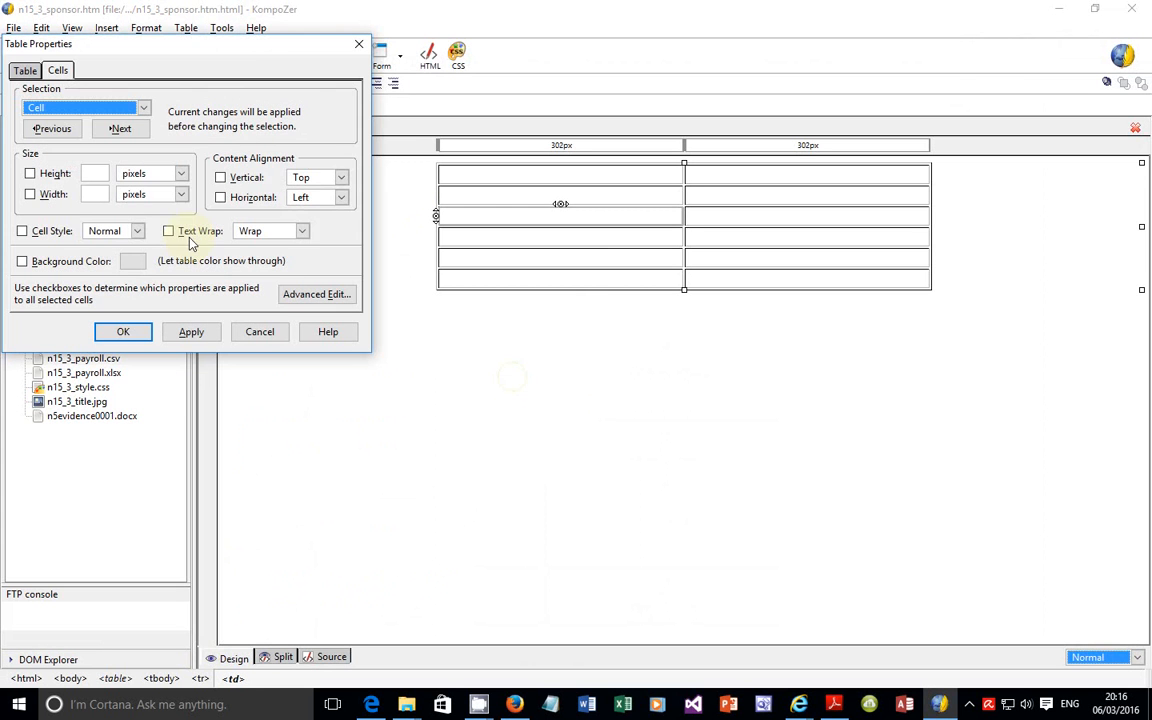
left_click(26, 71)
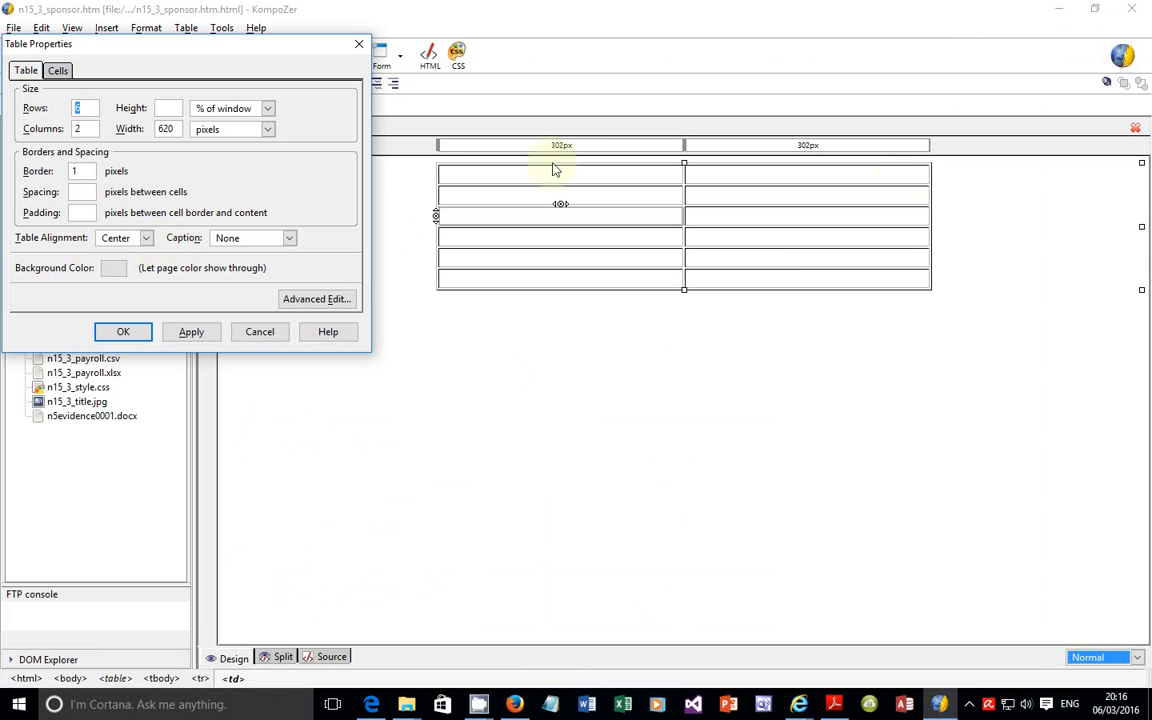
left_click(58, 72)
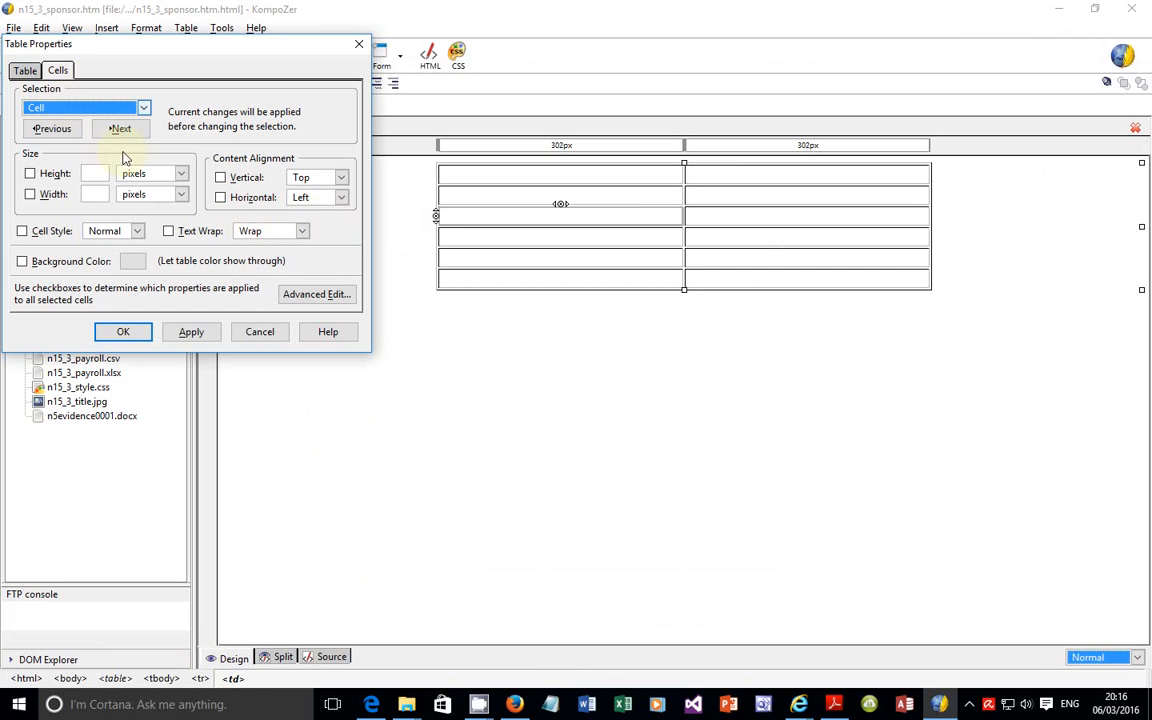
left_click(145, 107)
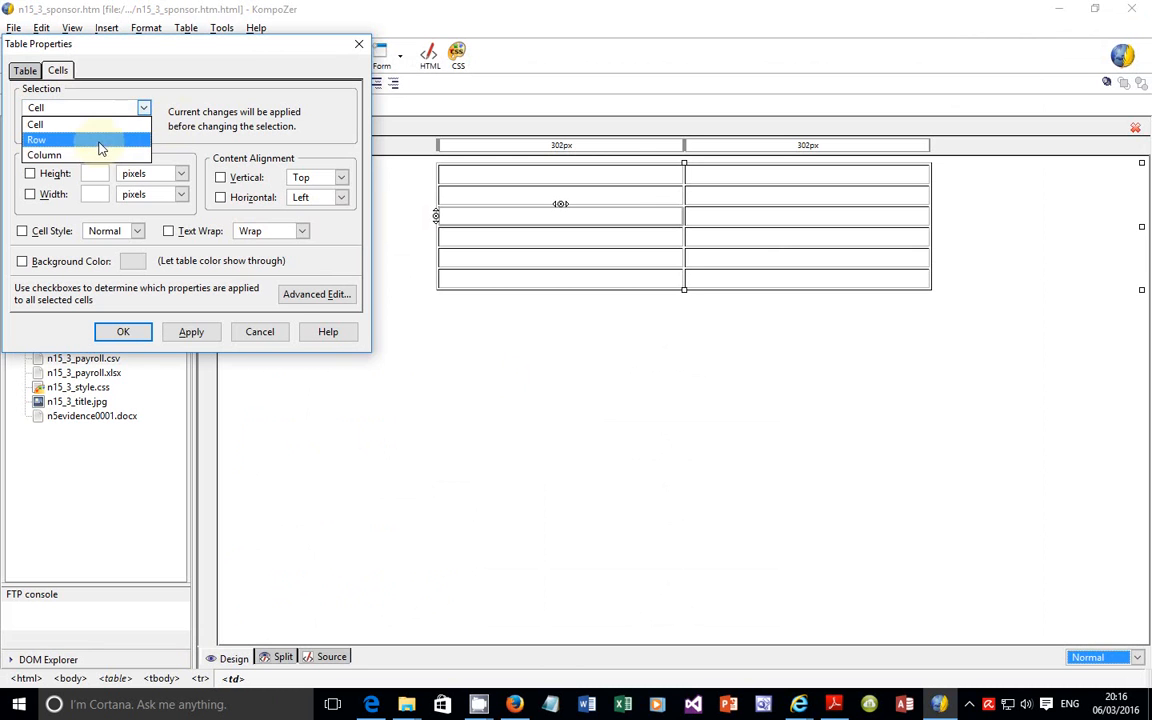
left_click(248, 262)
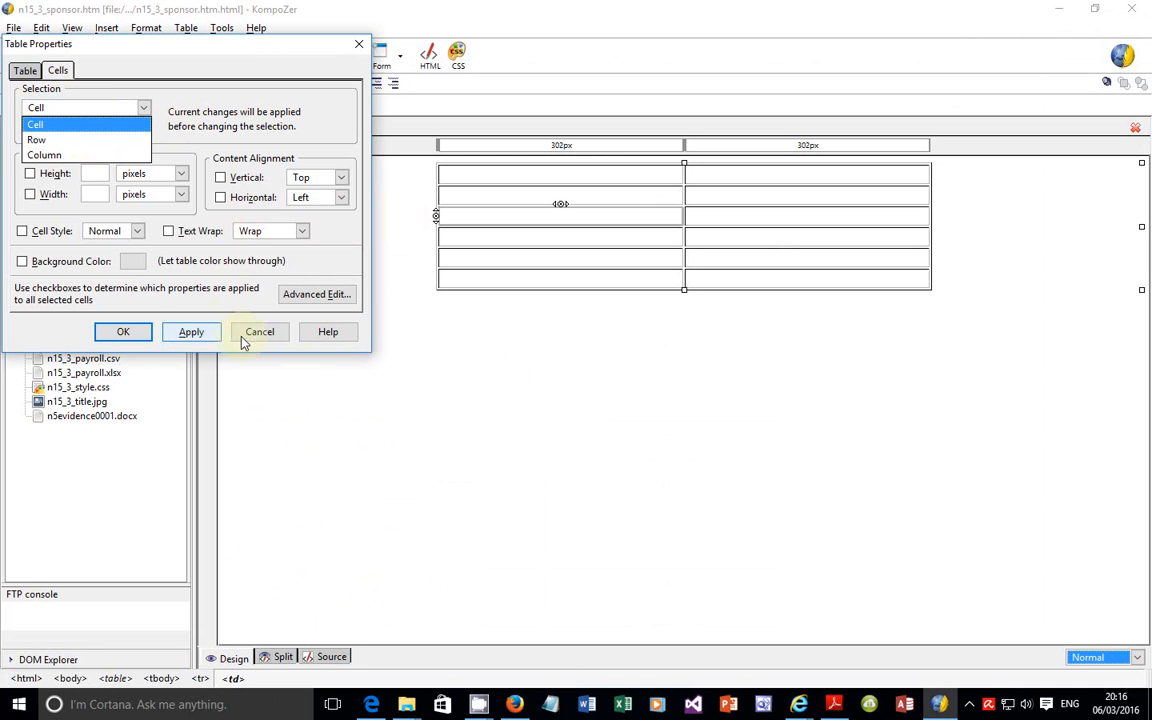
left_click(248, 340)
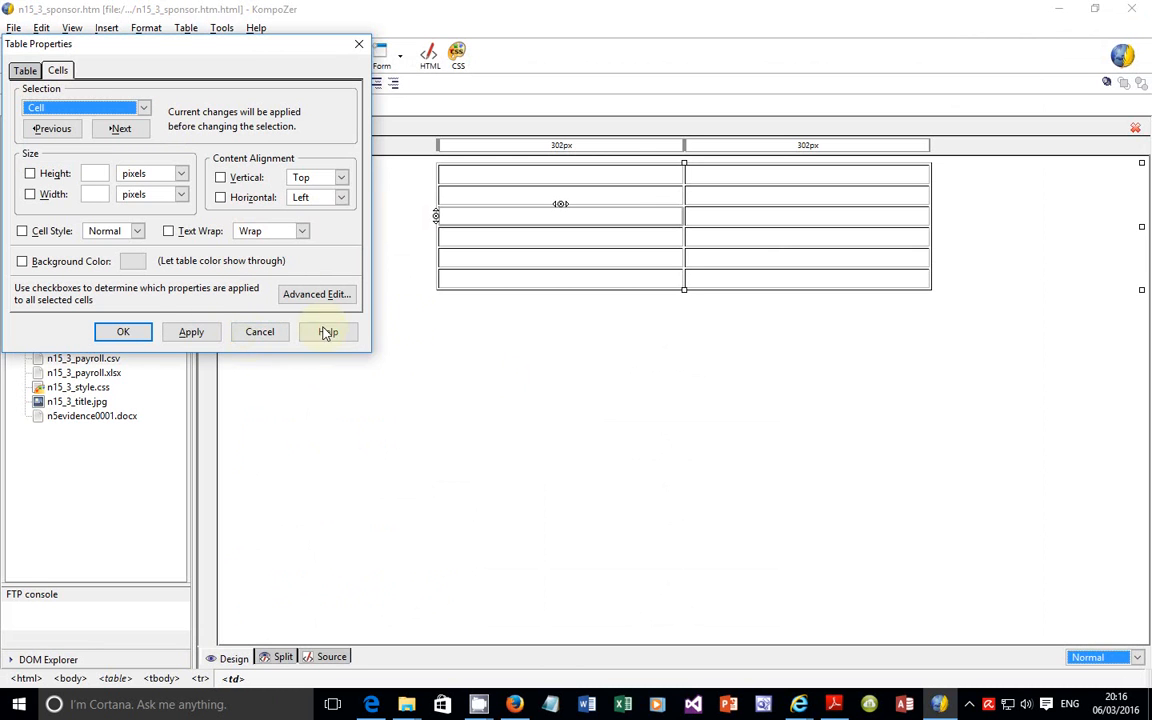
Step: Review the full-width cells A and K in the exam paper, then cancel the open table properties in KompoZer
left_click(371, 706)
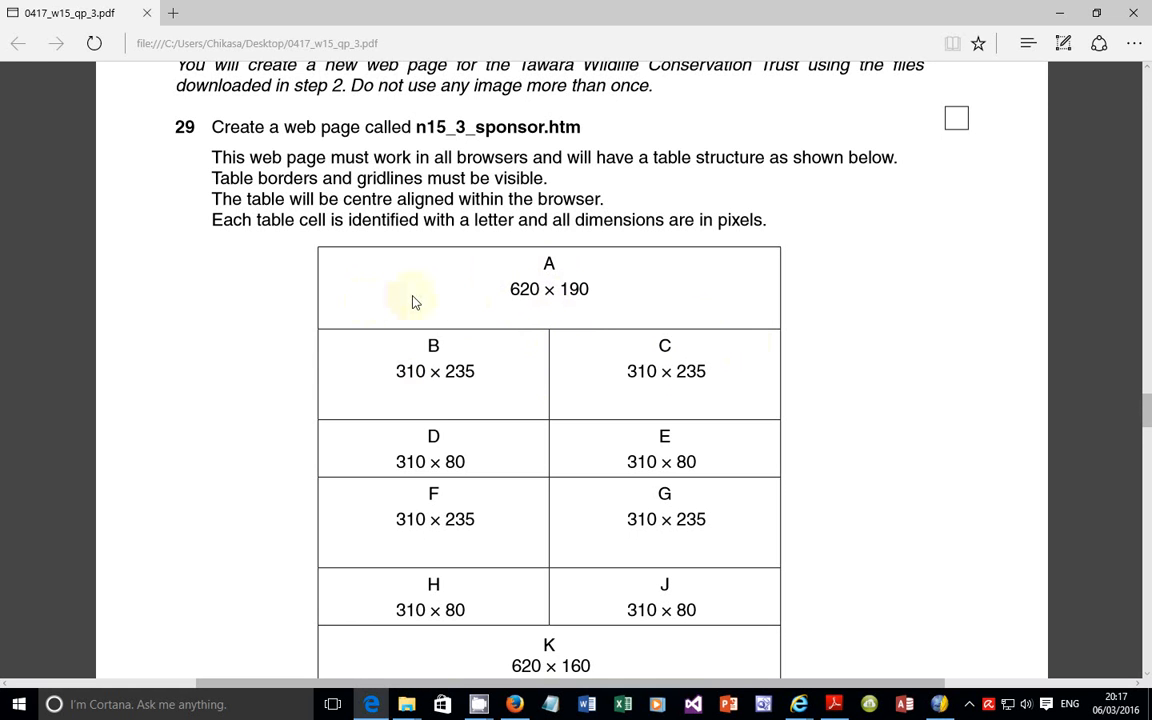
scroll(581, 450, "down", 3)
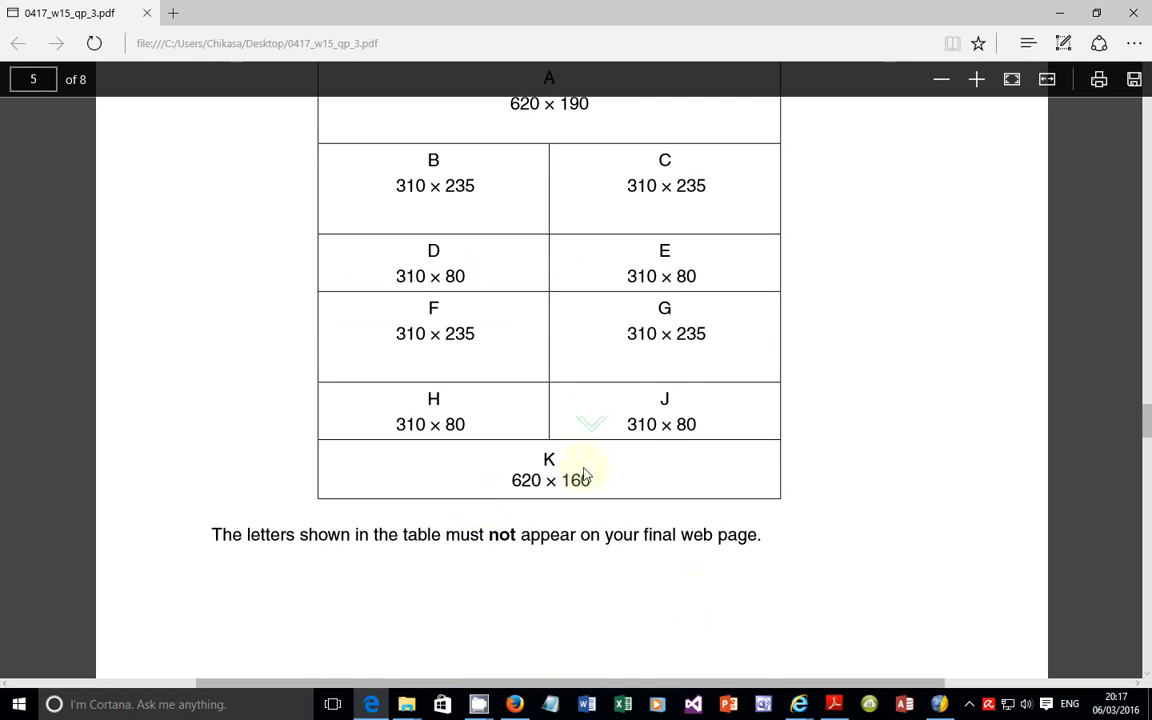
left_click(938, 704)
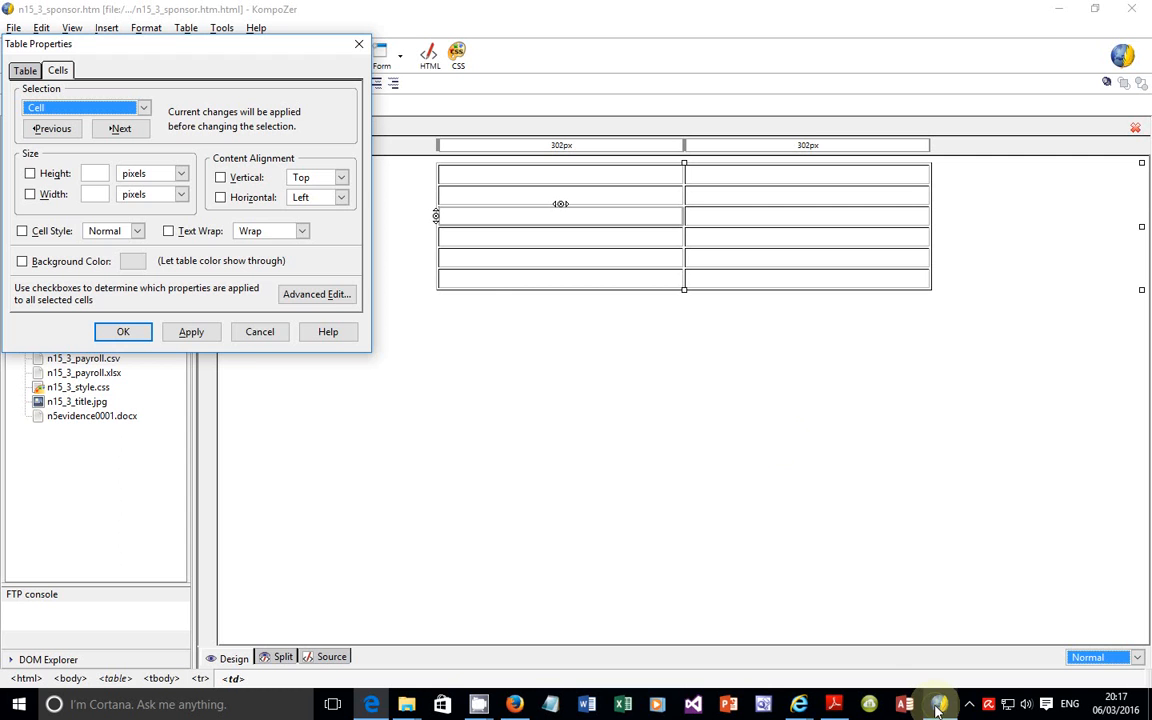
left_click(256, 336)
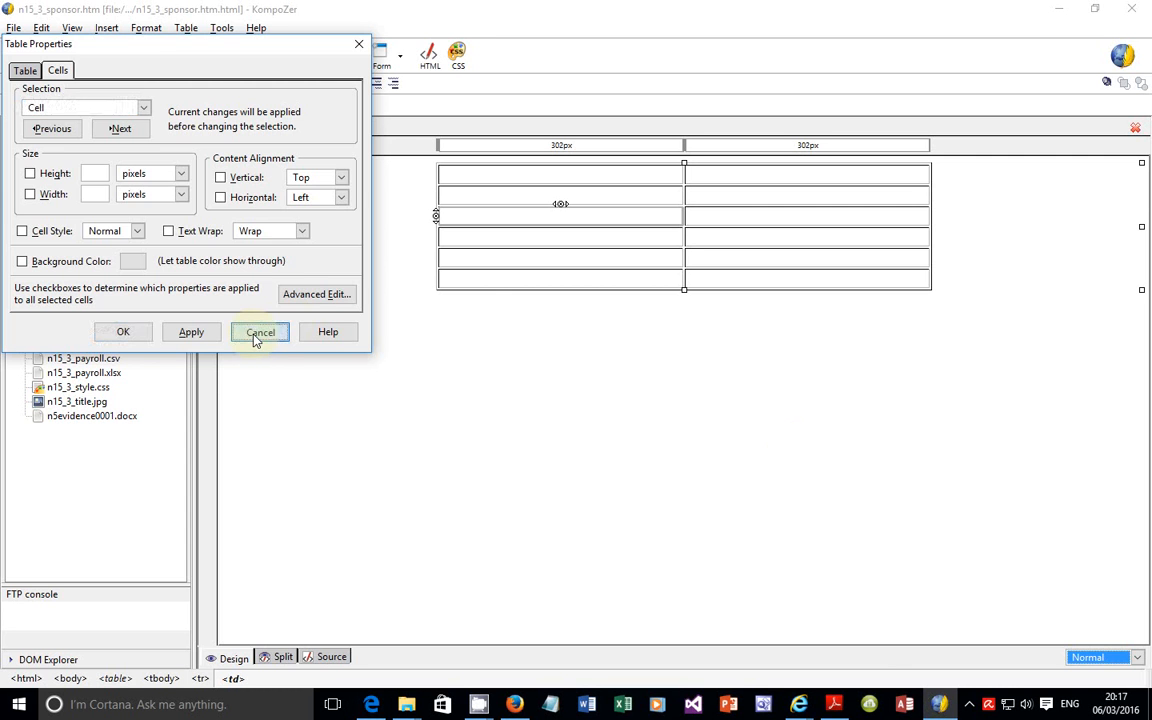
Step: Join the two cells in the table's first row into one full-width cell
left_click(549, 187)
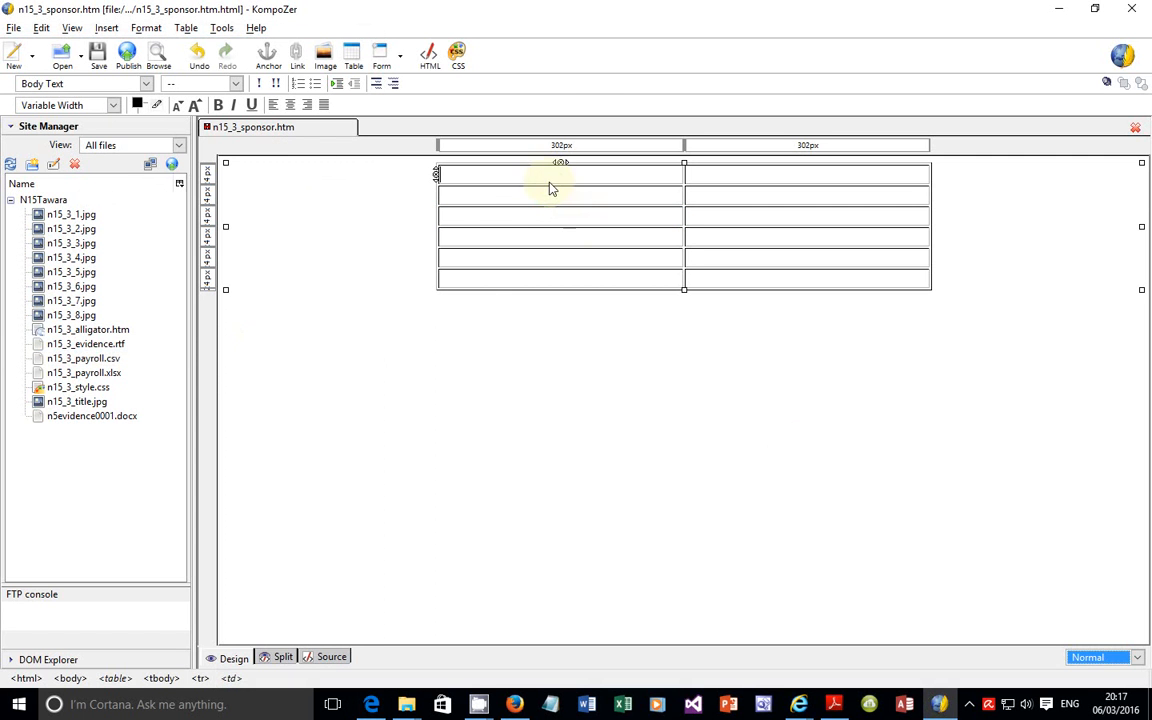
left_click_drag(548, 182, 715, 180)
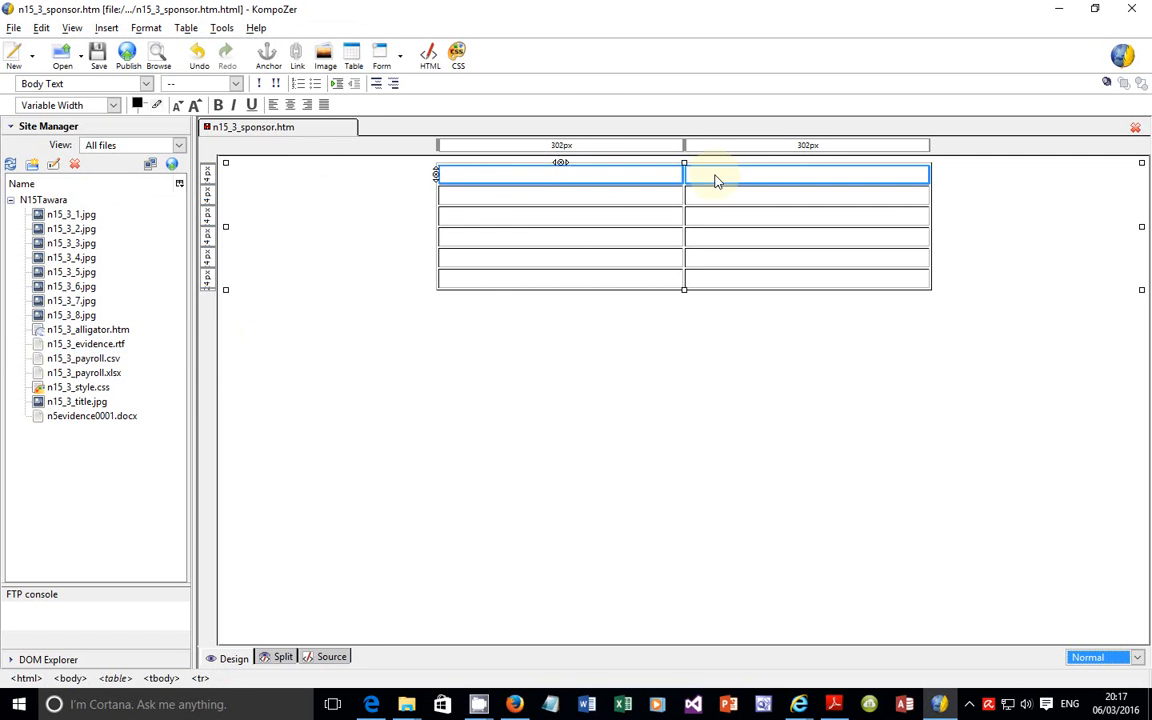
right_click(716, 181)
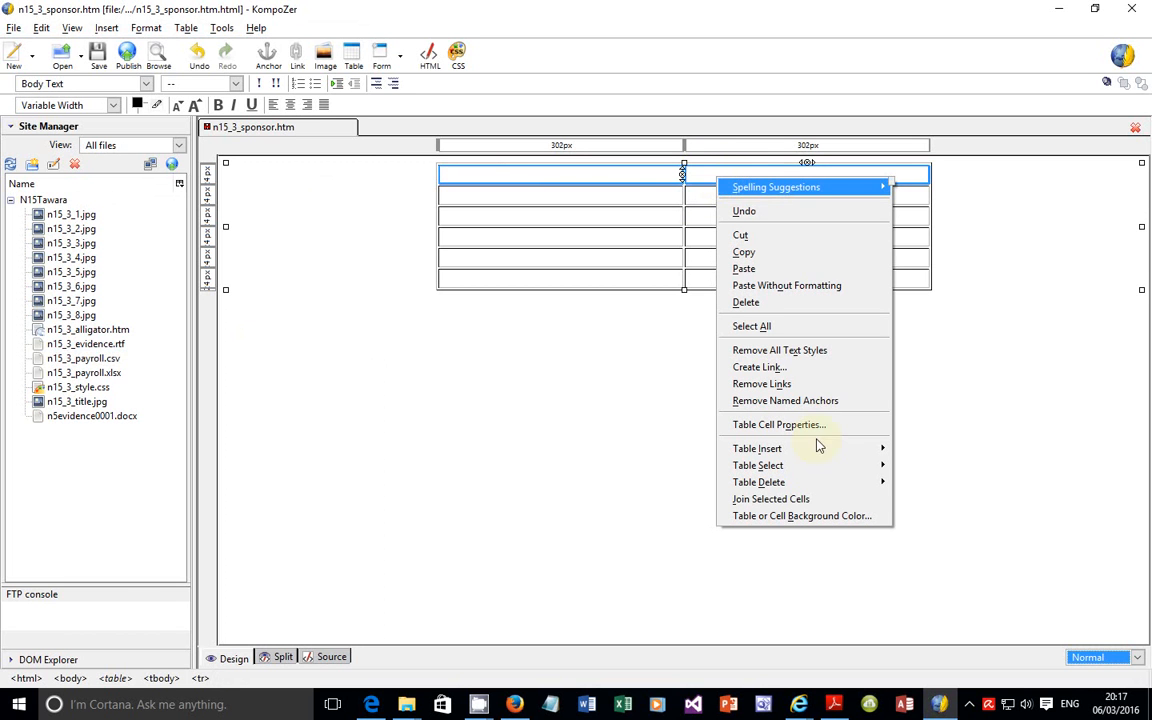
left_click(790, 500)
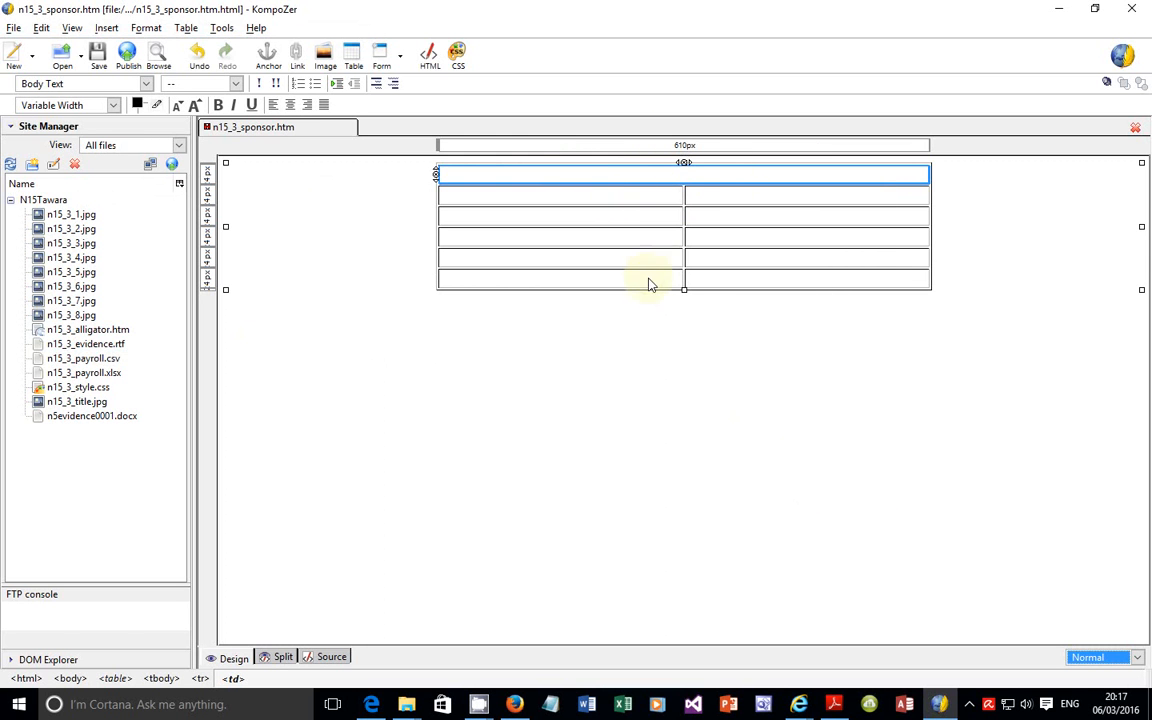
Step: Join the two cells in the table's last row into one full-width cell
left_click_drag(651, 276, 720, 290)
right_click(727, 290)
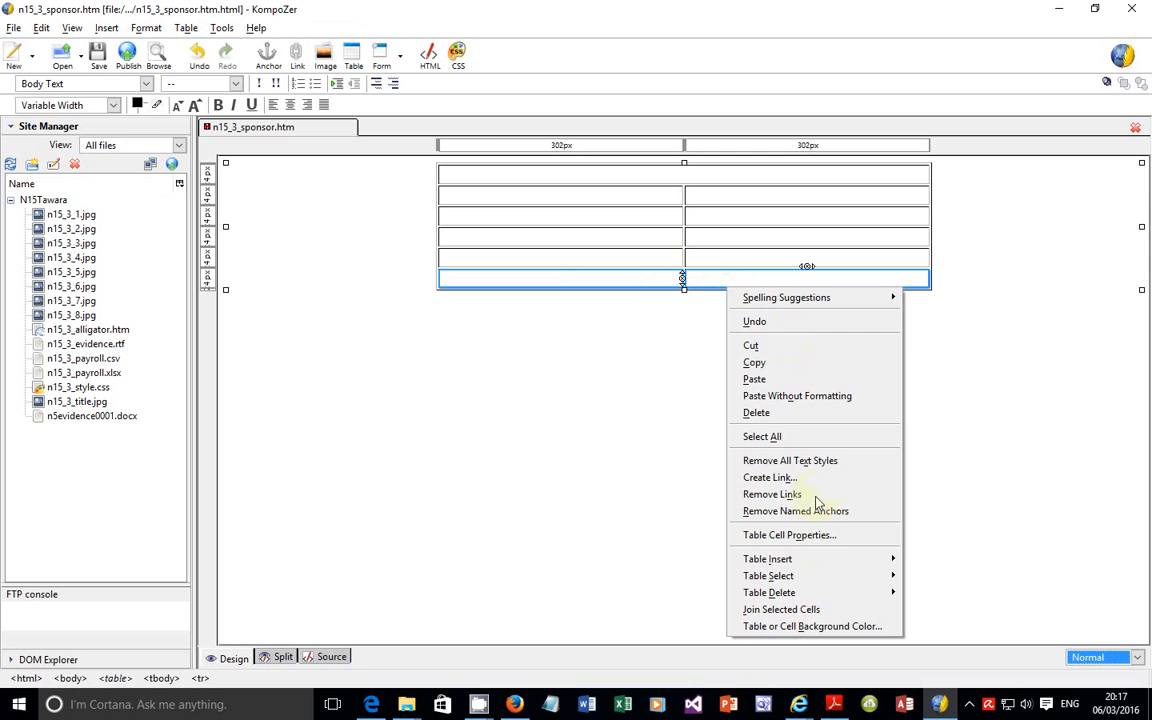
left_click(823, 614)
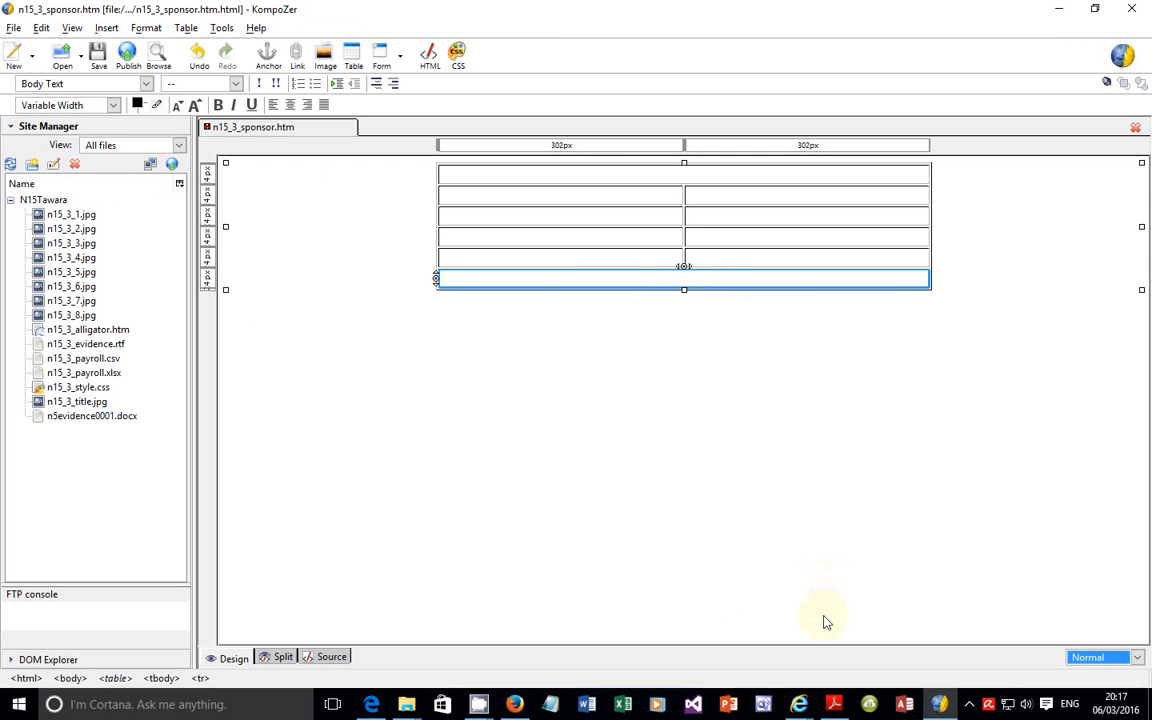
Step: Try to size the fifth row's left cell to 190 pixels high and 620 pixels wide, and undo the change
right_click(404, 262)
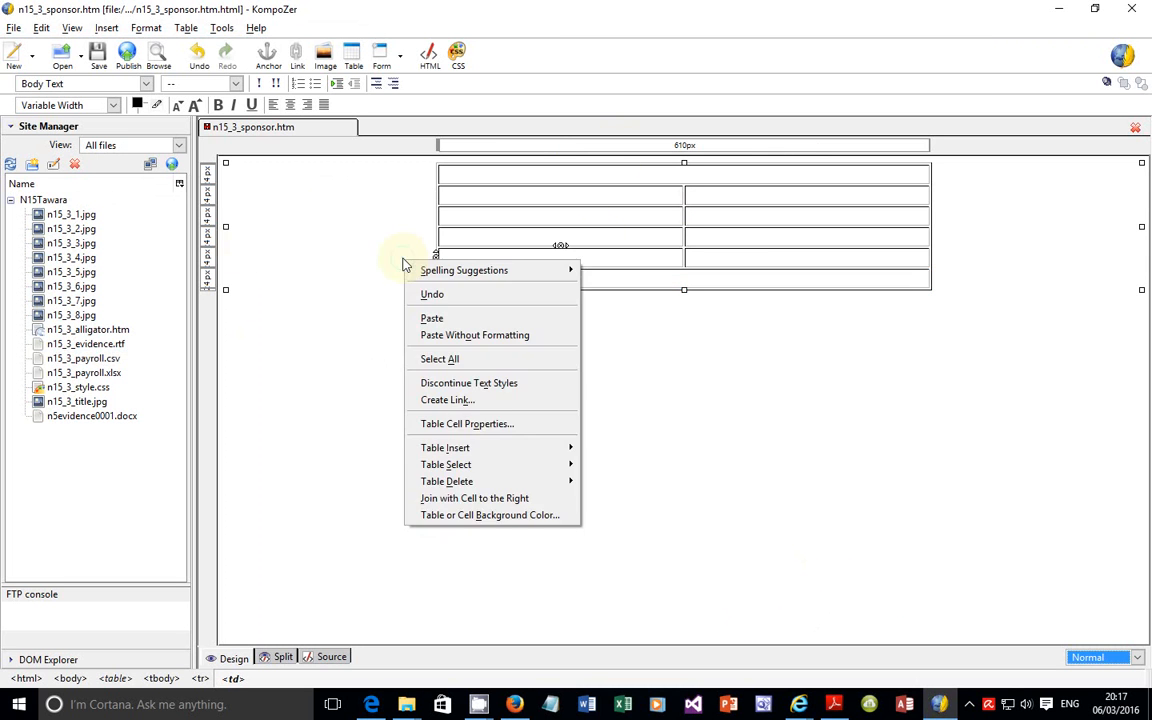
left_click(470, 432)
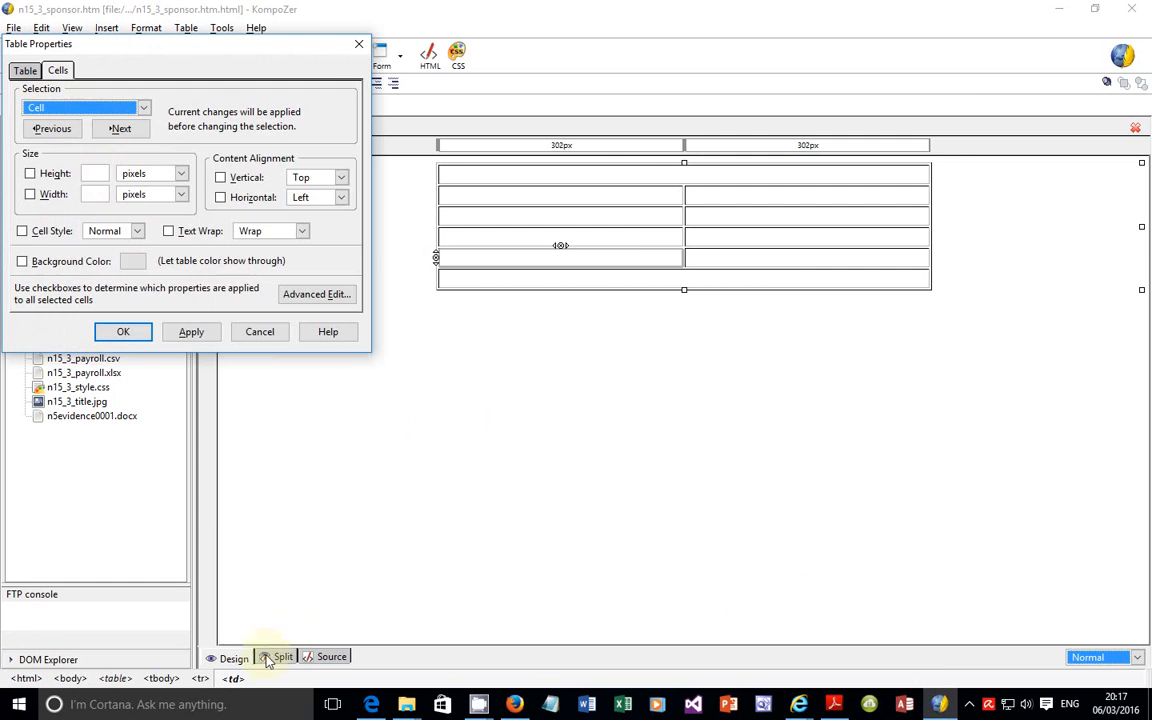
left_click(368, 705)
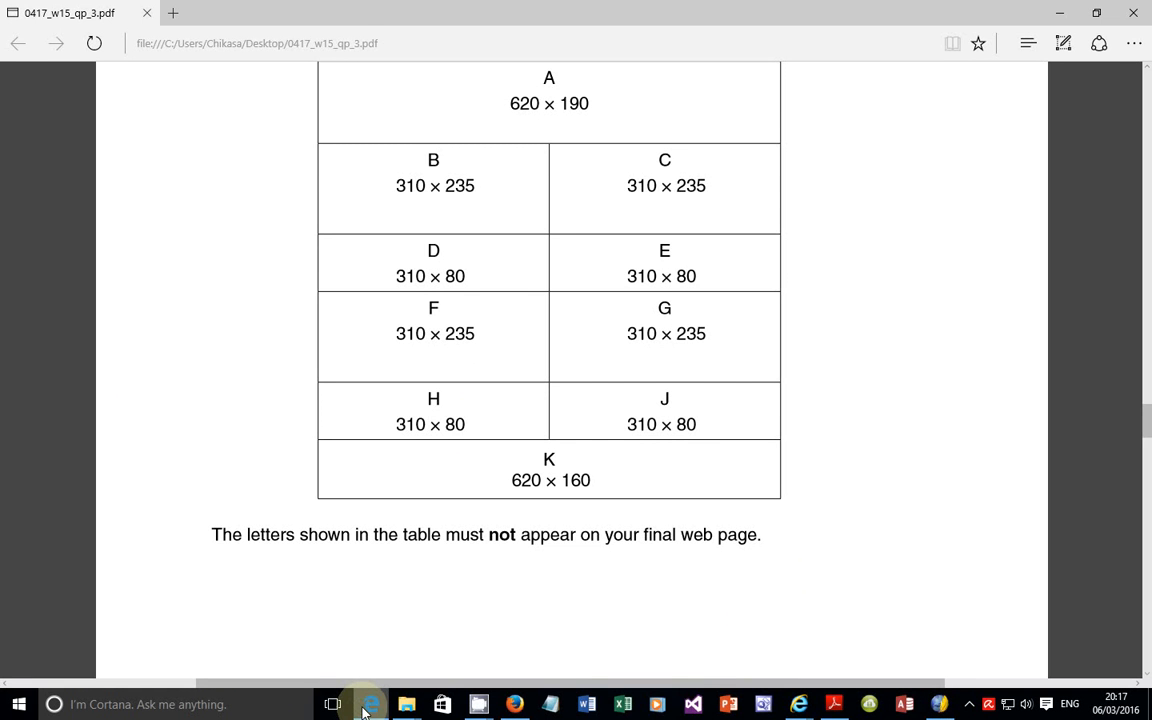
left_click(368, 705)
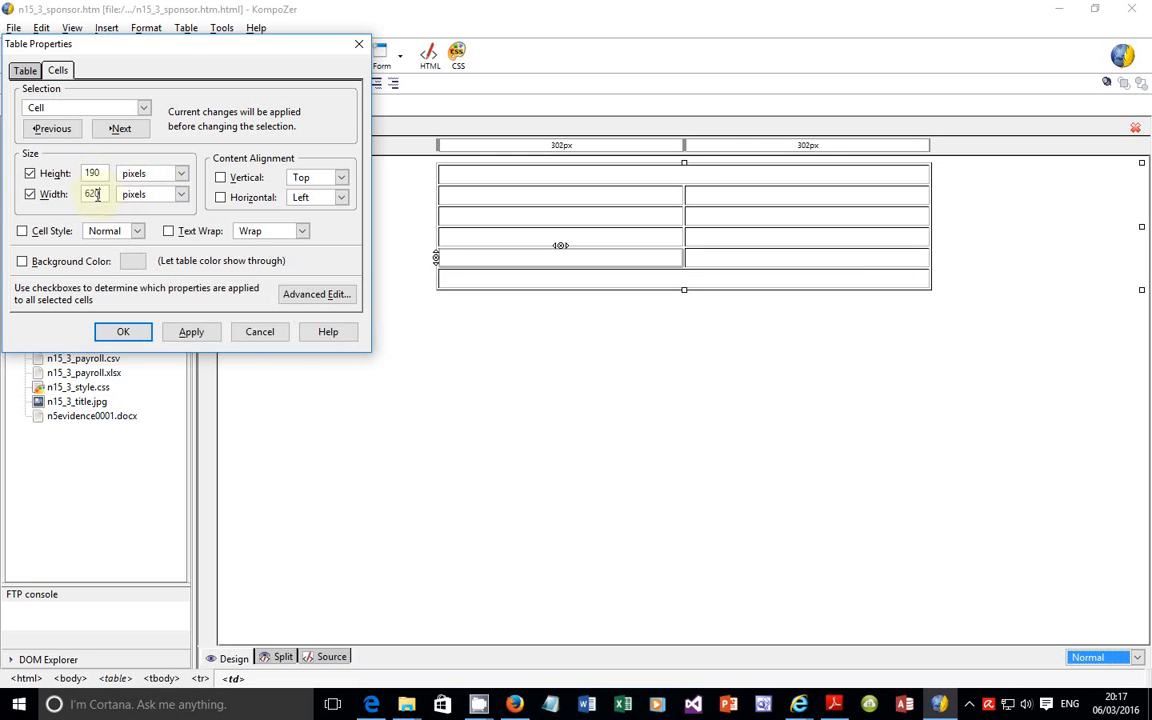
left_click(92, 193)
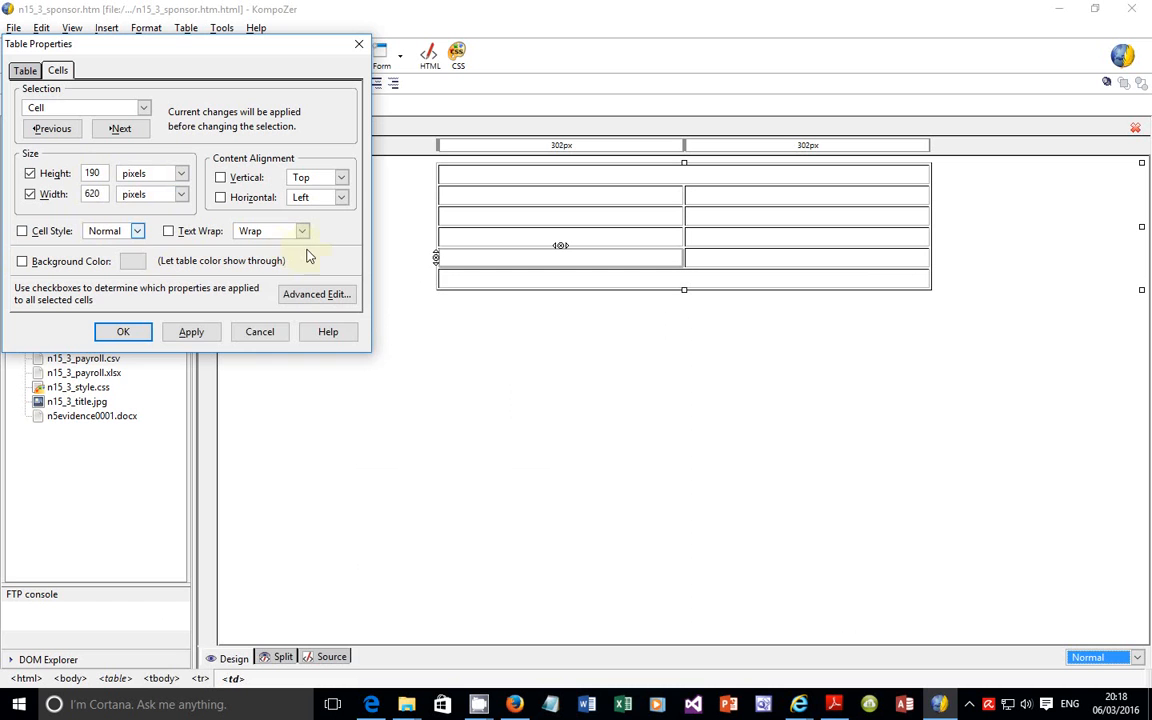
left_click(130, 338)
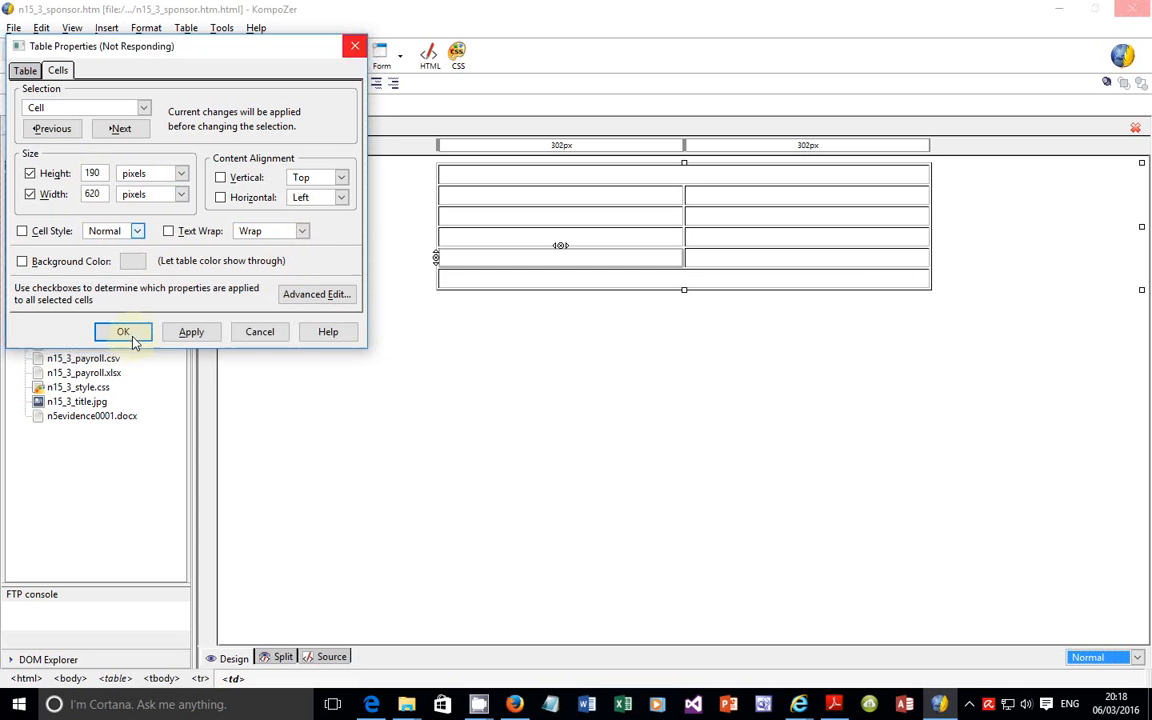
left_click(192, 333)
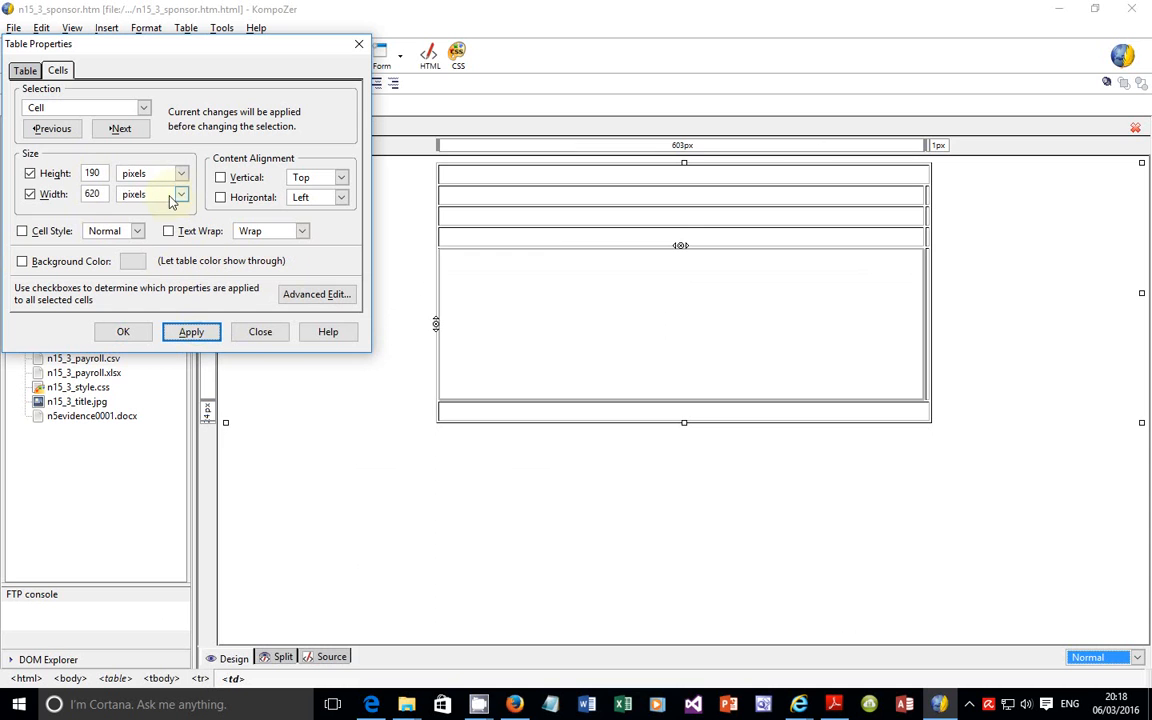
left_click(260, 333)
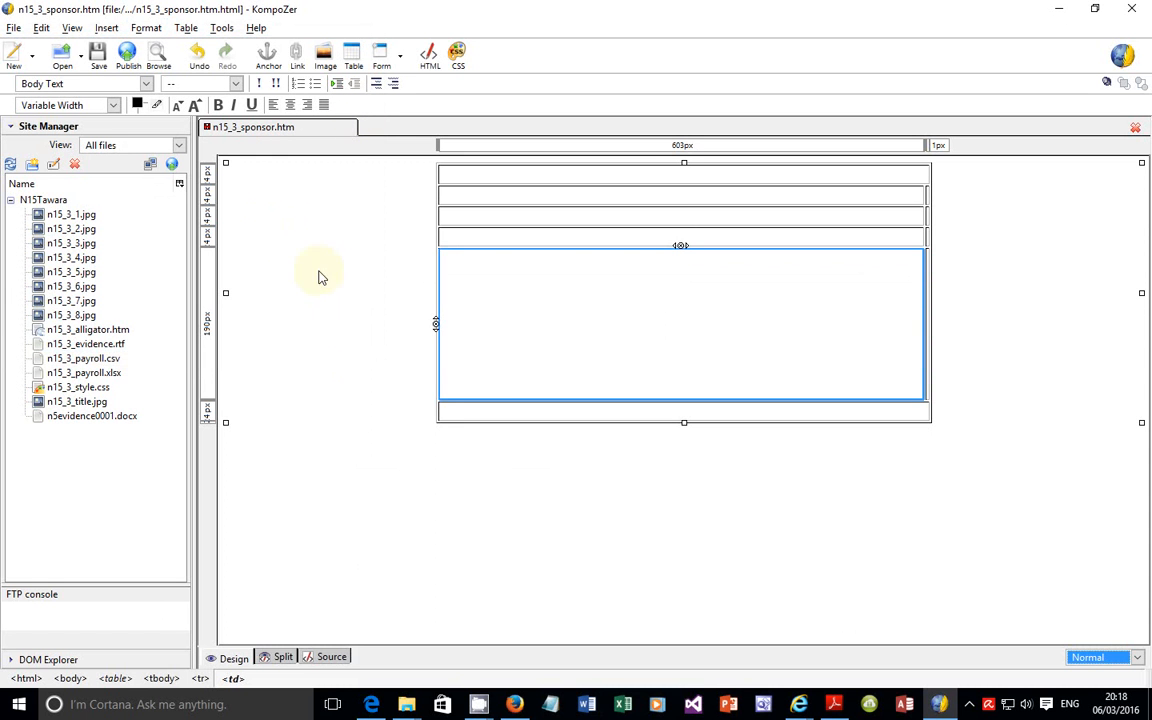
left_click(199, 55)
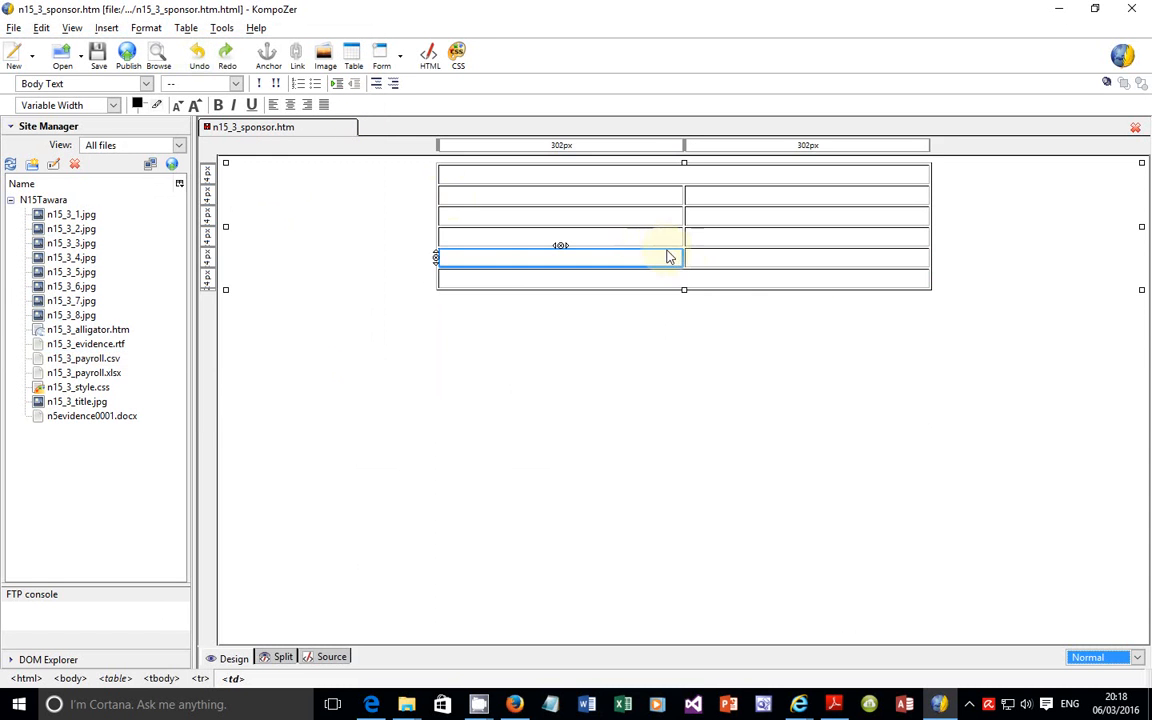
Step: Set the merged first-row cell's height to 190 pixels and its width to 620 pixels
left_click(623, 176)
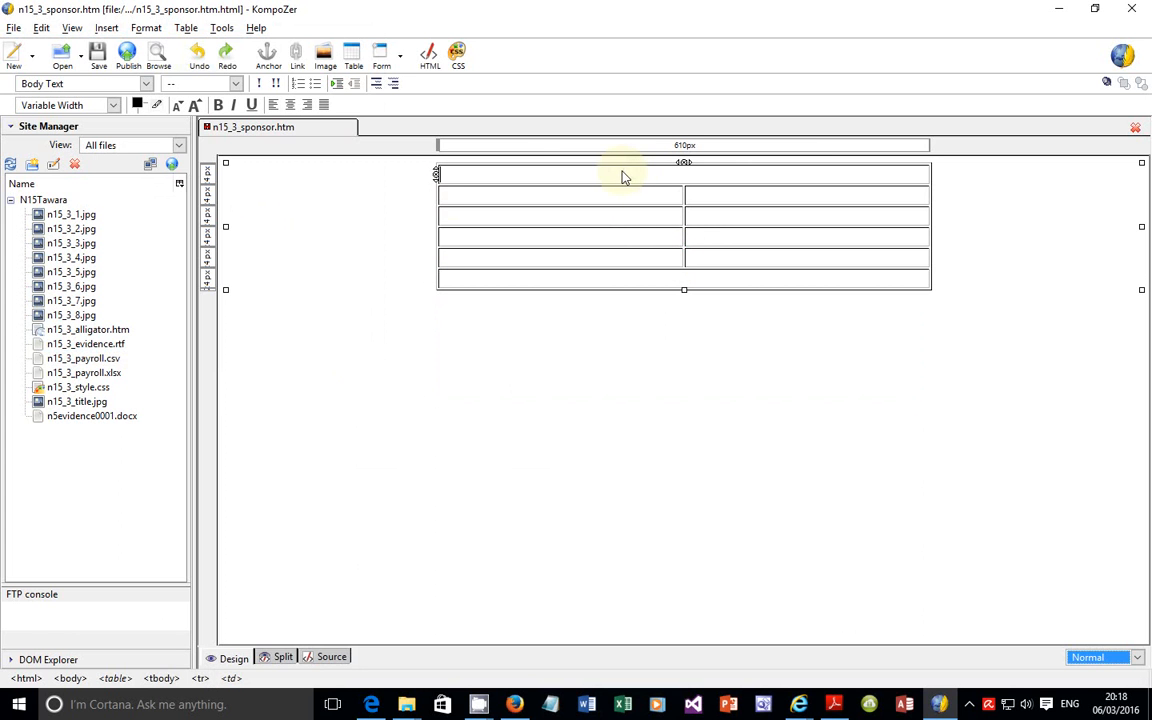
right_click(632, 180)
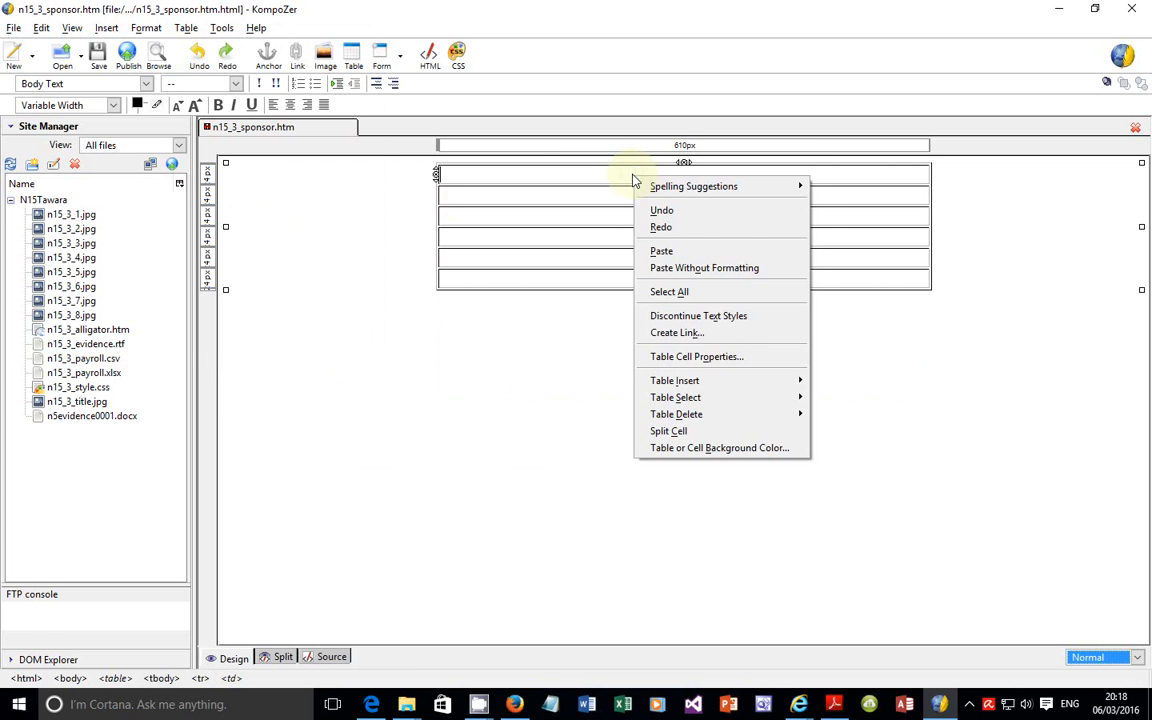
left_click(715, 357)
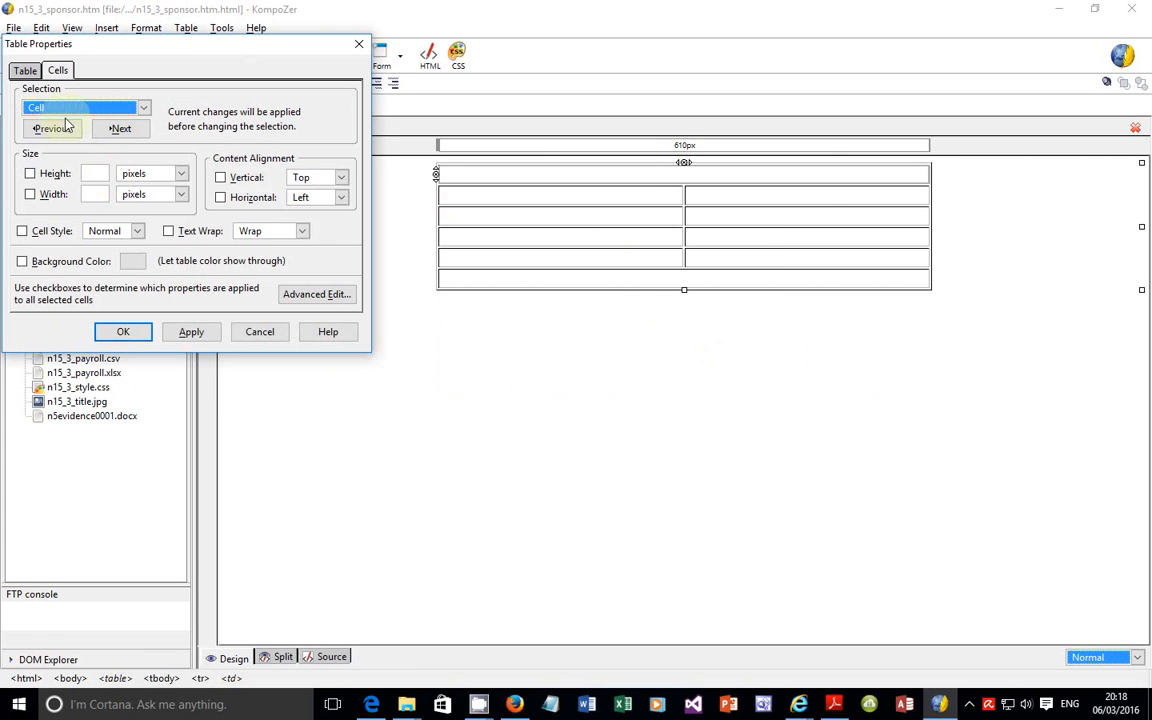
left_click(97, 177)
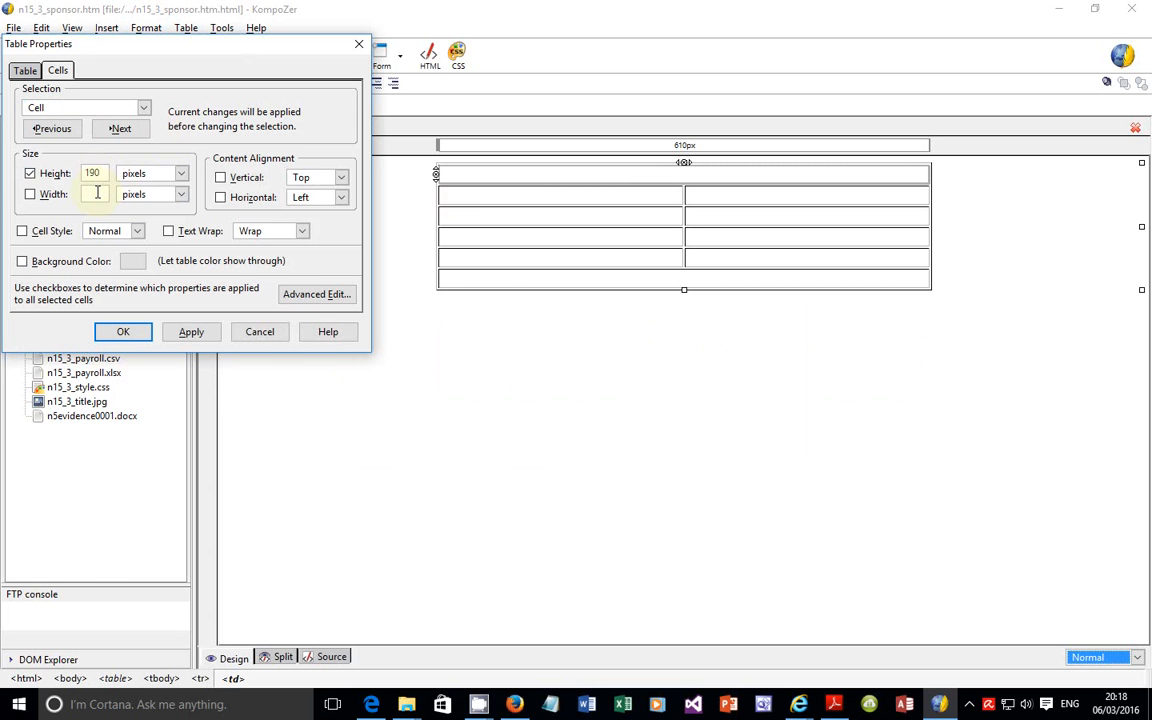
left_click(190, 331)
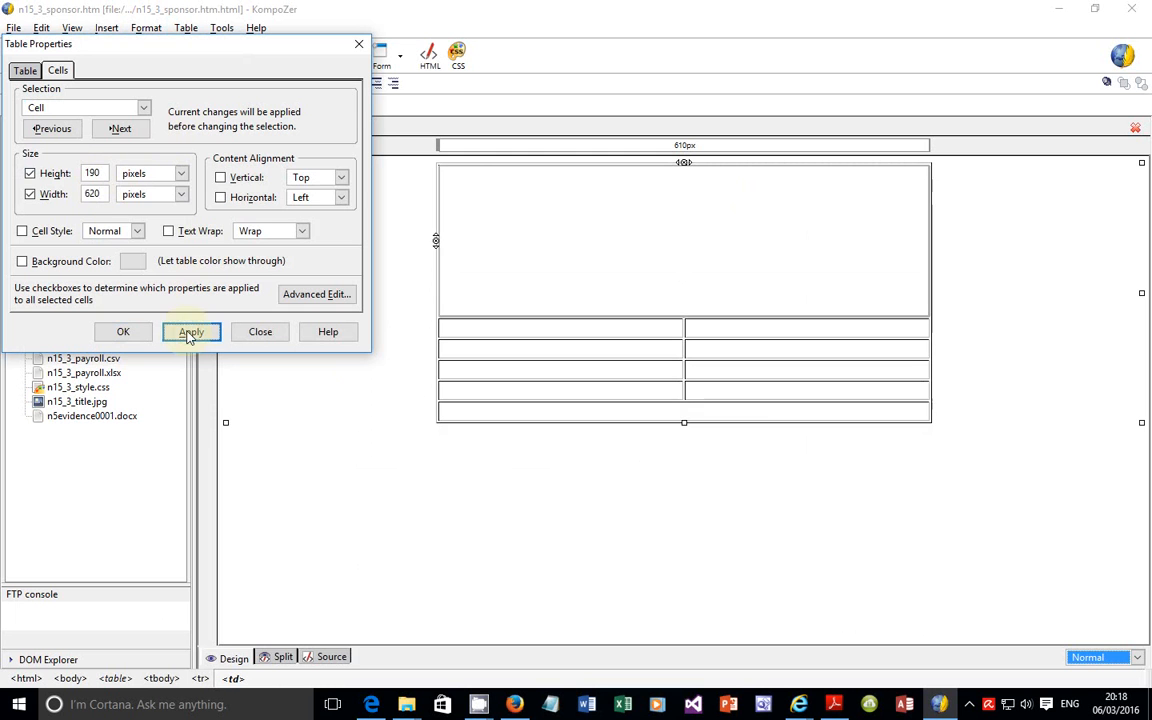
left_click(121, 331)
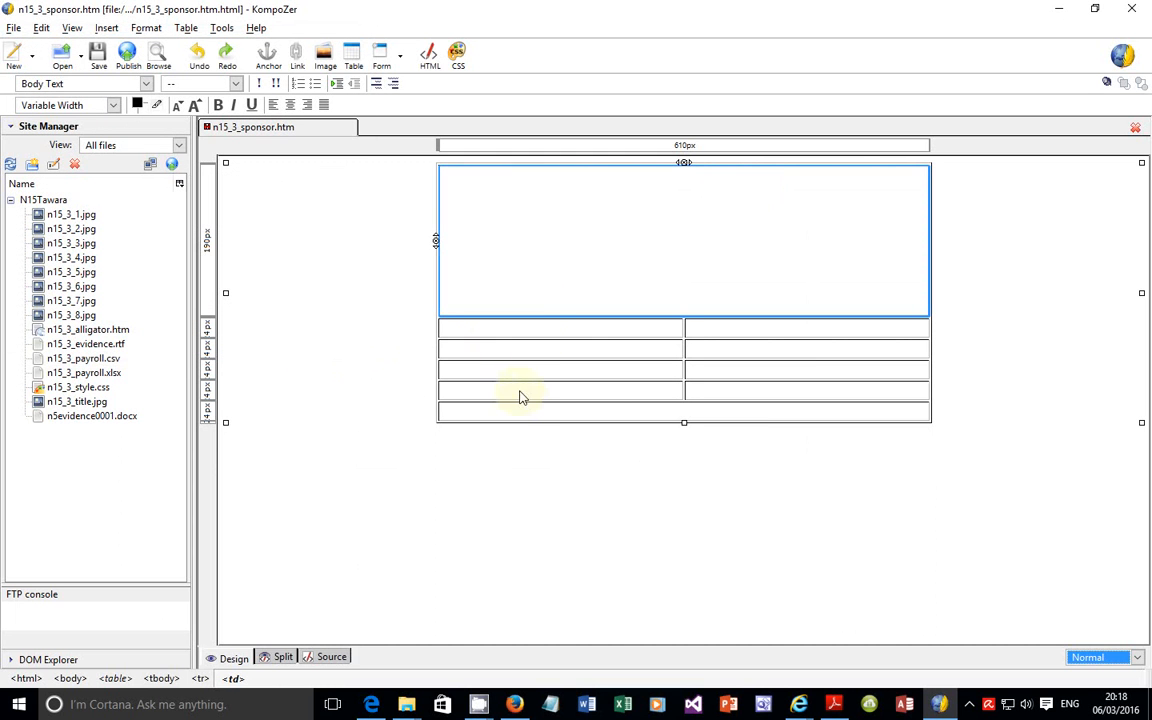
Step: Check the second-row cell sizes in the exam paper, and open the cell properties of the second row's left cell in KompoZer
left_click(522, 337)
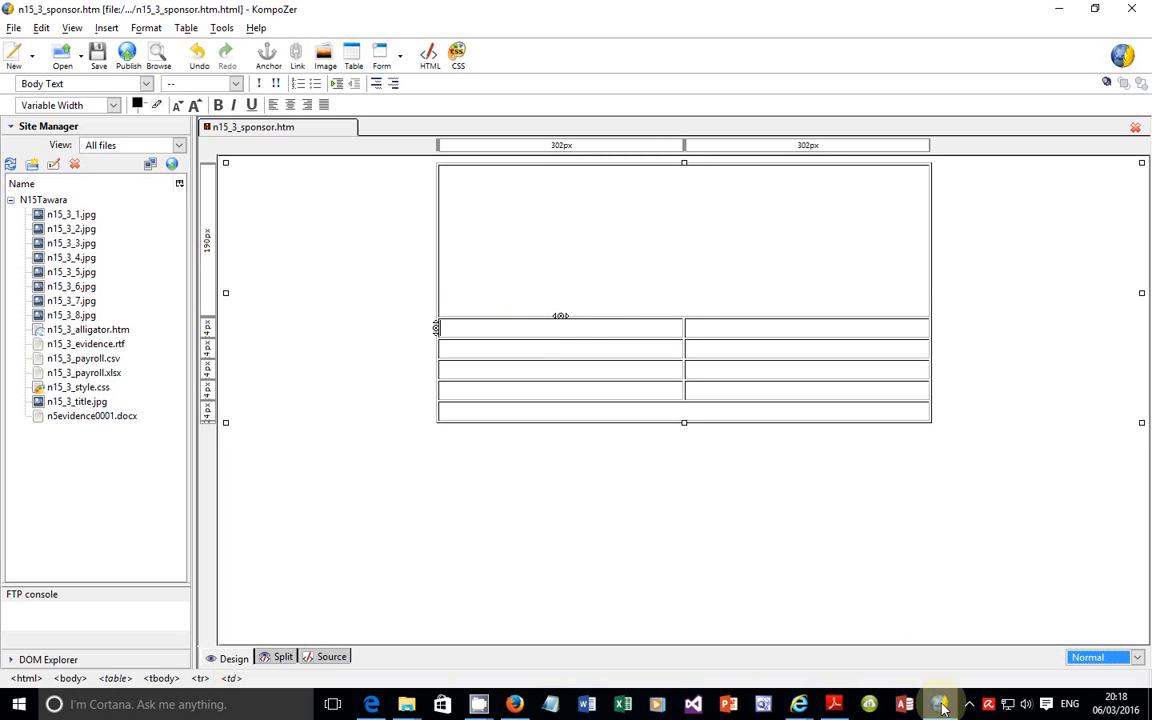
left_click(383, 701)
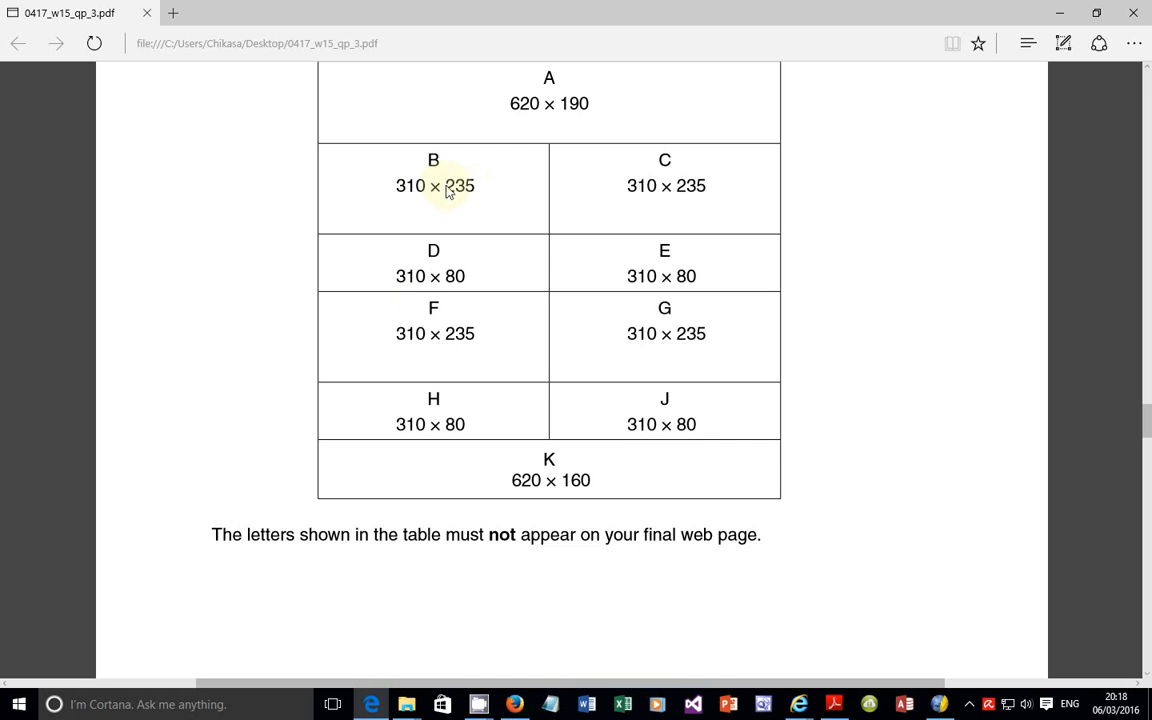
left_click(940, 706)
right_click(452, 334)
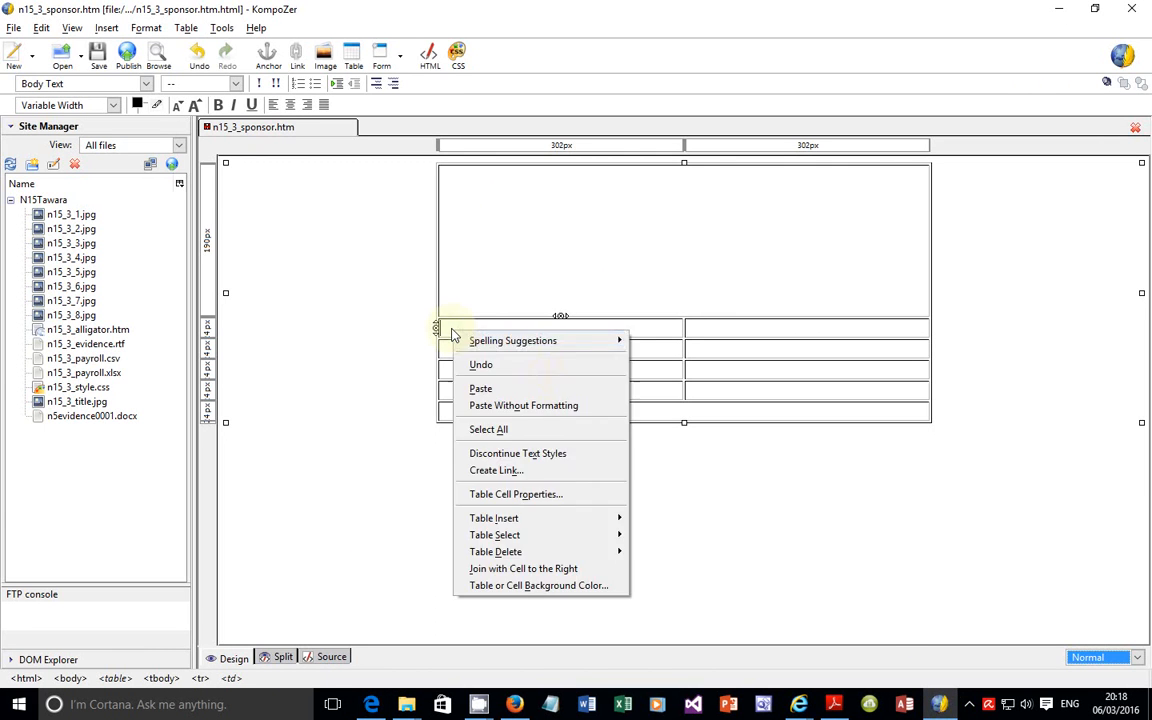
left_click(533, 502)
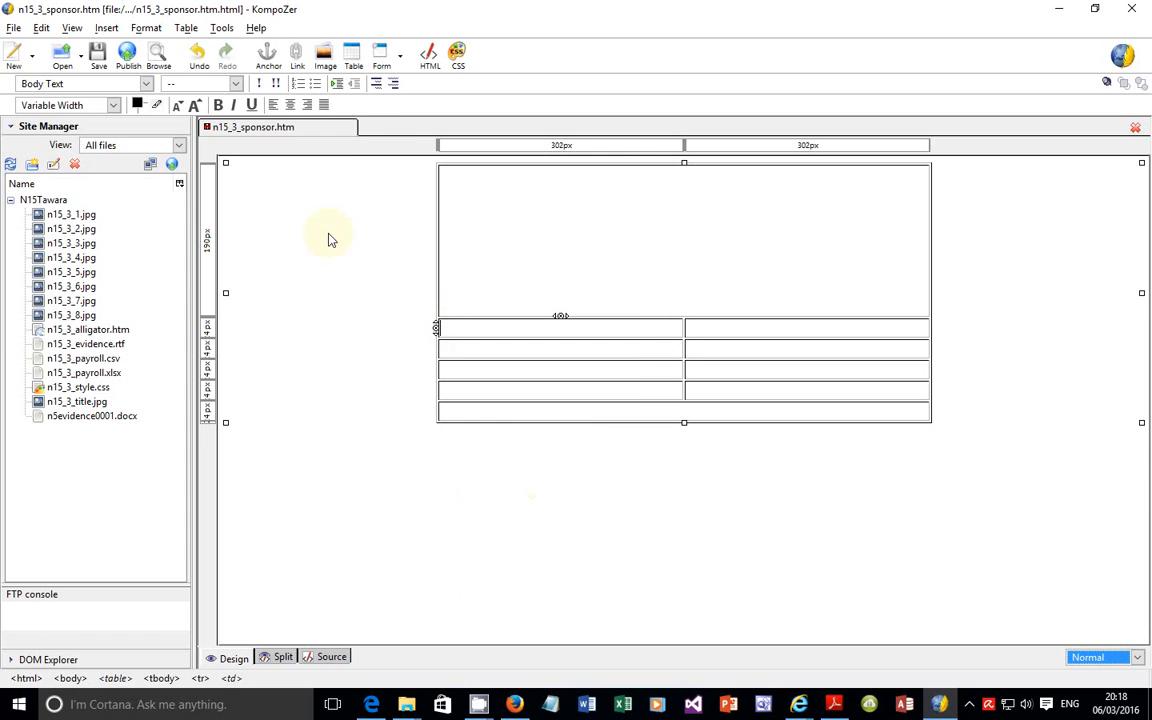
Step: Try to apply a height of 190 pixels and a width of 310 pixels to the whole second row, and clear the width
left_click(85, 108)
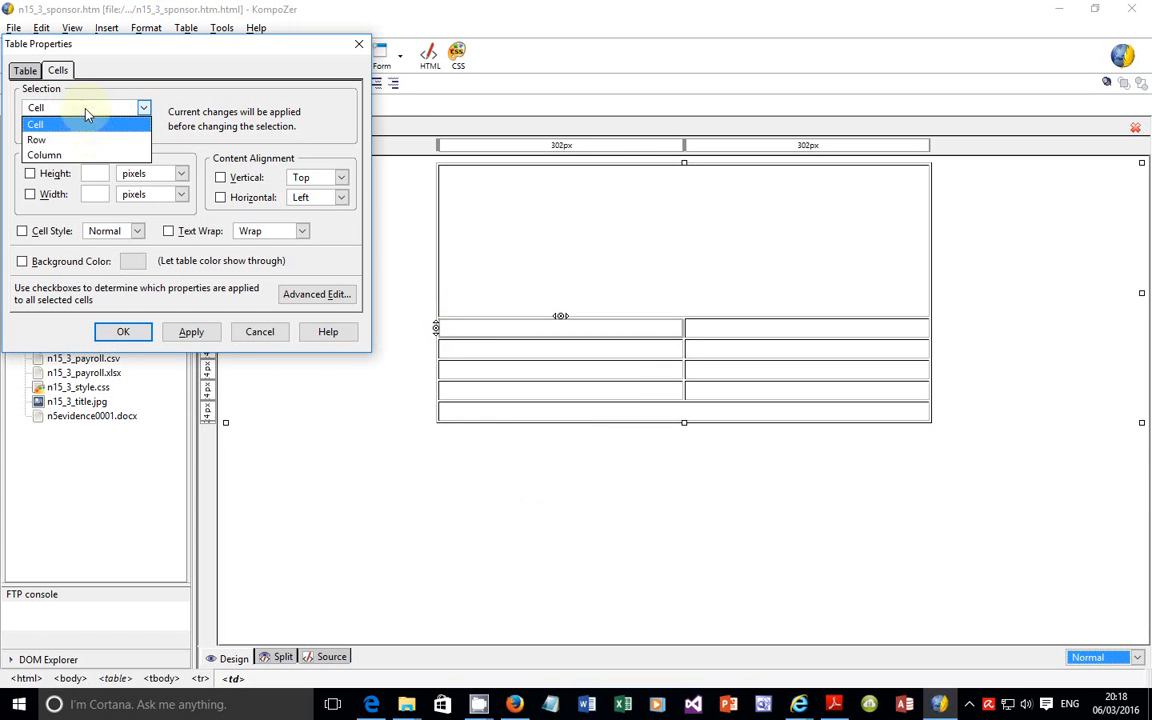
left_click(85, 137)
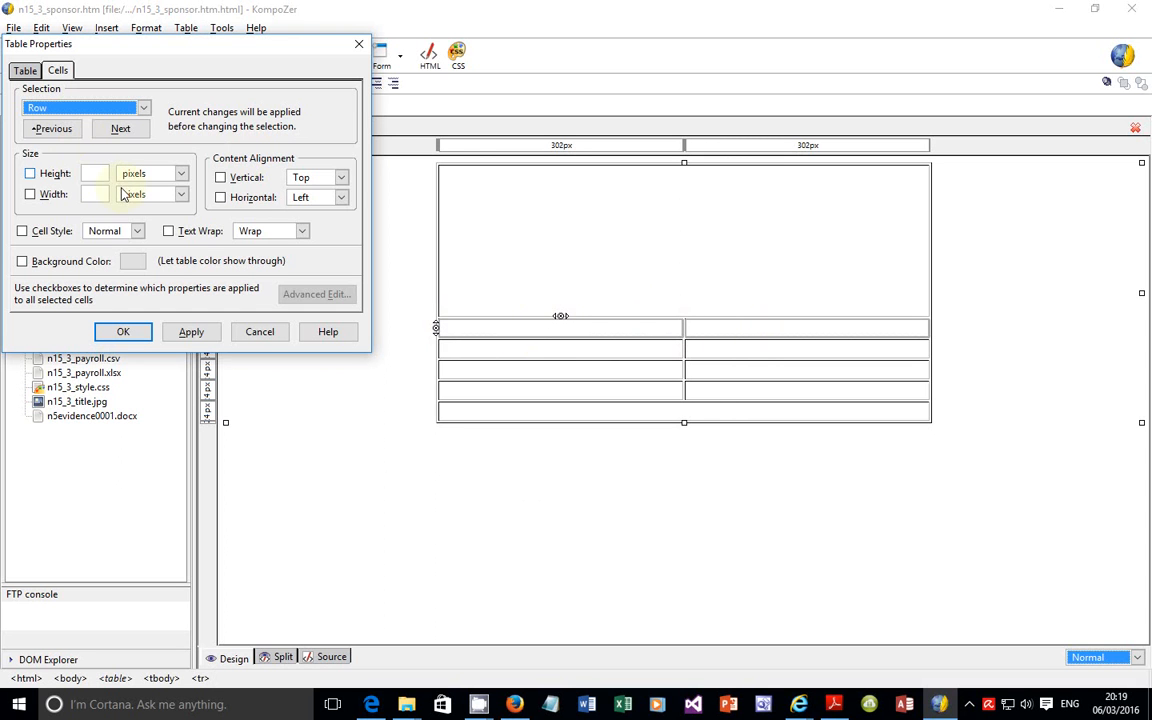
left_click(105, 175)
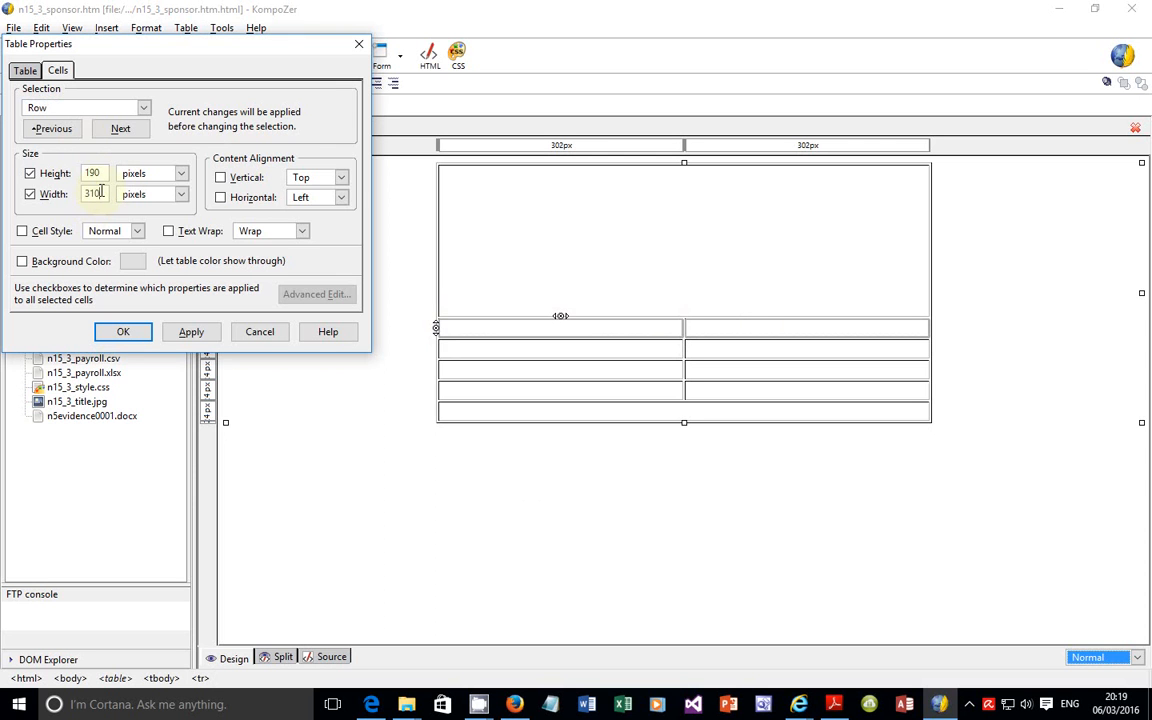
left_click(184, 334)
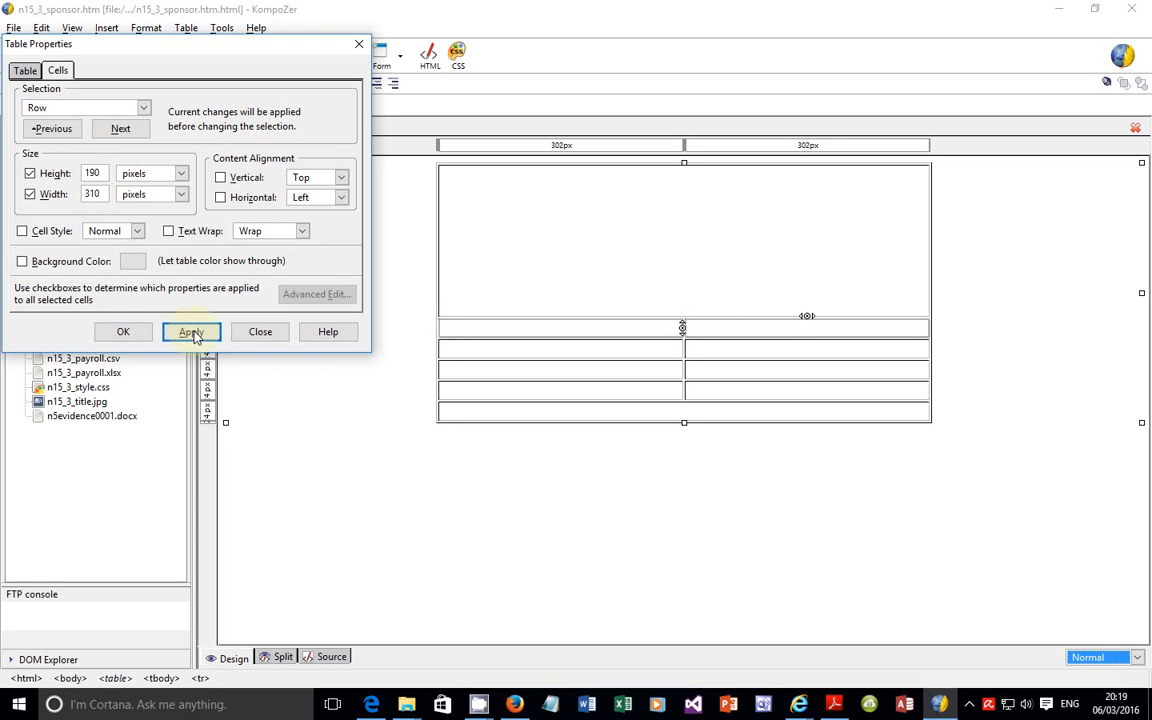
left_click(85, 194)
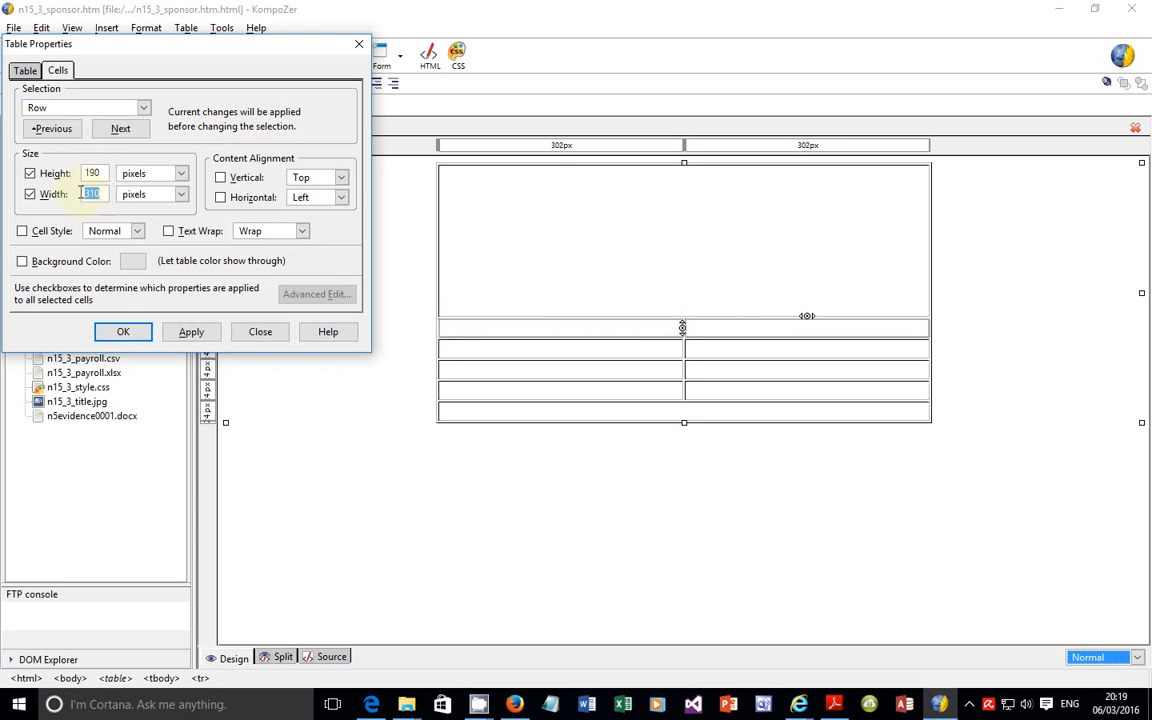
key("BackSpace")
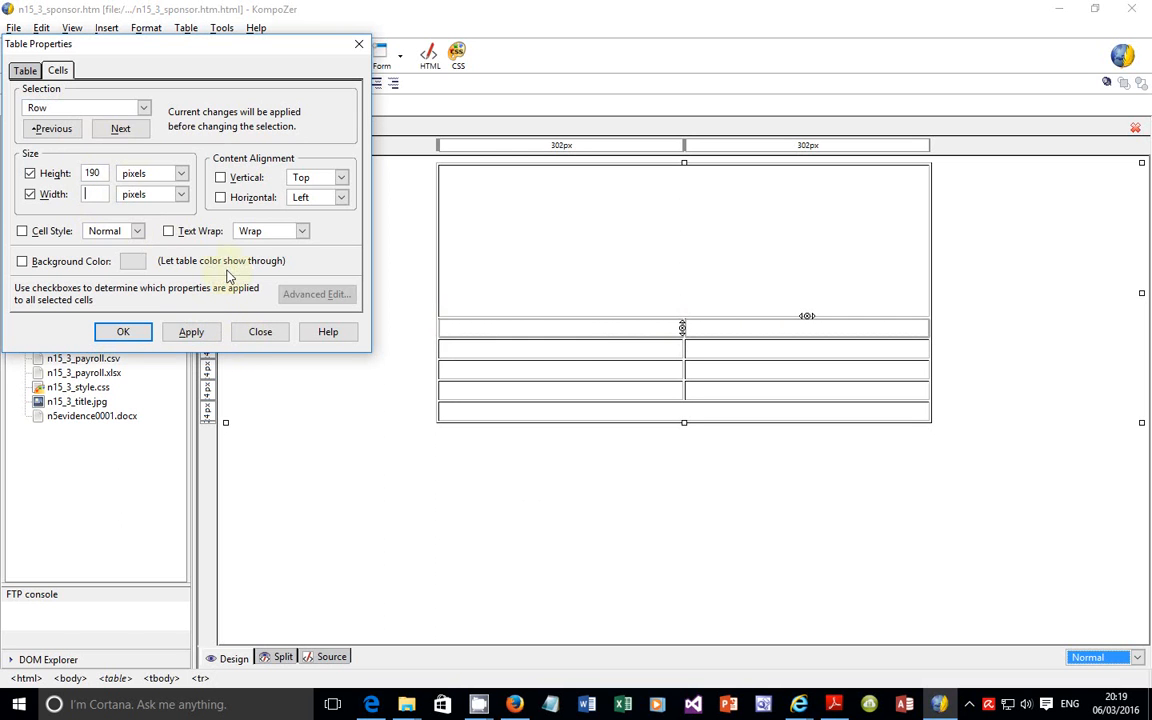
left_click(192, 331)
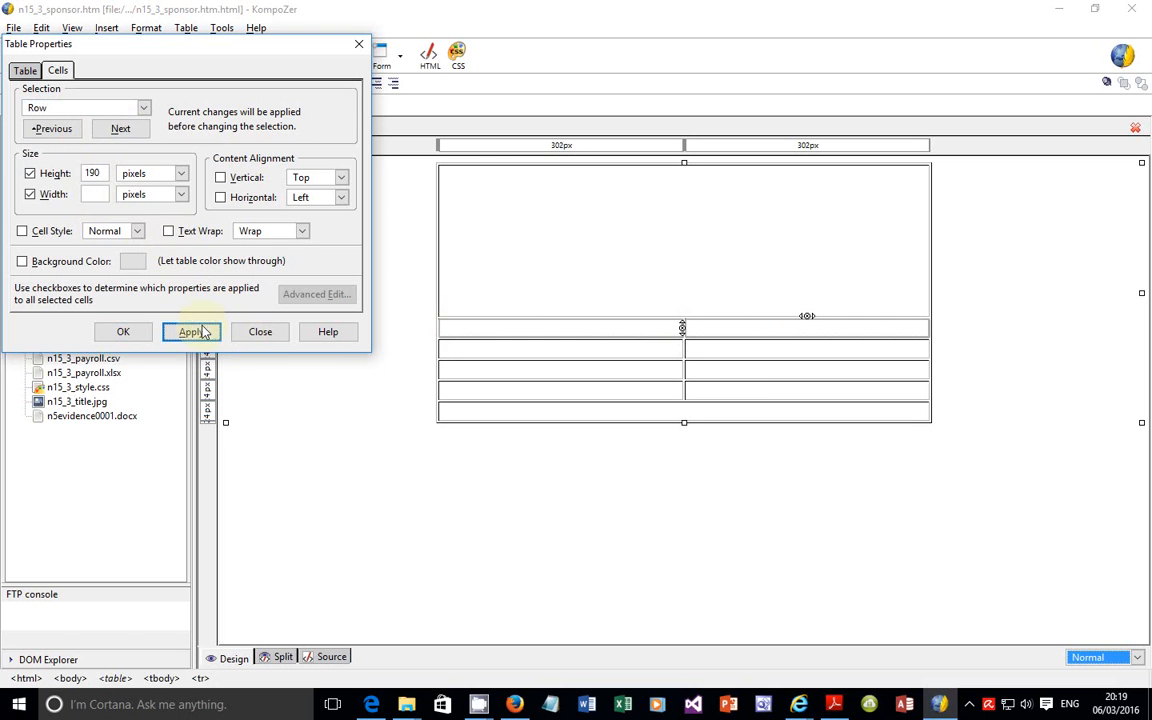
Step: Switch the selection to a single cell and set the second row's left cell to 235 pixels high and 310 pixels wide
left_click(142, 108)
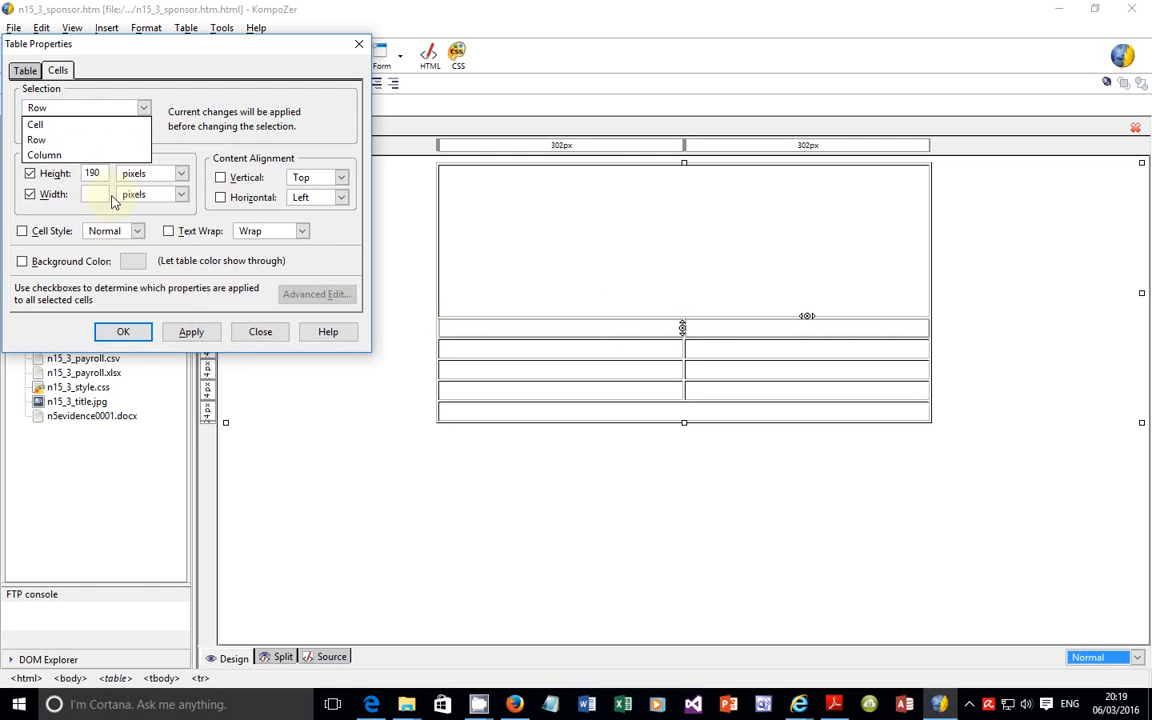
left_click(65, 127)
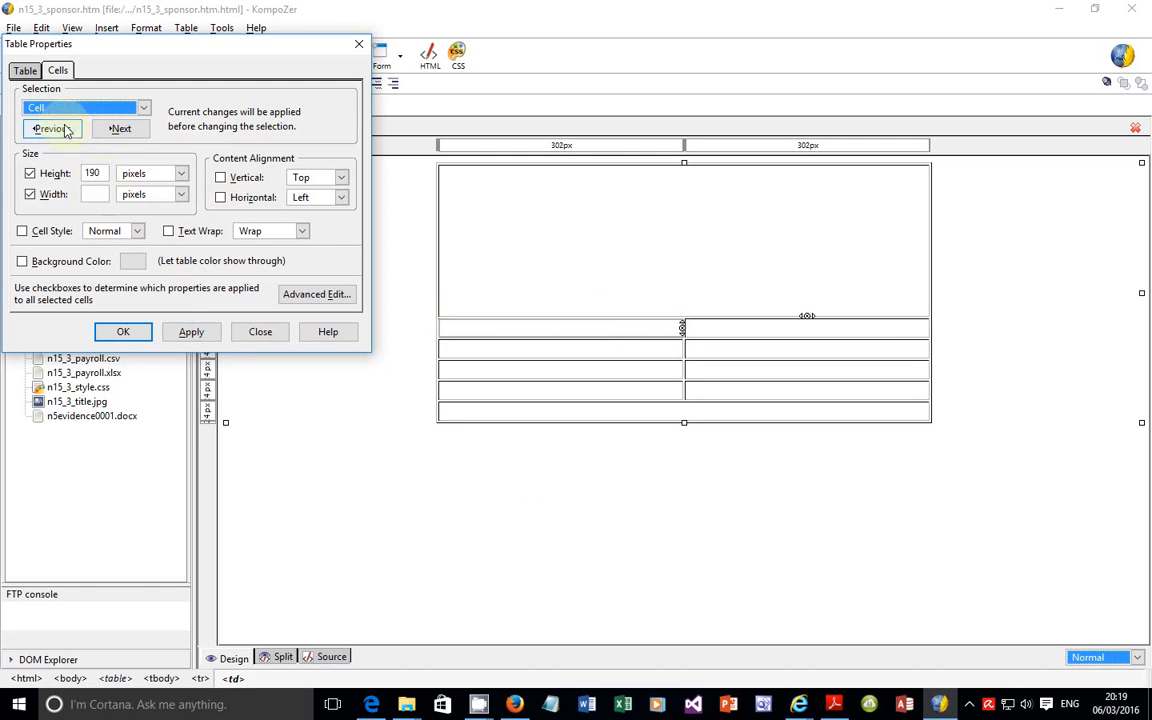
left_click(108, 195)
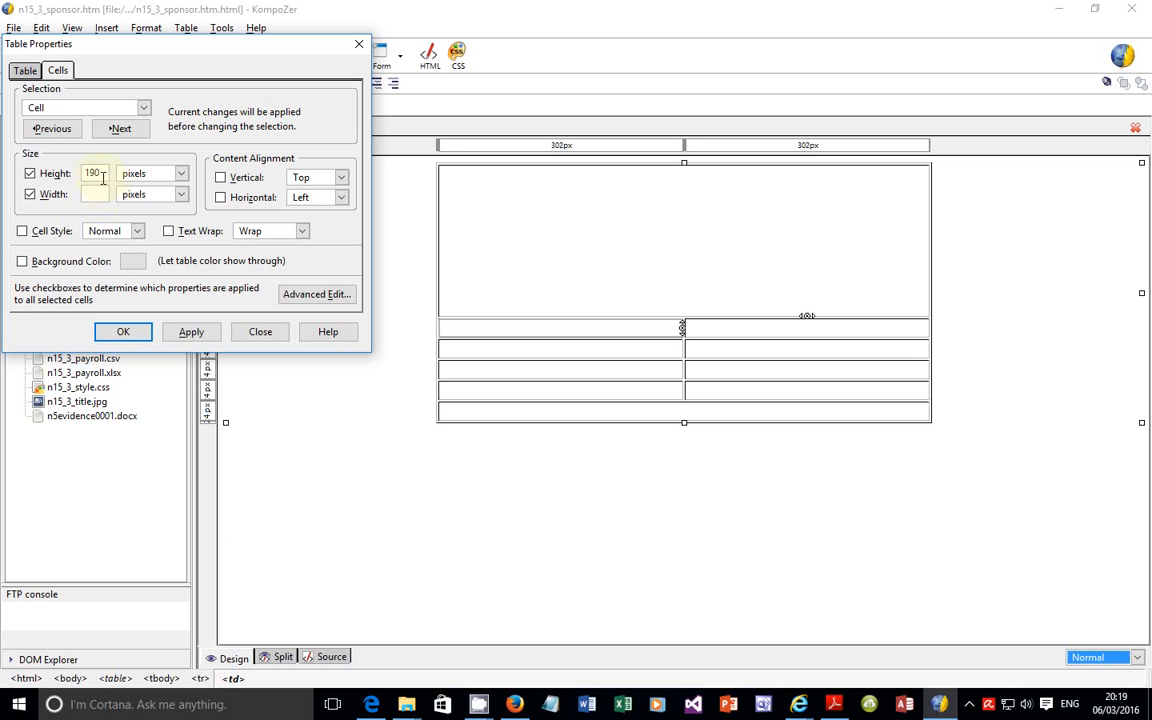
left_click_drag(102, 177, 88, 175)
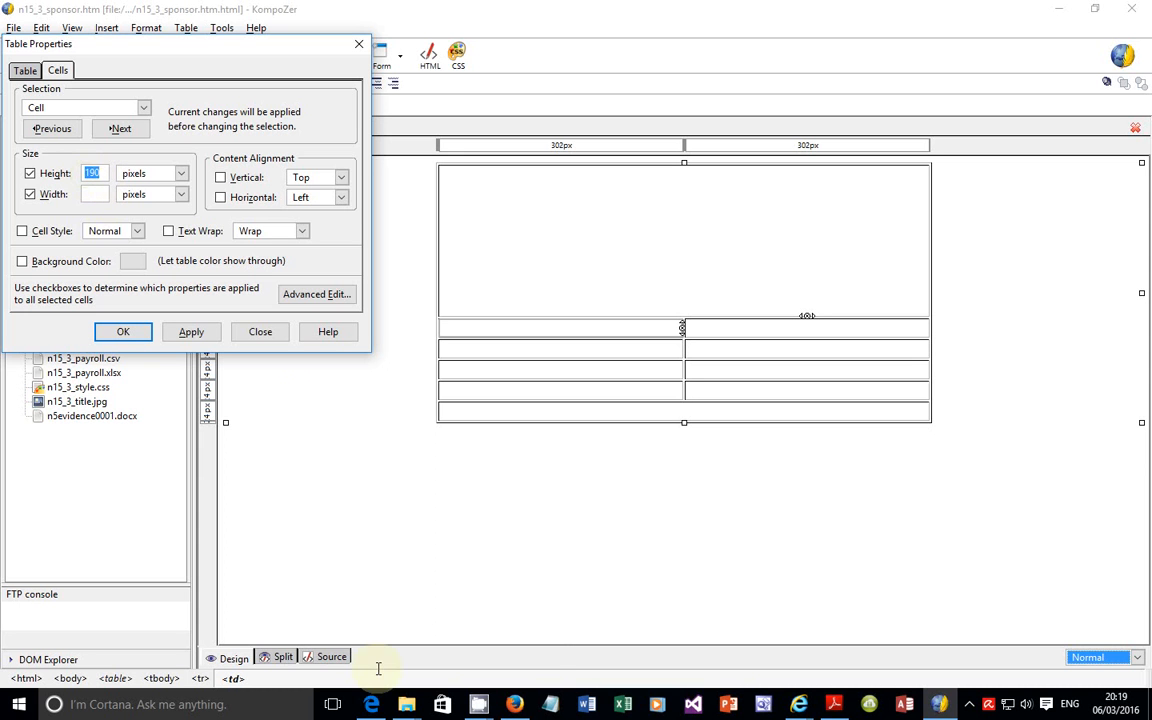
mouse_move(402, 710)
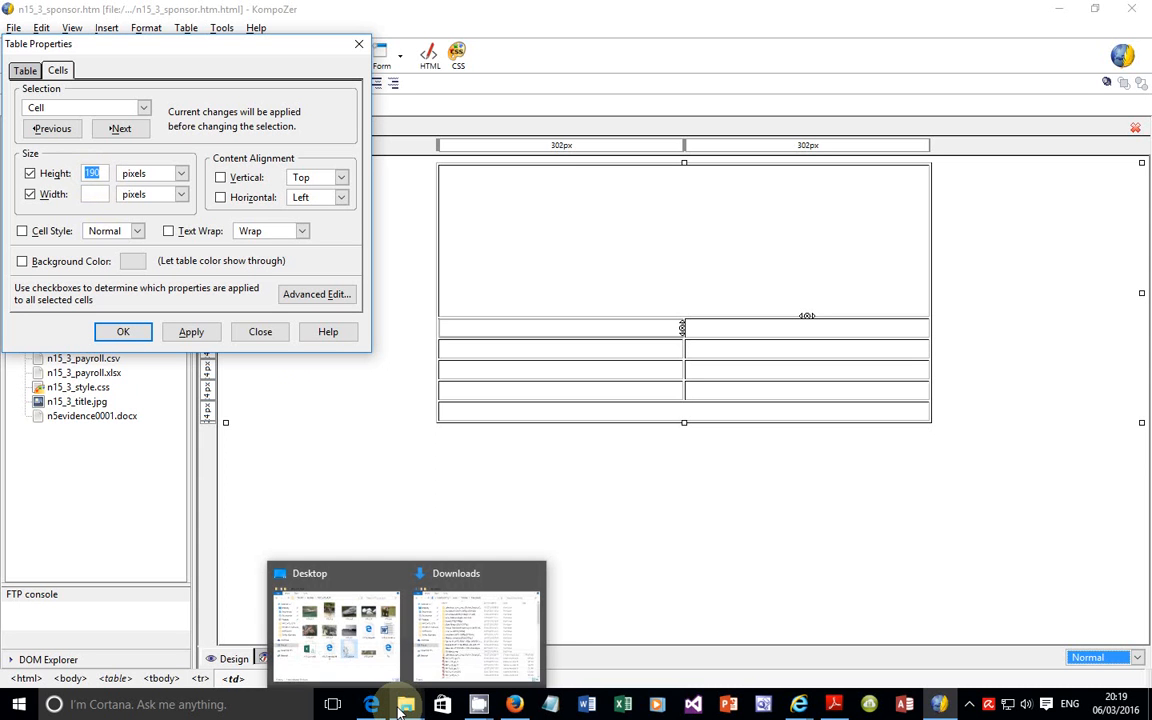
type("235")
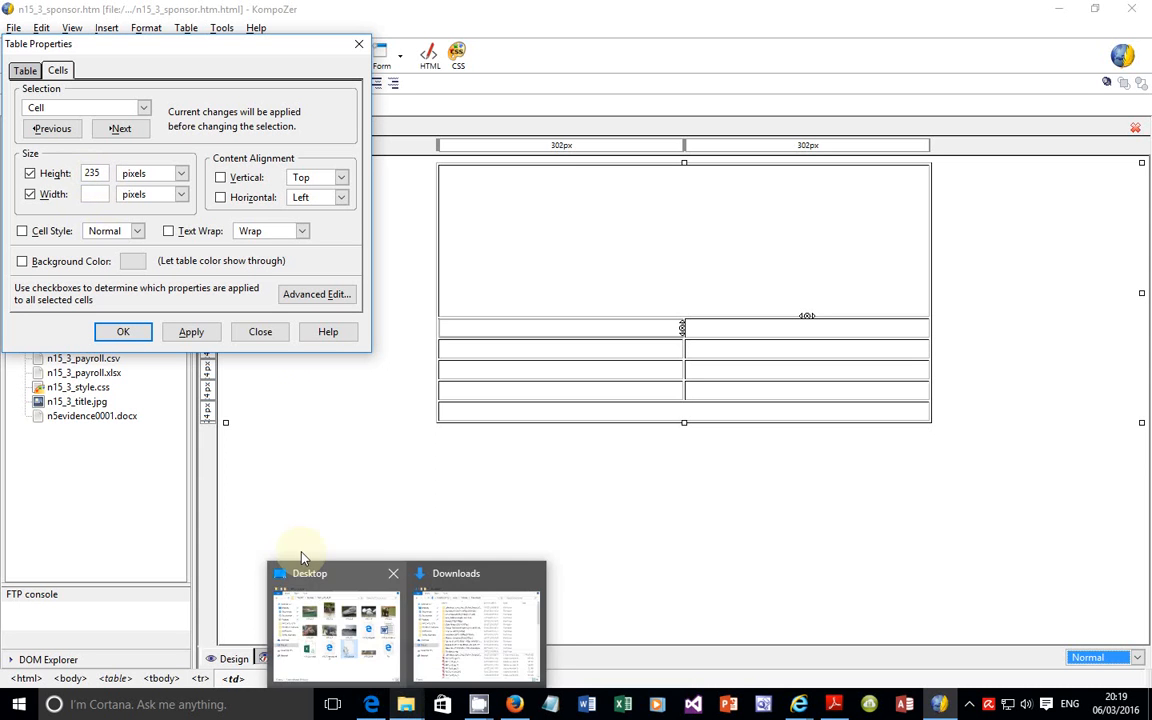
left_click(105, 195)
type("310")
left_click(181, 334)
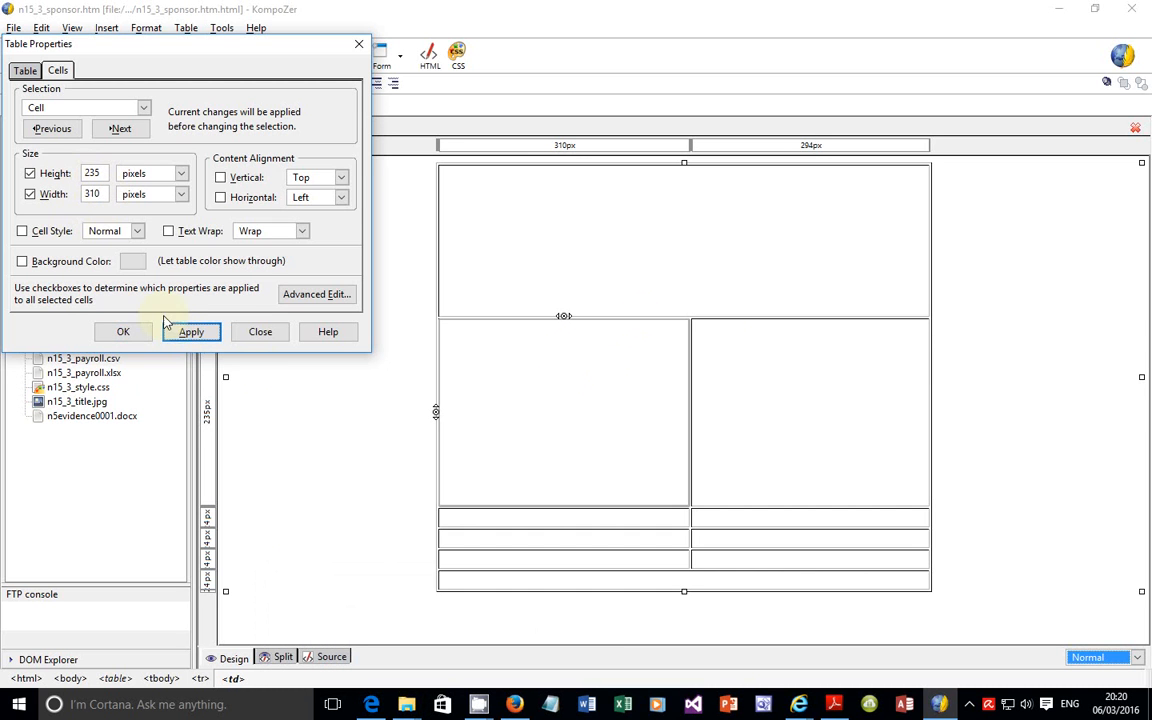
left_click(186, 333)
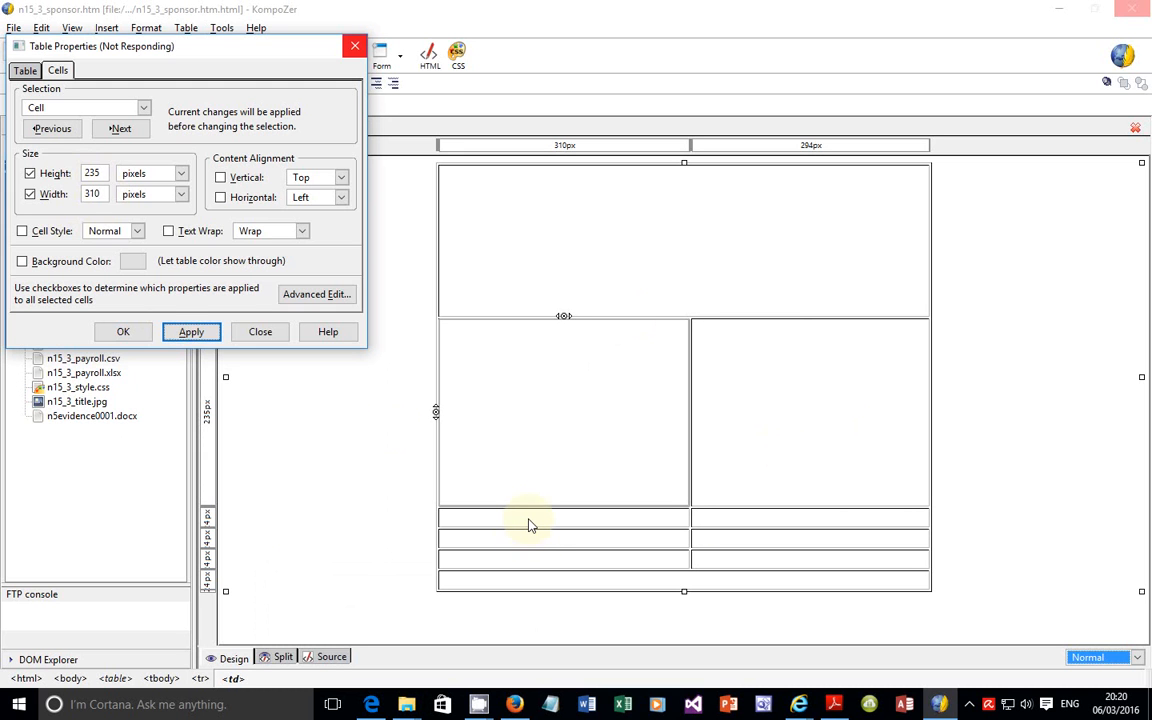
left_click(138, 336)
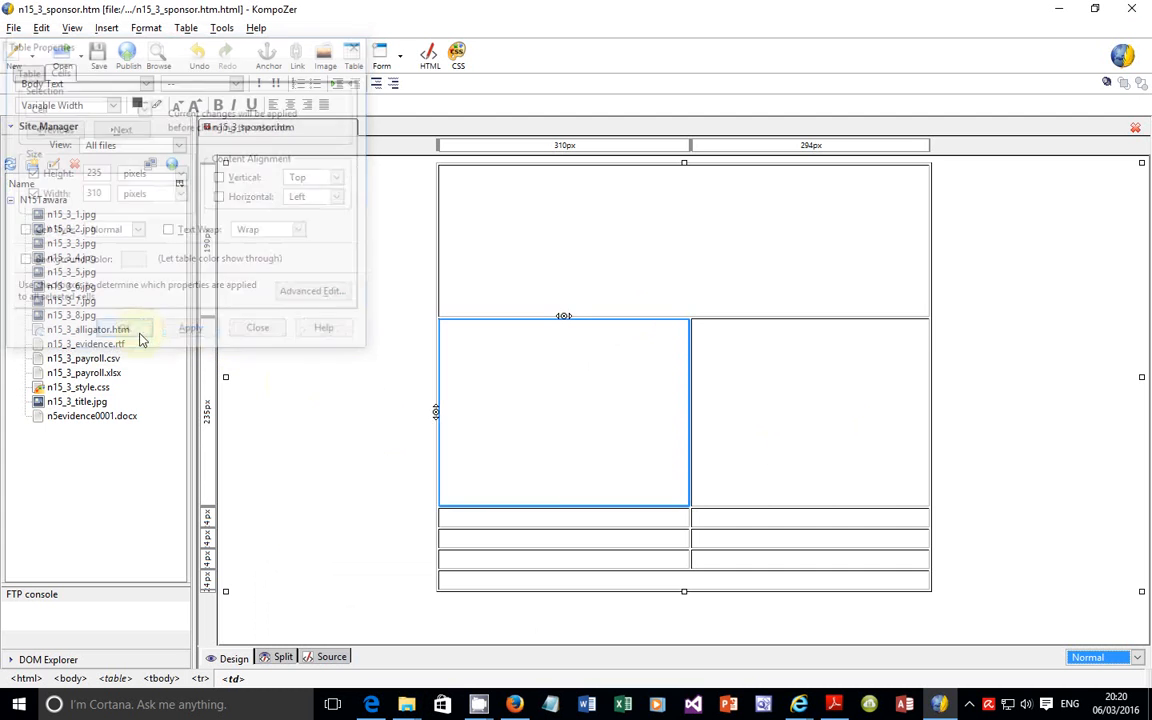
Step: Check the third-row cell sizes in the exam paper, and set the third row's left cell in KompoZer to 80 pixels high and 310 pixels wide
left_click(545, 527)
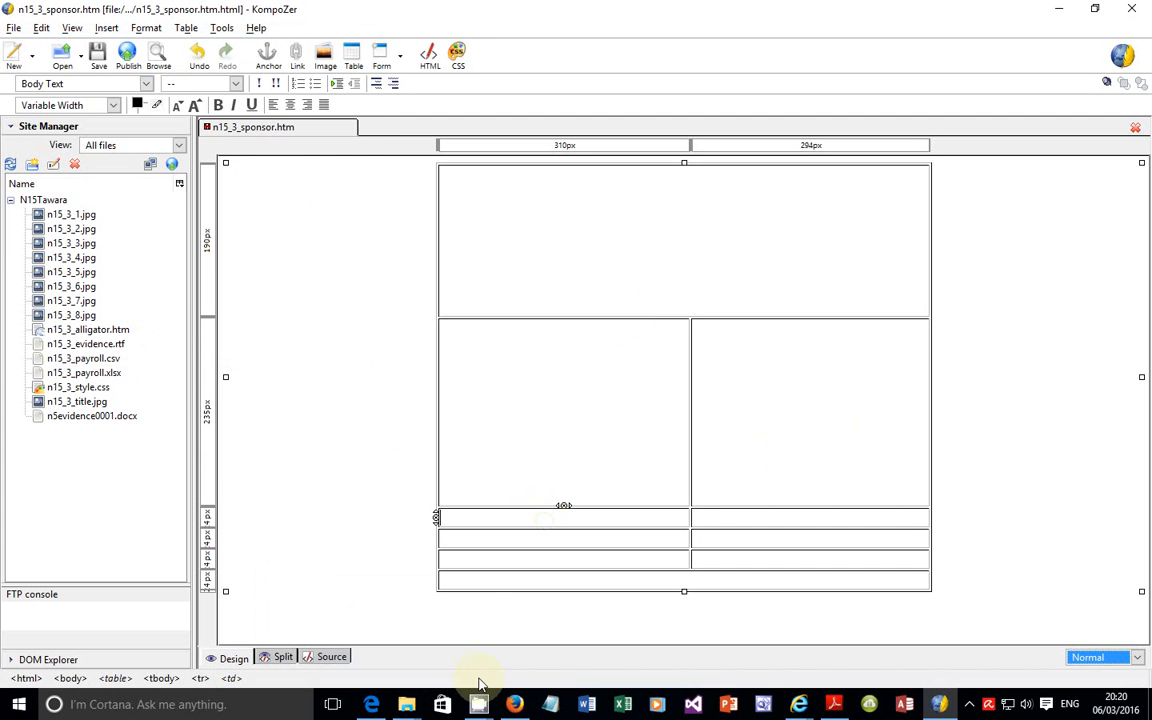
left_click(371, 704)
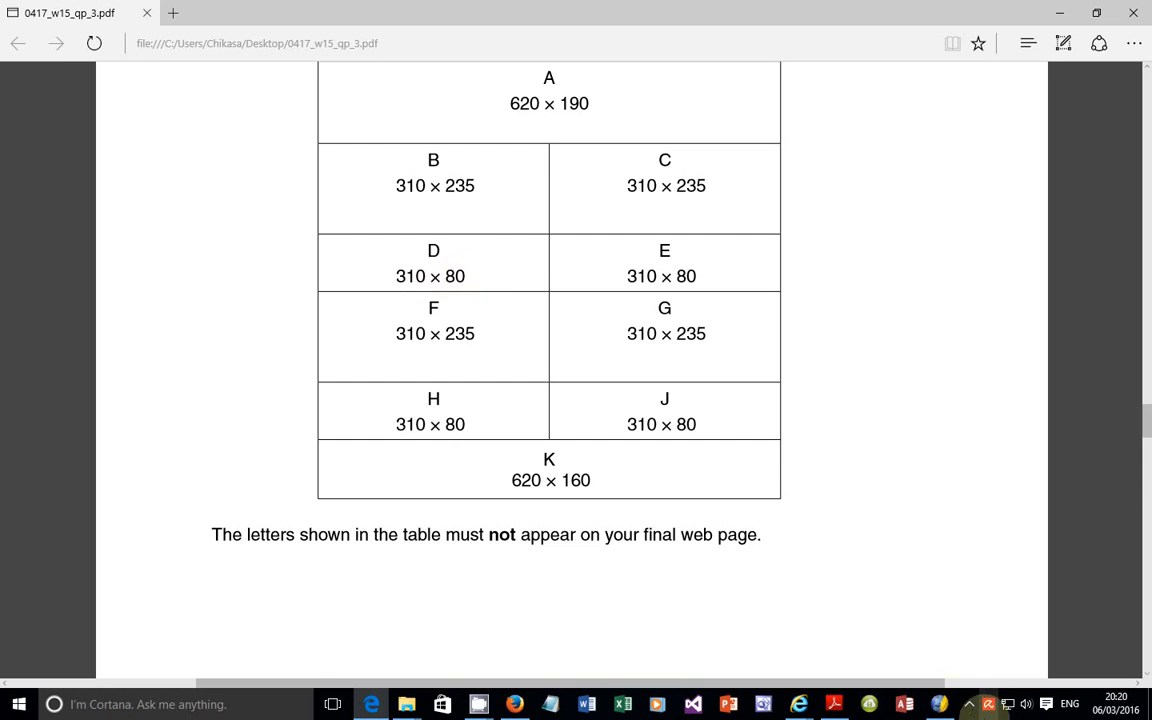
left_click(939, 704)
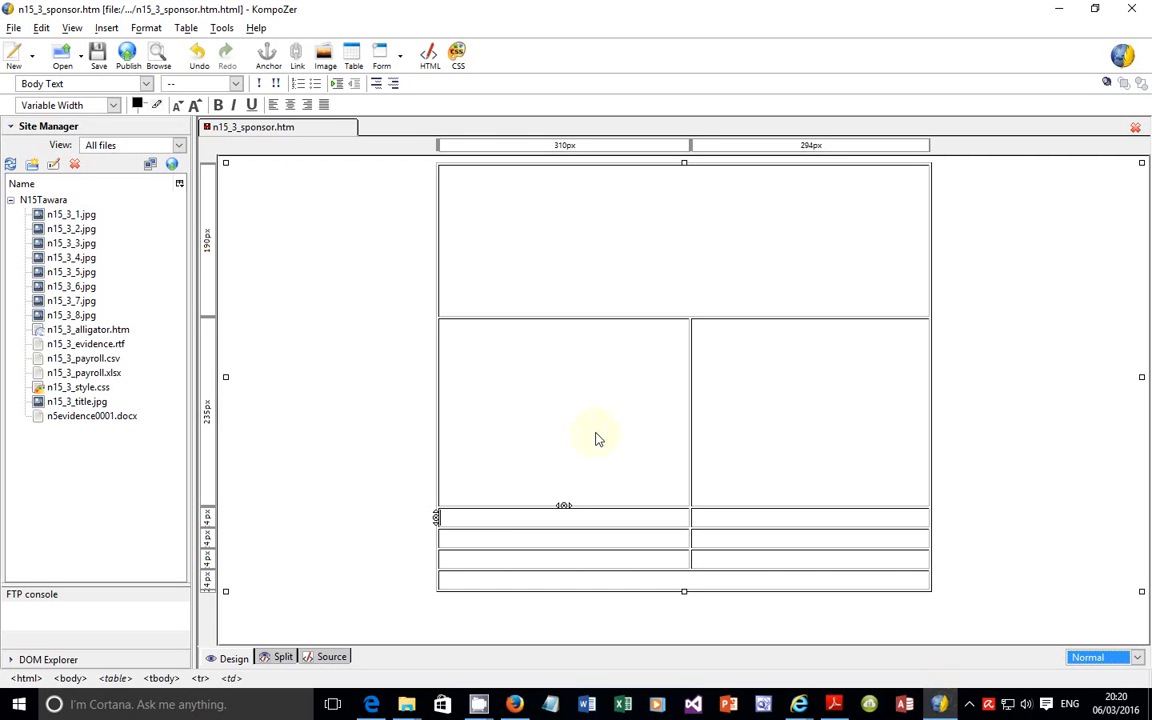
right_click(485, 524)
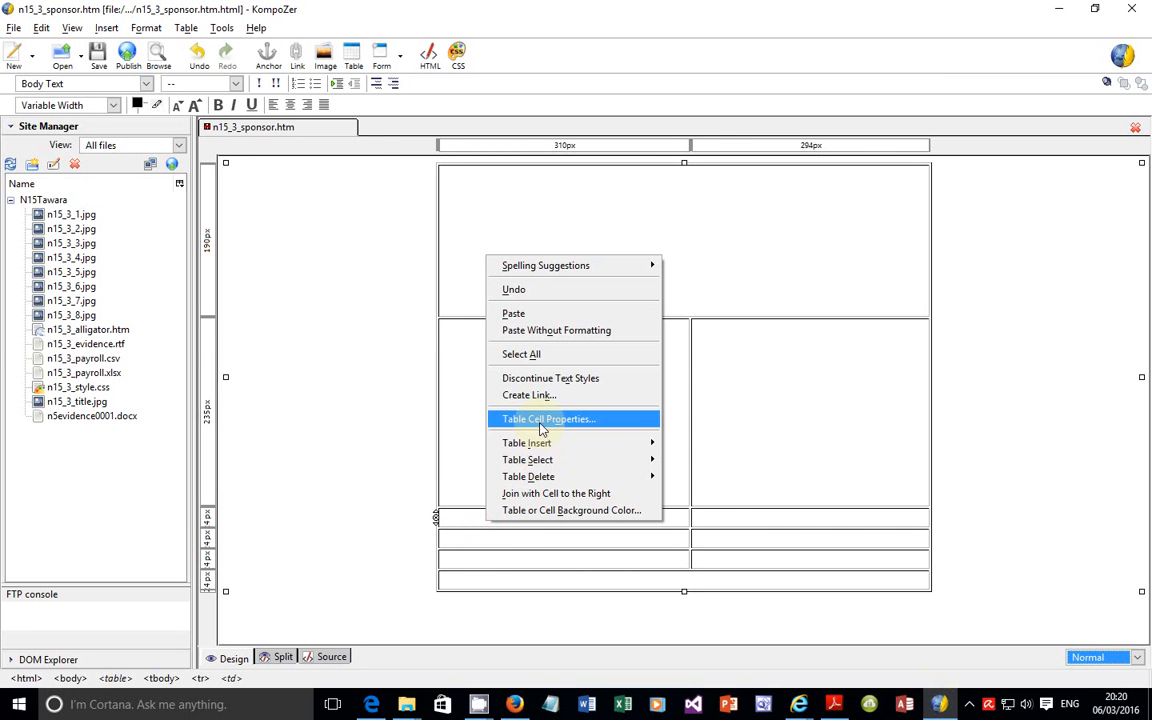
left_click(541, 420)
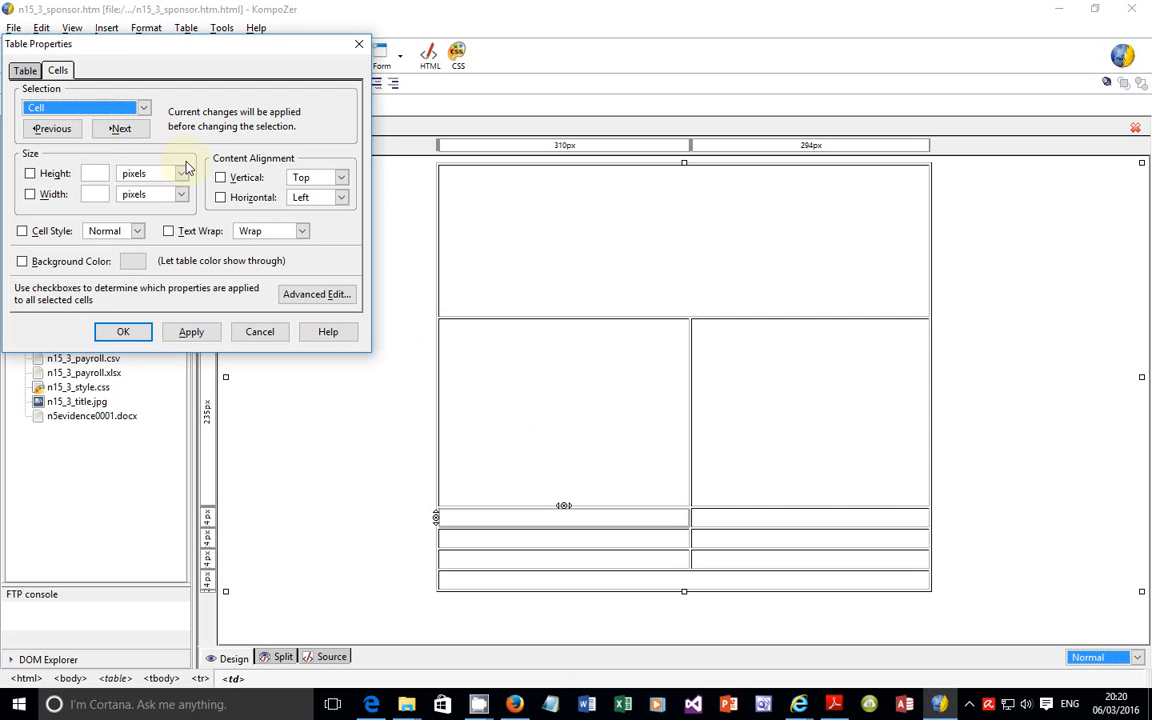
left_click(99, 179)
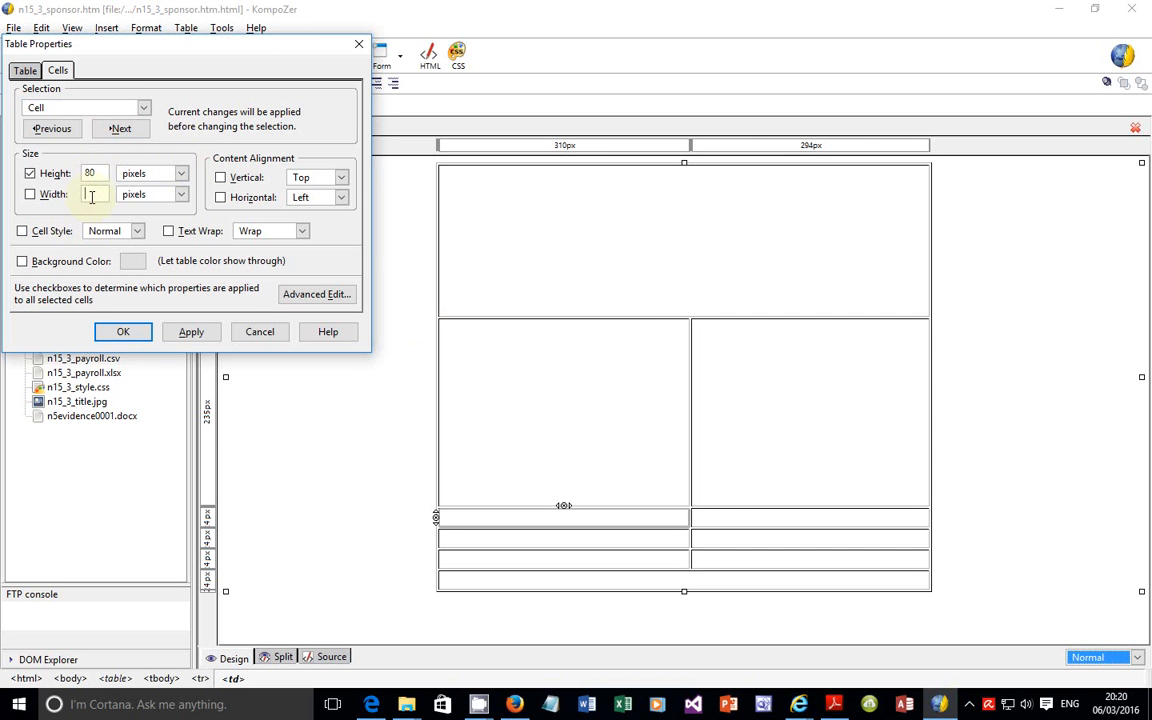
left_click(188, 333)
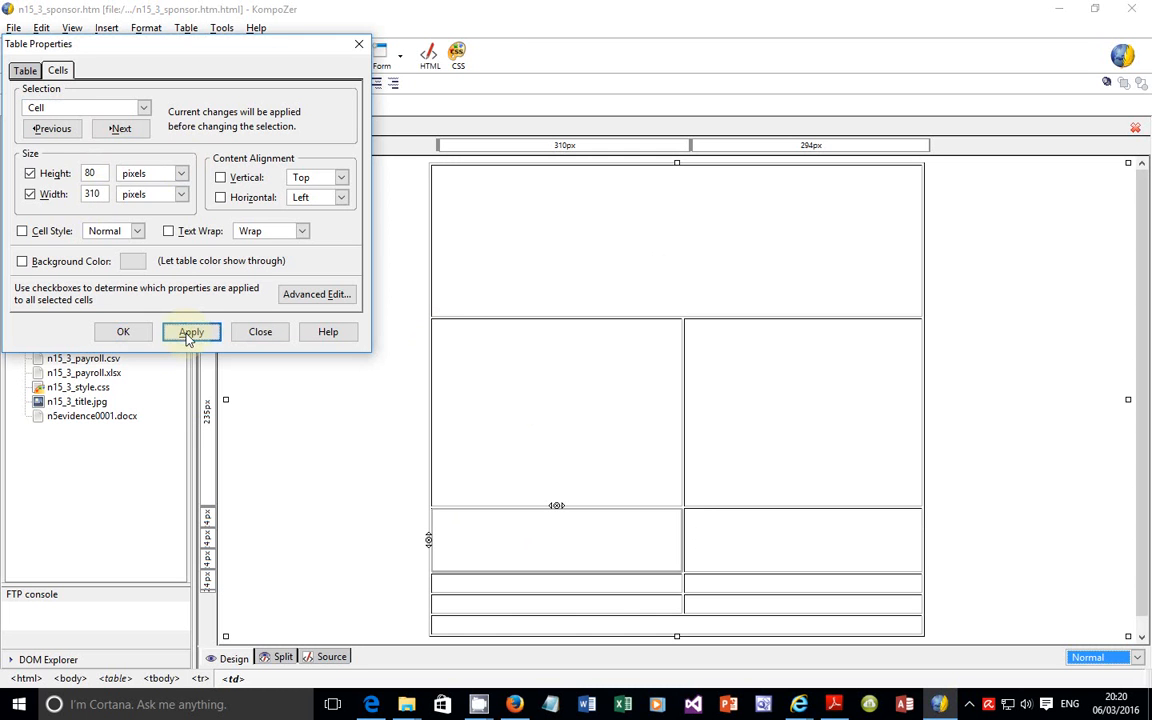
left_click(124, 331)
Step: Set the fourth row's left cell to a height of 235 pixels and a width of 310 pixels
left_click(624, 572)
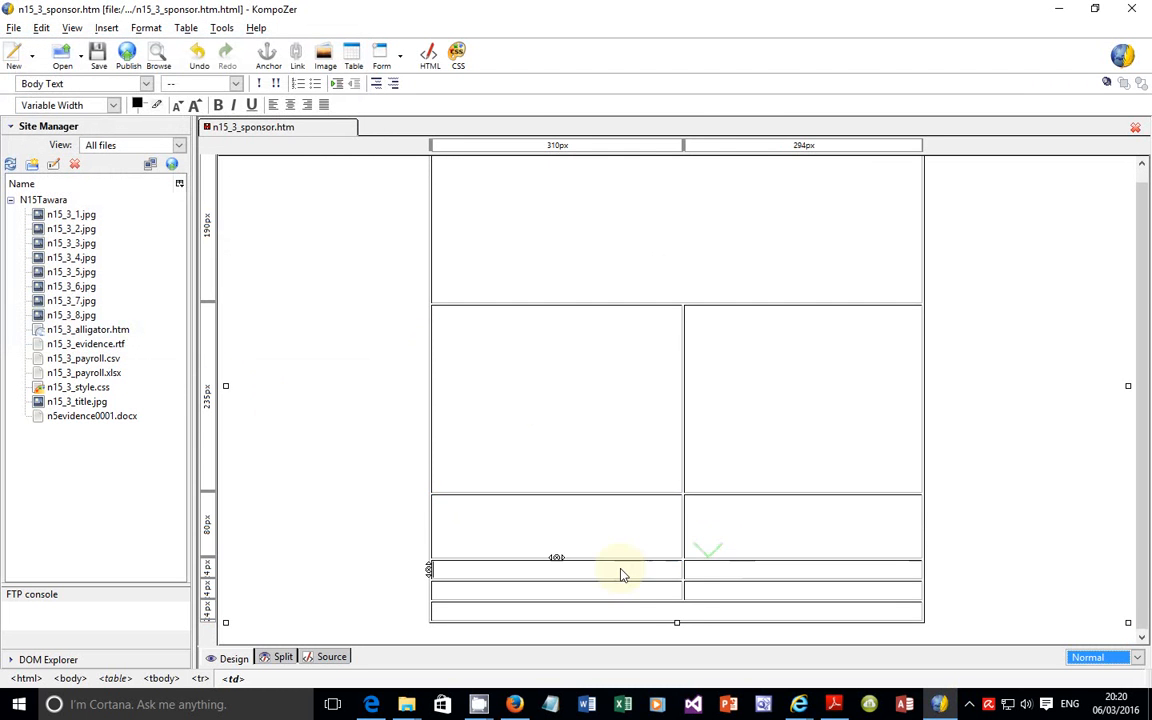
right_click(627, 572)
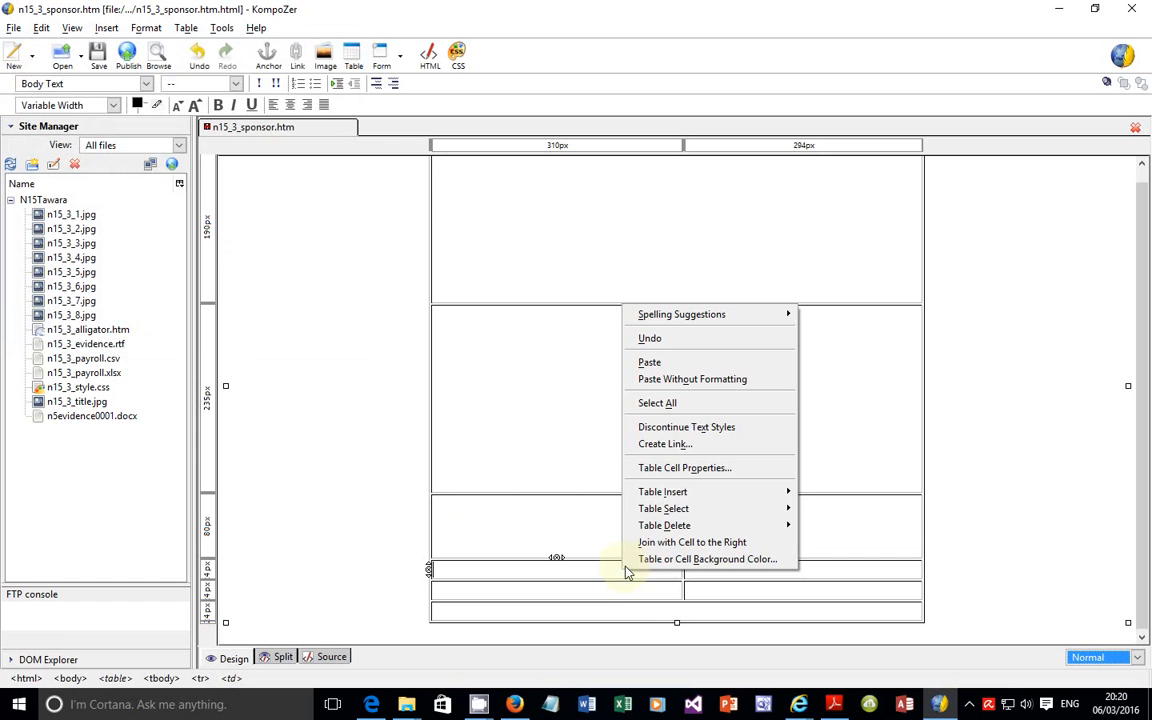
left_click(685, 468)
left_click(69, 108)
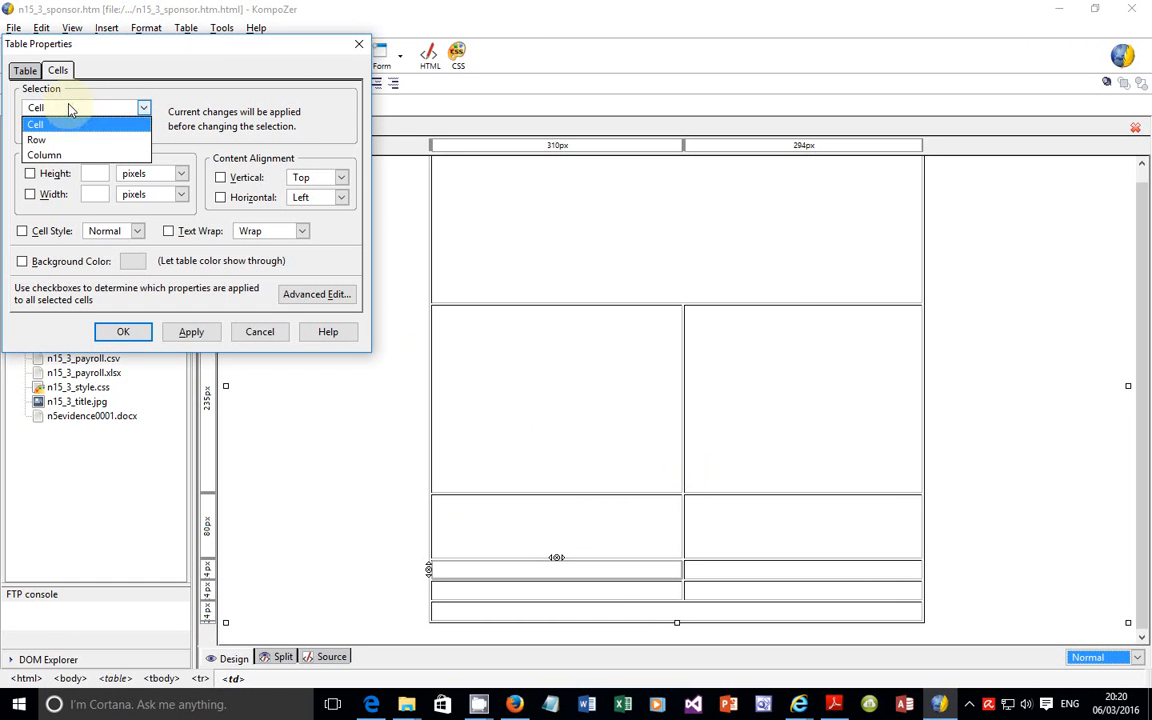
left_click(100, 106)
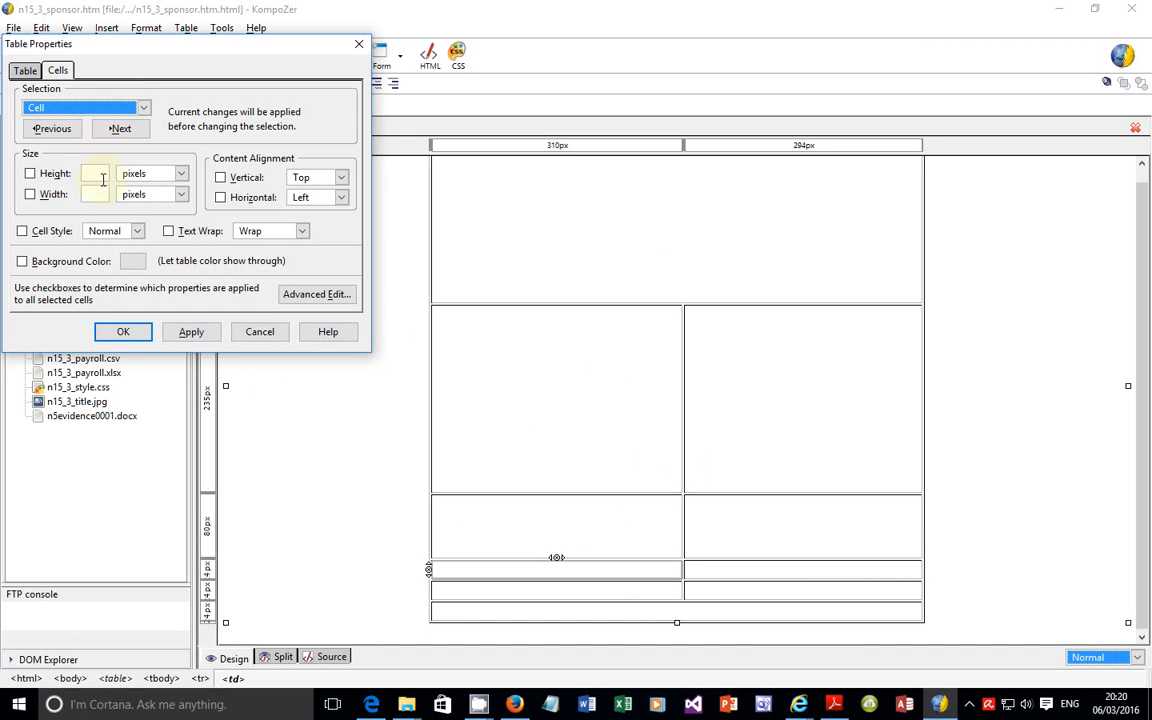
left_click(100, 174)
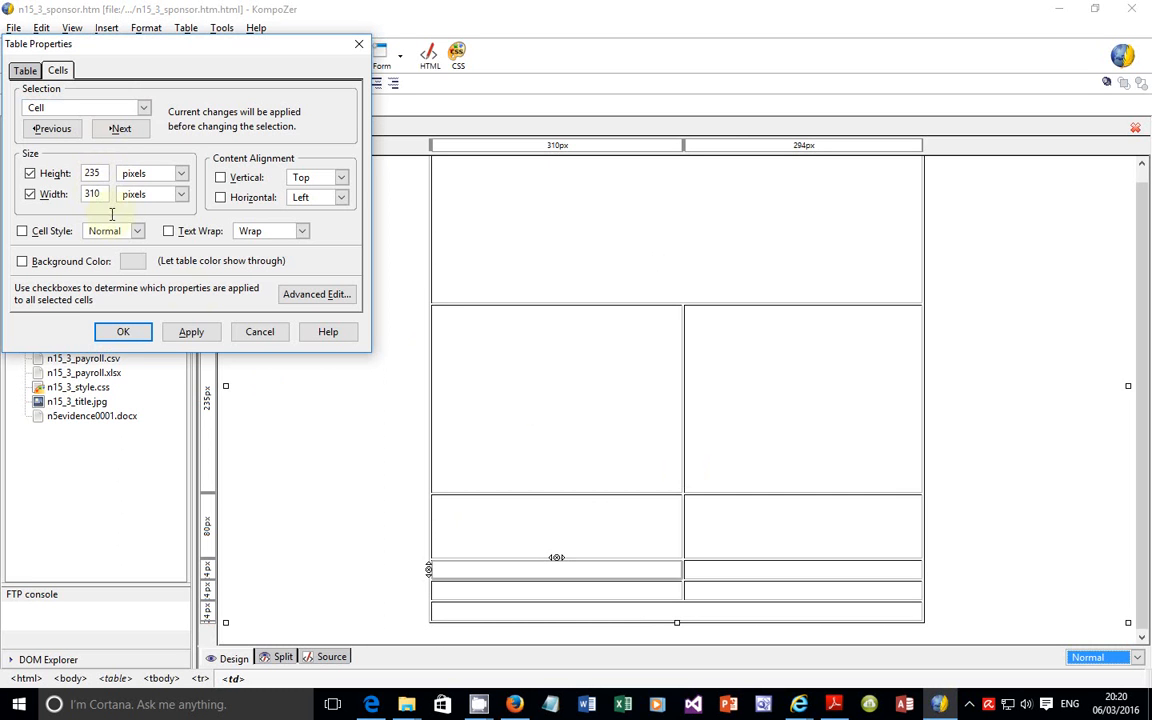
left_click(191, 332)
left_click(120, 332)
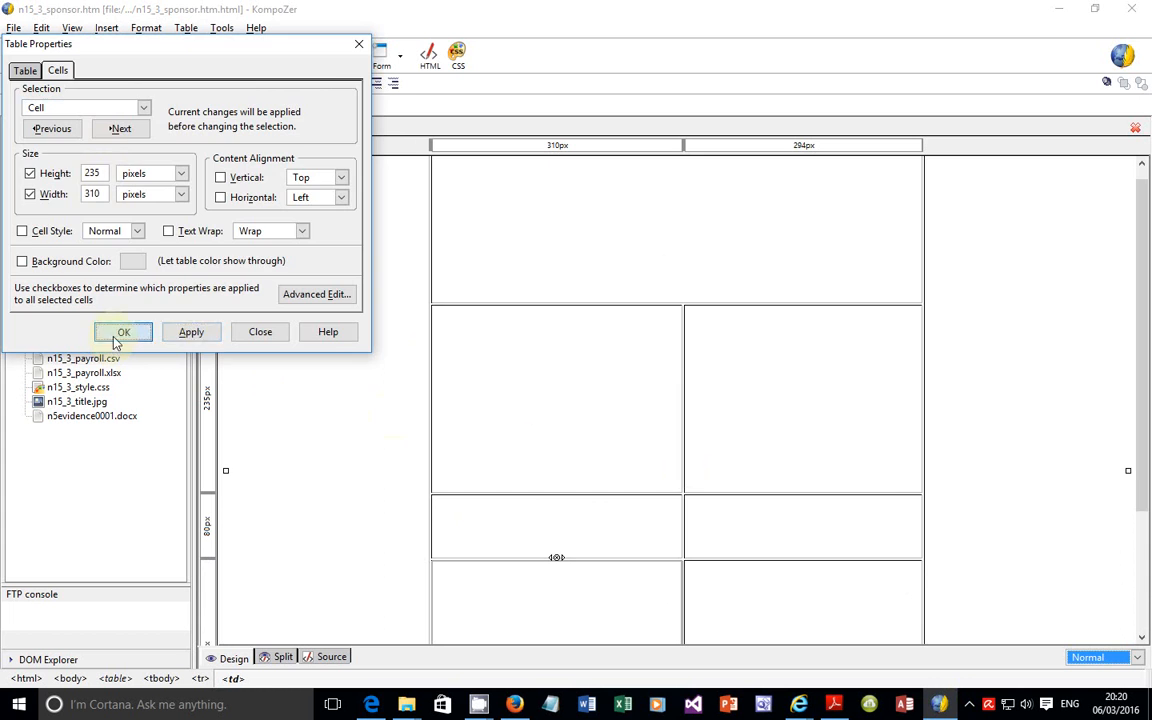
Step: Set the fifth row's left cell to a height of 80 pixels and a width of 310 pixels
scroll(766, 470, "down", 3)
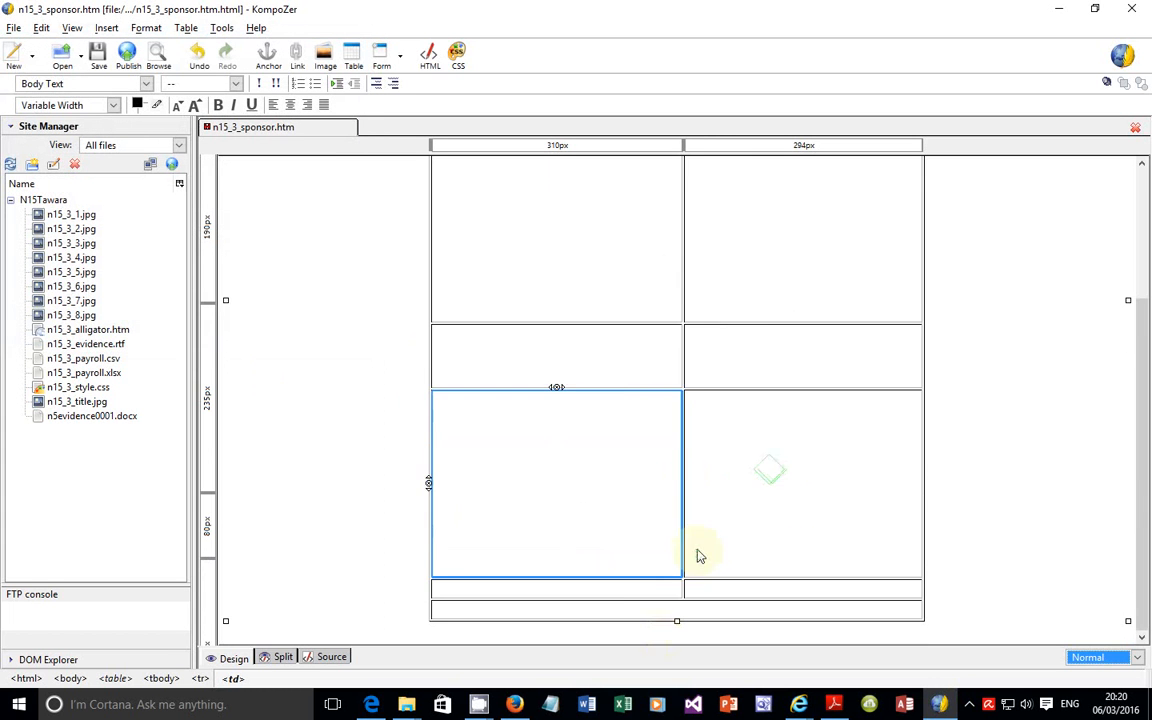
left_click(636, 592)
right_click(636, 592)
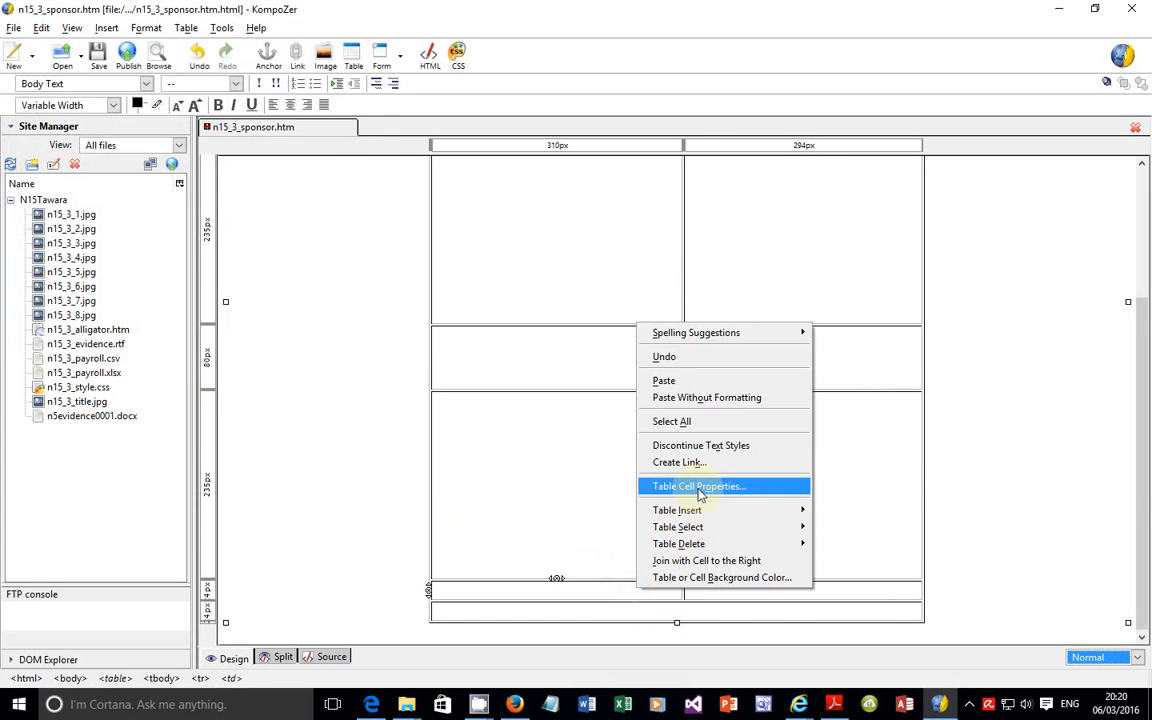
left_click(668, 486)
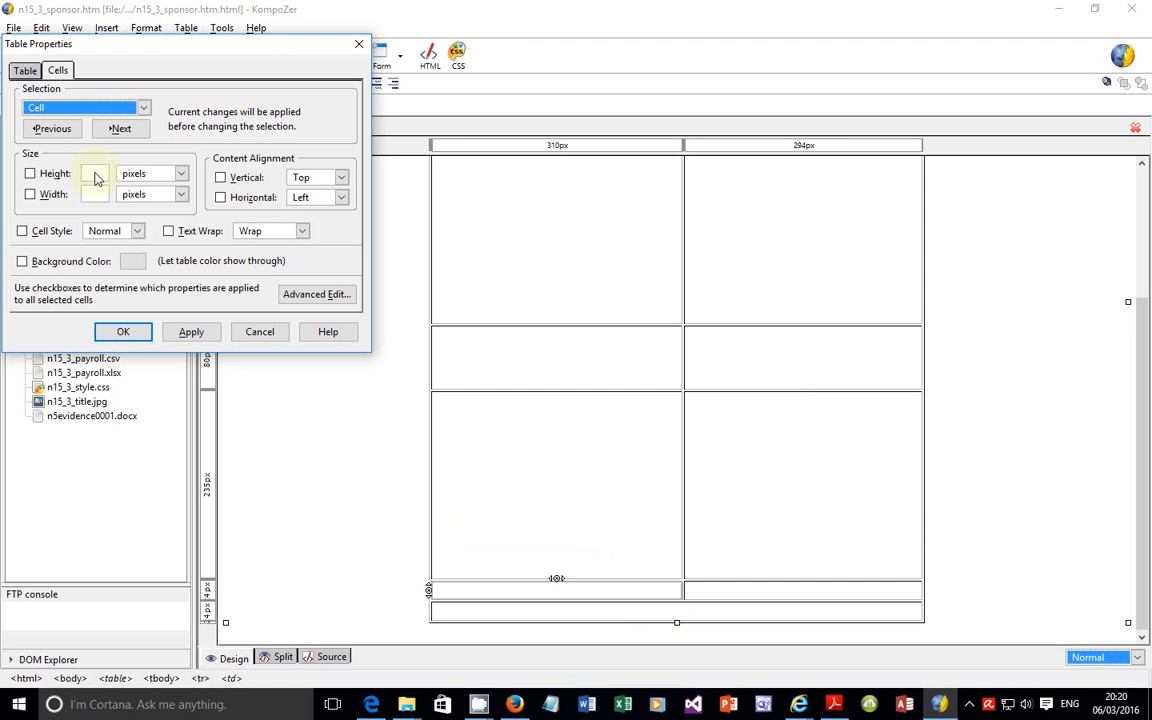
left_click(96, 179)
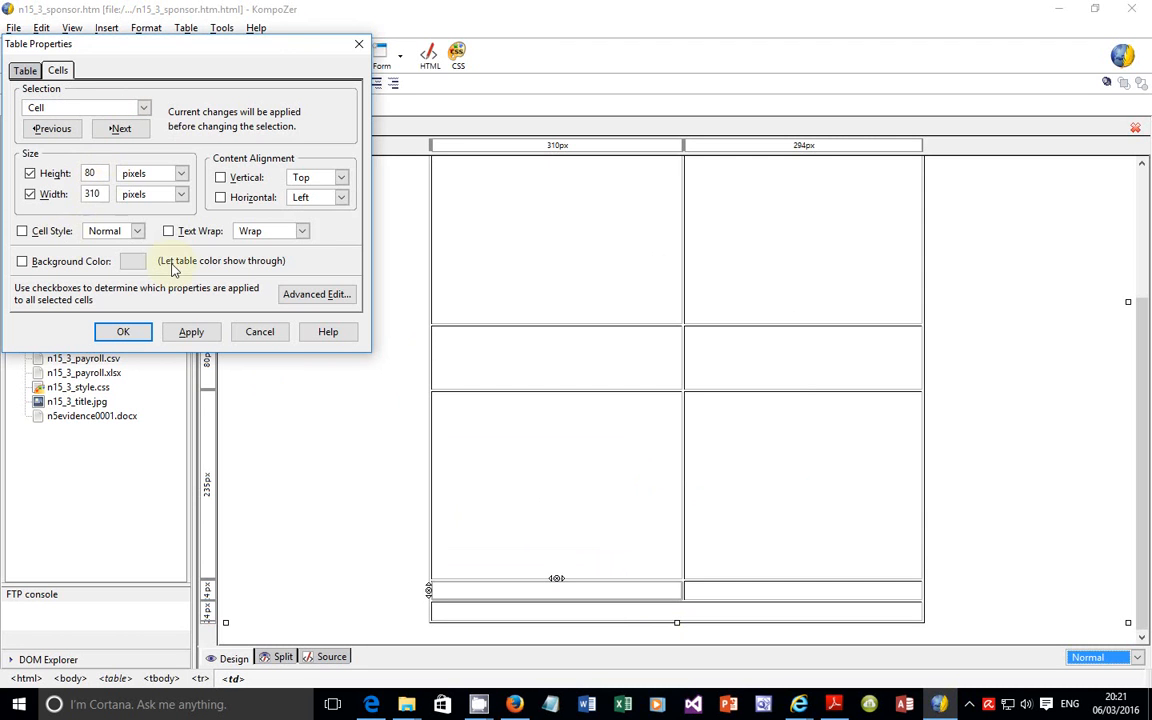
left_click(191, 335)
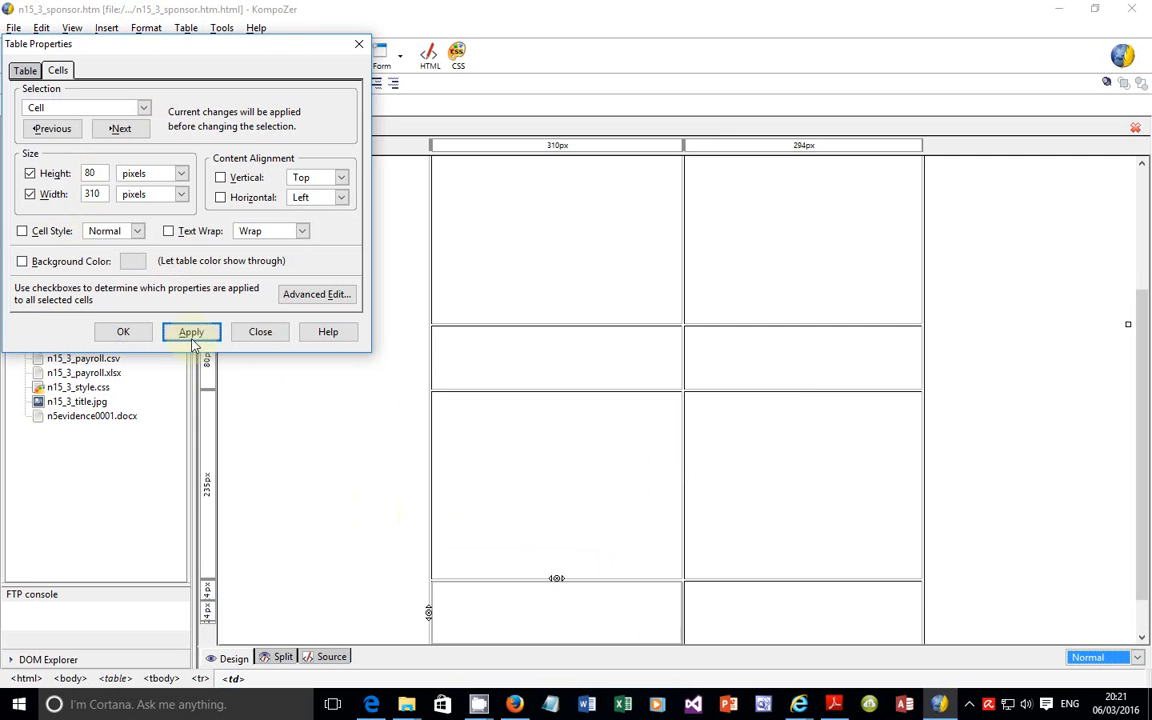
left_click(132, 332)
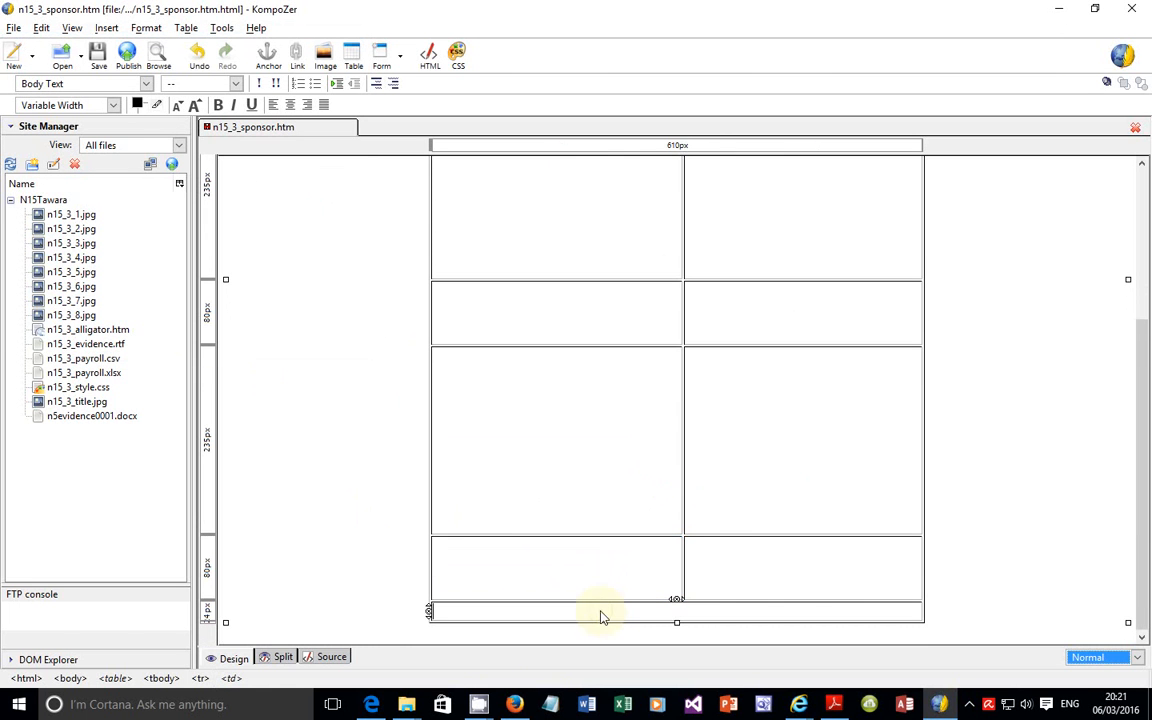
Step: Check cell K's size in the exam paper, and set the merged bottom-row cell in KompoZer to 160 pixels high and 620 pixels wide
left_click(373, 705)
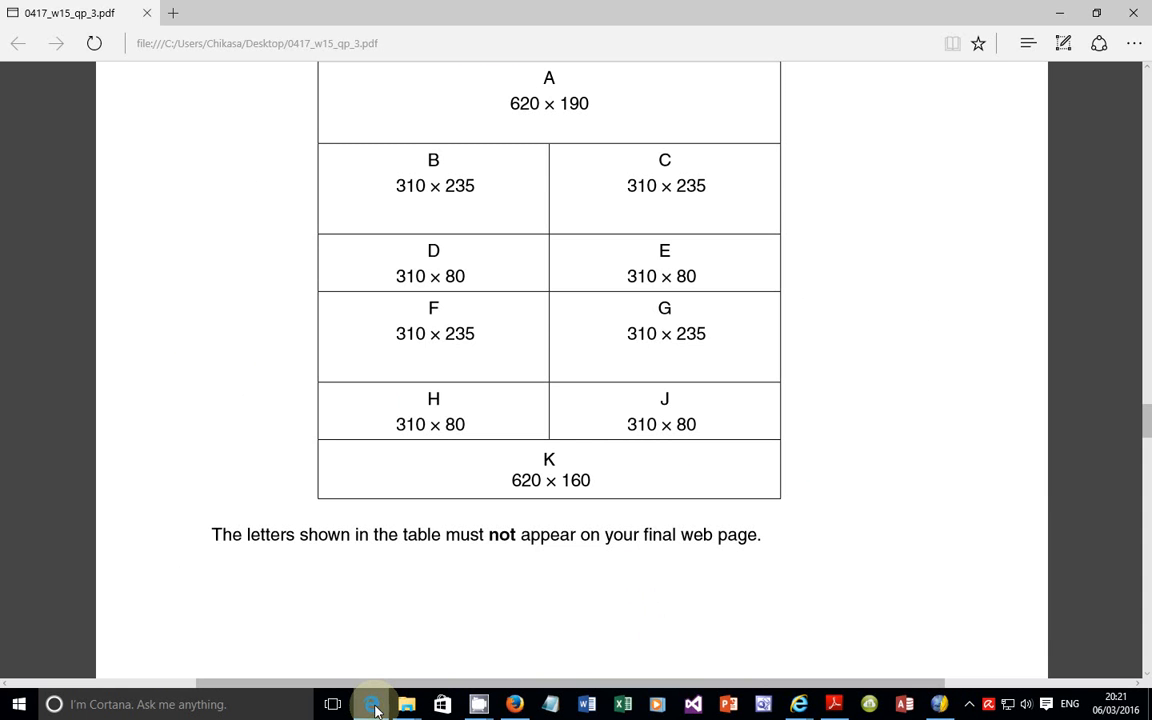
left_click(939, 705)
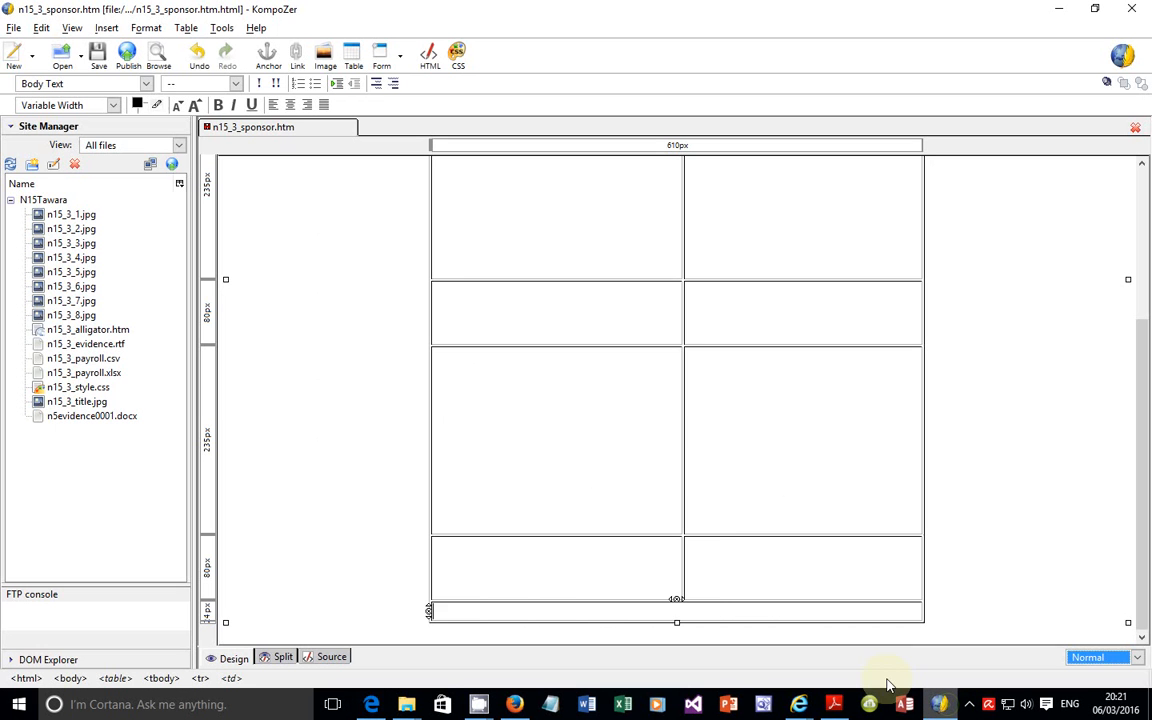
left_click(555, 614)
right_click(557, 613)
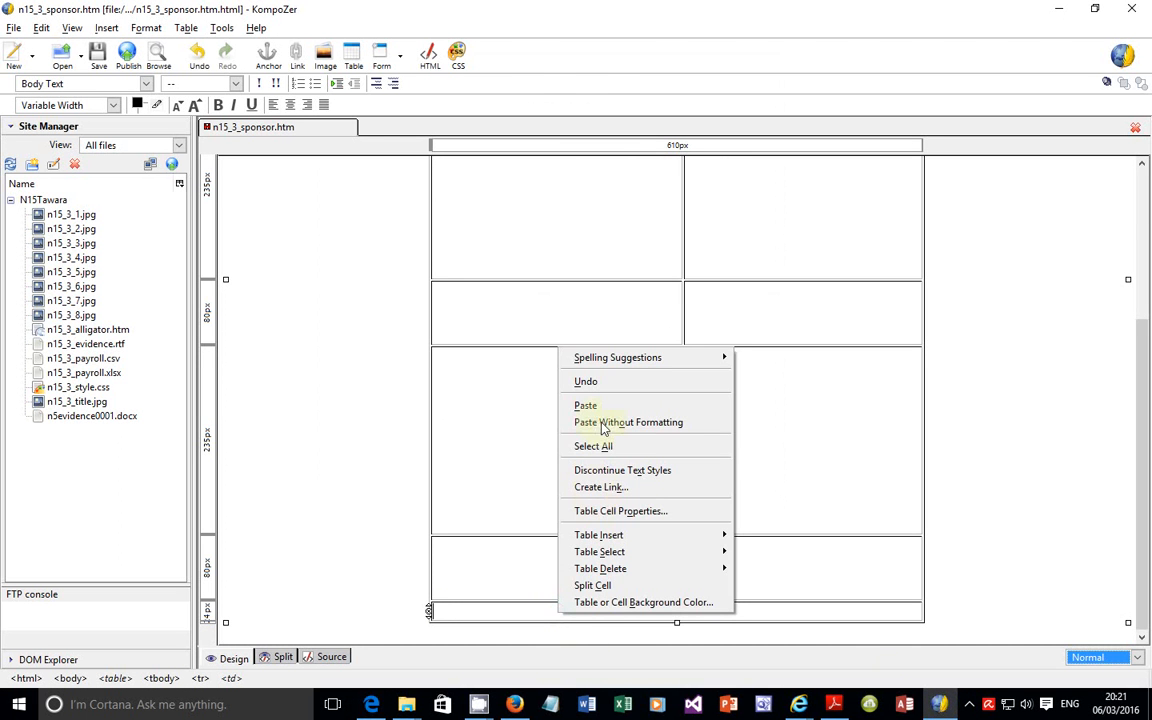
left_click(628, 510)
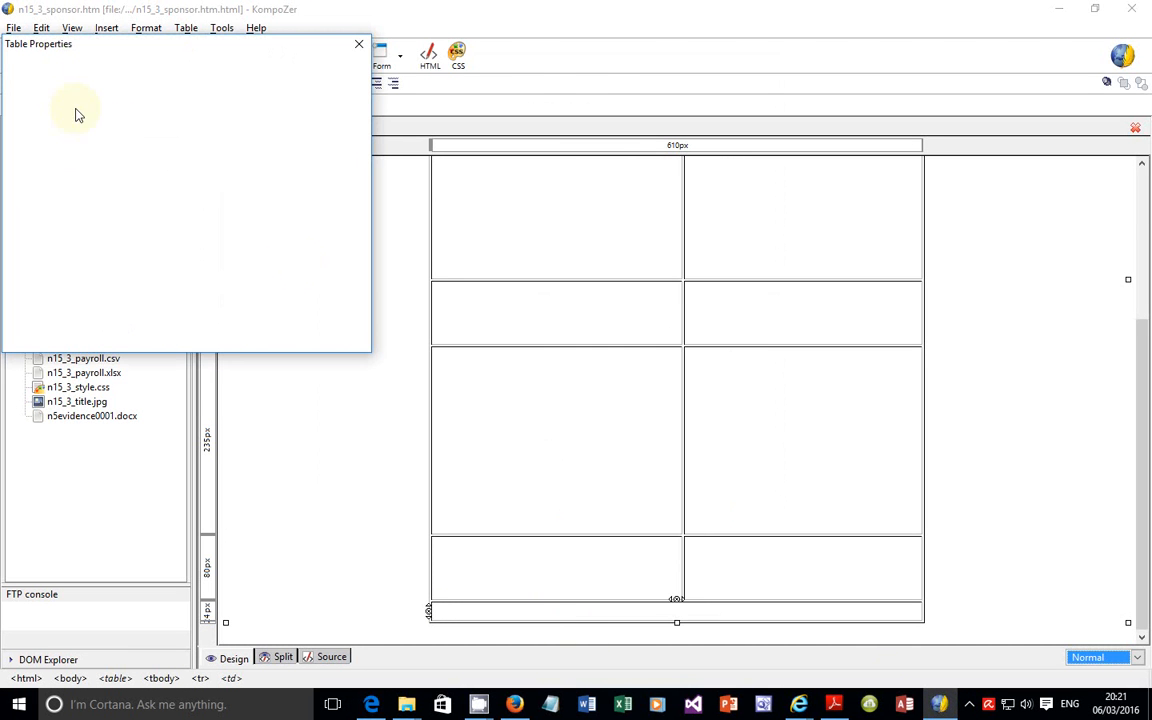
left_click(97, 173)
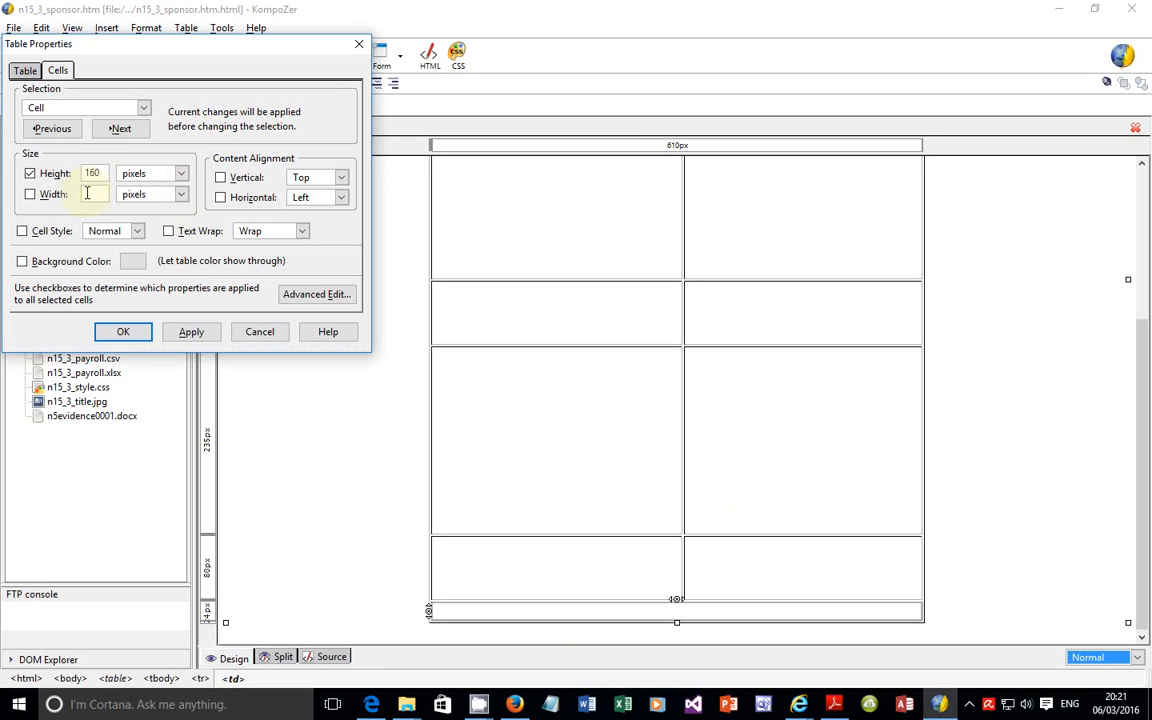
left_click(191, 332)
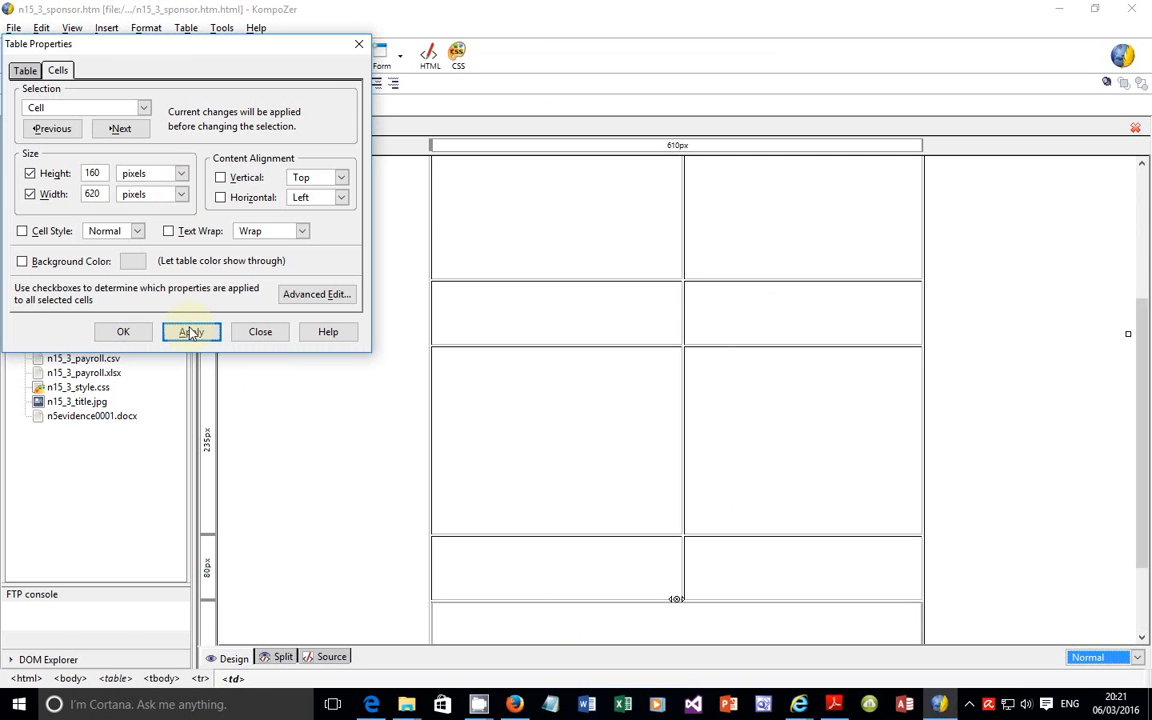
left_click(116, 332)
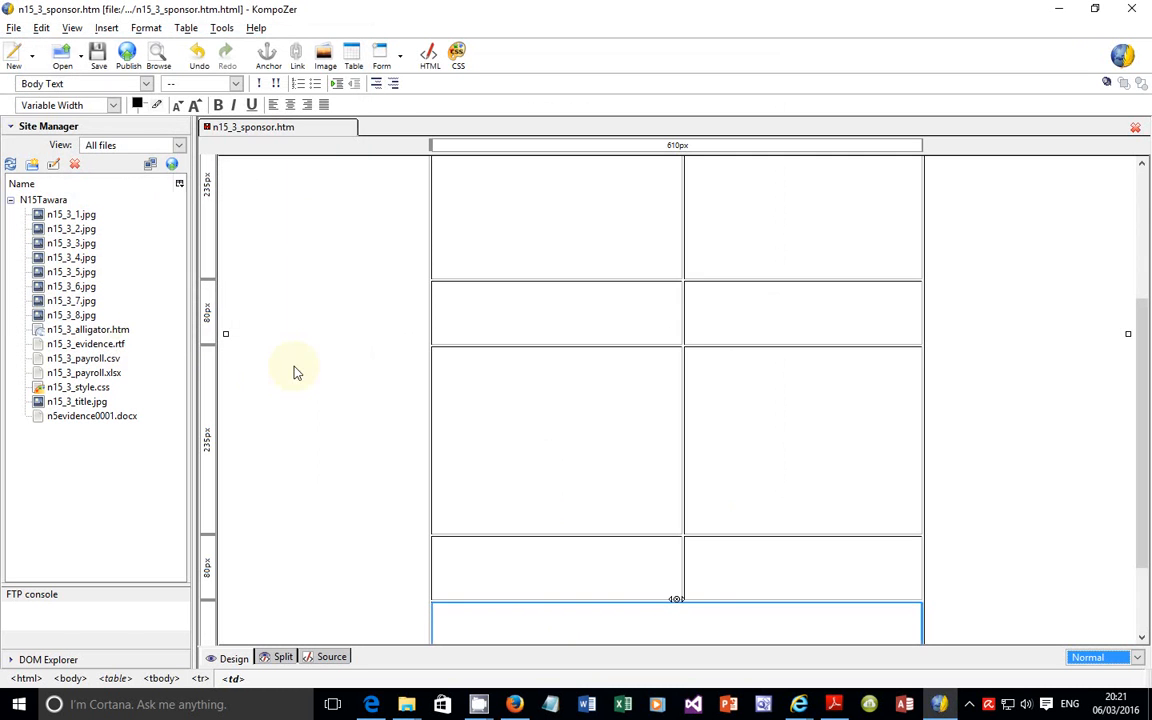
Step: Compare the finished table's rows and cell sizes in KompoZer with the table layout in the exam paper
scroll(703, 337, "down", 3)
scroll(694, 378, "up", 6)
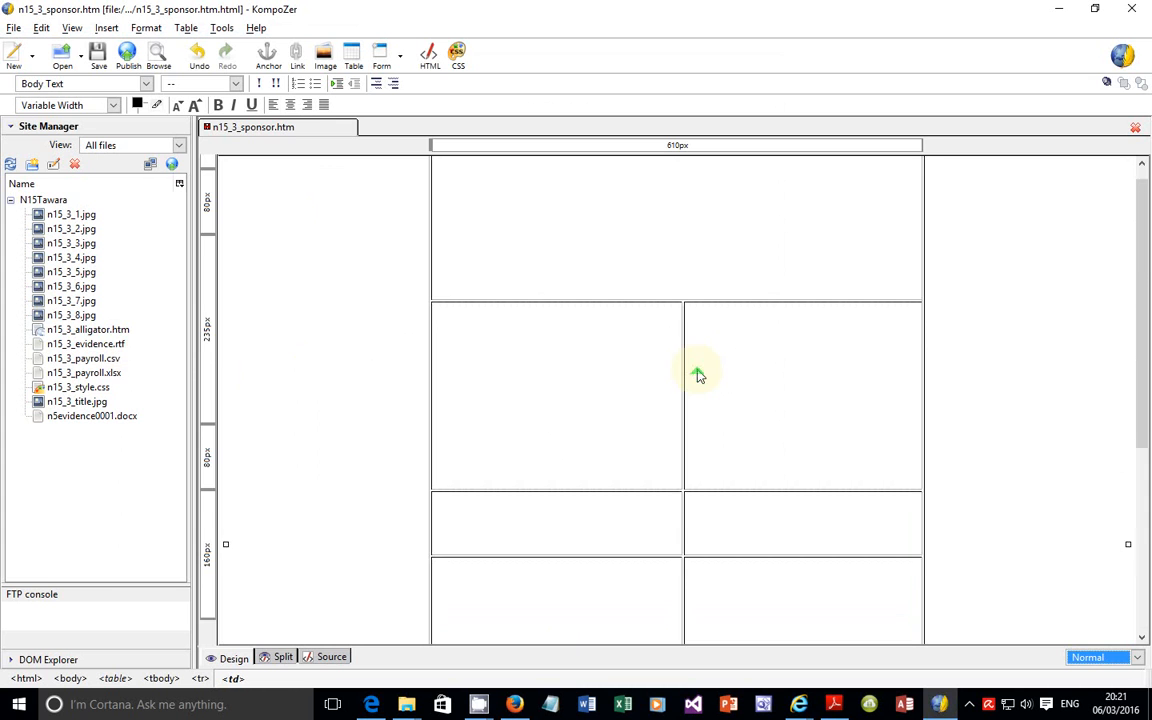
scroll(698, 348, "down", 3)
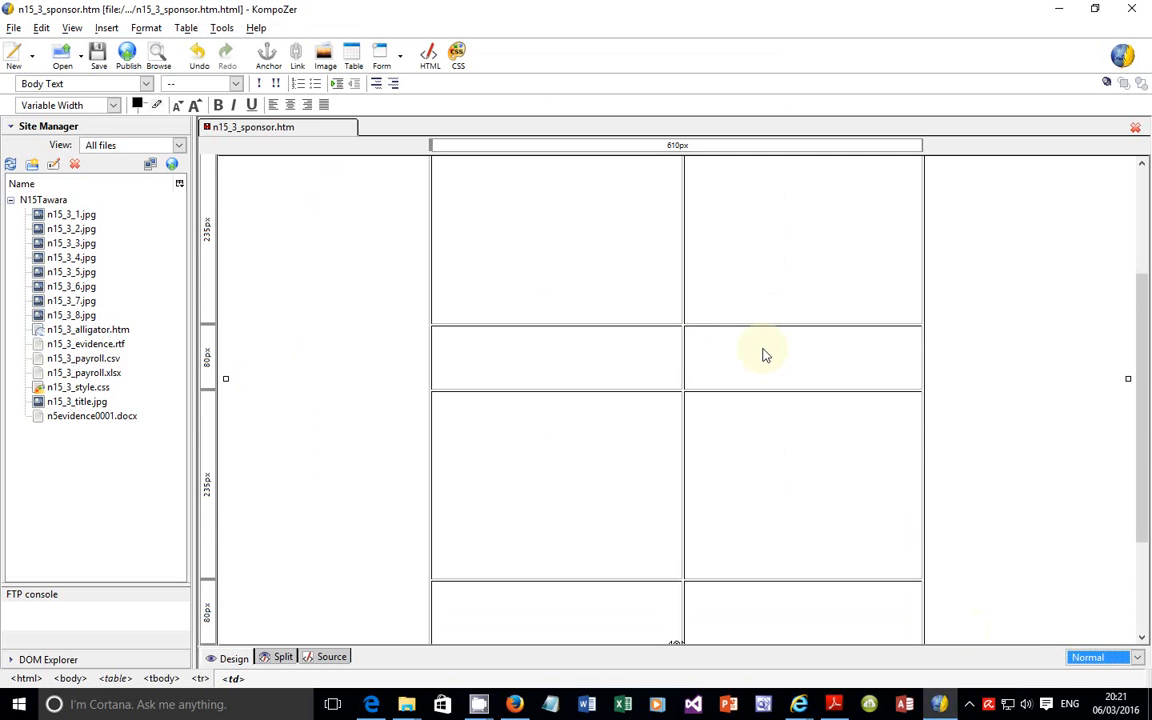
mouse_move(938, 710)
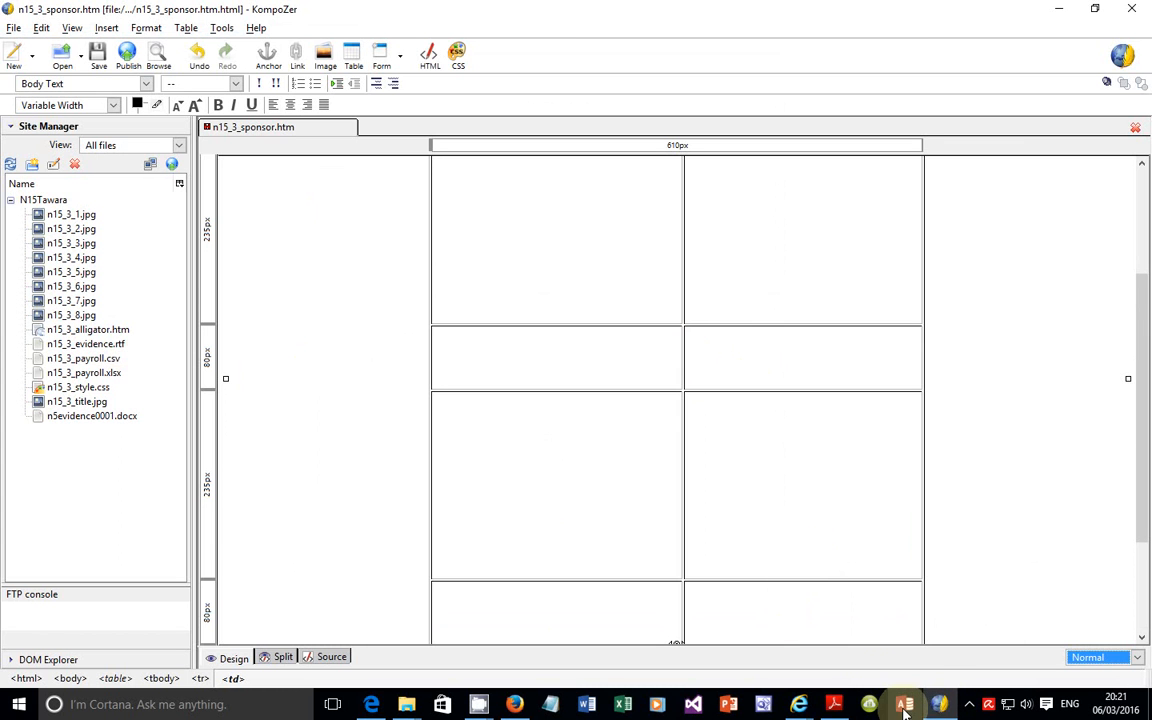
left_click(371, 704)
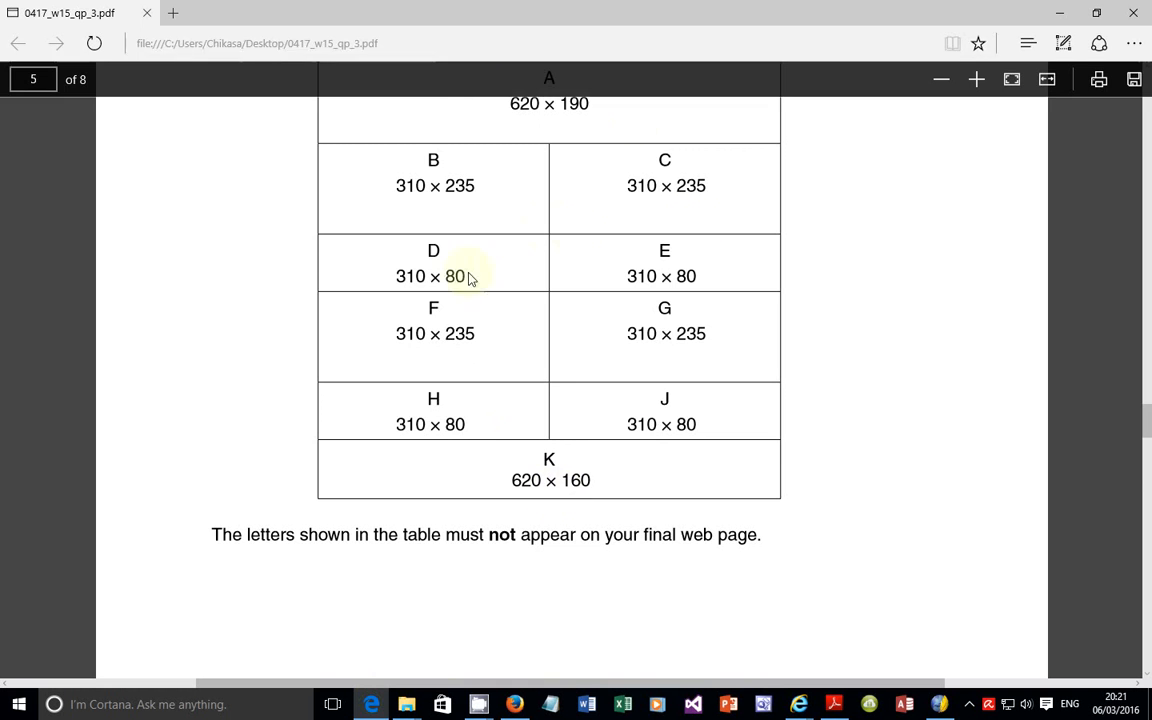
scroll(571, 334, "up", 3)
scroll(575, 334, "down", 3)
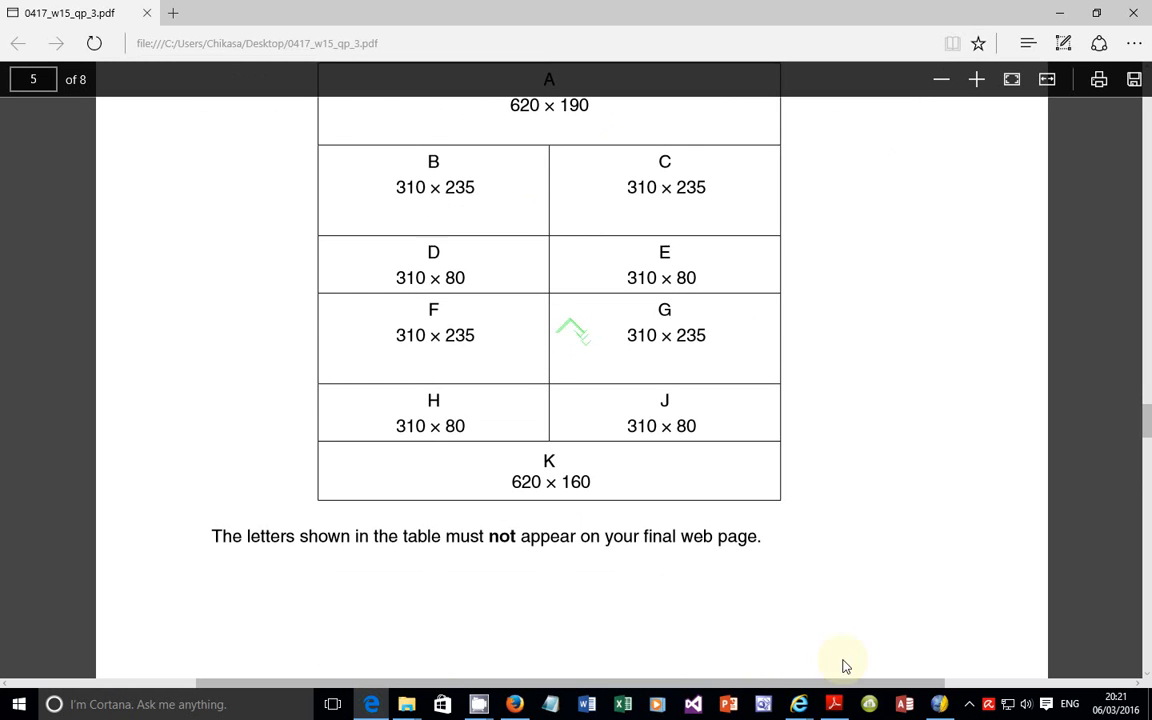
left_click(940, 704)
scroll(690, 320, "up", 4)
scroll(694, 340, "down", 5)
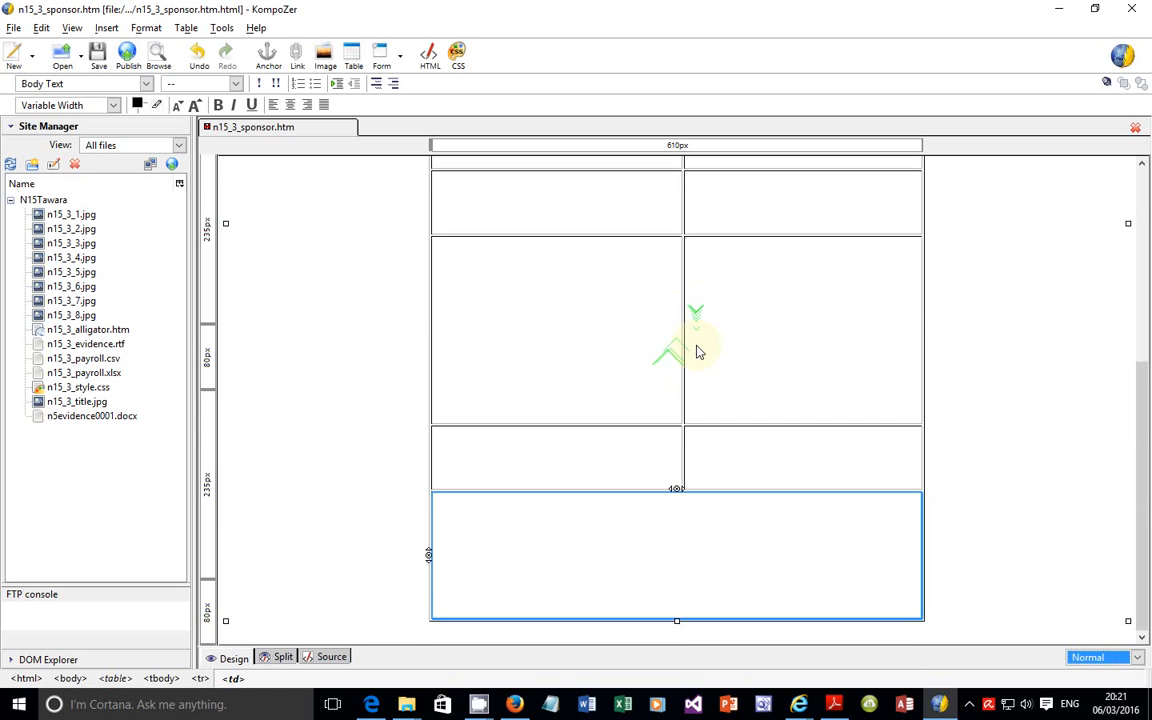
scroll(694, 335, "up", 5)
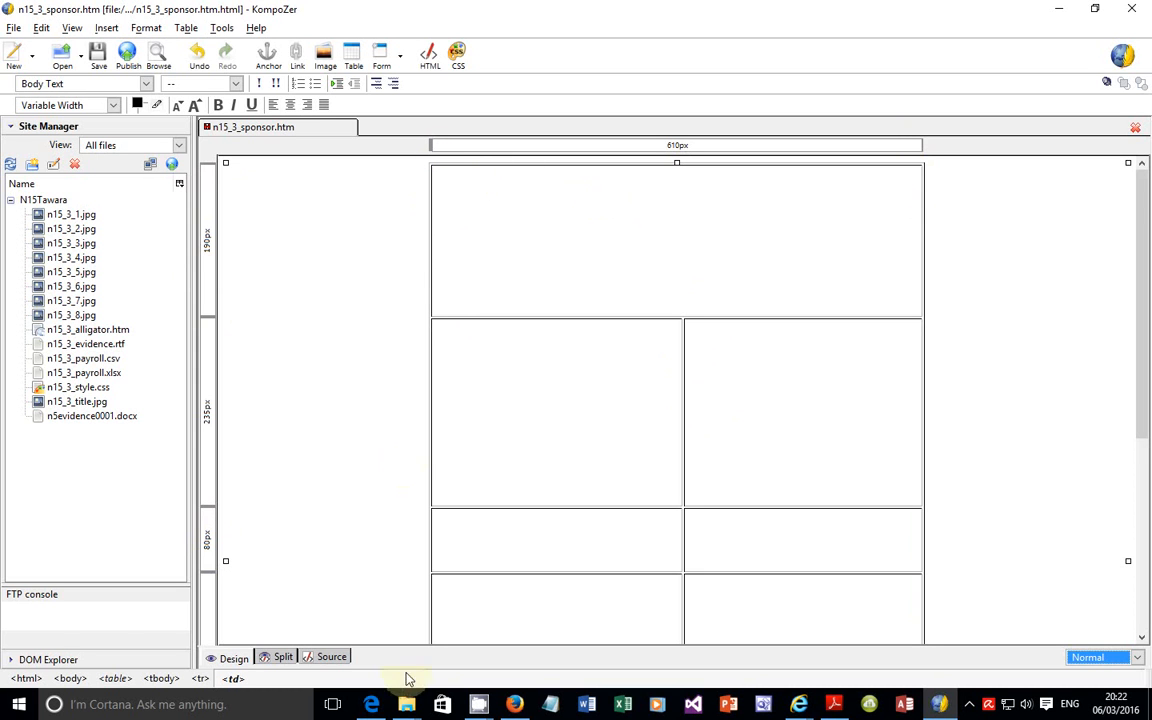
Step: Switch to the exam paper in Edge and read question 30 about the text for cell K
left_click(378, 700)
scroll(437, 548, "down", 6)
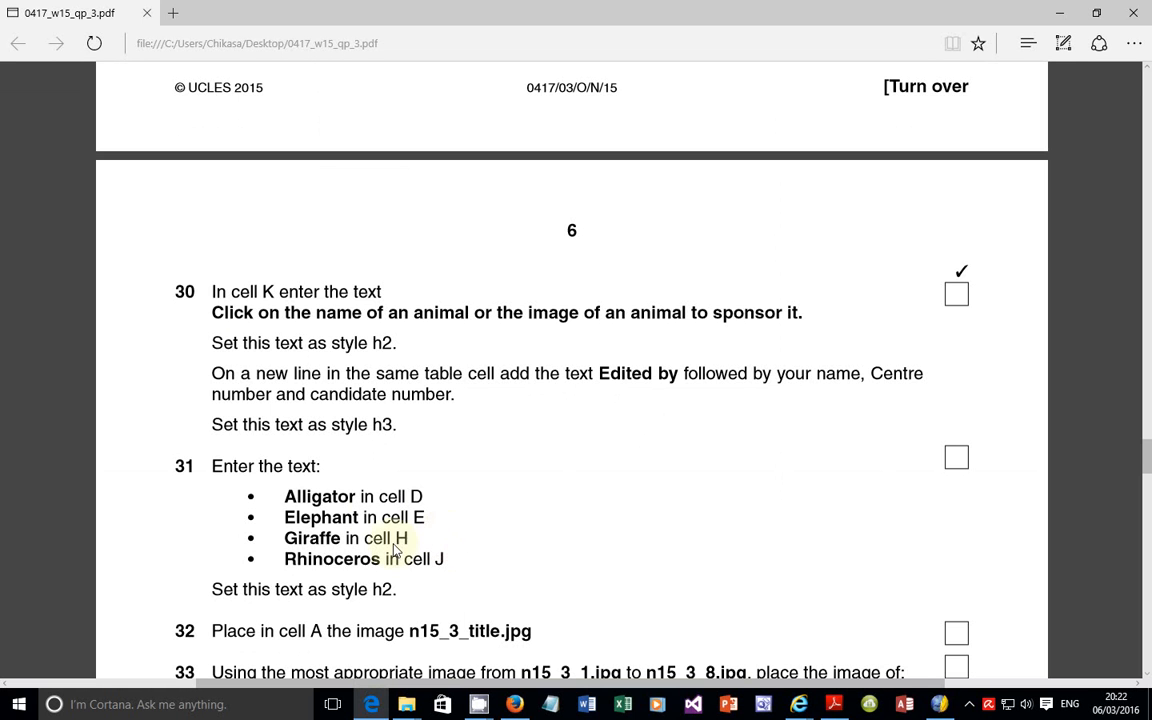
double_click(217, 293)
left_click(321, 326)
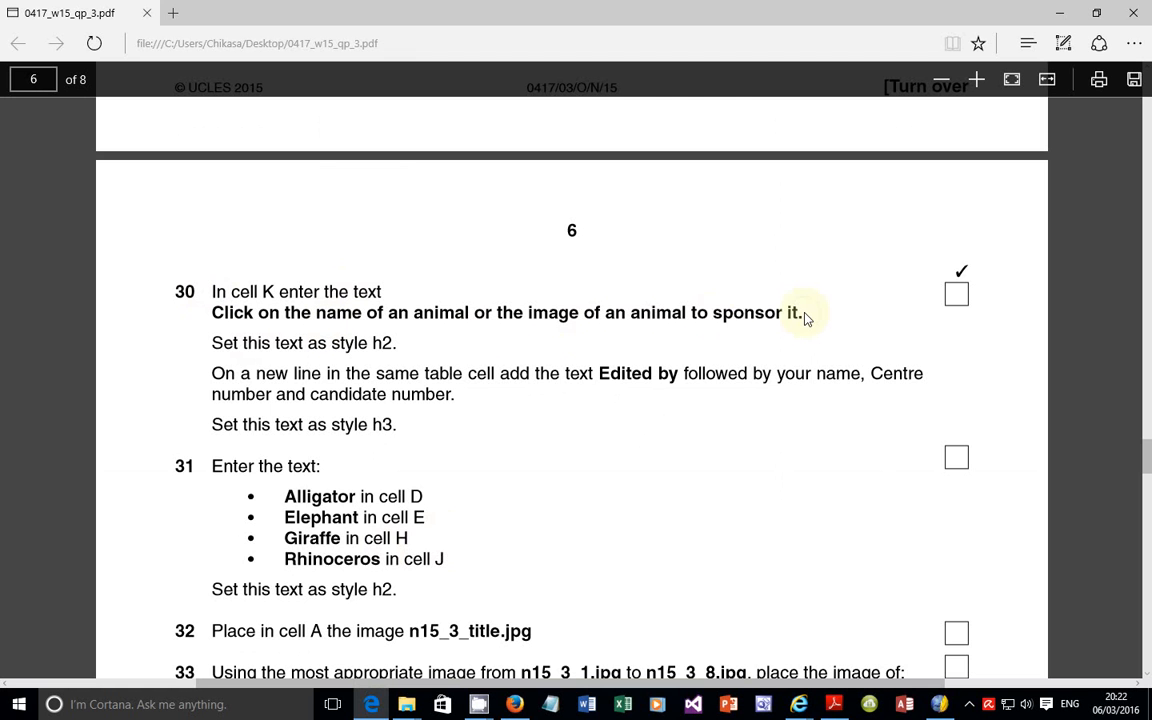
Step: Copy the sentence "Click on the name of an animal or the image of an animal to sponsor it." from question 30 into KompoZer's merged bottom-row cell
left_click_drag(805, 316, 217, 318)
right_click(217, 318)
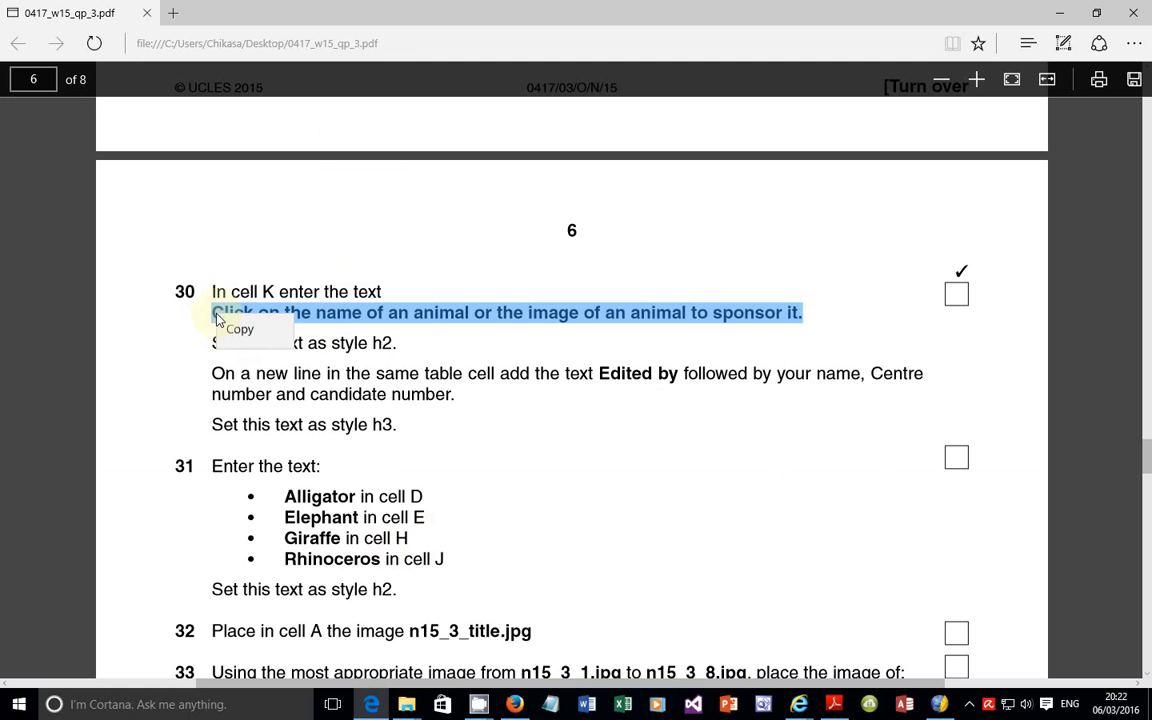
left_click(237, 328)
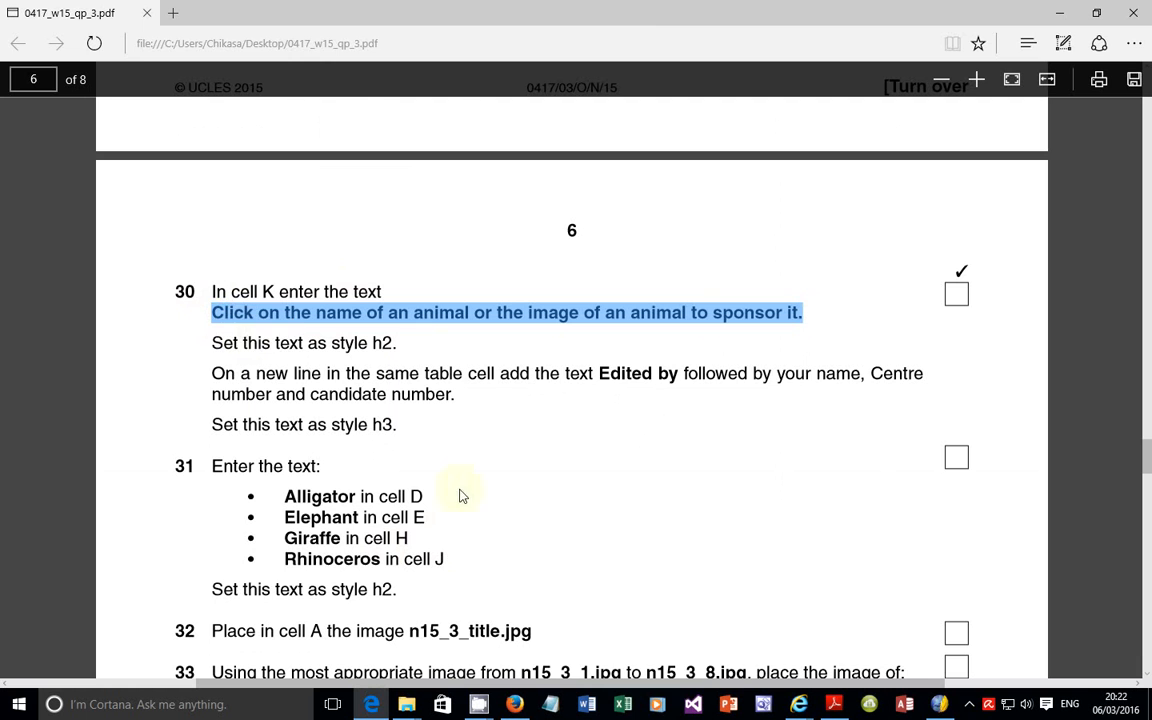
left_click(940, 704)
scroll(626, 563, "down", 2)
left_click(573, 583)
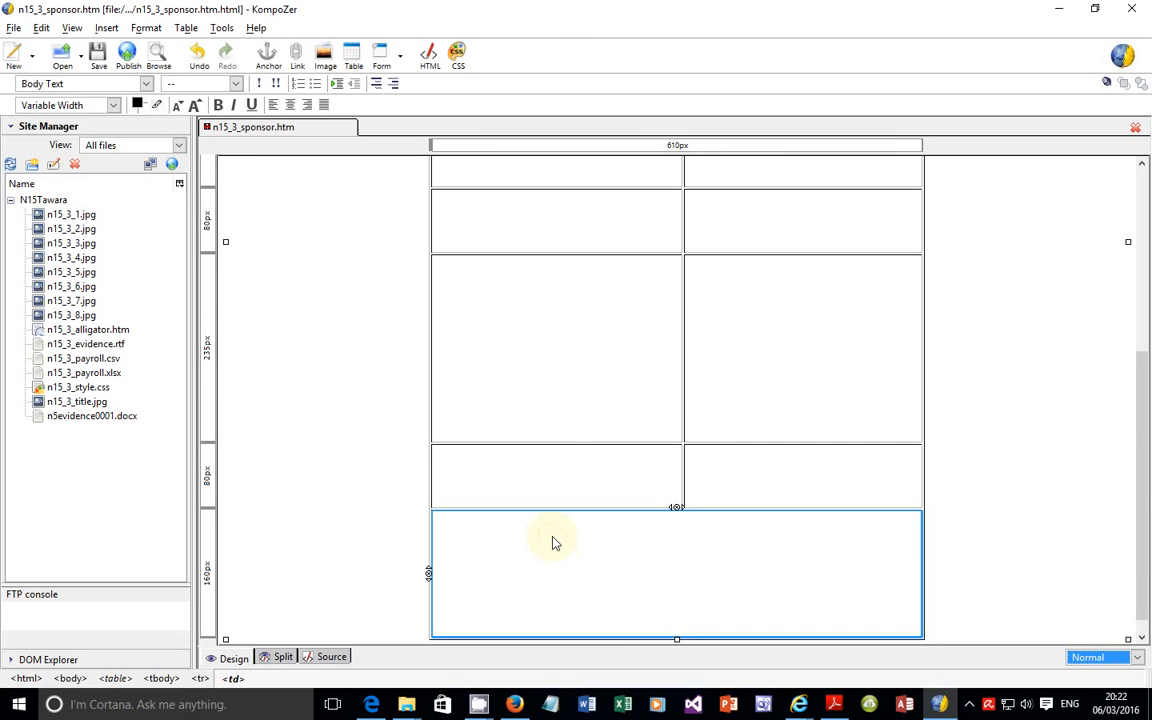
right_click(551, 540)
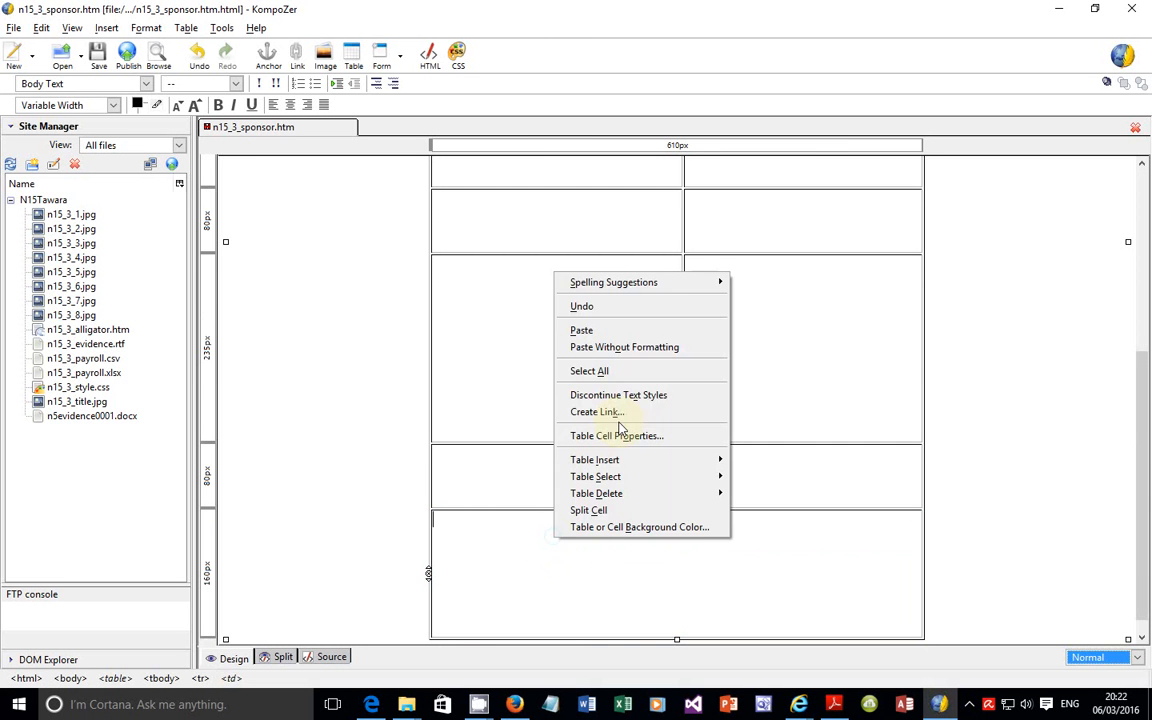
left_click(584, 331)
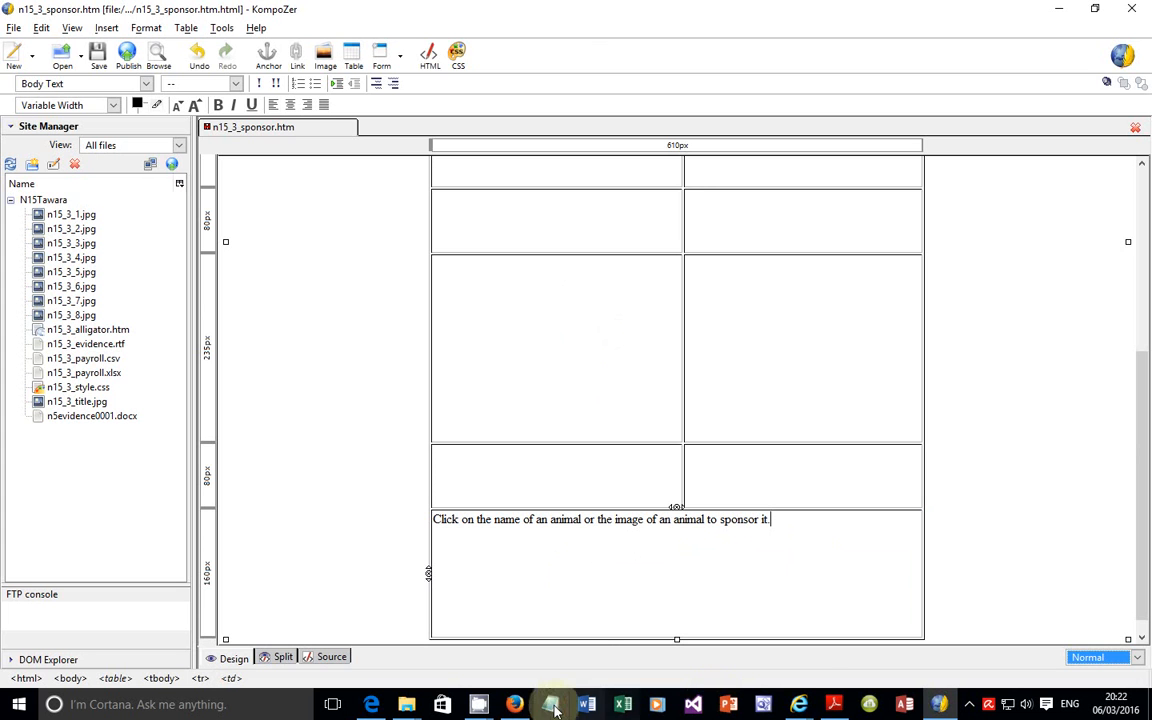
Step: Check the required style in question 30 in Edge, and format the pasted cell K sentence in KompoZer as Heading 2
mouse_move(378, 707)
left_click(378, 640)
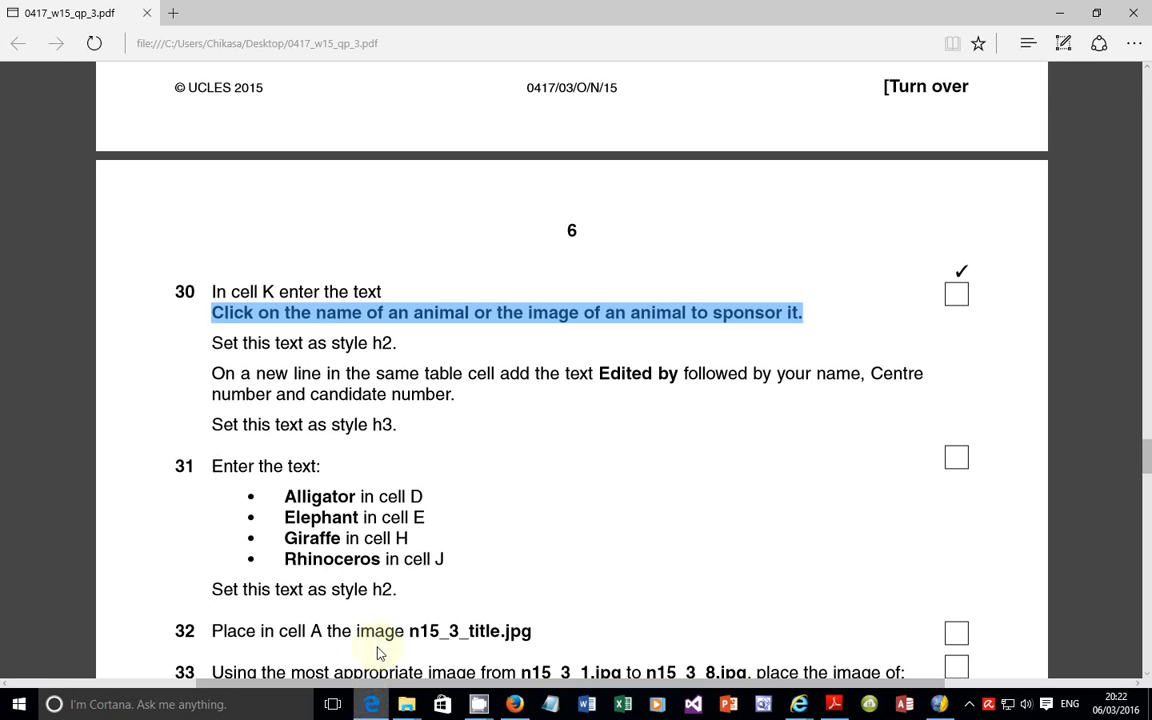
left_click_drag(210, 342, 386, 347)
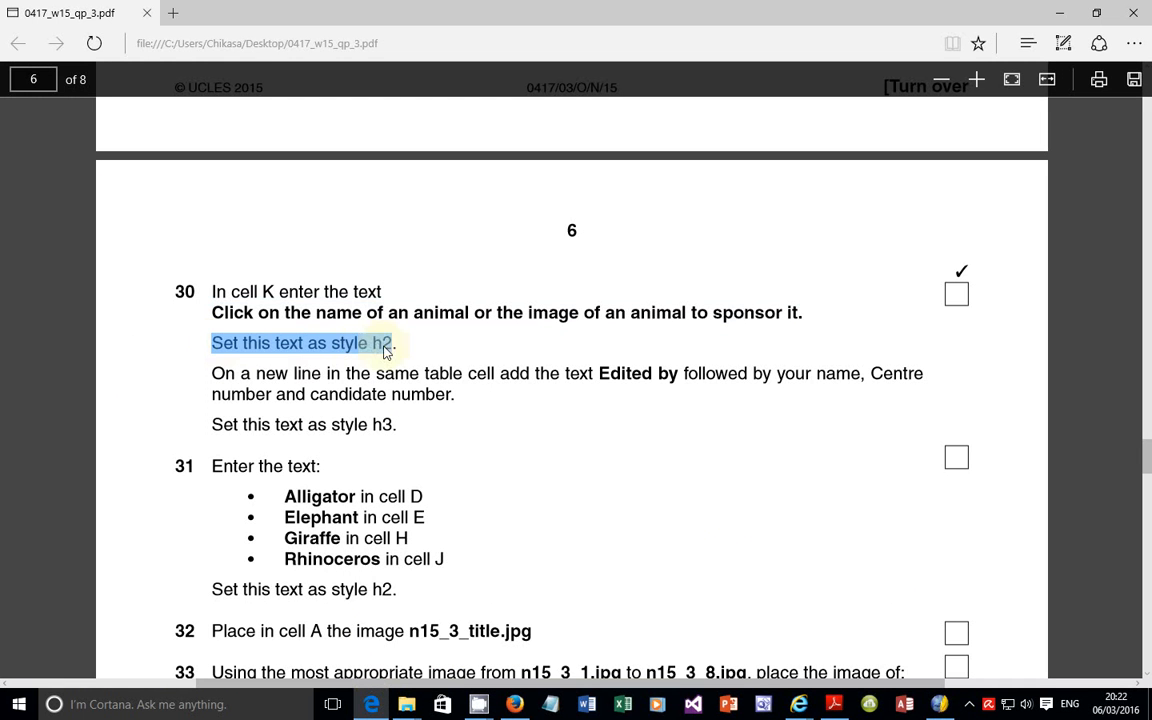
left_click(930, 702)
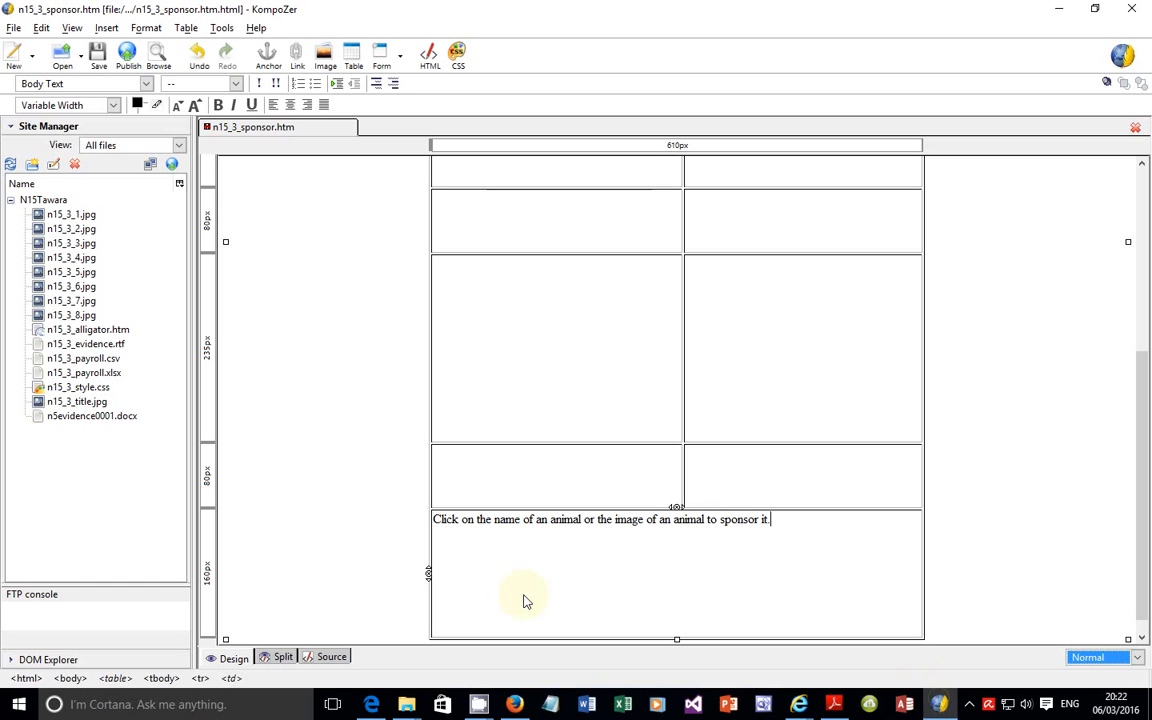
triple_click(458, 520)
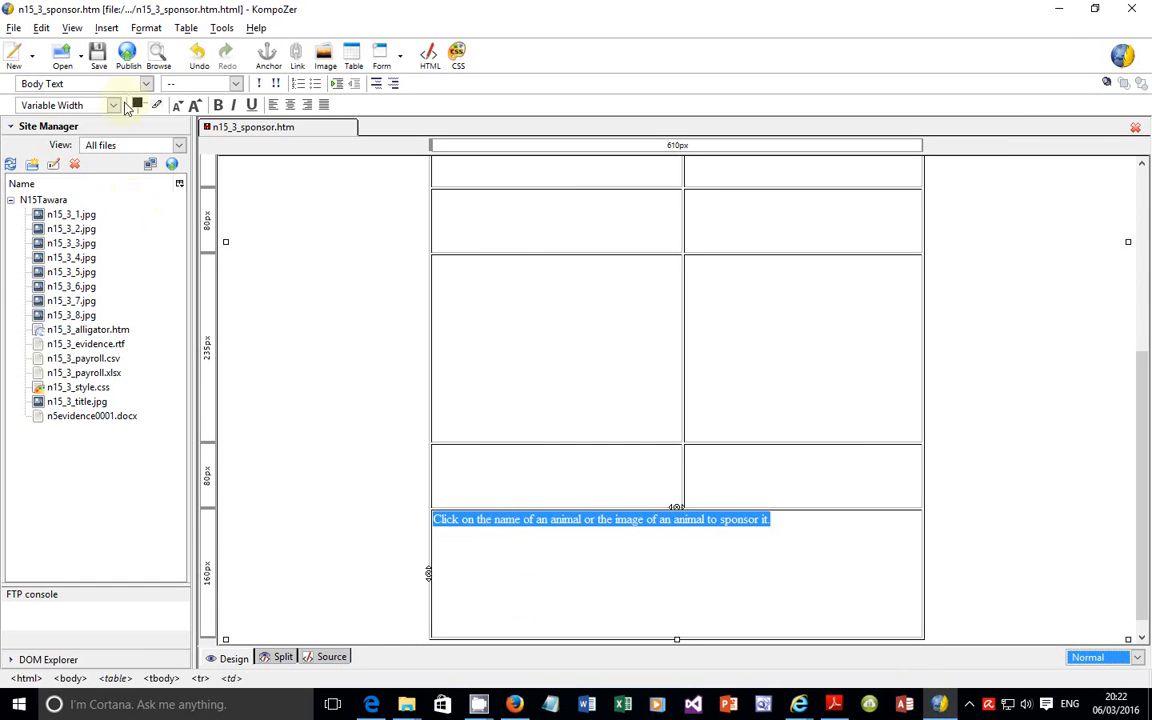
left_click(146, 84)
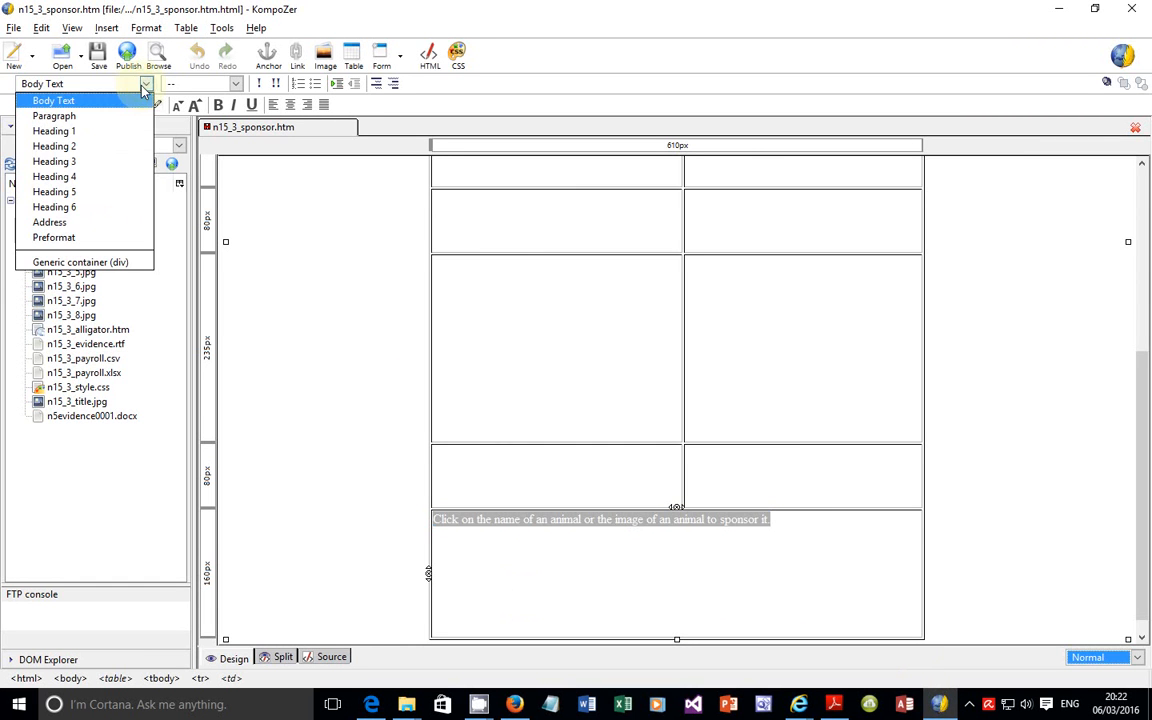
left_click(67, 148)
Step: Copy "Edited by" from question 30 onto a new line in cell K in KompoZer, followed by the candidate's name, centre number and candidate number
left_click(371, 704)
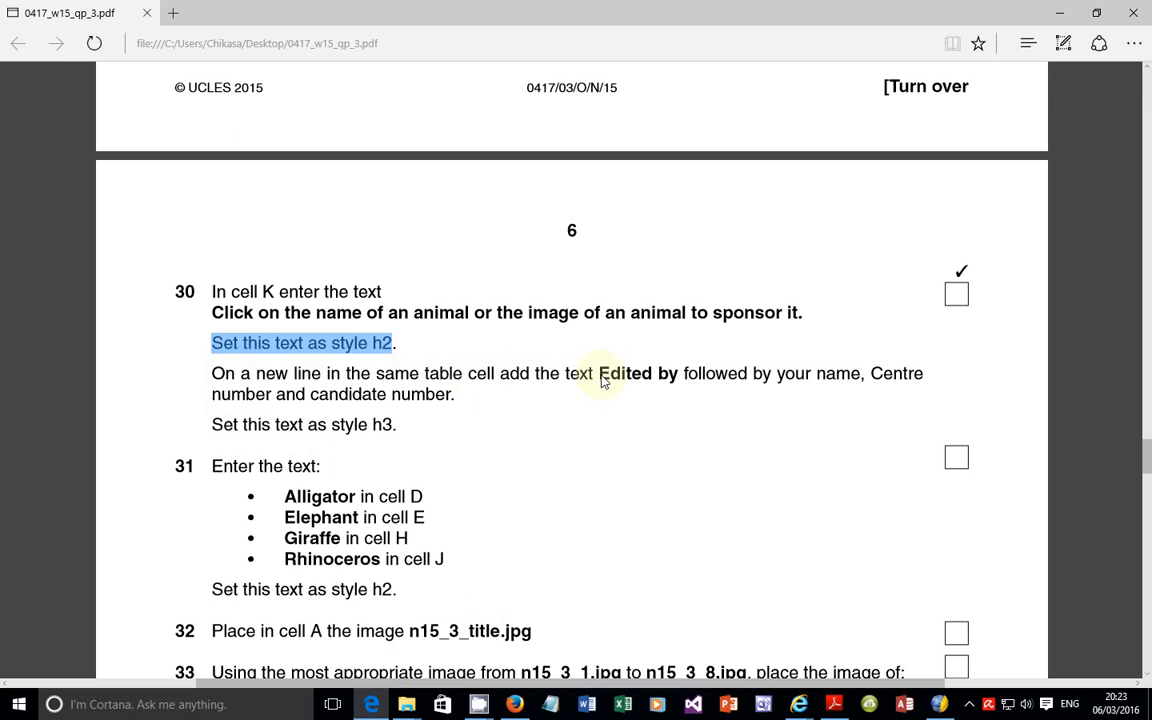
left_click_drag(600, 380, 676, 381)
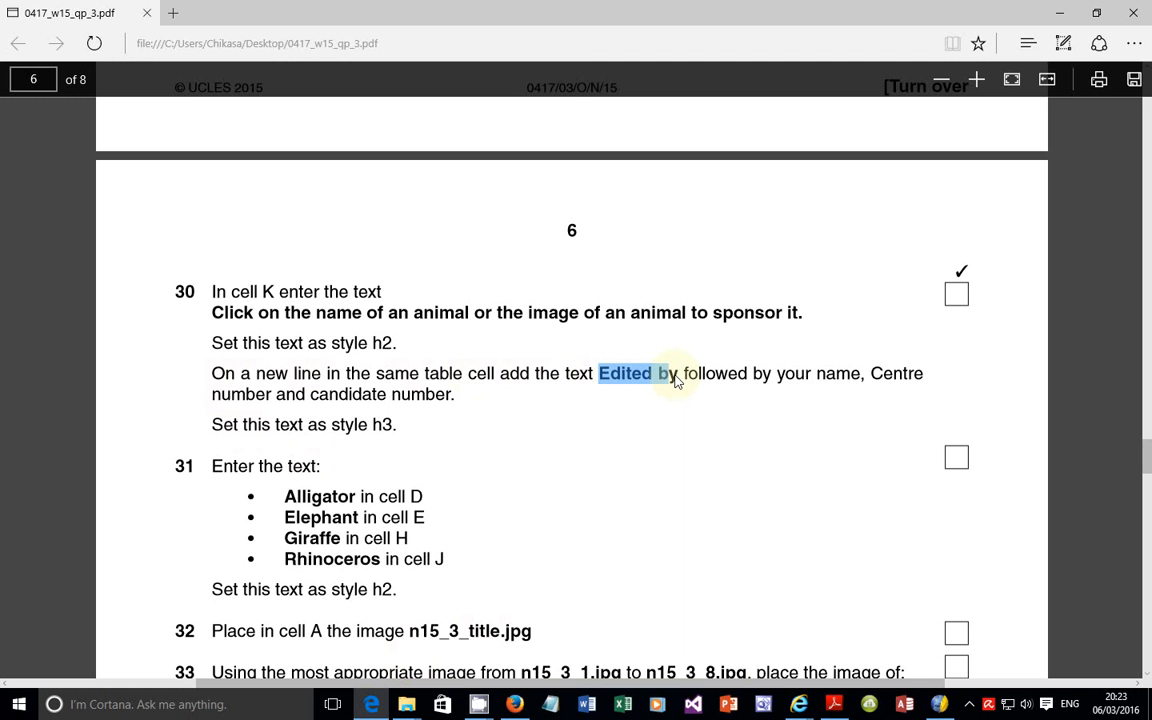
right_click(678, 381)
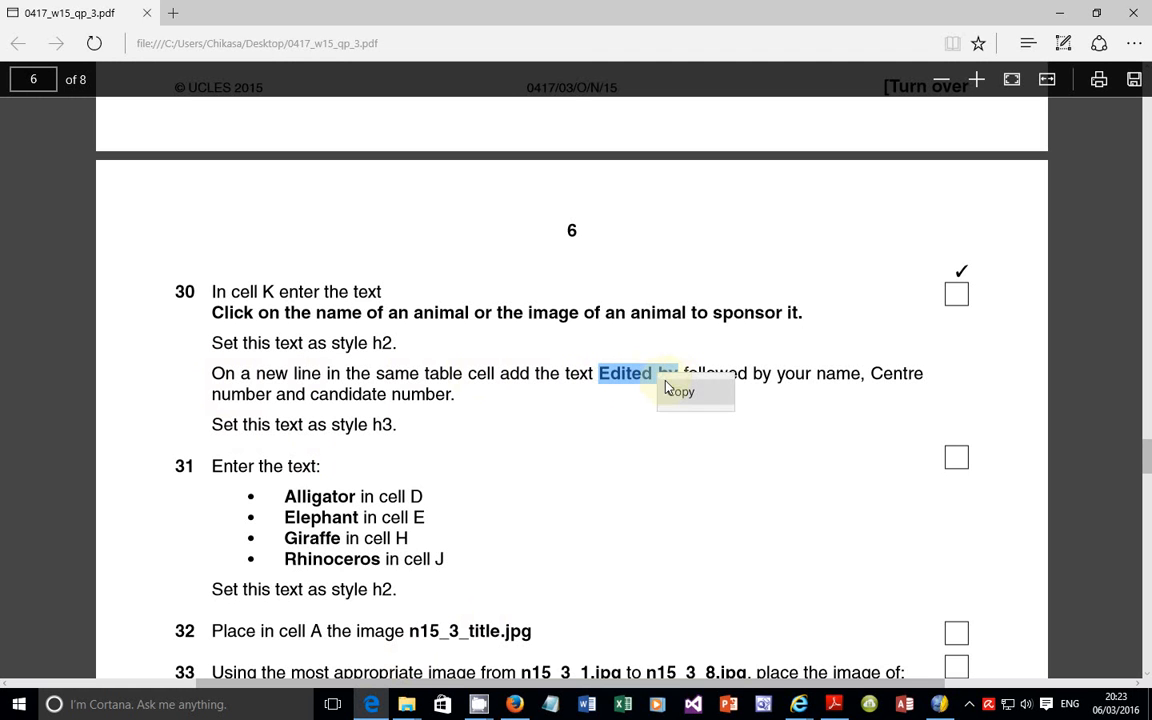
left_click(682, 390)
key("alt+Tab")
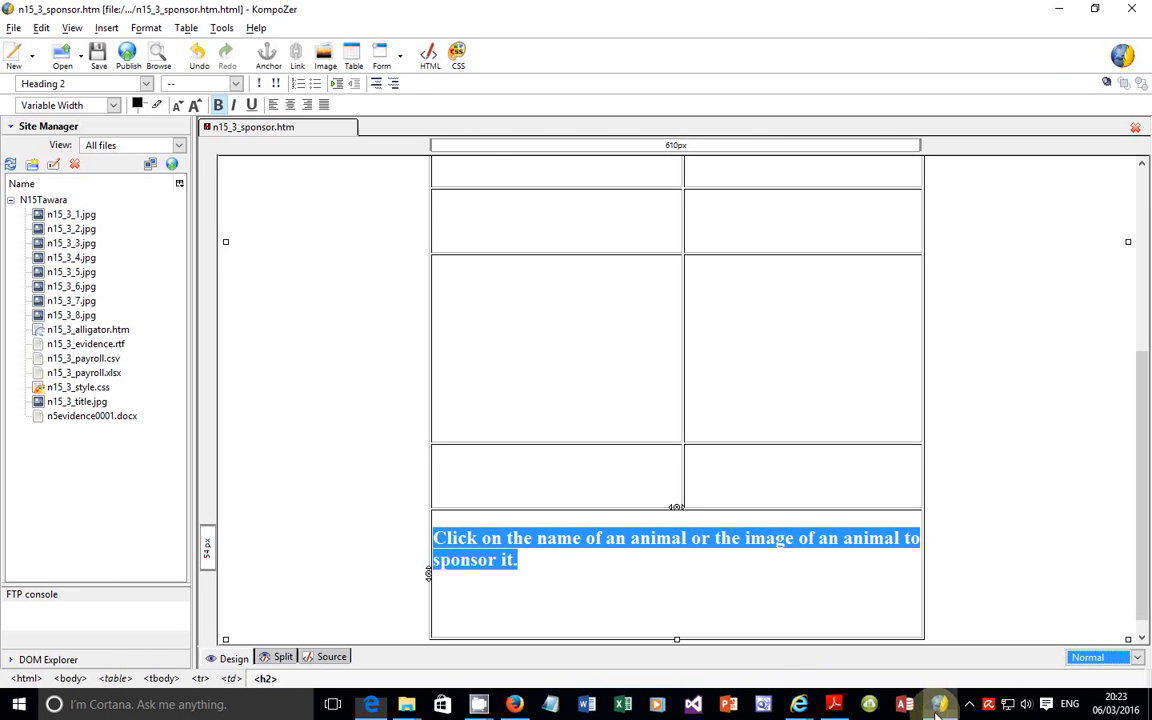
left_click(560, 570)
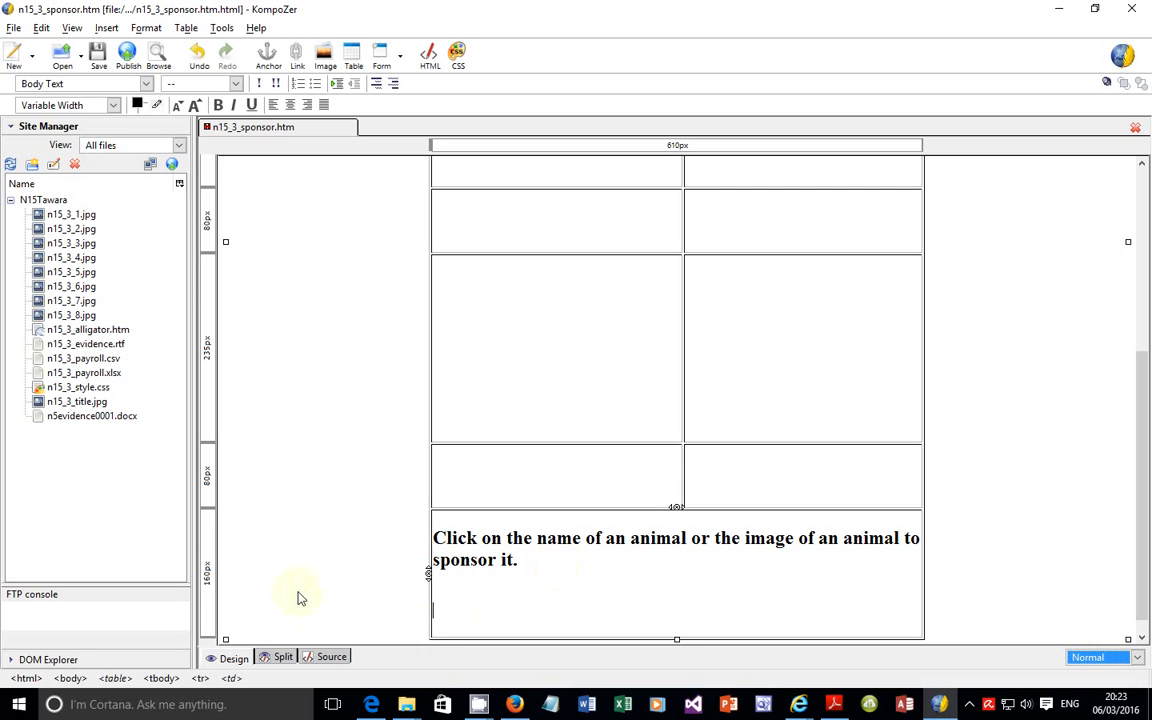
right_click(452, 612)
left_click(508, 406)
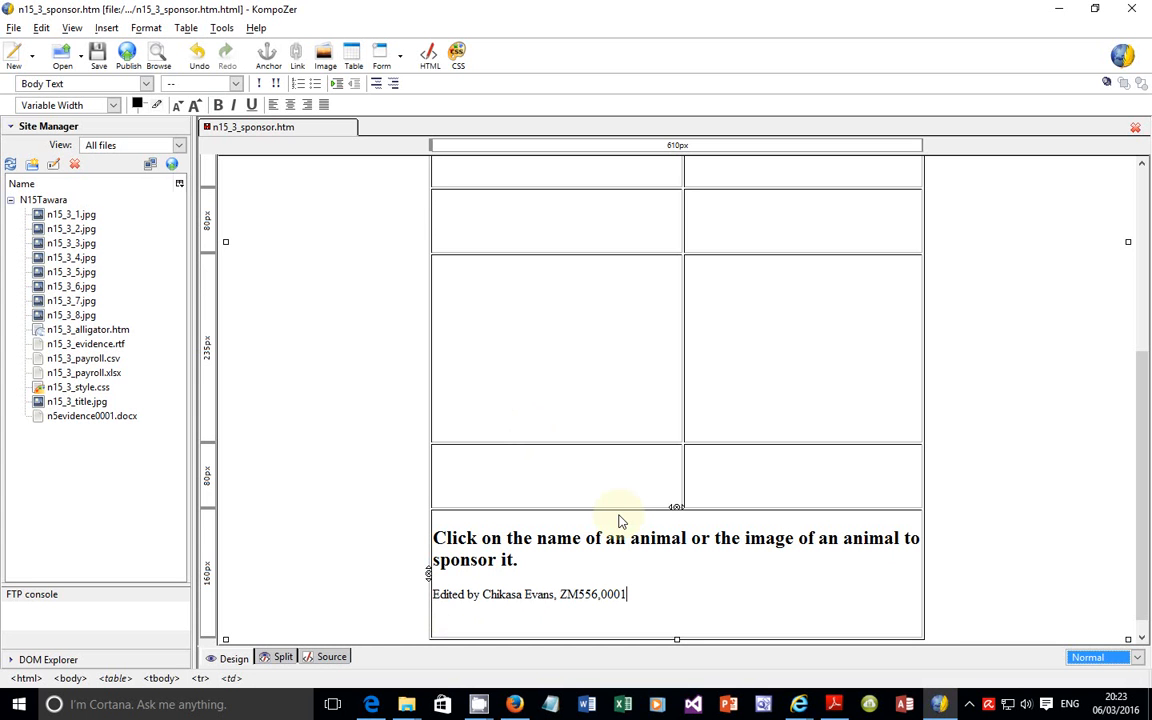
Step: Check the second line's style in question 30, and format the "Edited by" line in KompoZer as Heading 3
left_click(371, 704)
left_click(285, 430)
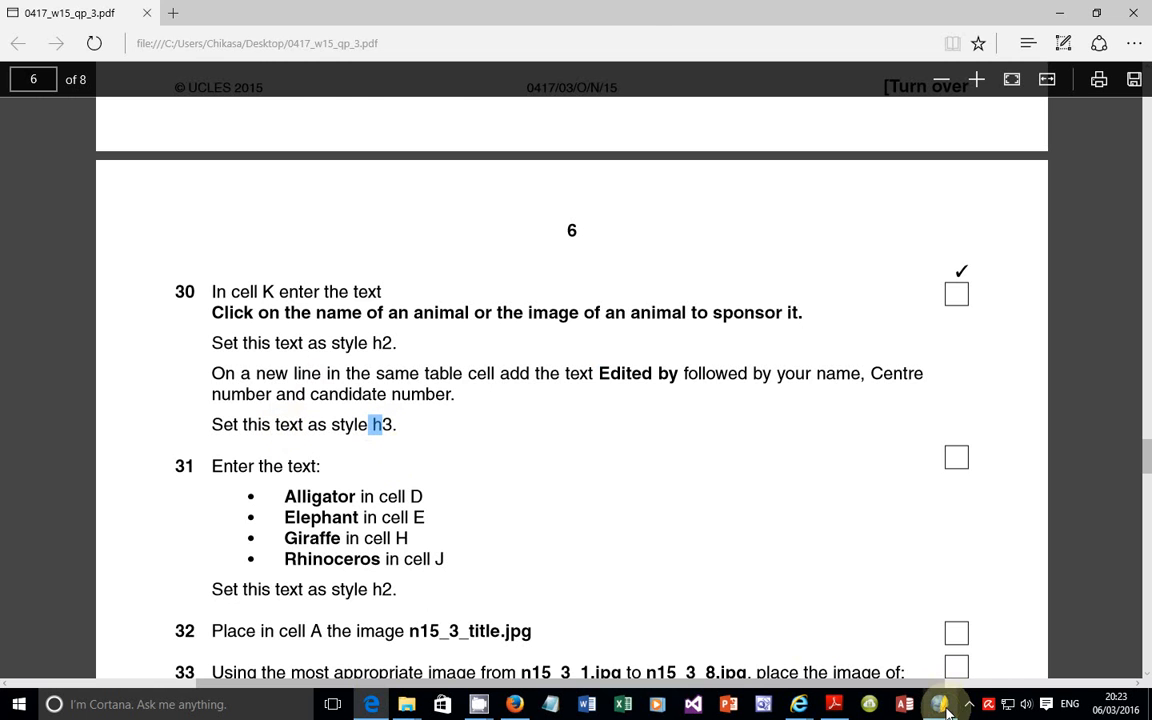
left_click(906, 703)
left_click_drag(627, 595, 601, 552)
left_click(146, 84)
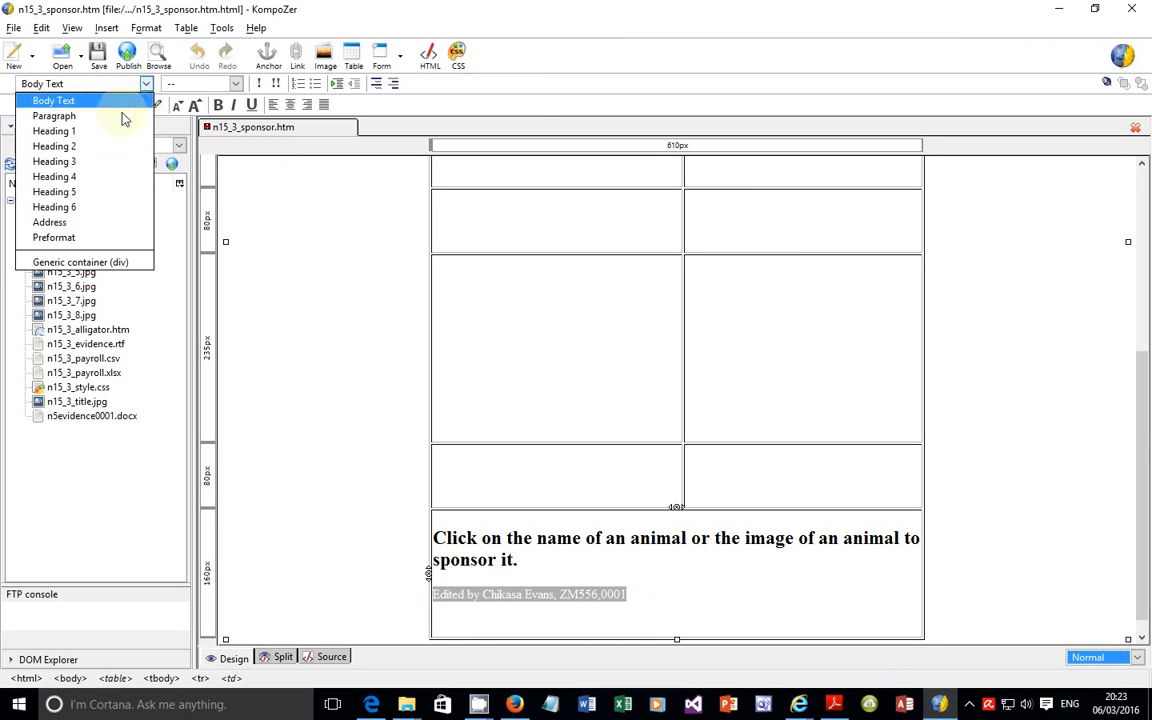
left_click(60, 161)
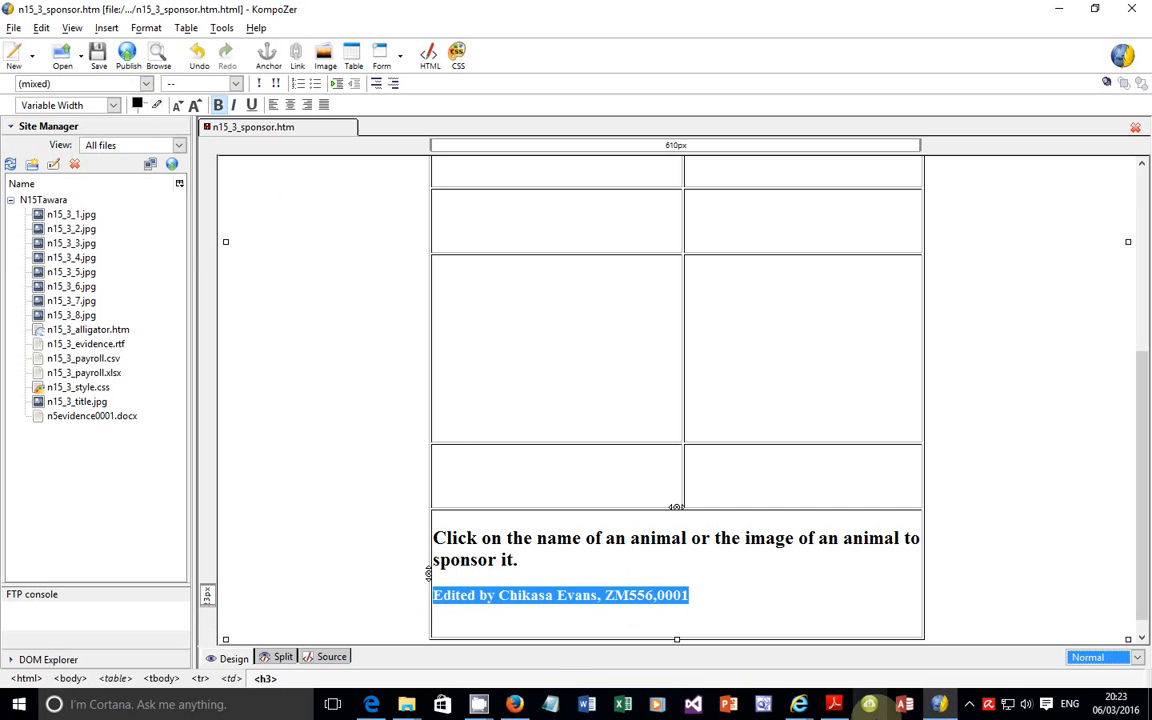
Step: Read question 31 in the exam paper, and enter Alligator in cell D, the left cell of the table's third row in KompoZer
key("alt+Tab")
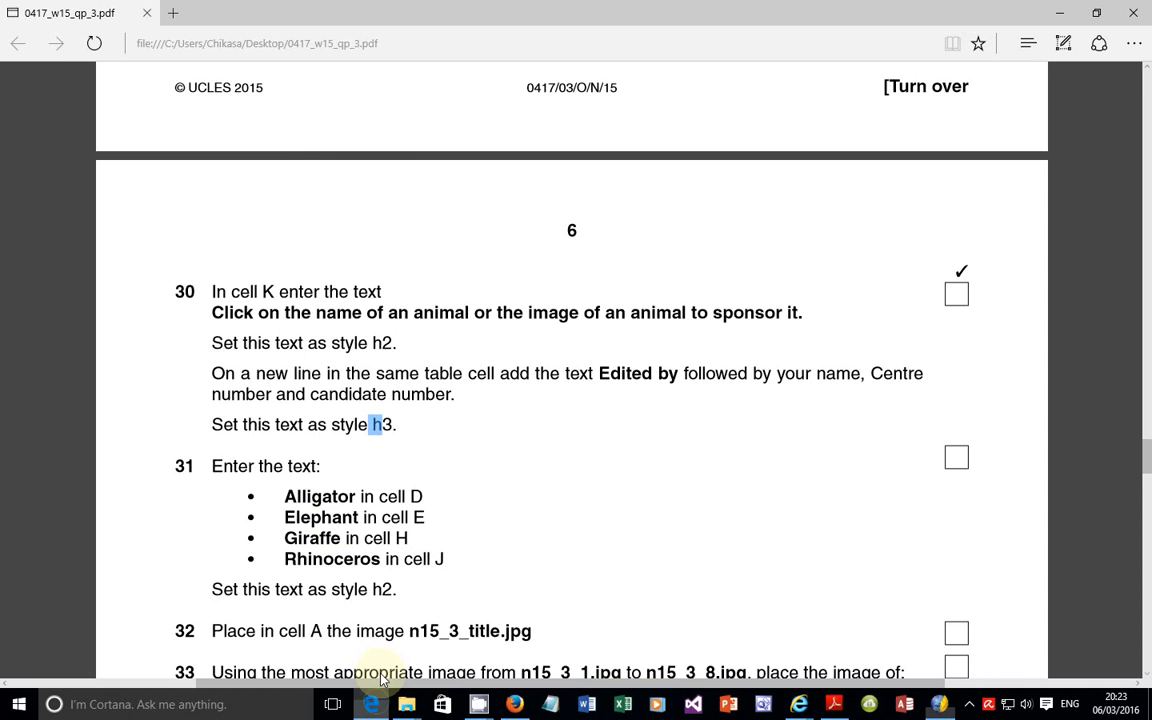
scroll(265, 292, "down", 2)
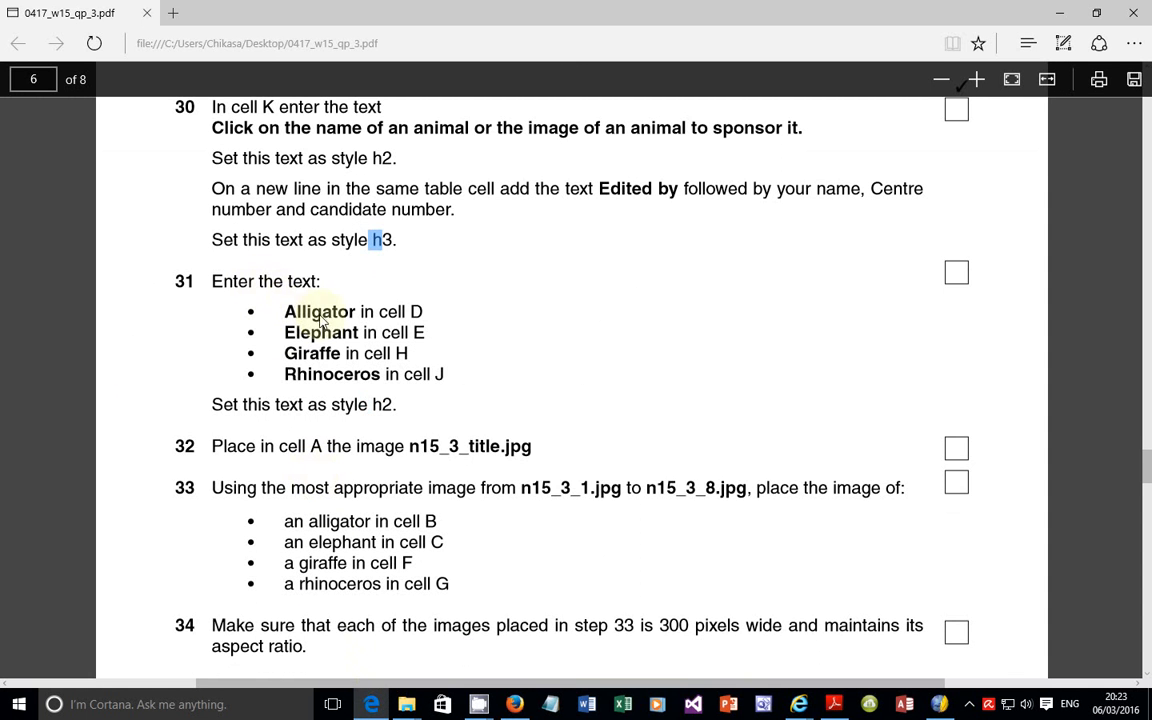
left_click(305, 332)
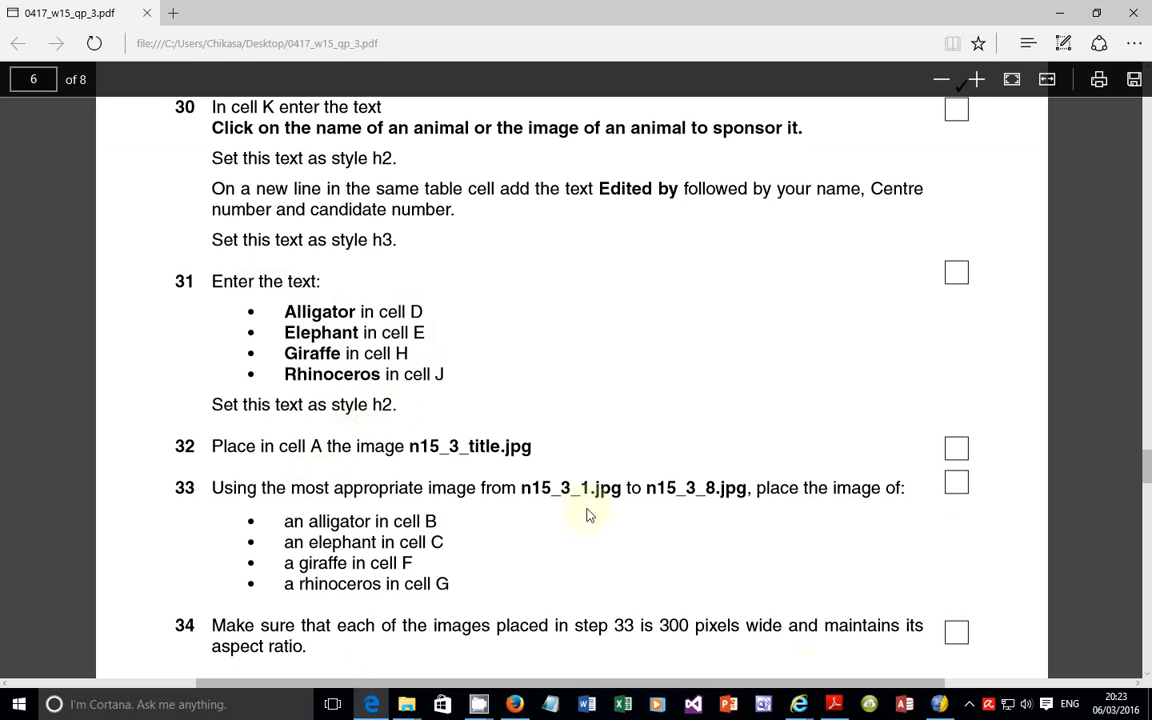
key("alt+Tab")
scroll(517, 311, "up", 5)
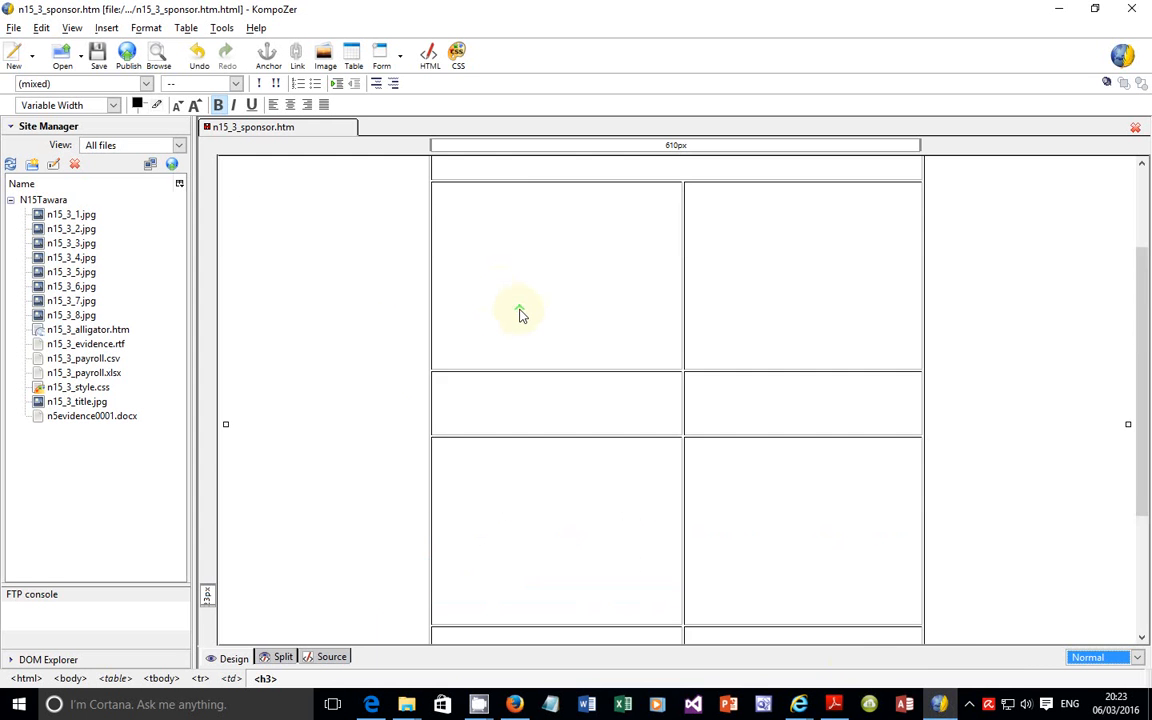
left_click(552, 450)
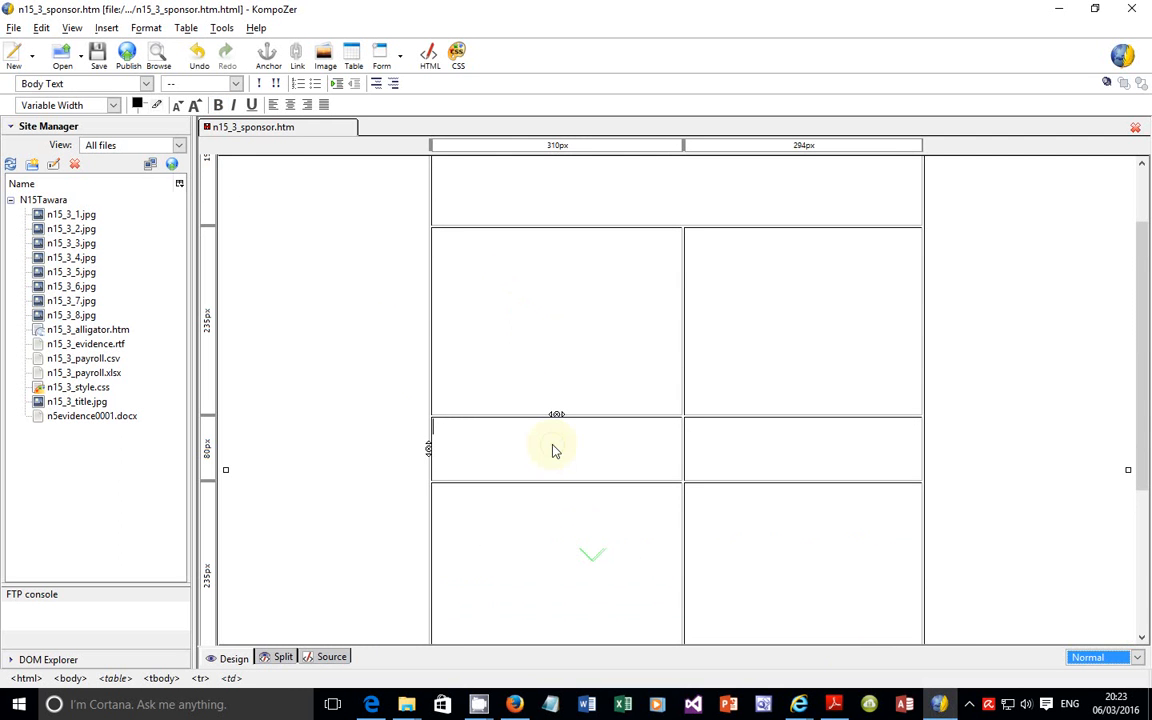
type("Alligator")
Step: Enter Elephant in the cell beside Alligator, and Giraffe and Rhinoceros in the left and right cells of the fifth row
left_click(742, 437)
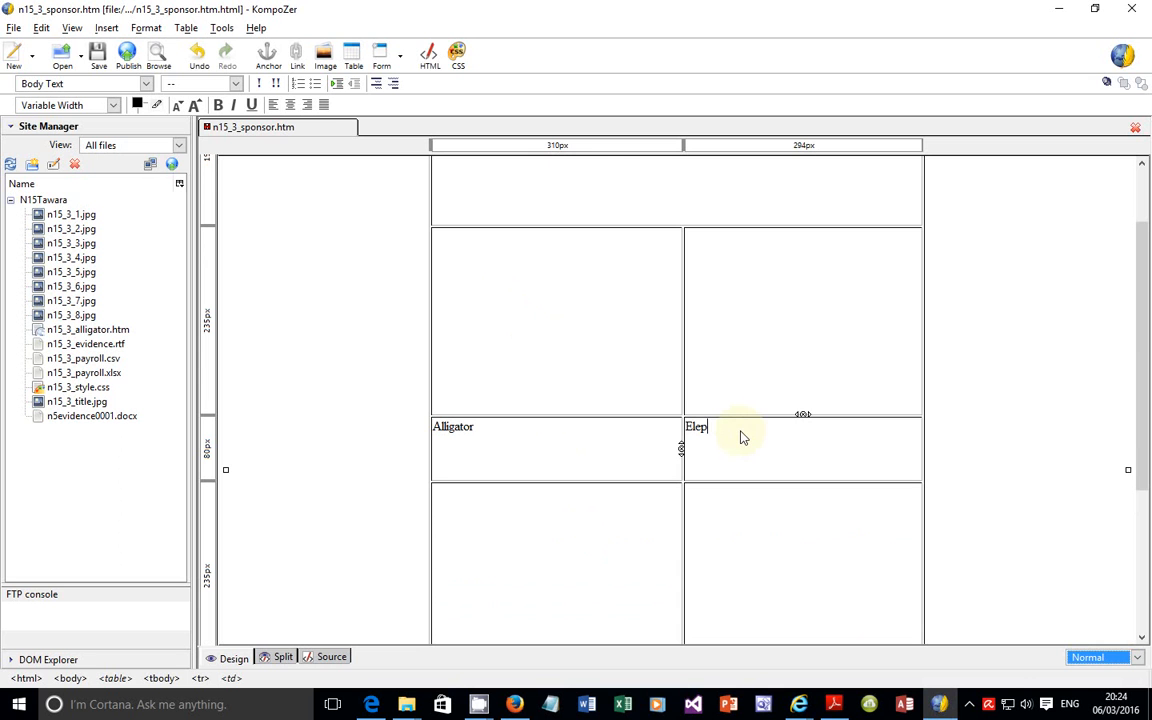
scroll(740, 468, "down", 3)
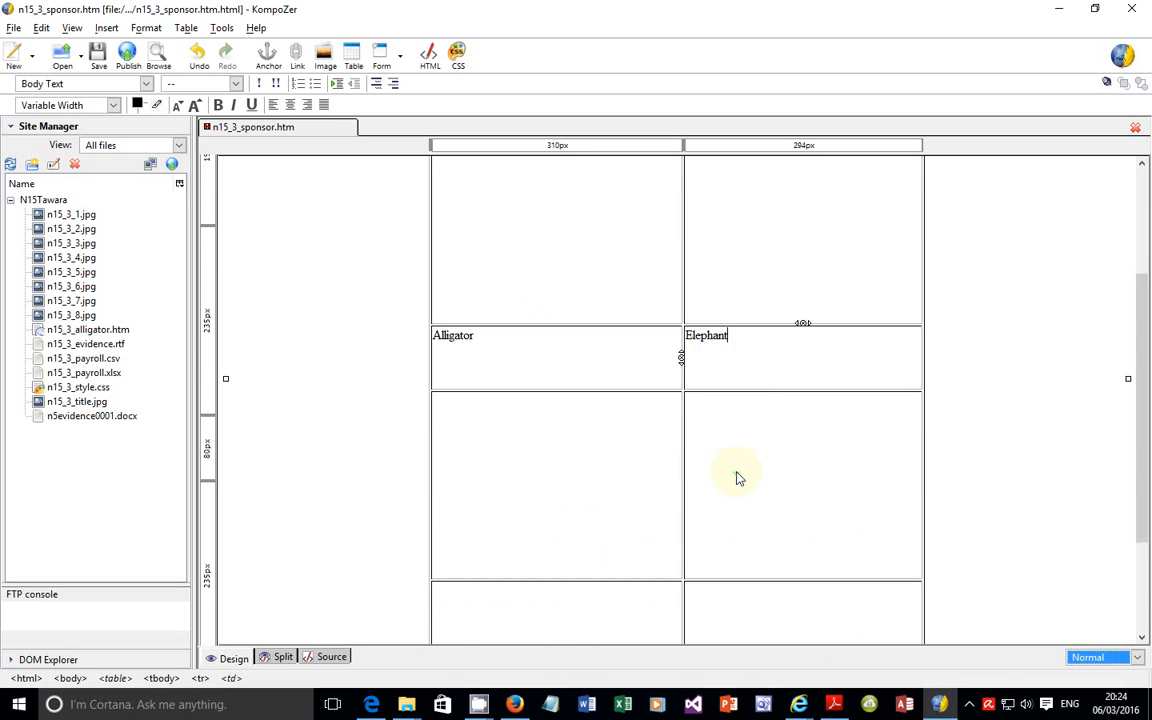
left_click(587, 478)
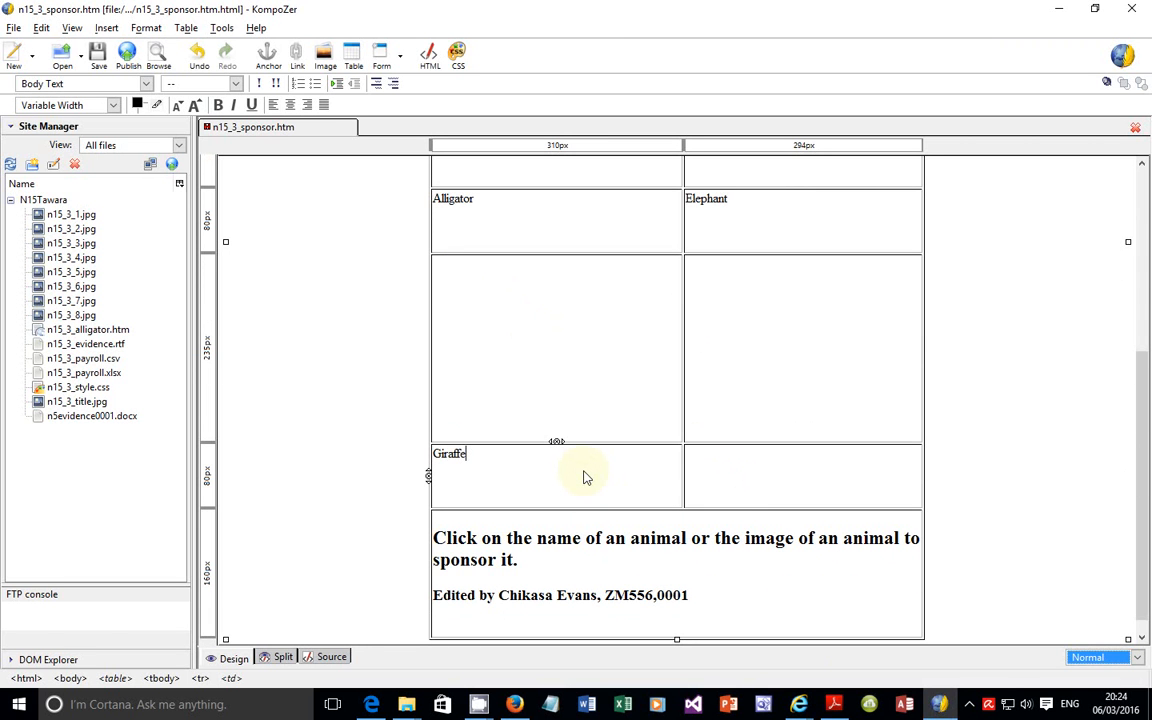
left_click(727, 469)
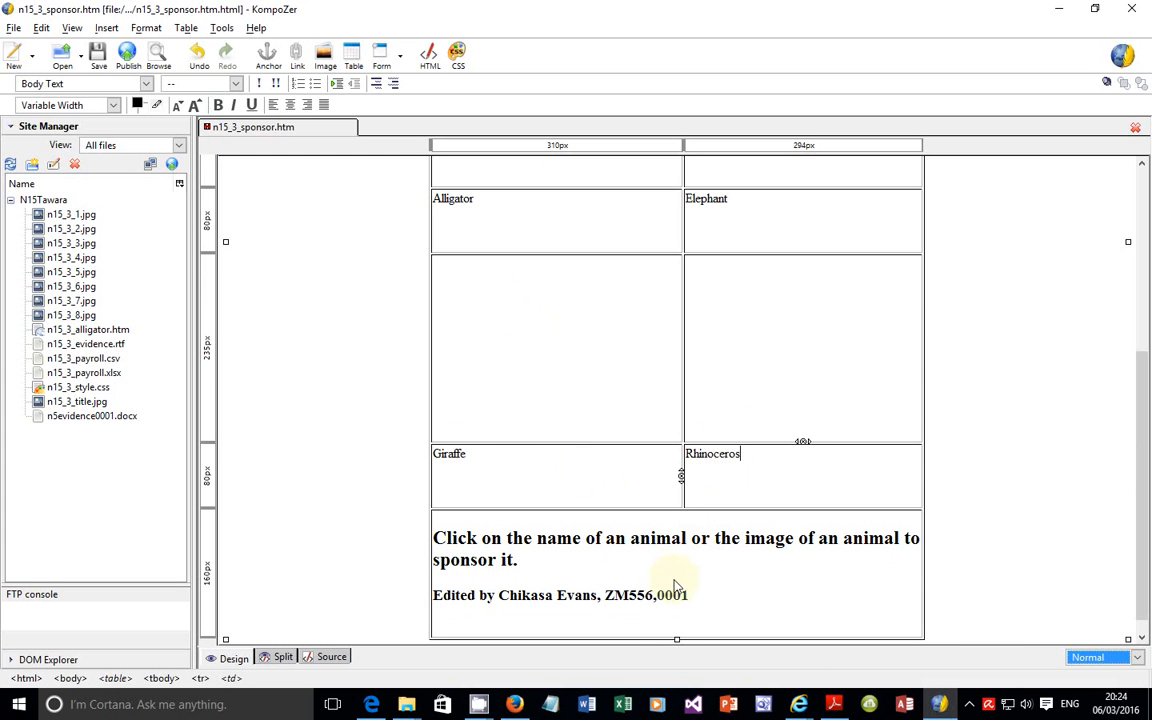
Step: Replace the word in cell J with "rhinoceros" copied from question 33 of the exam paper, and capitalise it as Rhinoceros
key("alt+Tab")
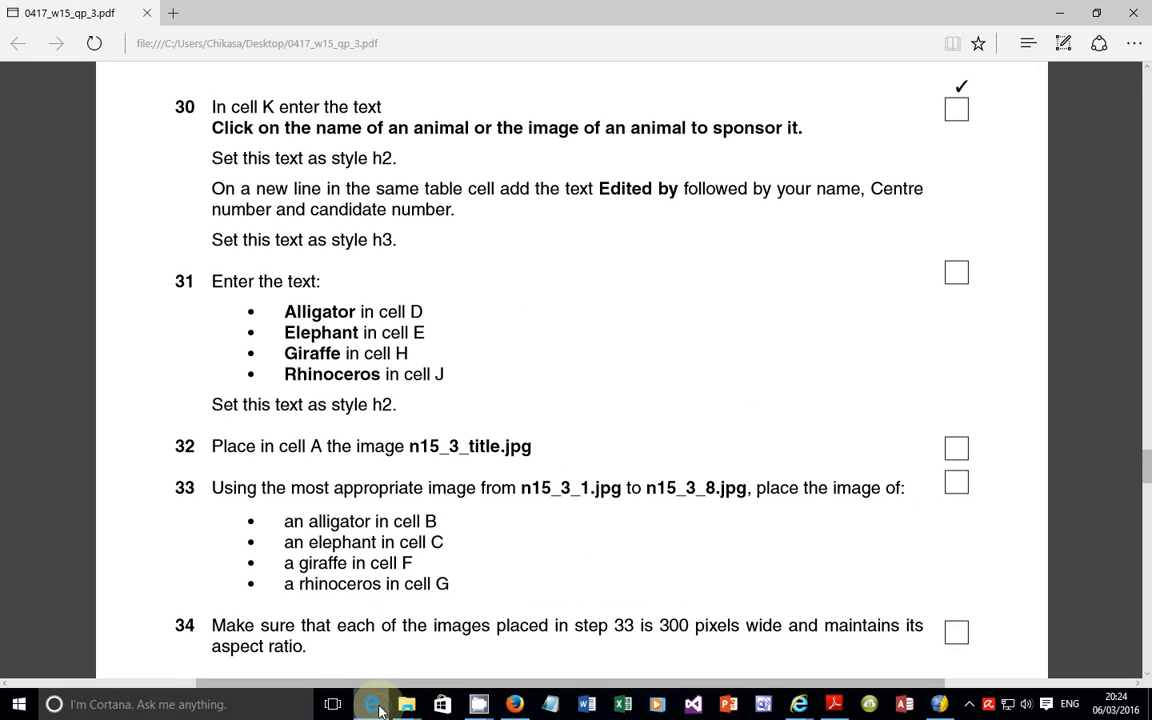
double_click(340, 584)
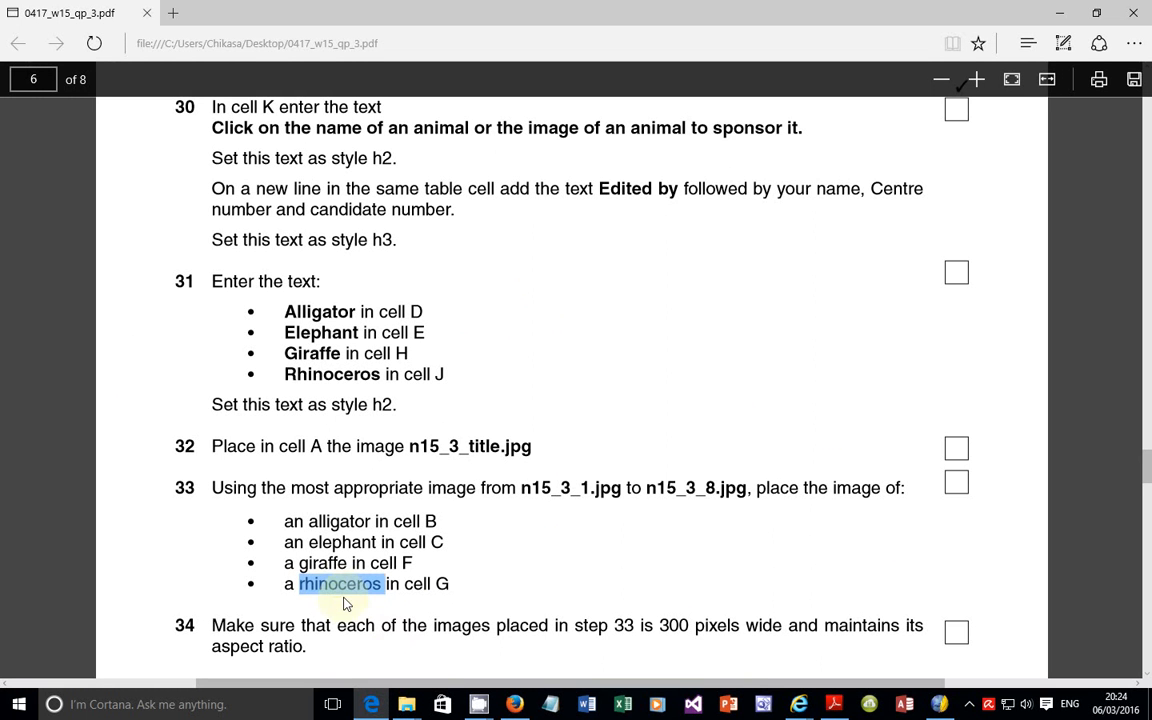
left_click(938, 704)
double_click(712, 455)
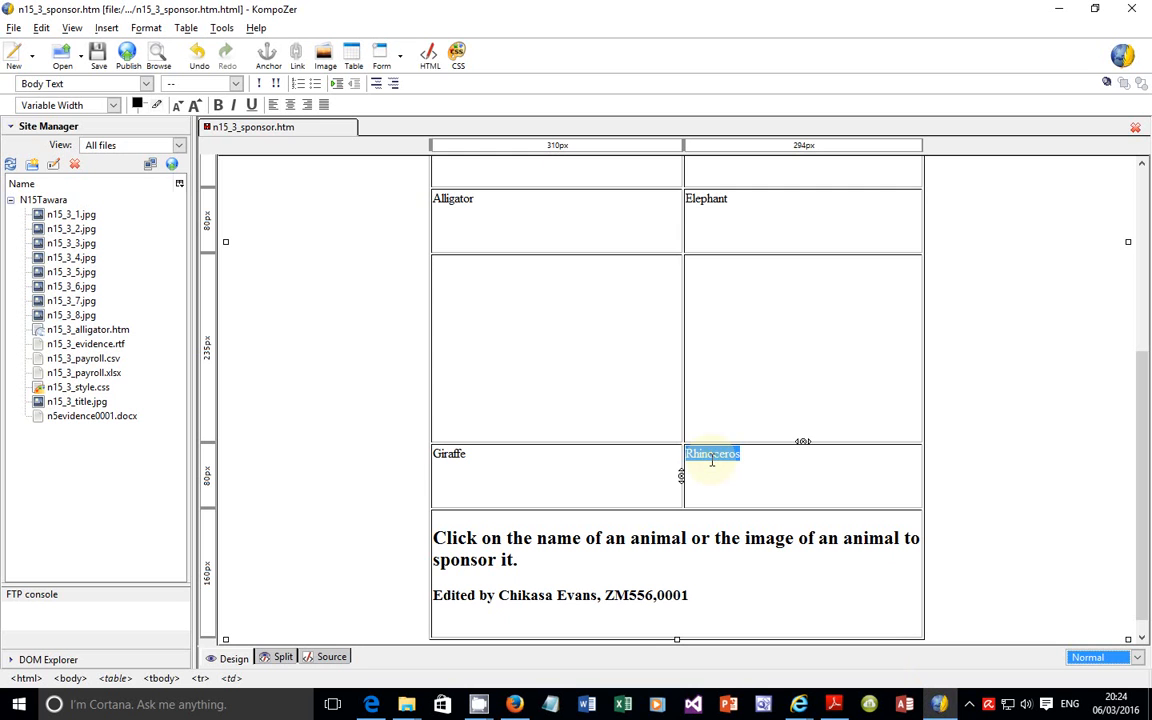
key("ctrl+v")
left_click(690, 454)
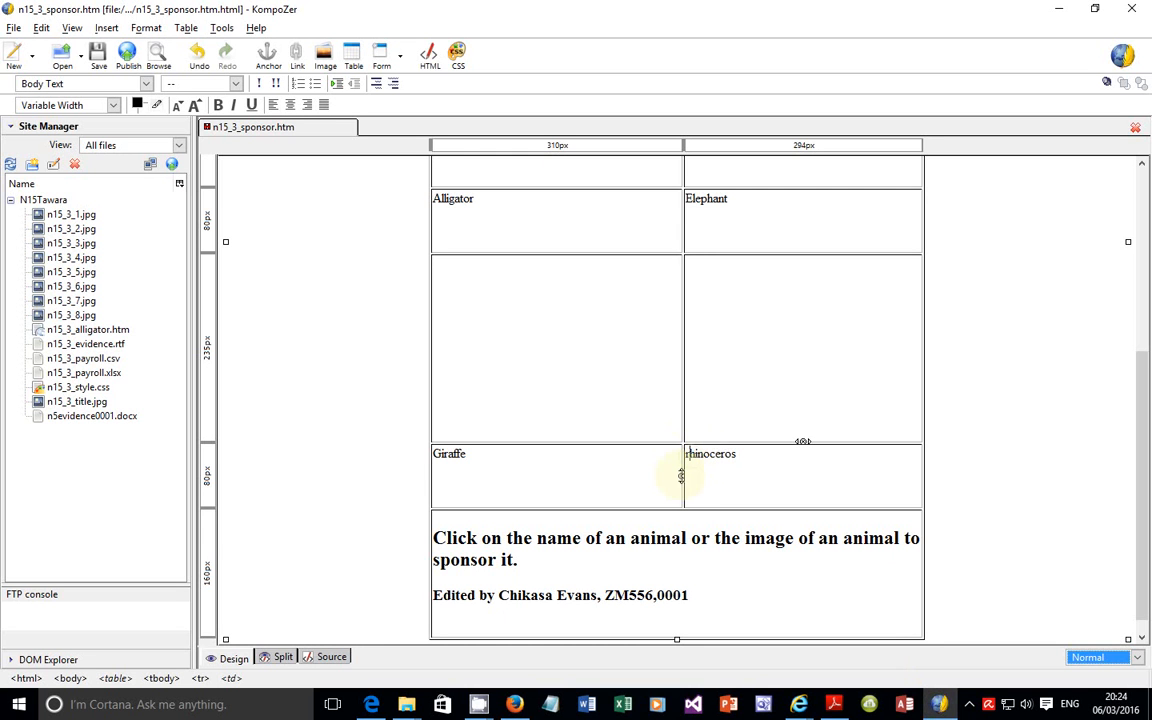
key("BackSpace")
type("R")
Step: Check the required text style in question 31 of the exam paper, and format Alligator in KompoZer as Heading 2
double_click(452, 204)
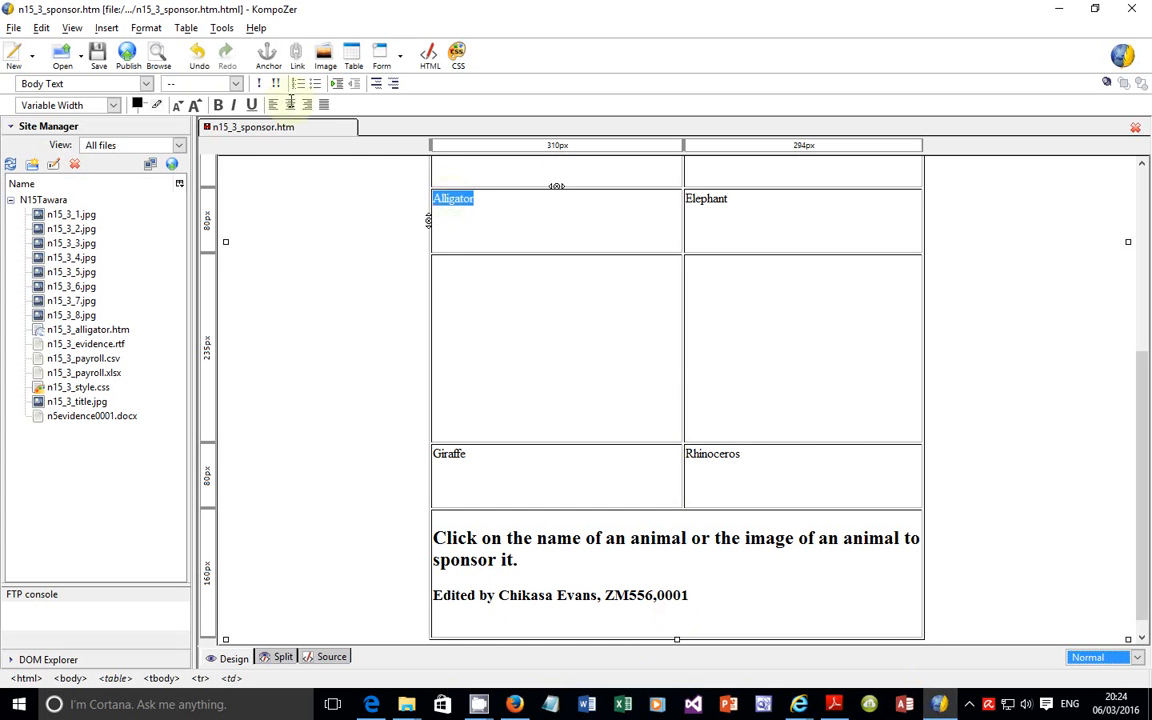
left_click(372, 705)
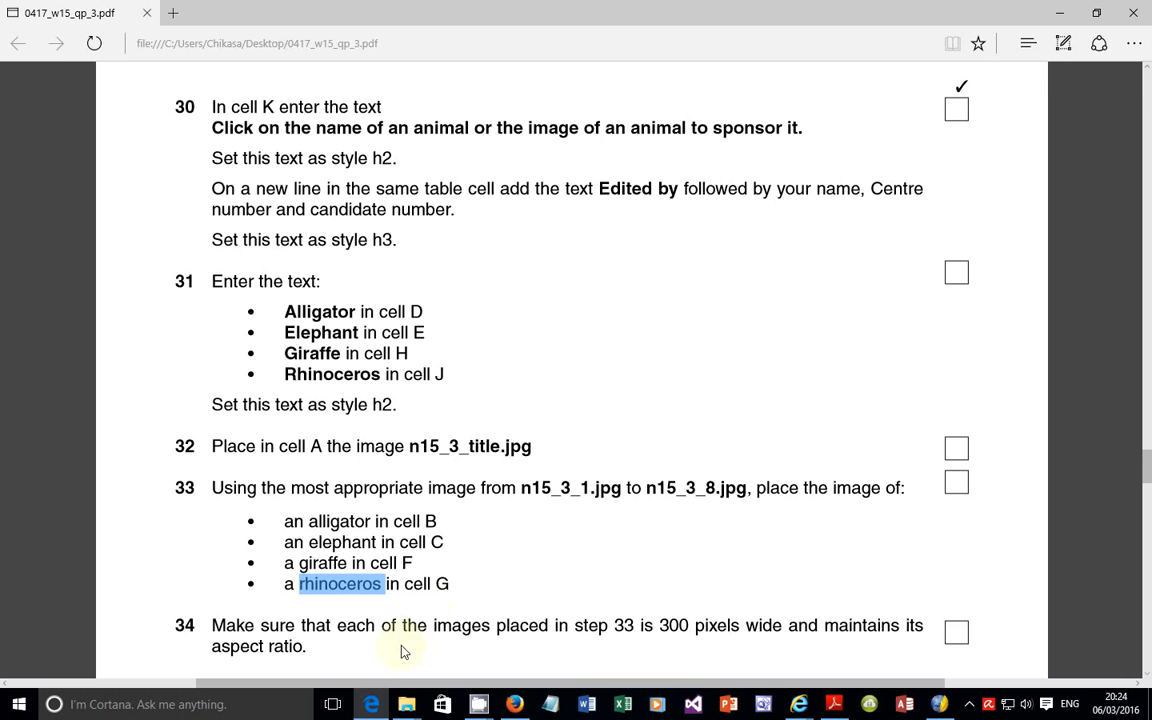
scroll(437, 595, "down", 2)
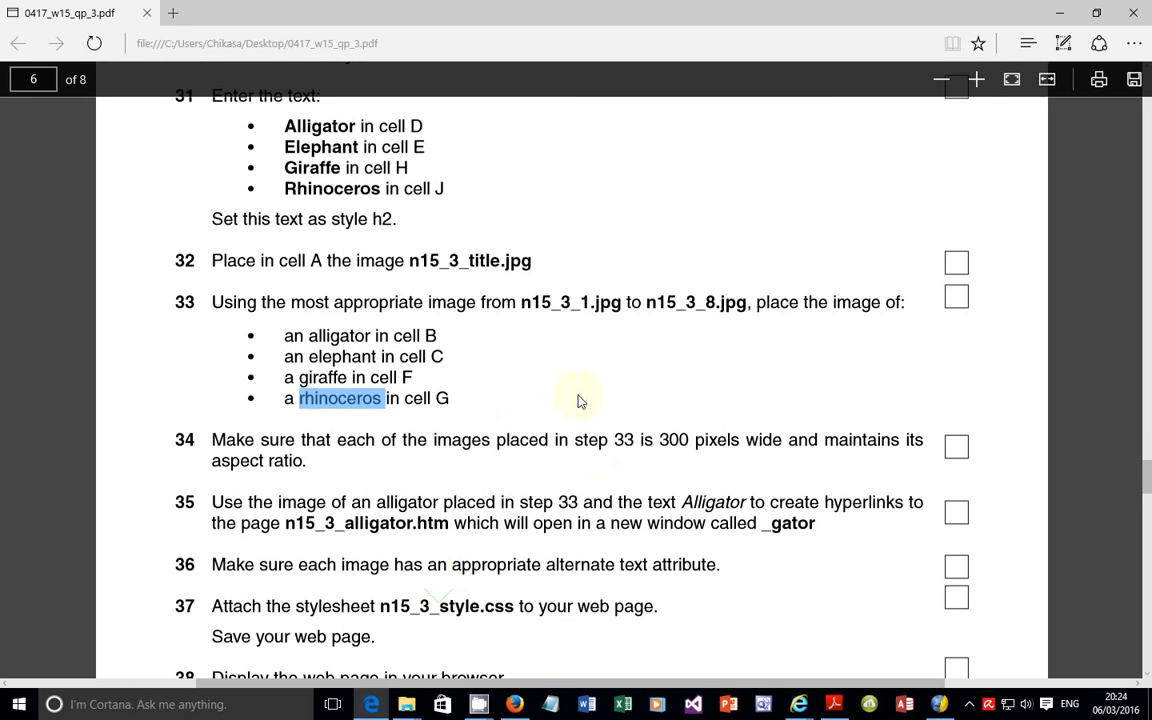
scroll(540, 405, "up", 3)
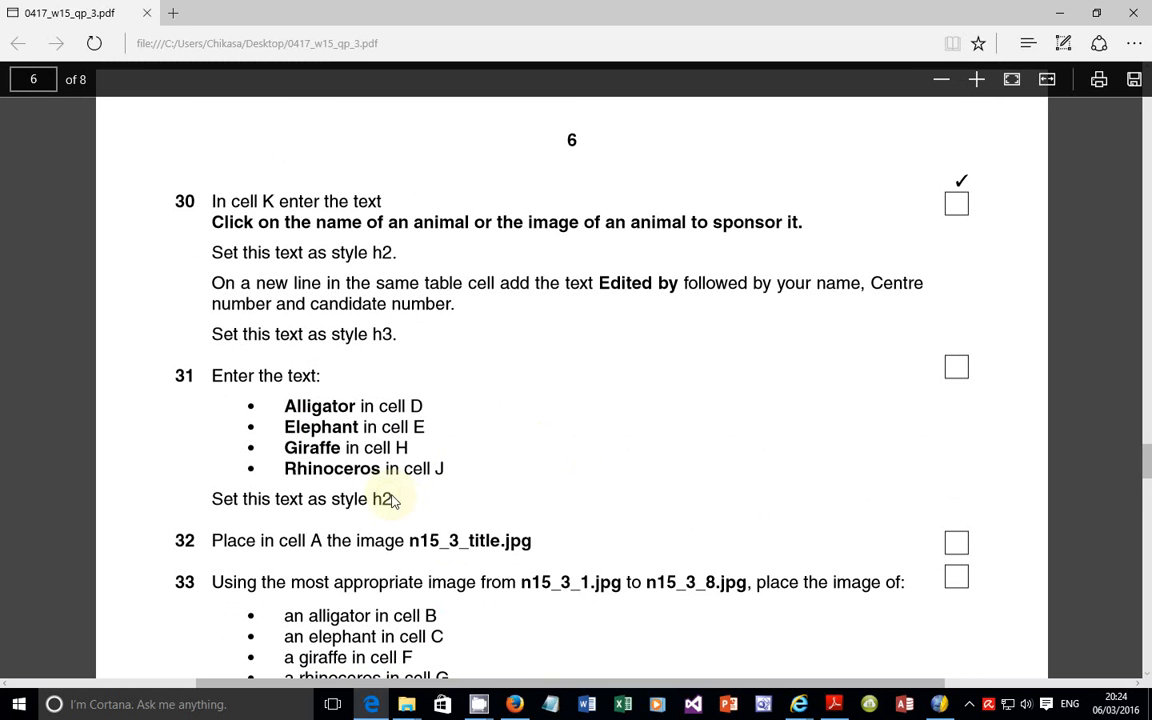
left_click_drag(392, 501, 370, 500)
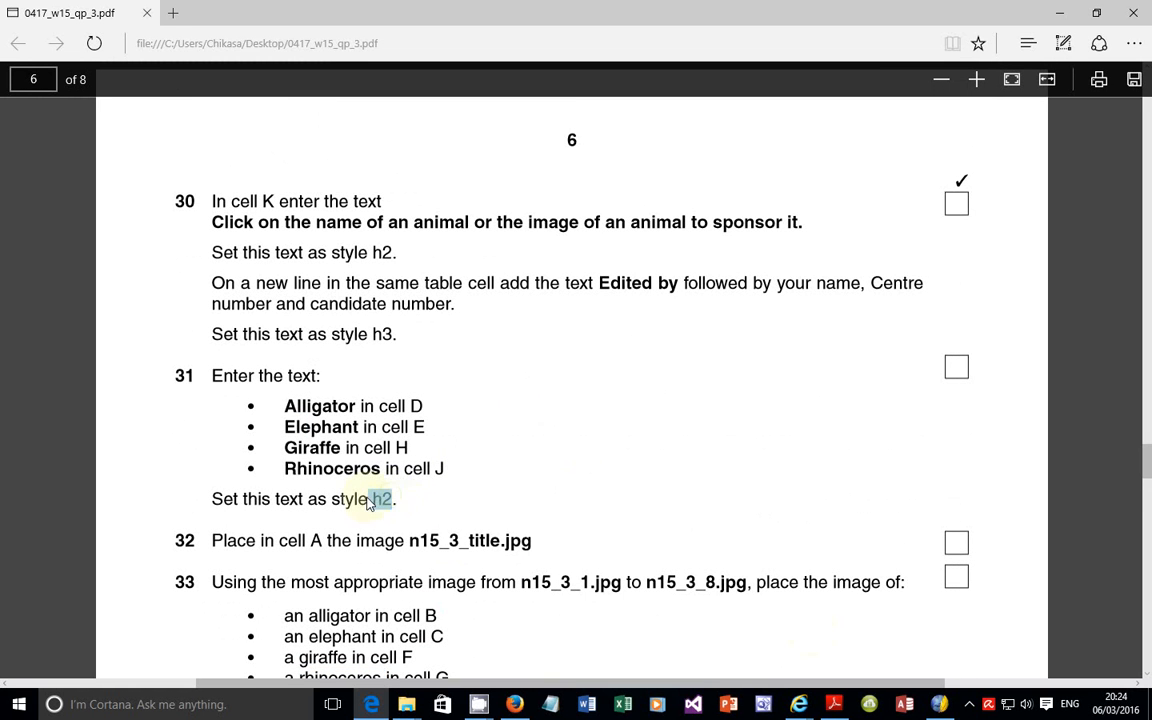
left_click(941, 706)
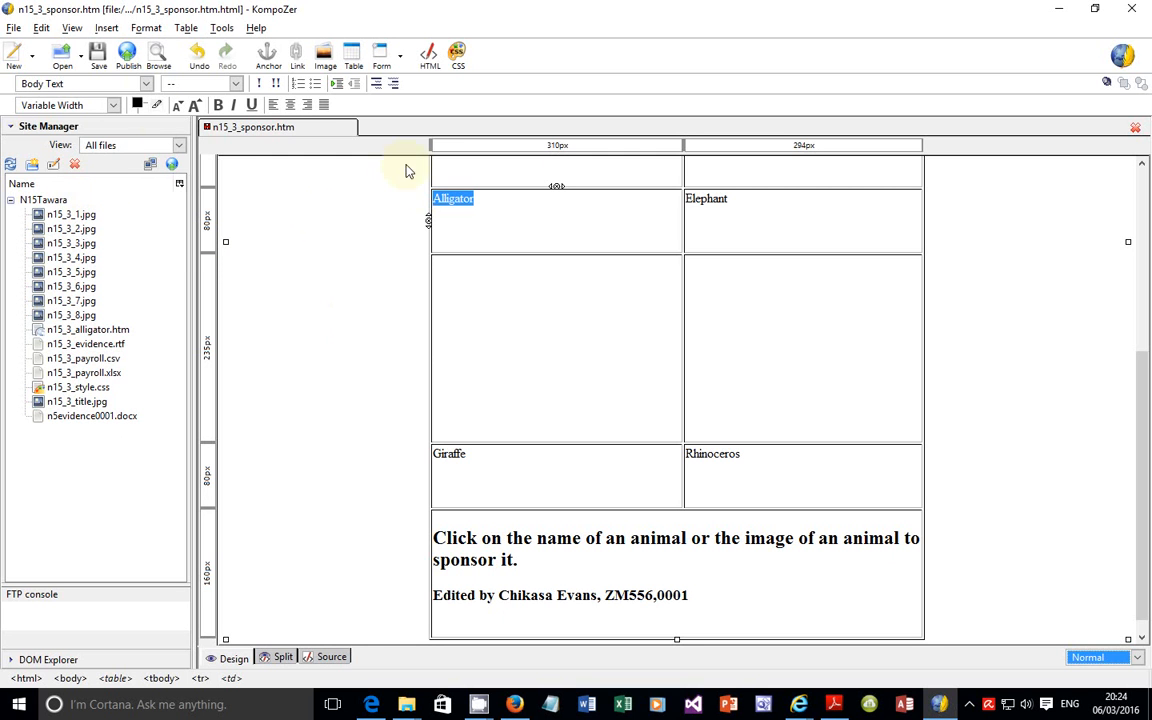
left_click(147, 84)
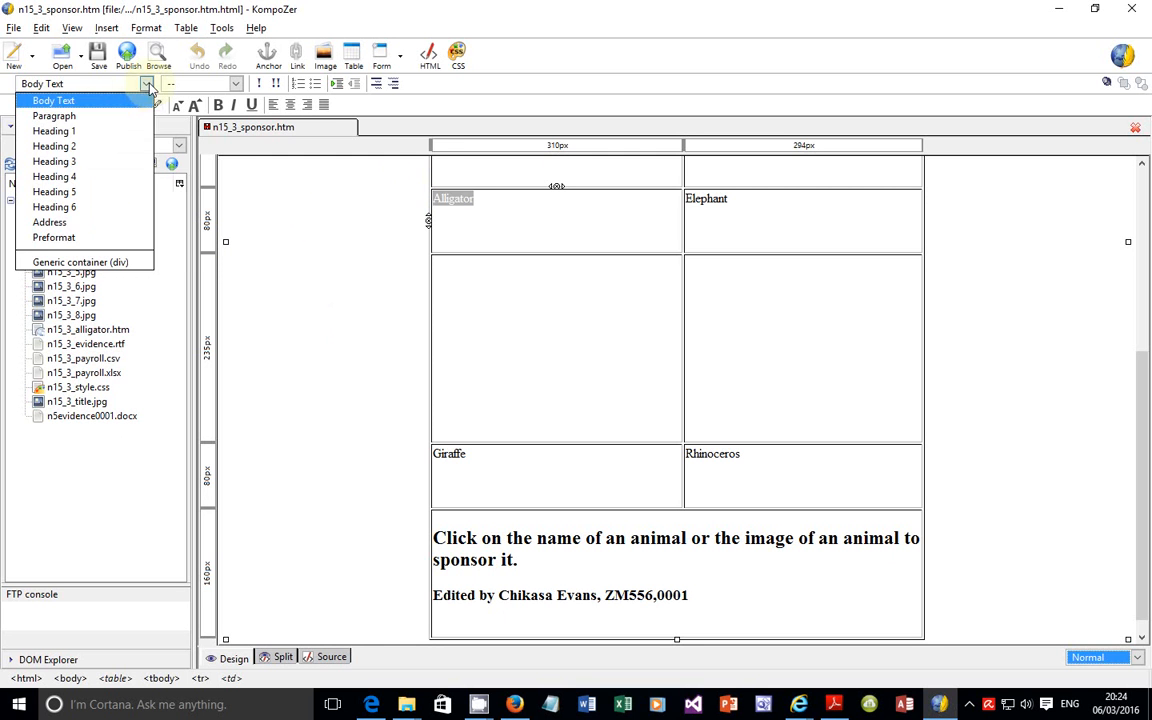
left_click(72, 148)
Step: Format the words Elephant, Giraffe and Rhinoceros in their table cells as Heading 2
double_click(692, 204)
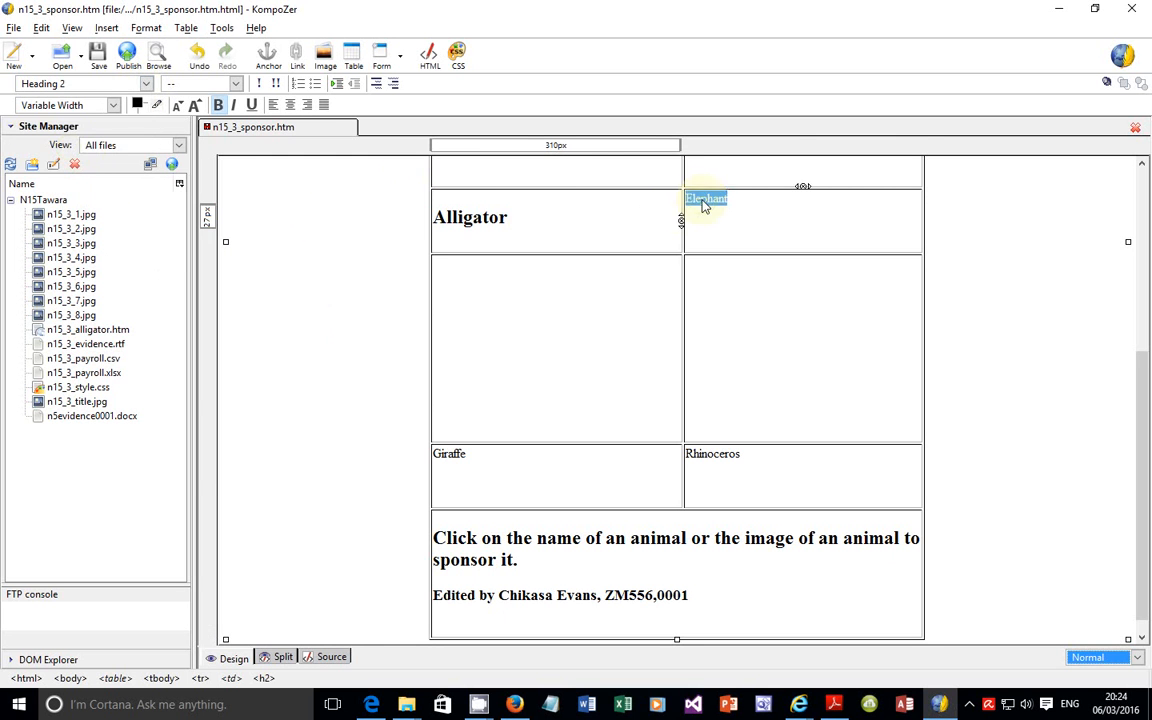
left_click(147, 84)
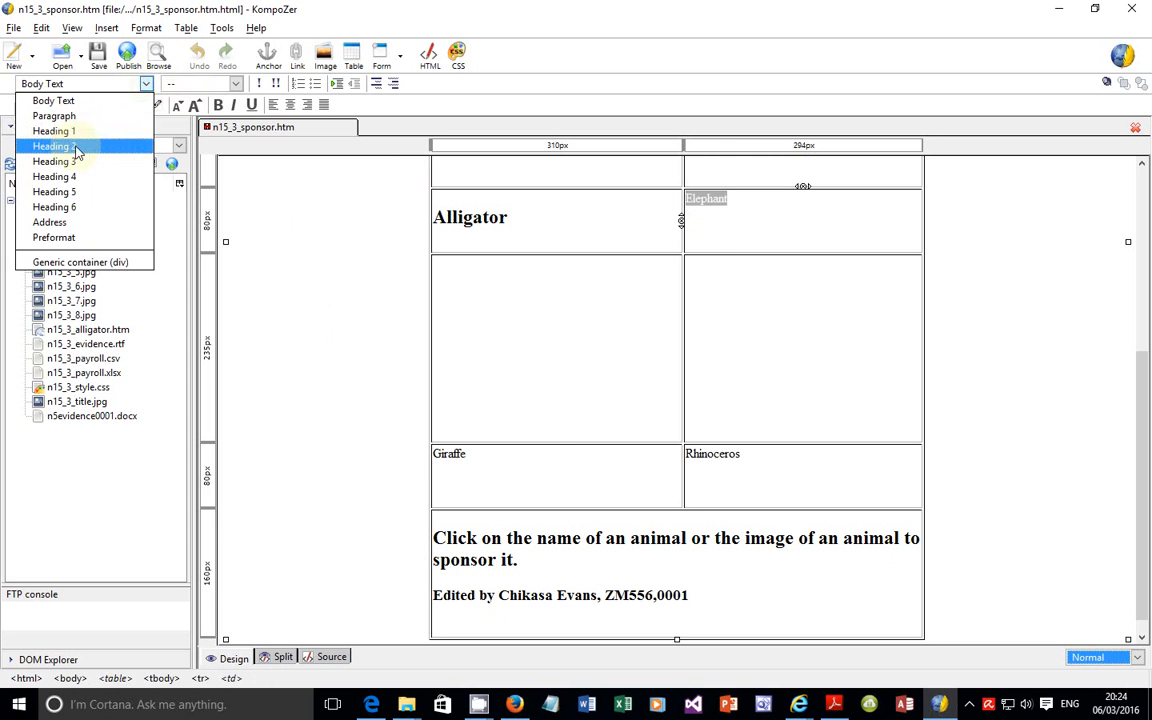
left_click(72, 148)
double_click(455, 454)
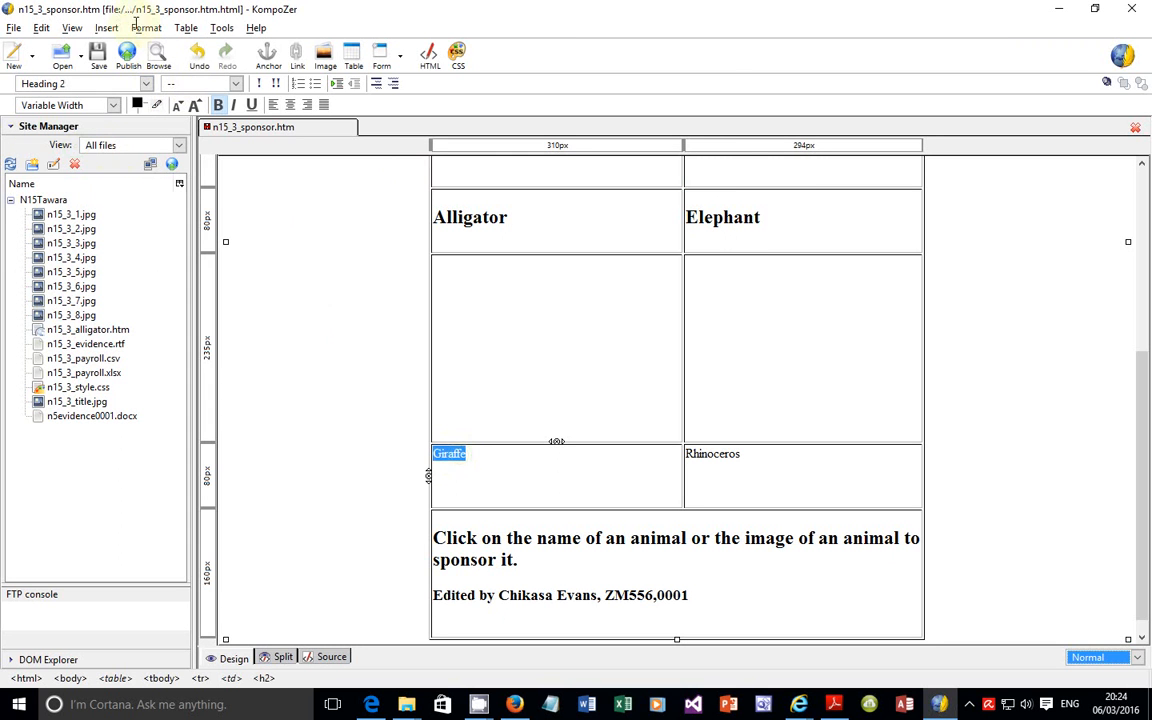
left_click(147, 84)
left_click(54, 146)
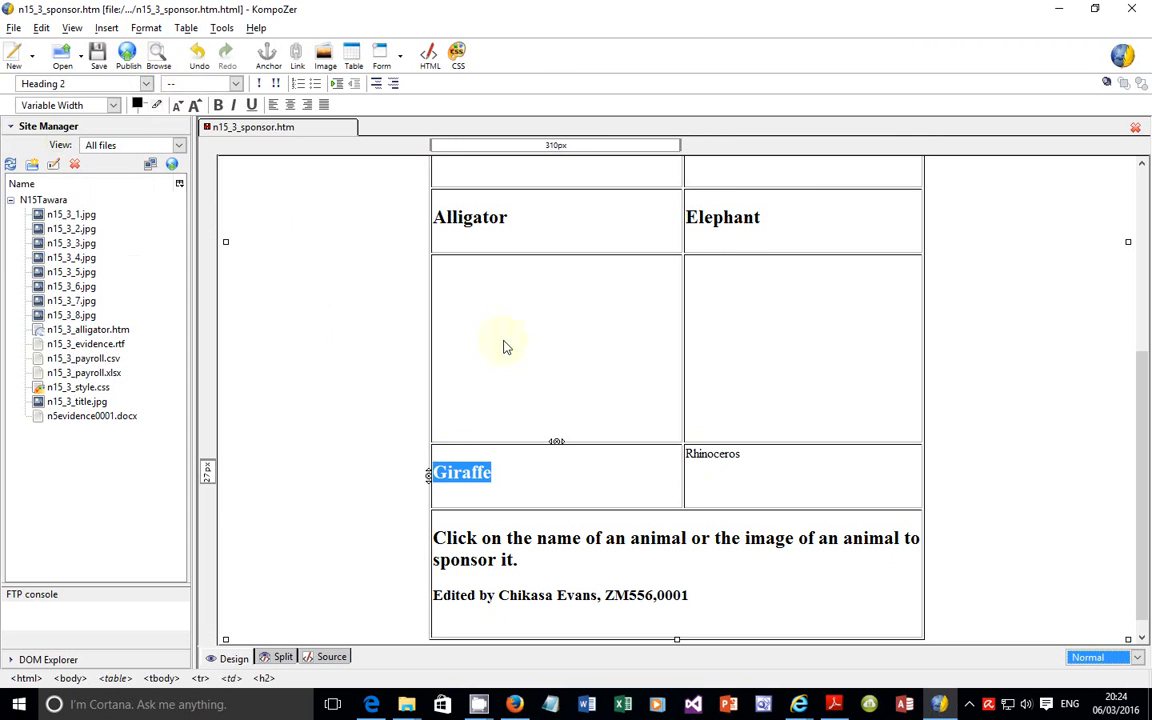
double_click(705, 454)
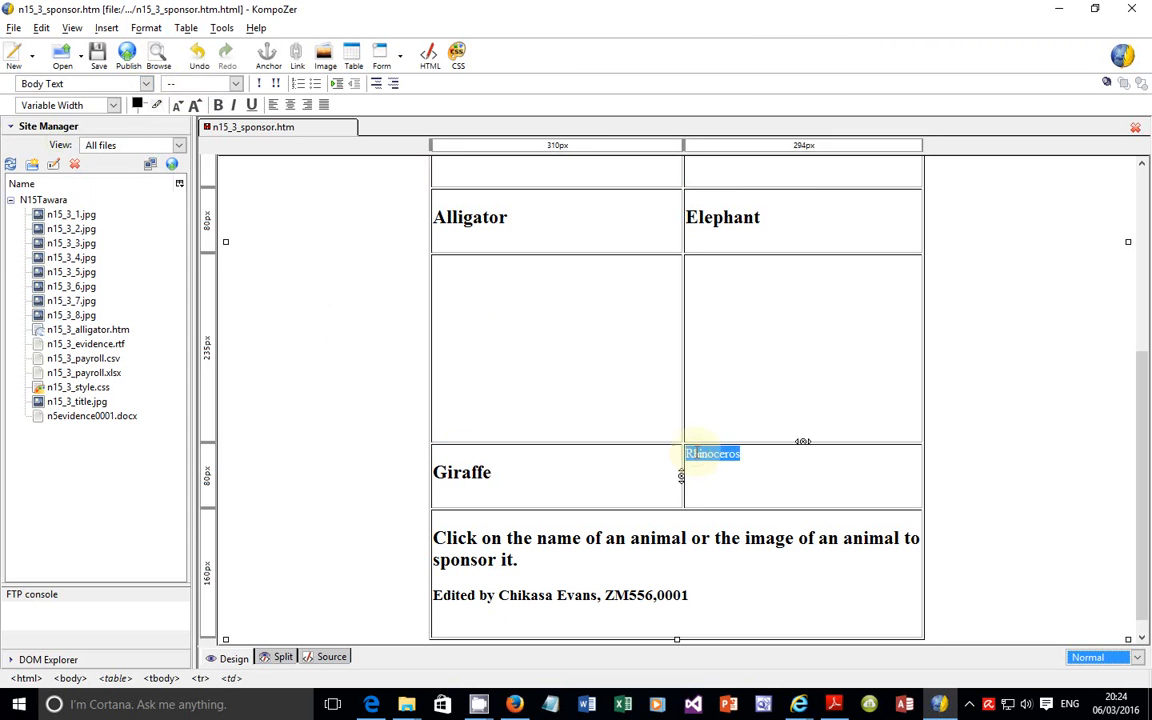
left_click(147, 84)
left_click(76, 147)
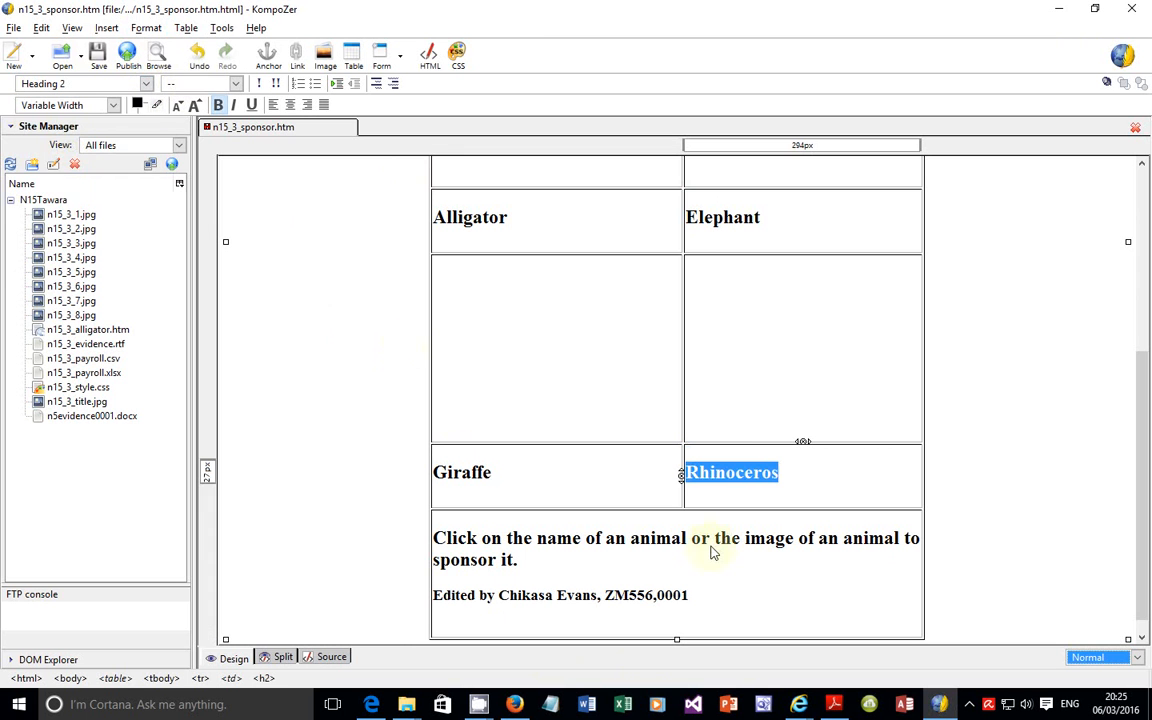
Step: Read question 32 in the exam paper, and place the image n15_3_title.jpg in cell A, the top table cell in KompoZer
left_click(362, 706)
scroll(373, 579, "down", 3)
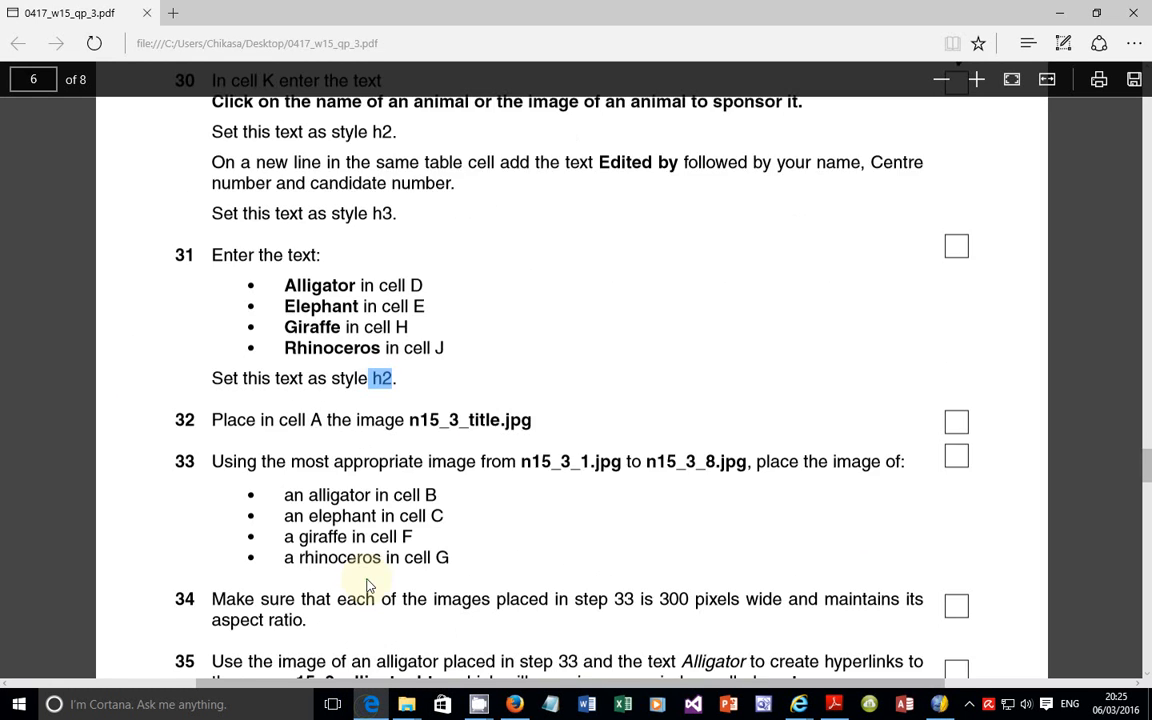
left_click_drag(226, 357, 500, 358)
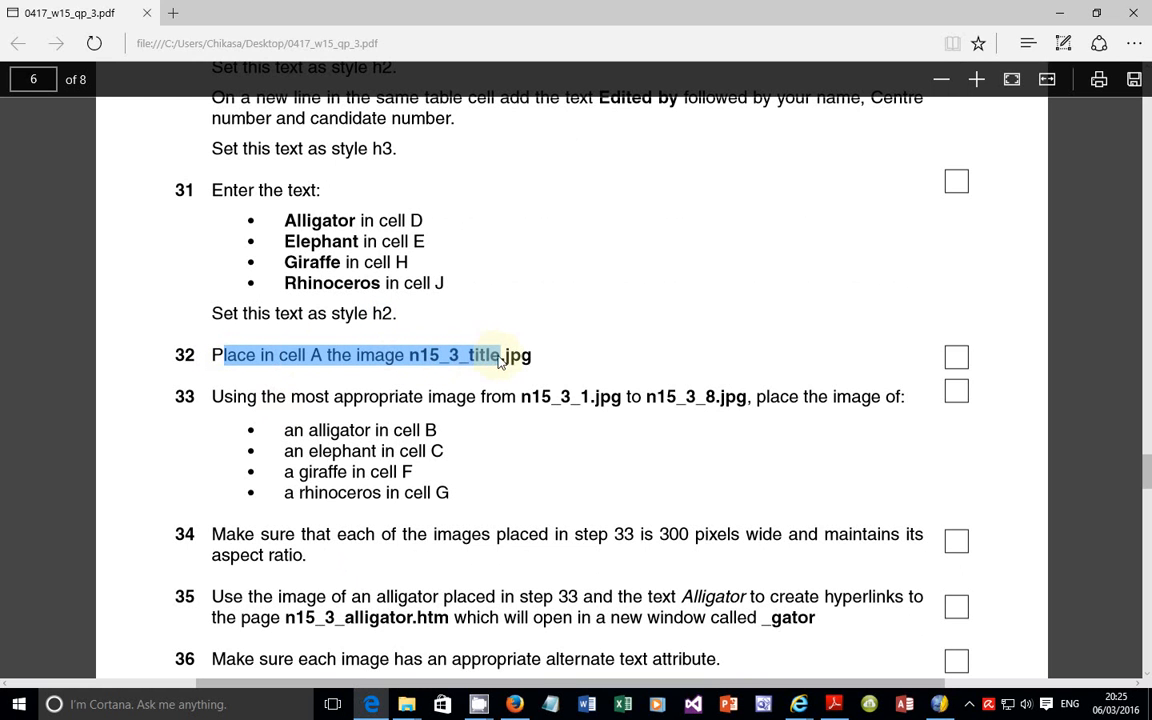
left_click(938, 704)
scroll(568, 320, "up", 5)
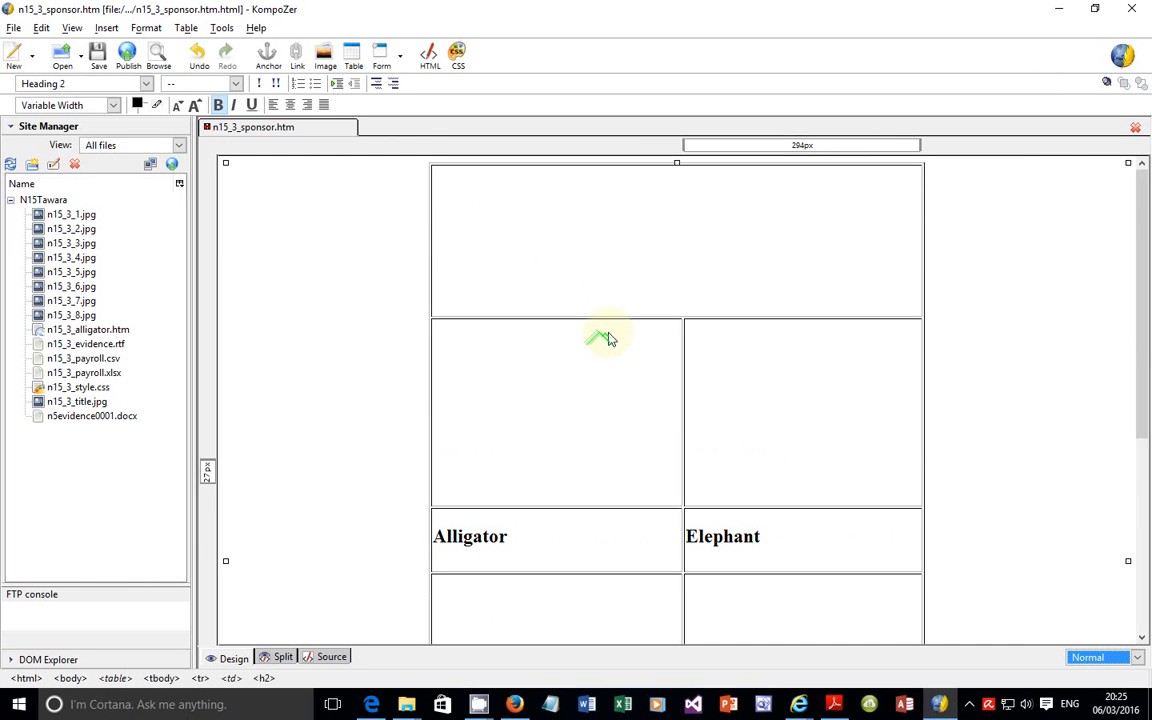
left_click(580, 218)
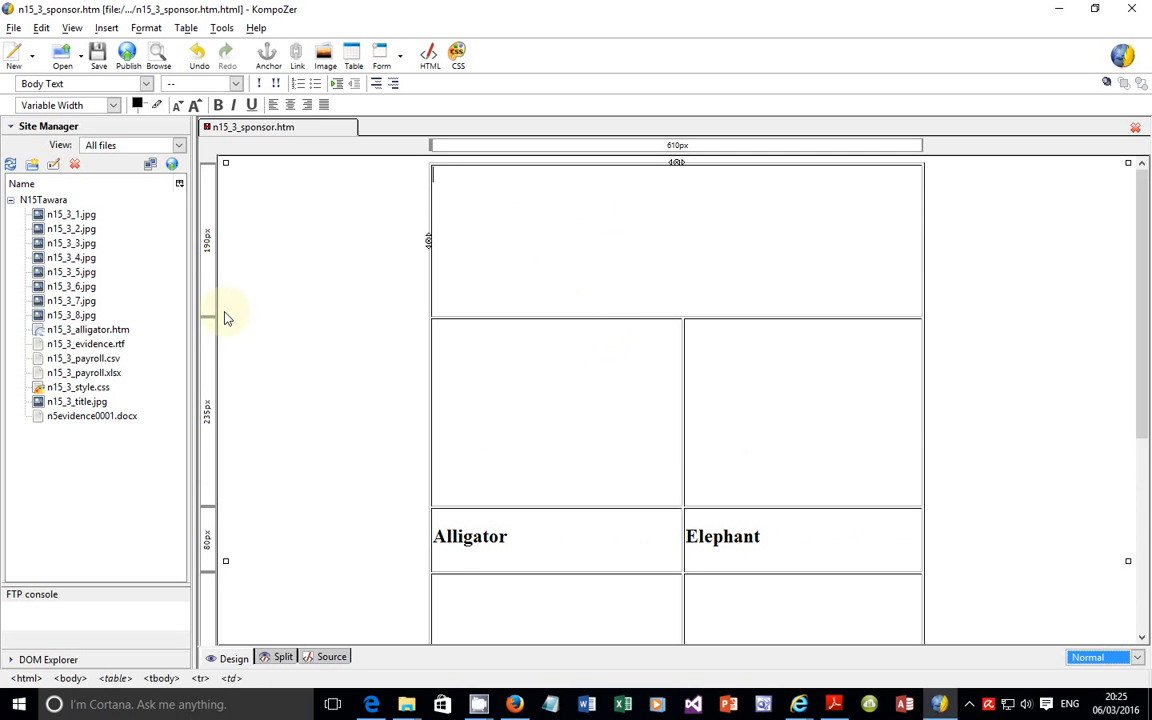
left_click(84, 405)
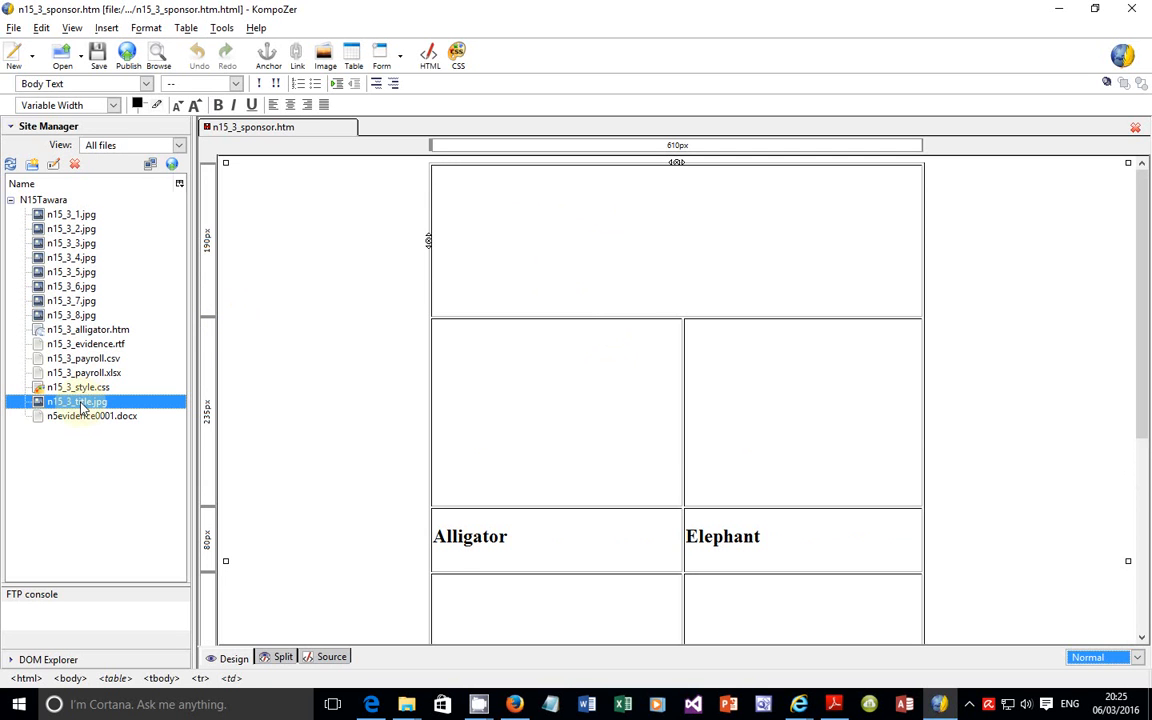
left_click_drag(84, 405, 66, 233)
left_click_drag(73, 405, 476, 232)
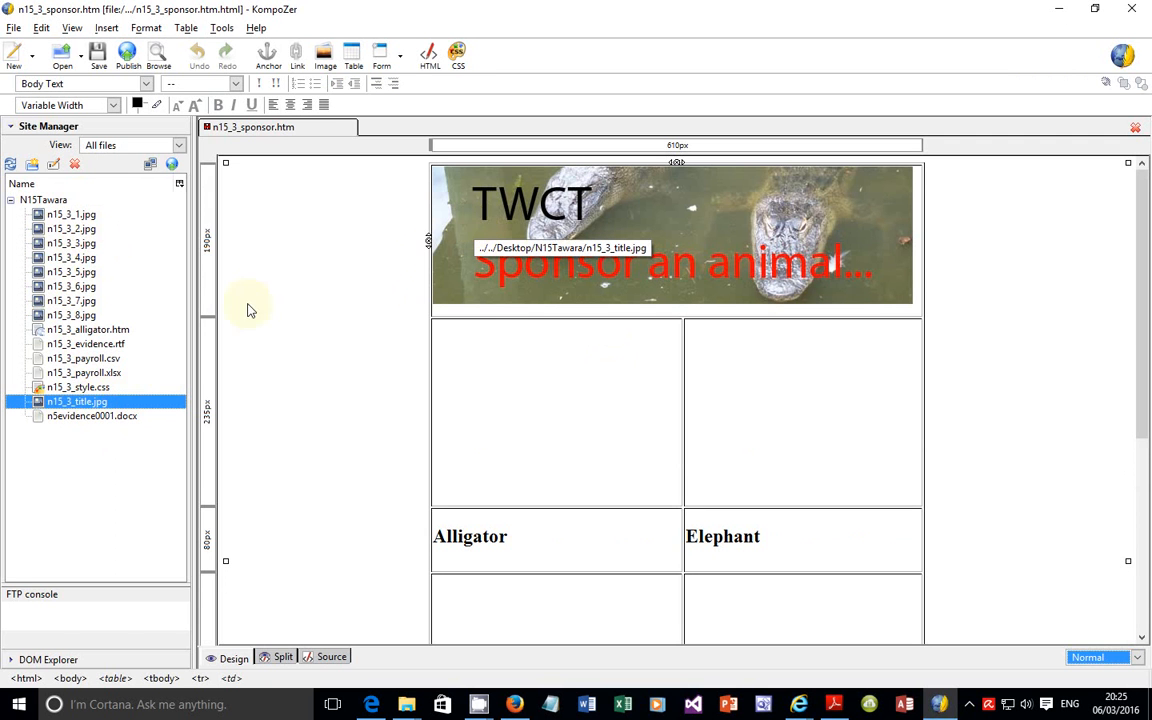
Step: Read in question 33 of the exam paper which cell the alligator image belongs in, and return to KompoZer
left_click(371, 704)
left_click(211, 410)
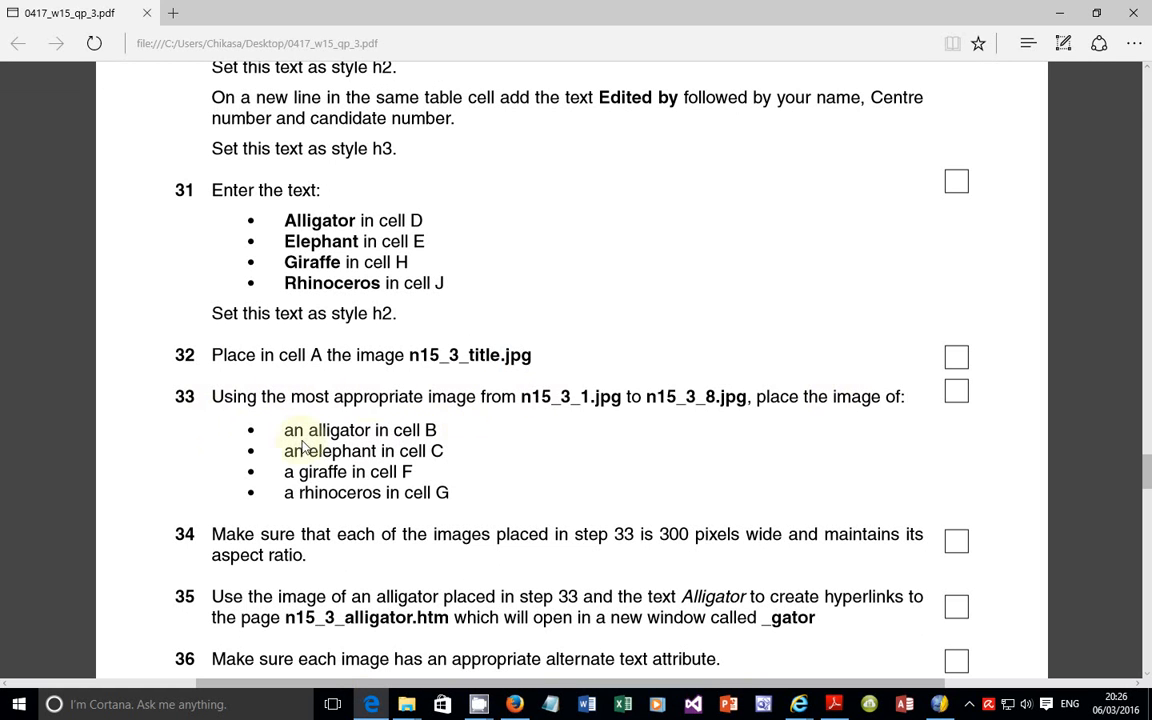
left_click_drag(286, 432, 440, 430)
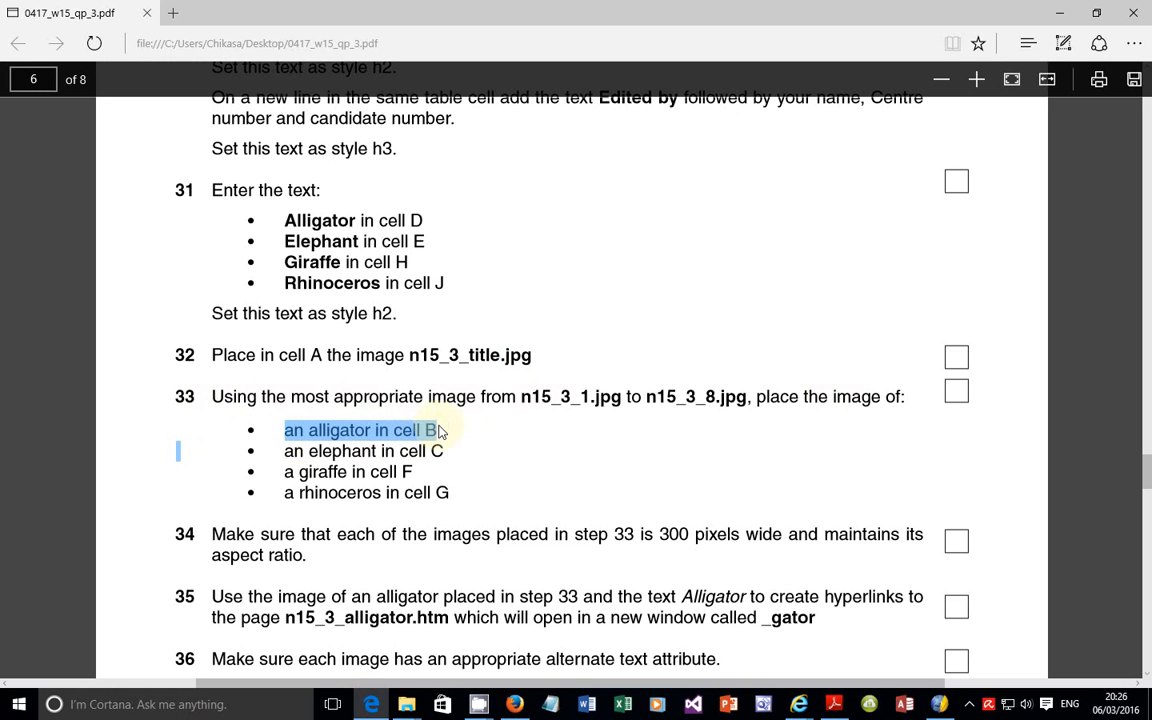
left_click(944, 707)
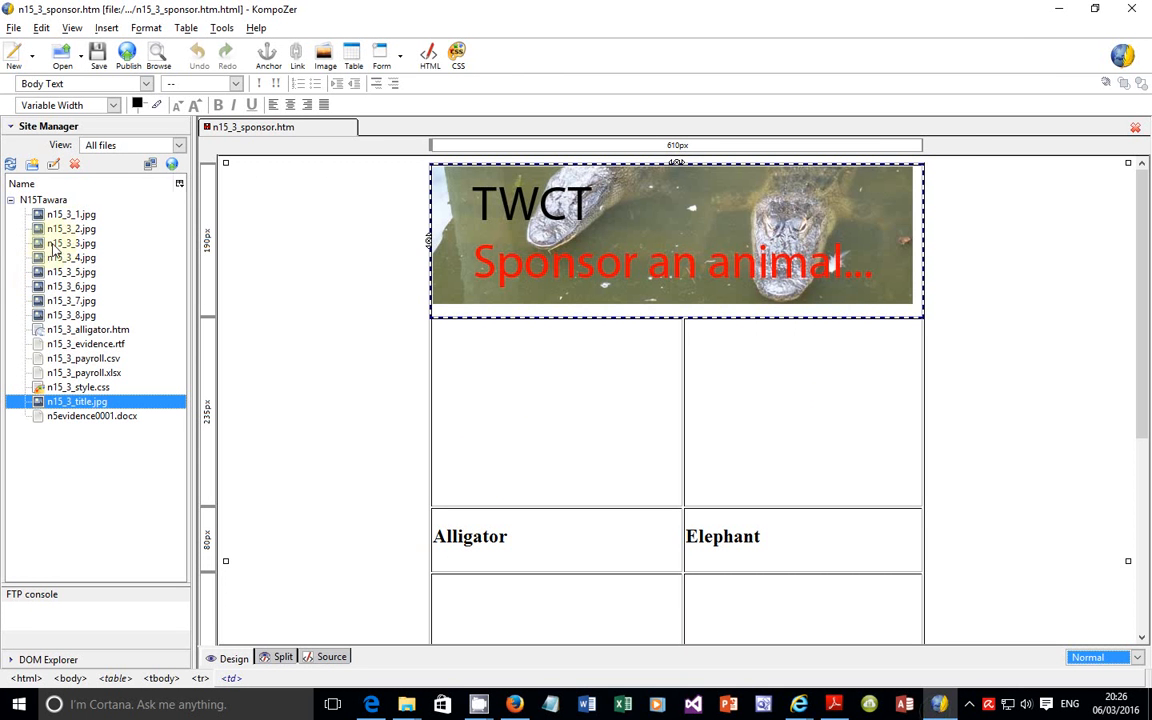
Step: Start inserting an image in cell B, the left cell of the second row, and choose the alligator picture n15_3_3 as its source
left_click(659, 379)
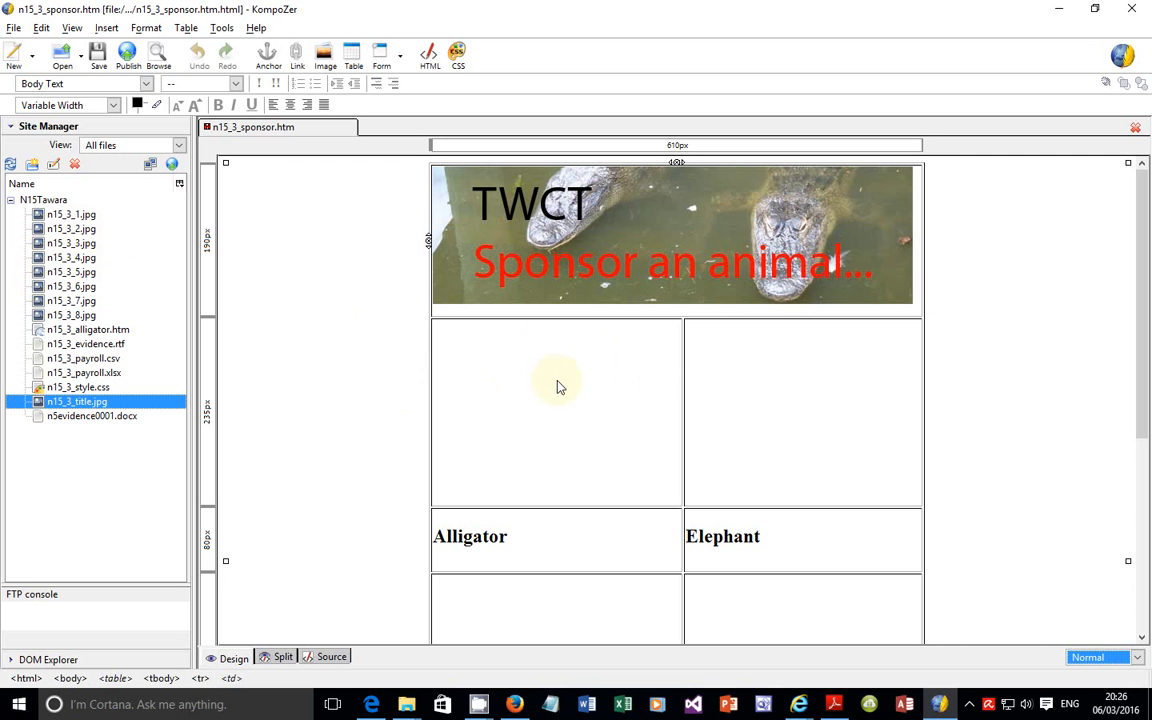
mouse_move(410, 706)
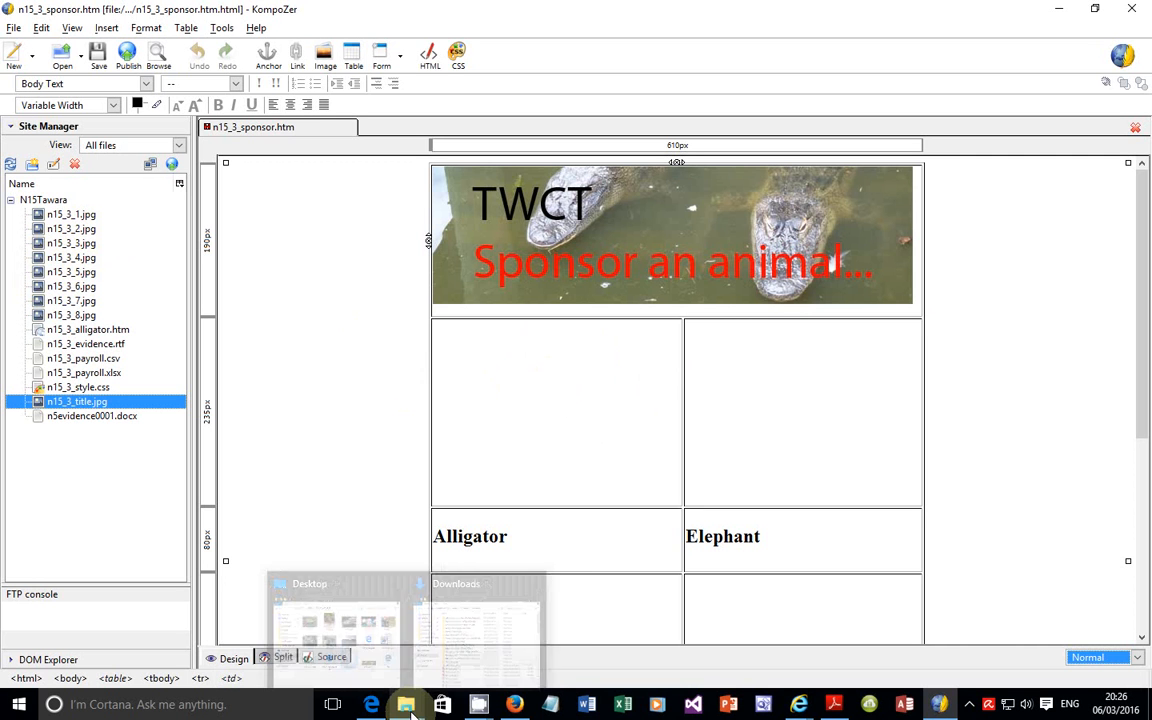
left_click(107, 29)
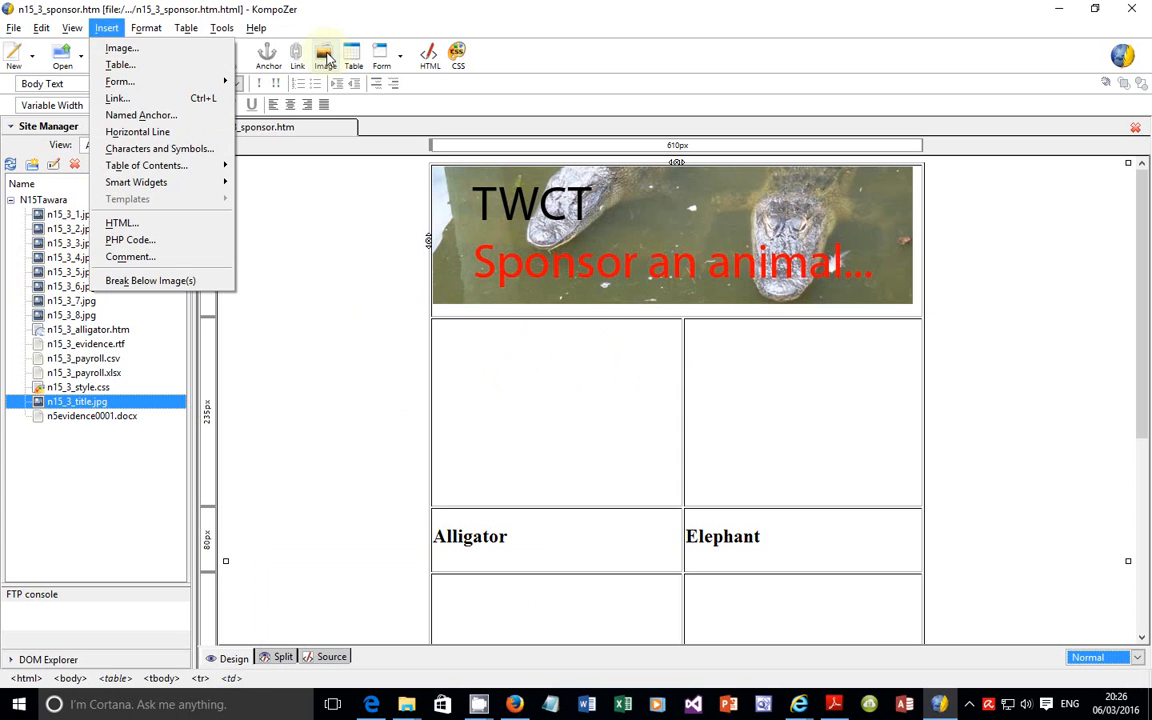
left_click(325, 58)
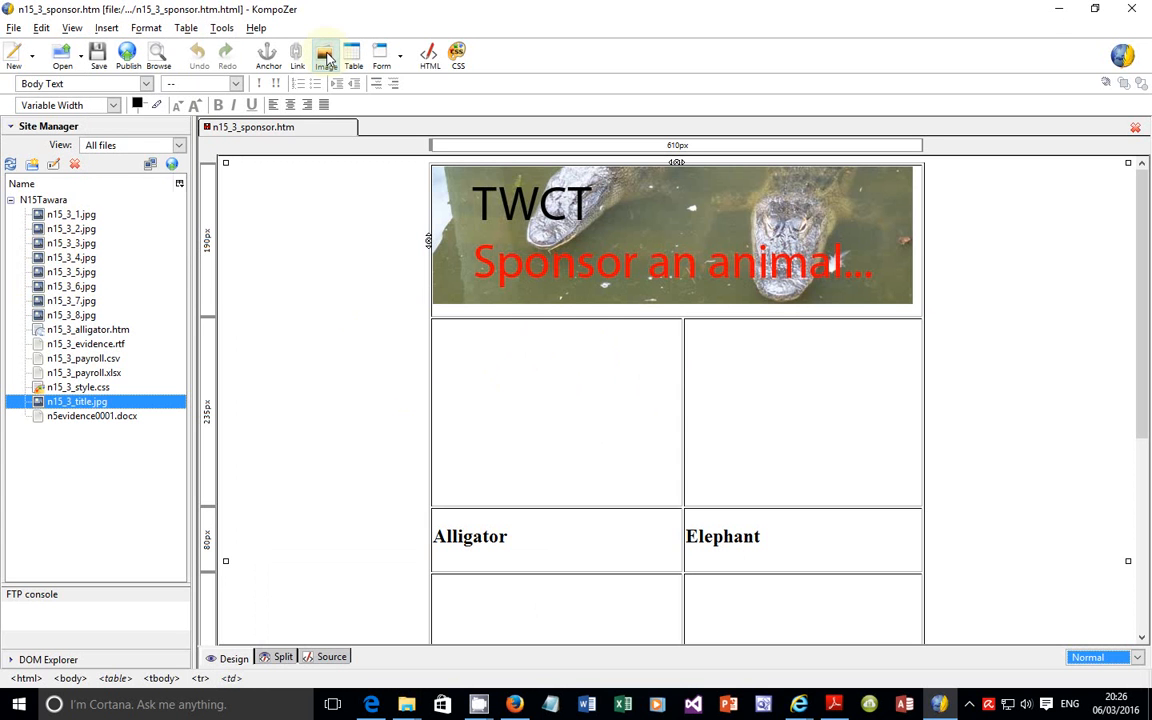
left_click(454, 344)
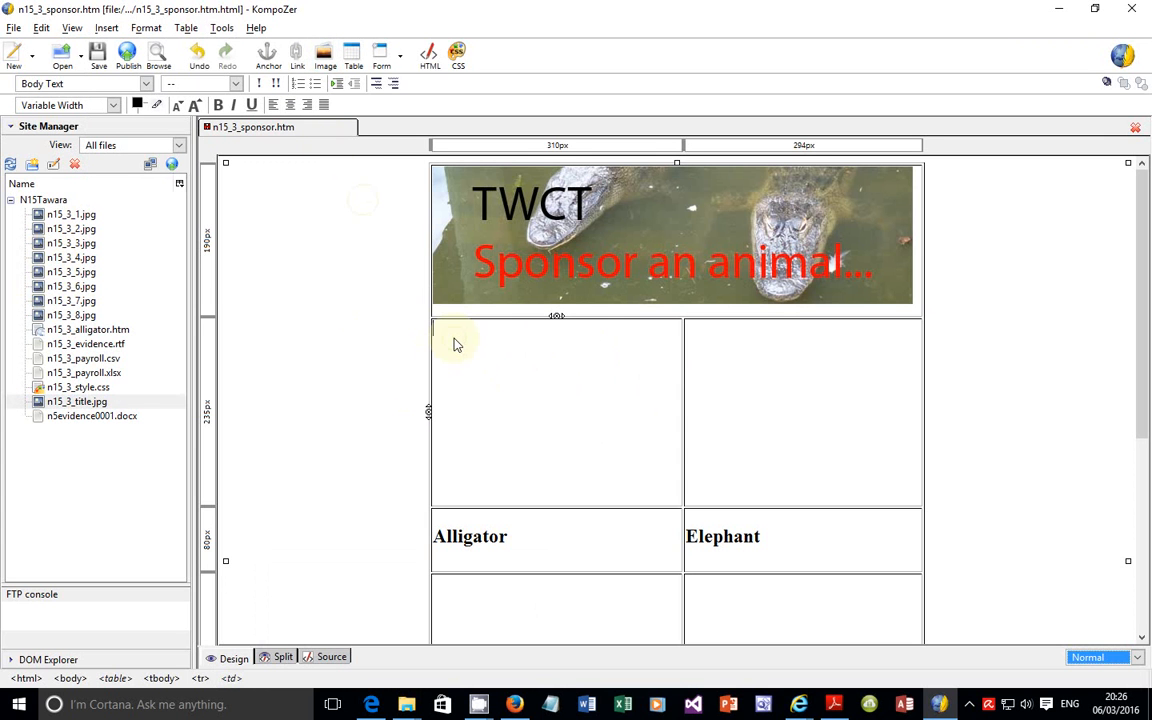
left_click(106, 28)
left_click(127, 50)
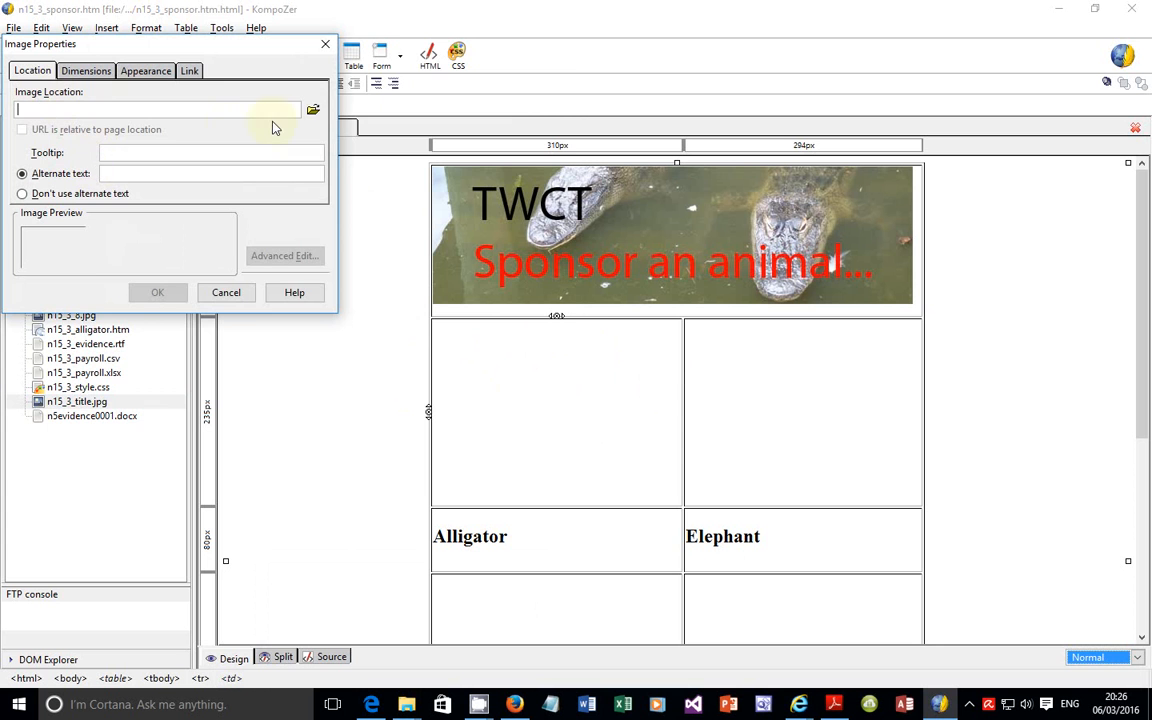
left_click(314, 111)
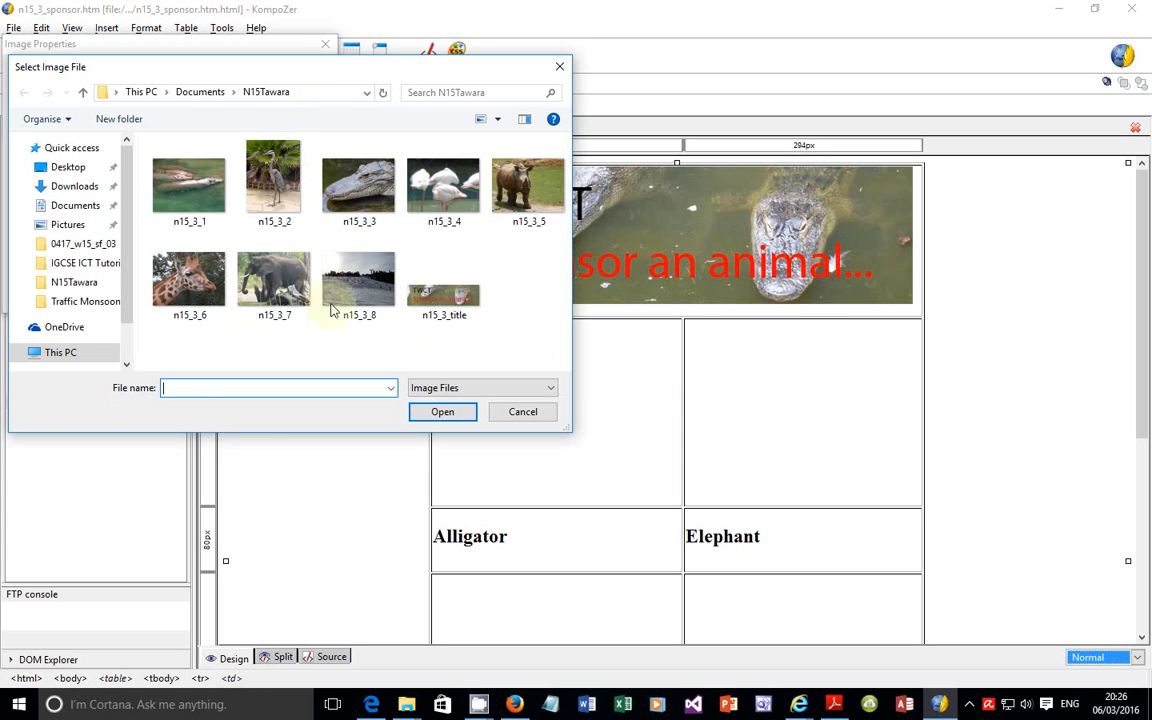
left_click(345, 180)
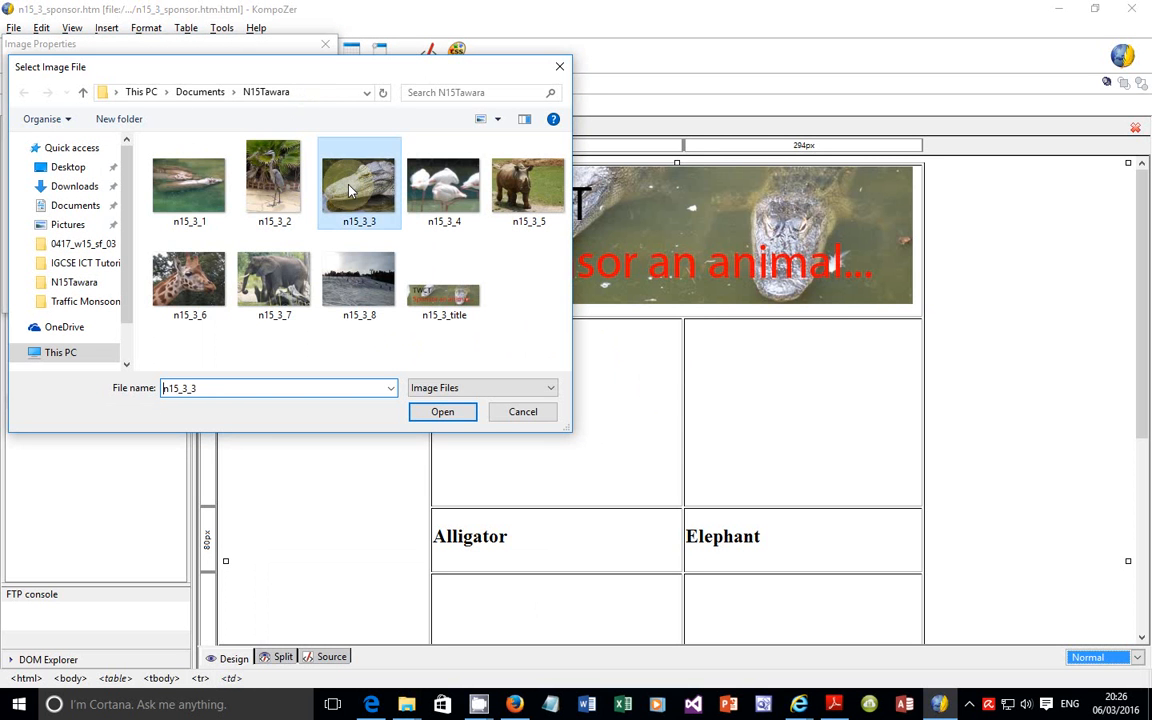
left_click(432, 416)
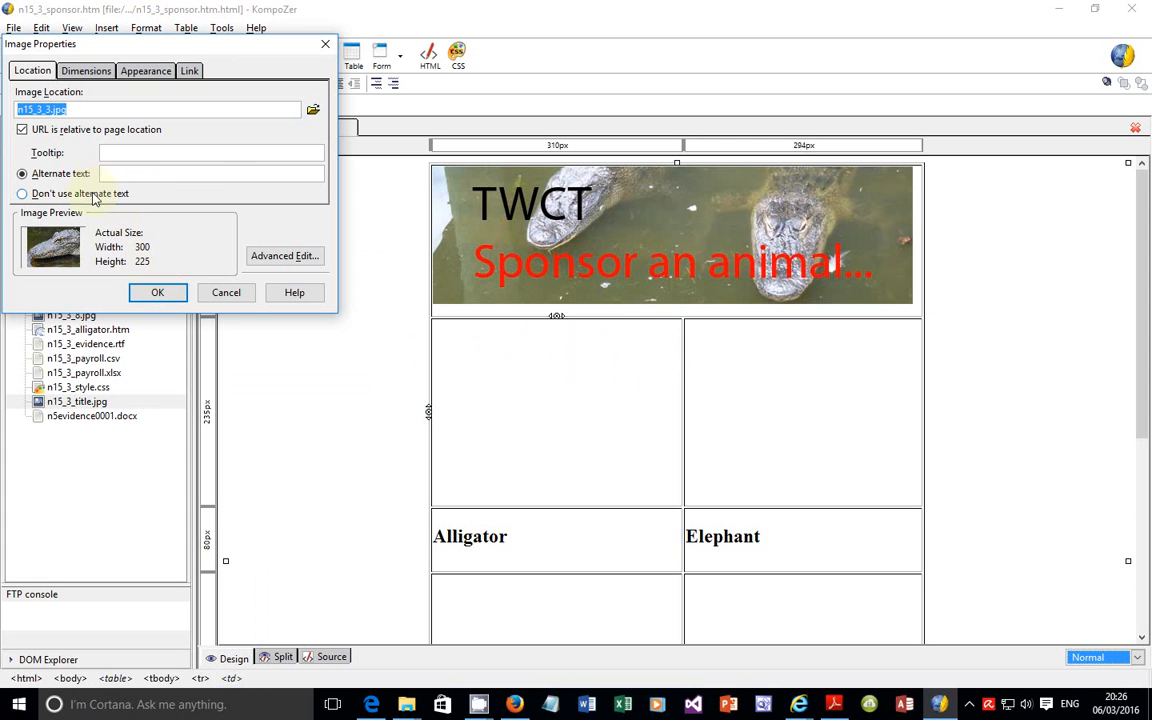
Step: Check the relative-URL option for n15_3_3.jpg, keep the URL relative to the page location, and try to insert the image without alternate text
left_click(42, 134)
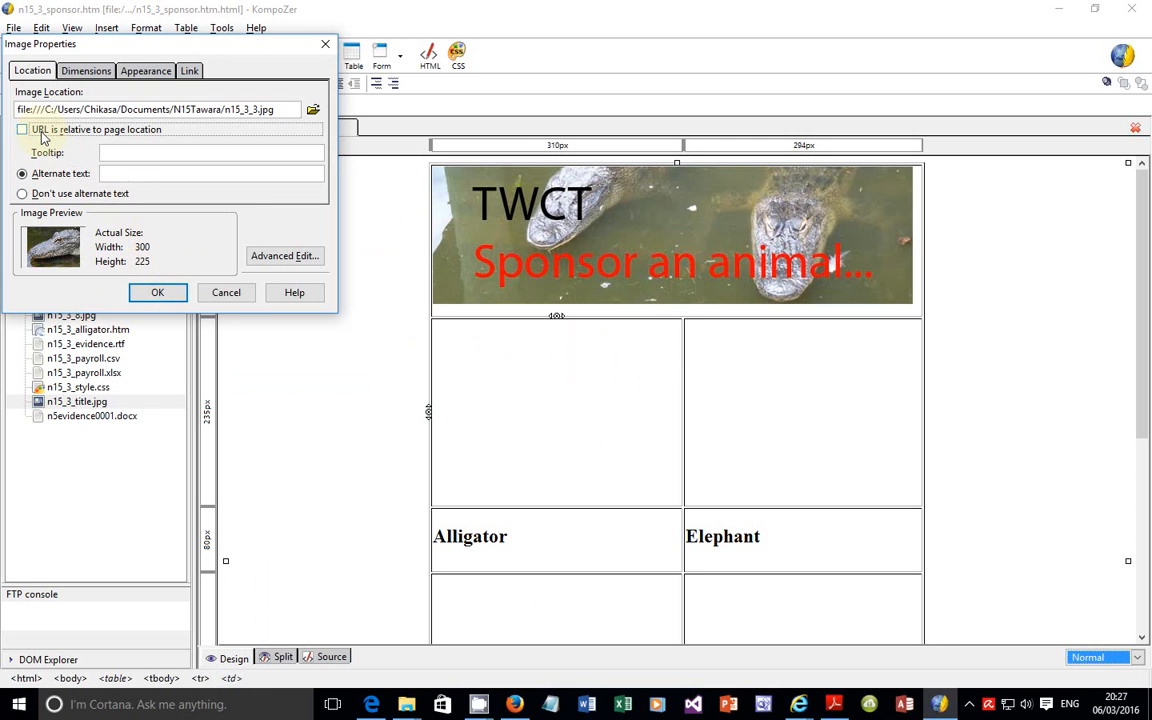
left_click(43, 134)
left_click(43, 134)
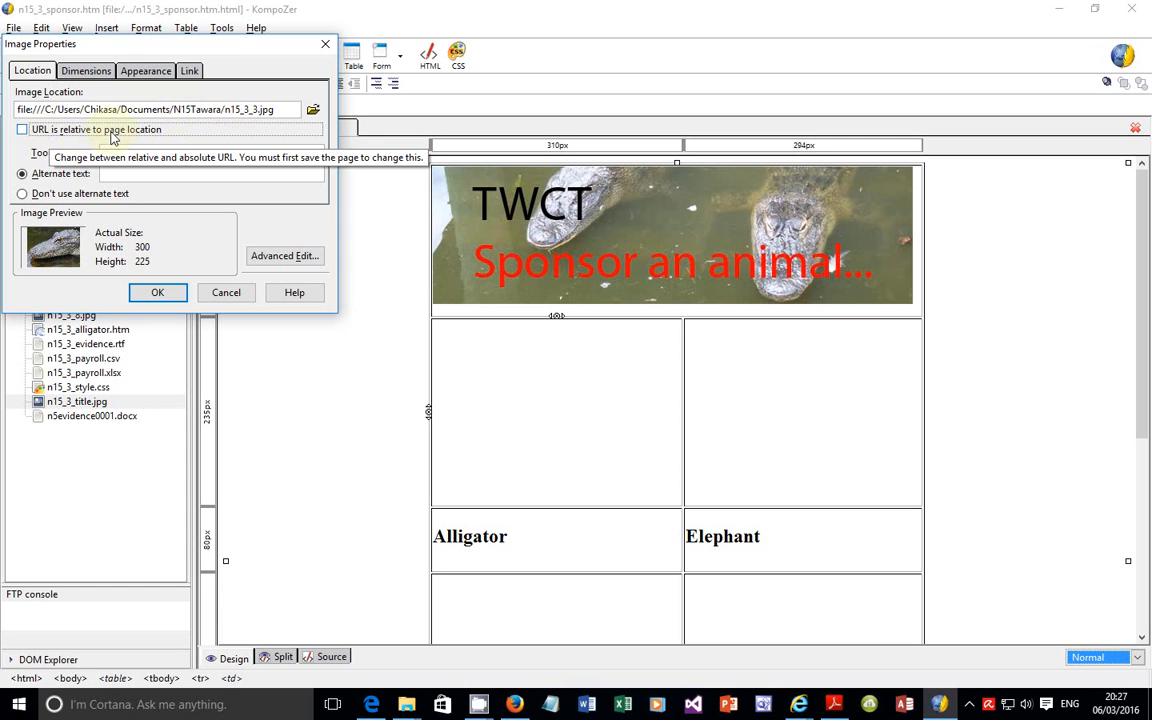
left_click(72, 132)
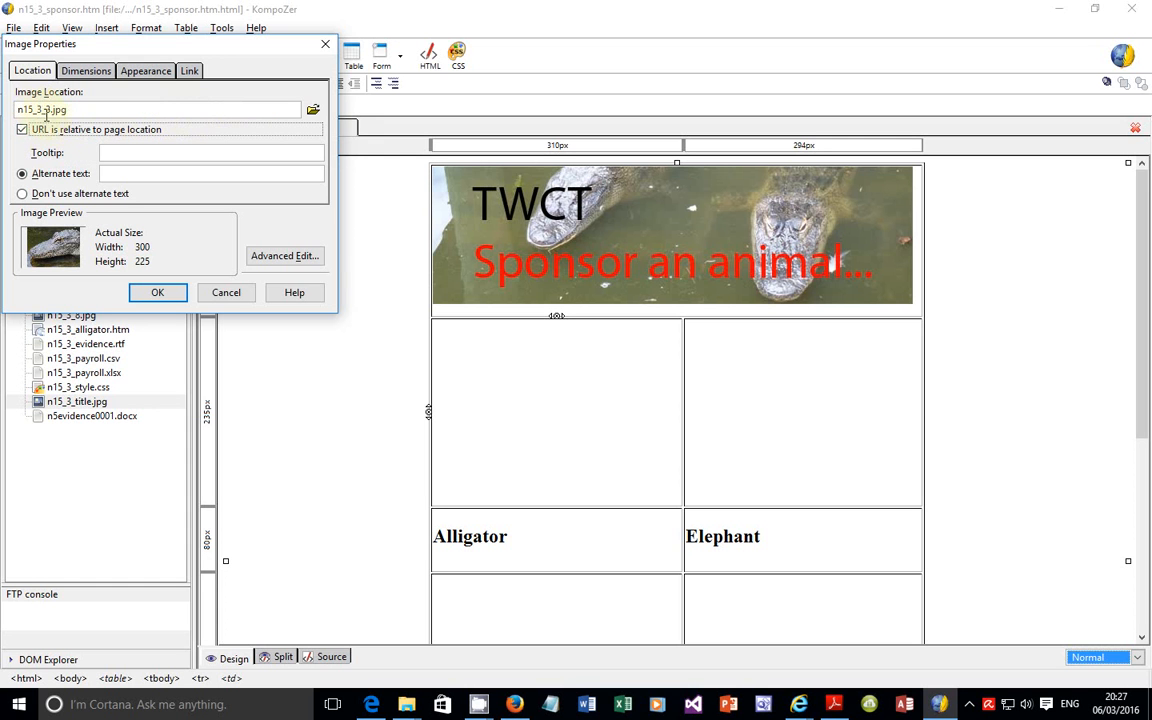
left_click(157, 296)
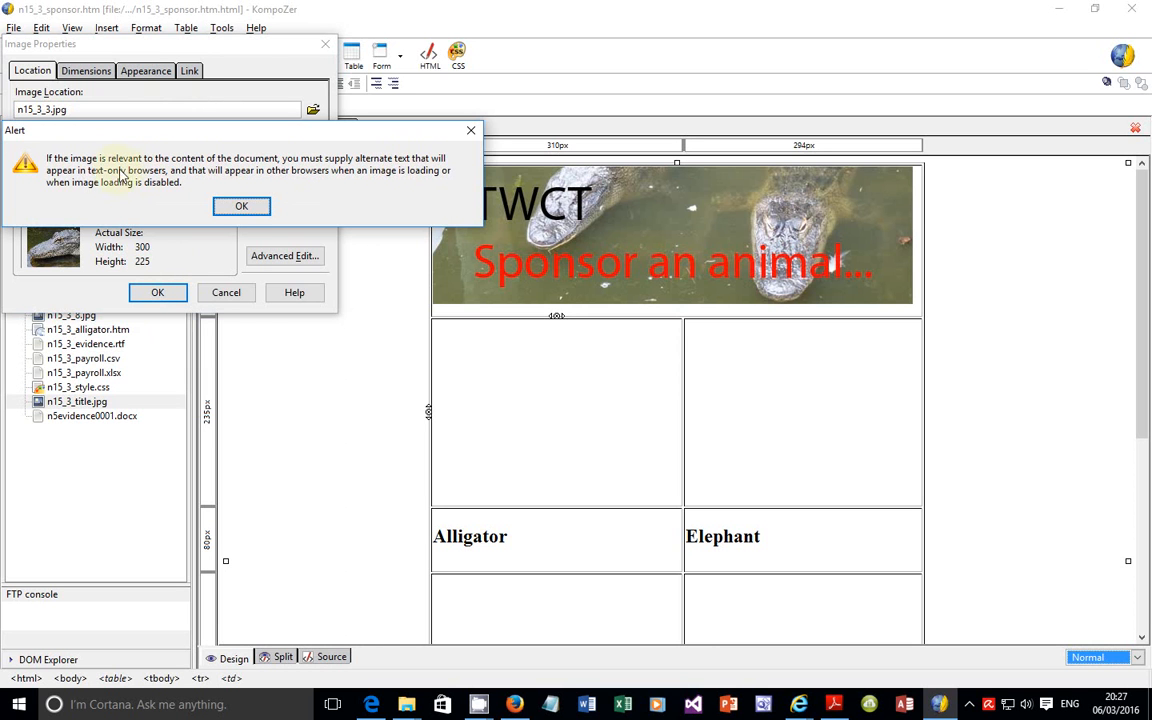
left_click(243, 206)
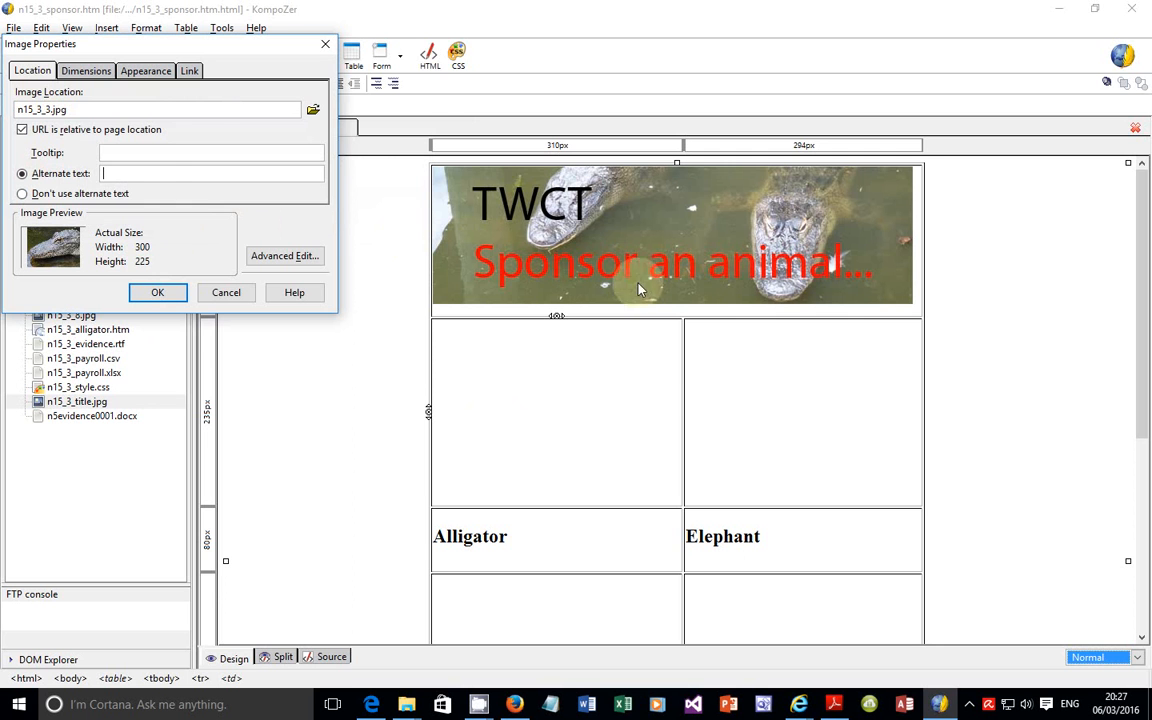
Step: Switch to the exam paper and read what question 36 requires for the alternate text of the images
left_click(371, 704)
scroll(345, 465, "down", 1)
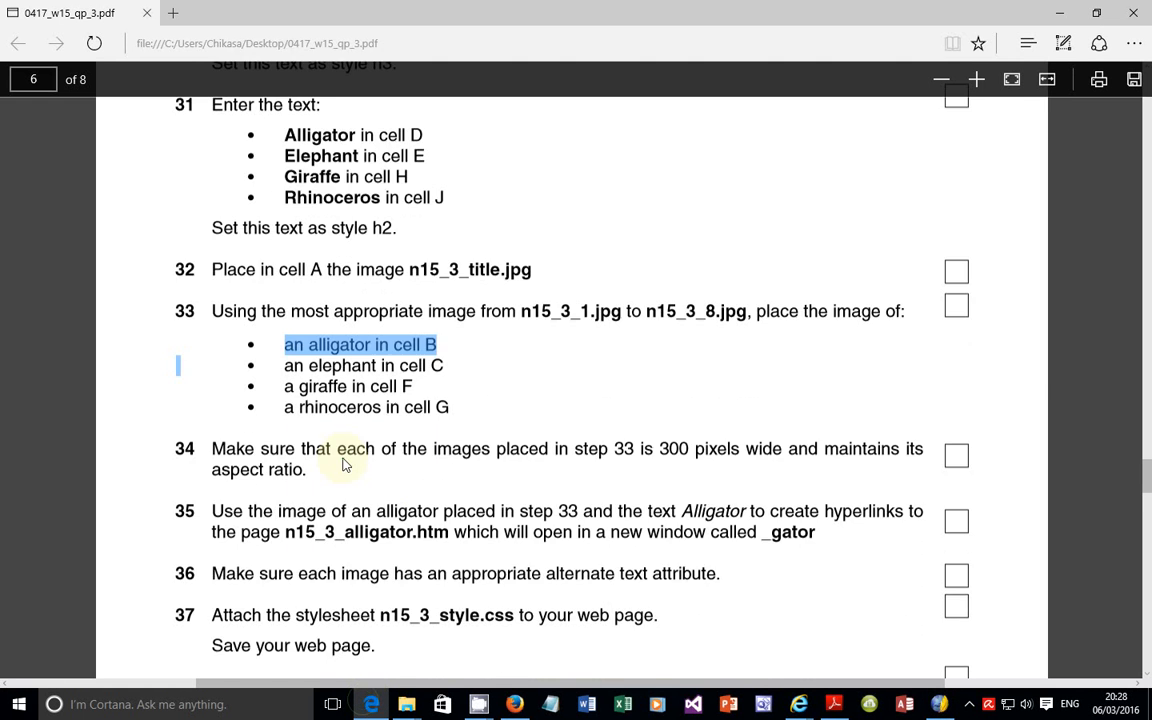
scroll(345, 465, "down", 1)
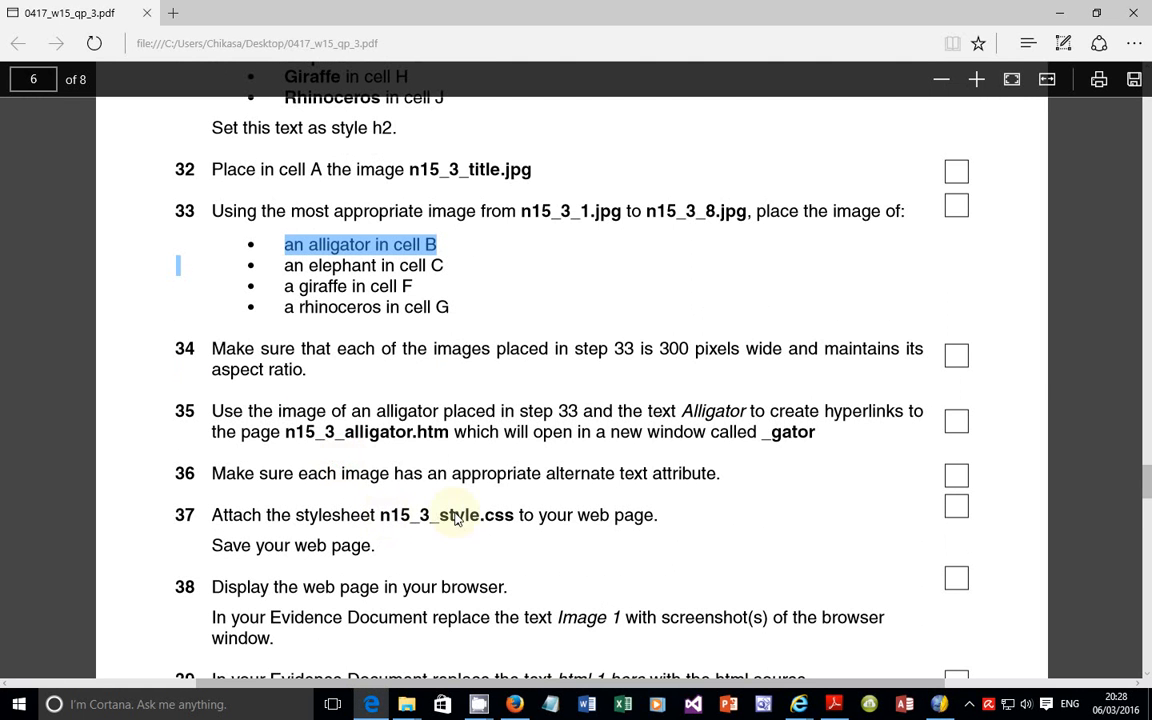
left_click_drag(212, 476, 717, 483)
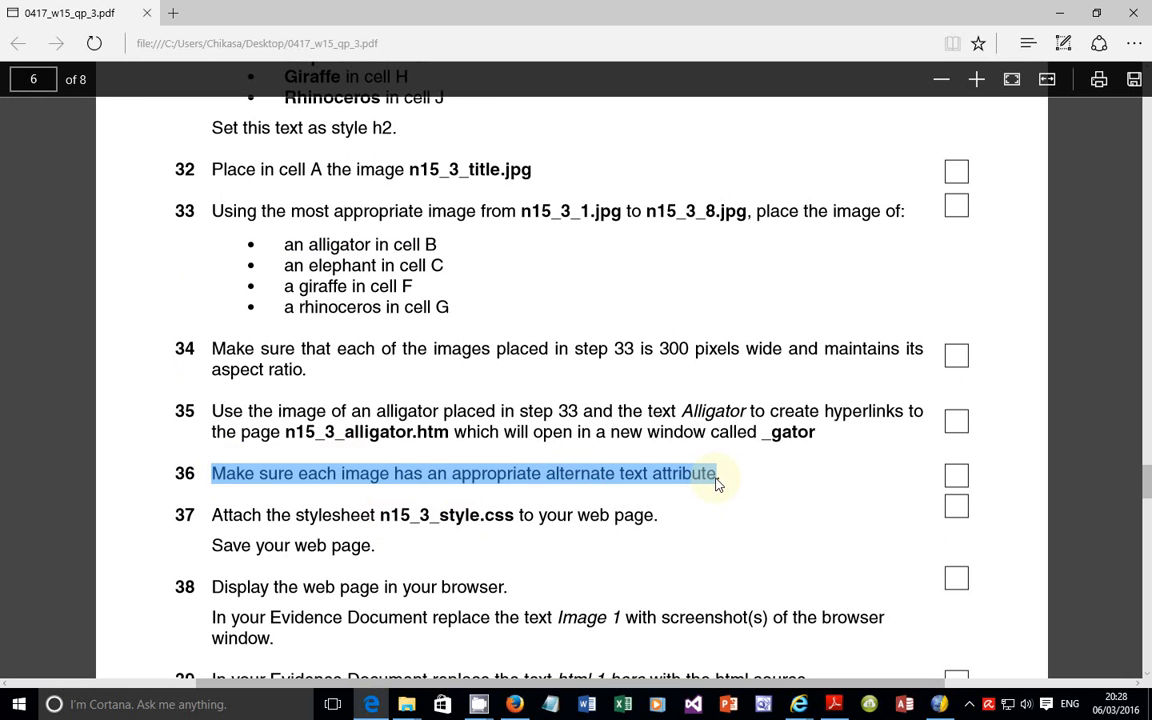
Step: Return to KompoZer, set the alligator image's alternate text to "image of Alligator", and insert it in cell B
left_click(941, 703)
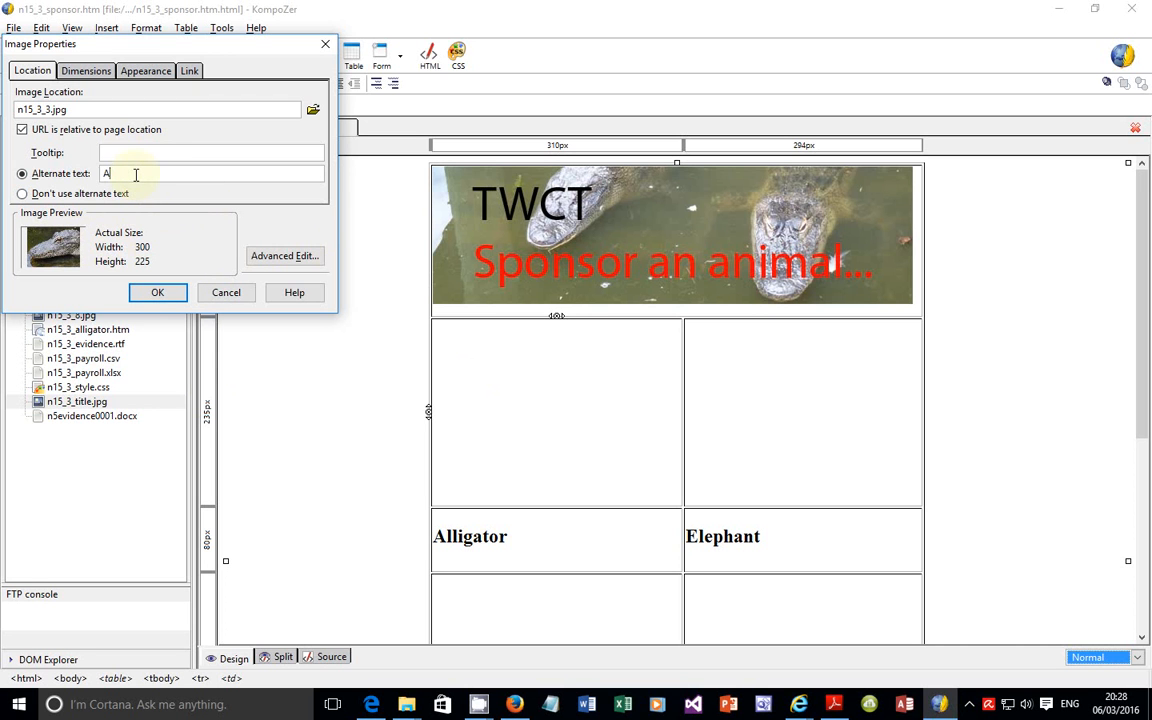
type("image of Alligator")
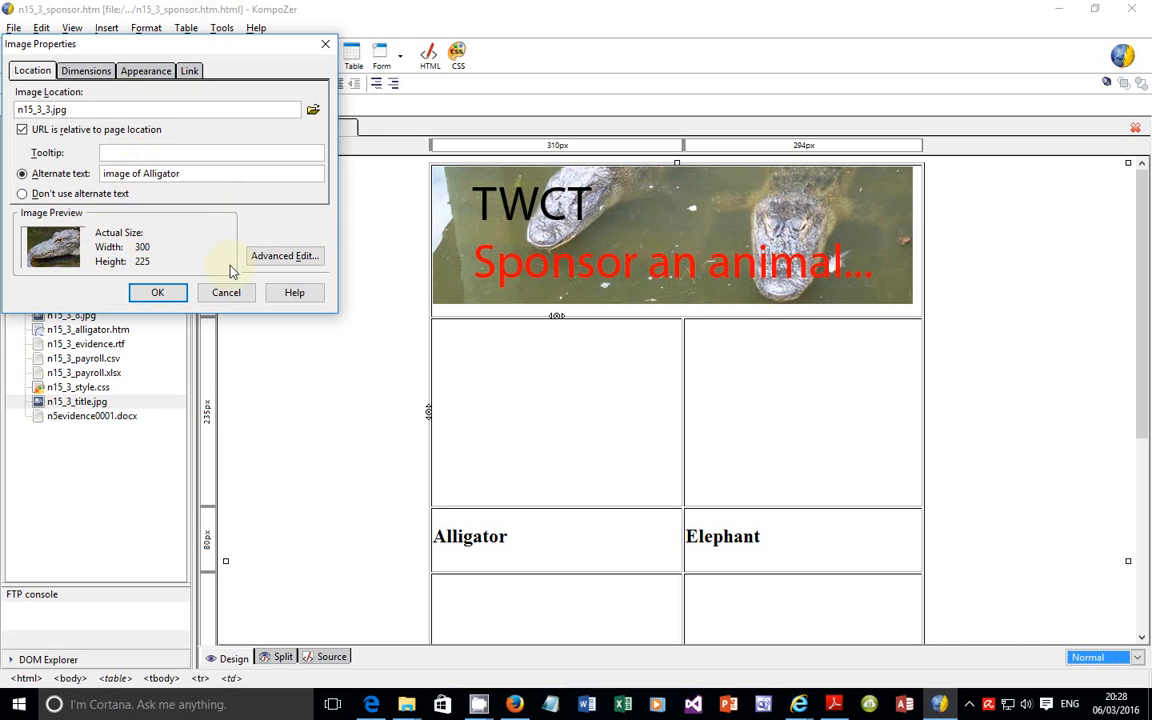
left_click(170, 298)
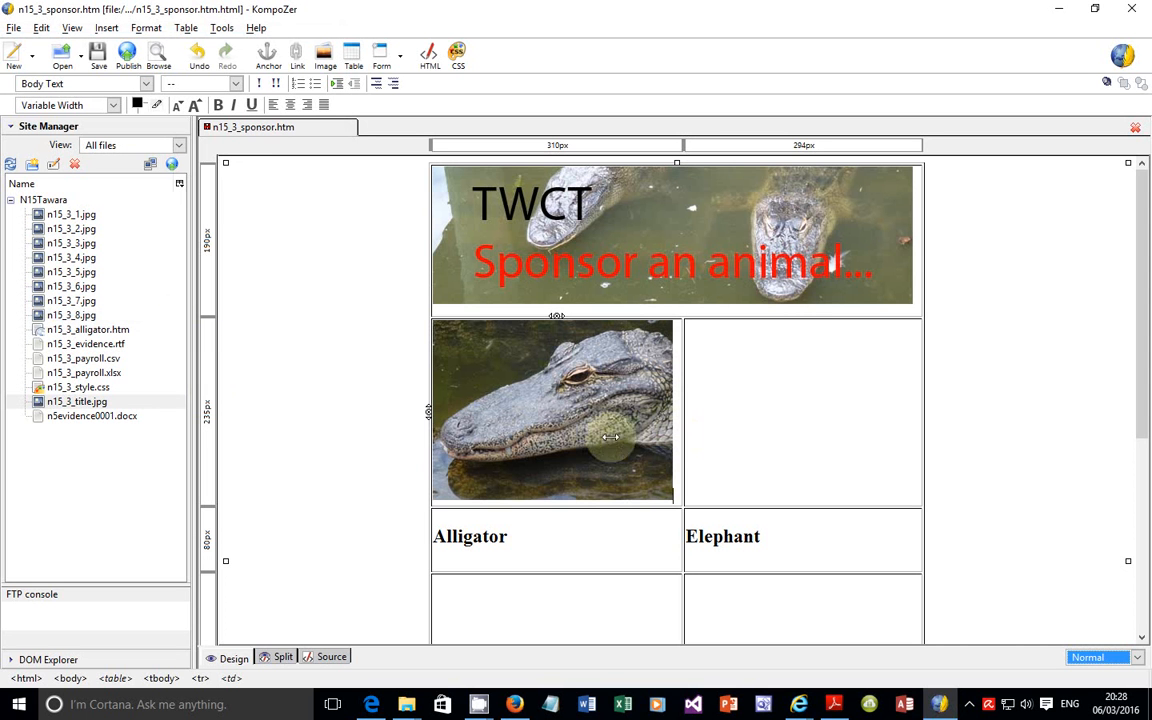
Step: Insert the elephant picture n15_3_7.jpg in cell C, the empty cell above Elephant, with the alternate text "Image of Elephant"
left_click(720, 375)
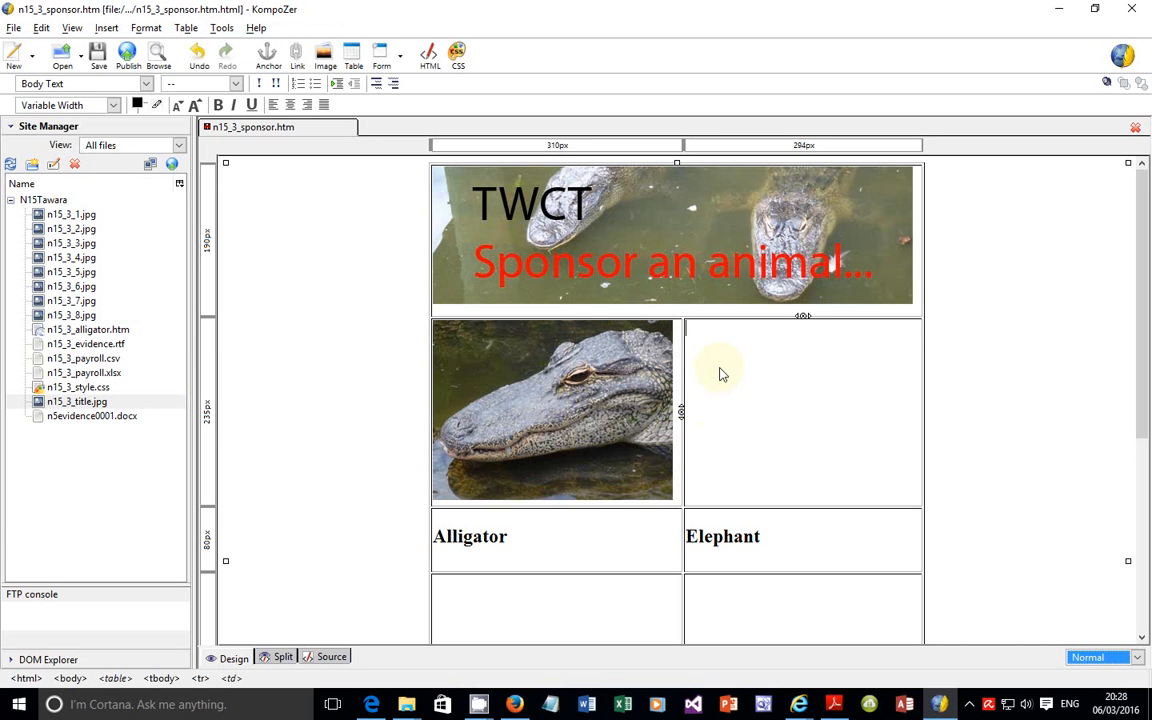
left_click(325, 52)
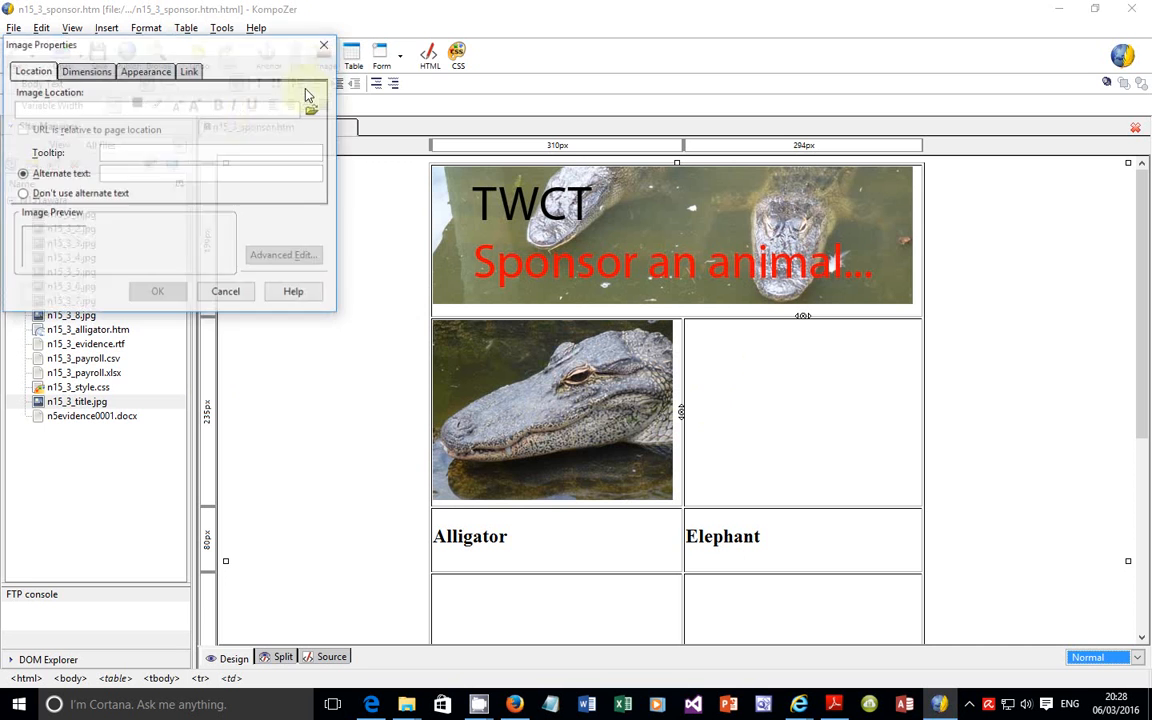
left_click(313, 109)
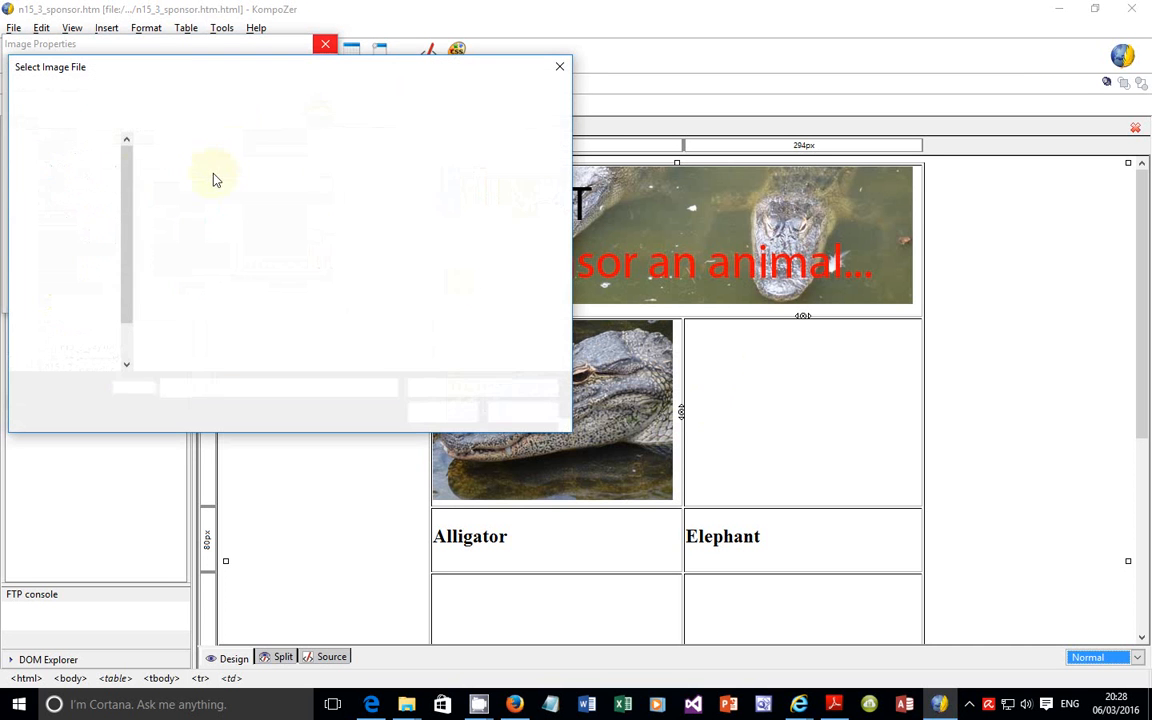
left_click(290, 255)
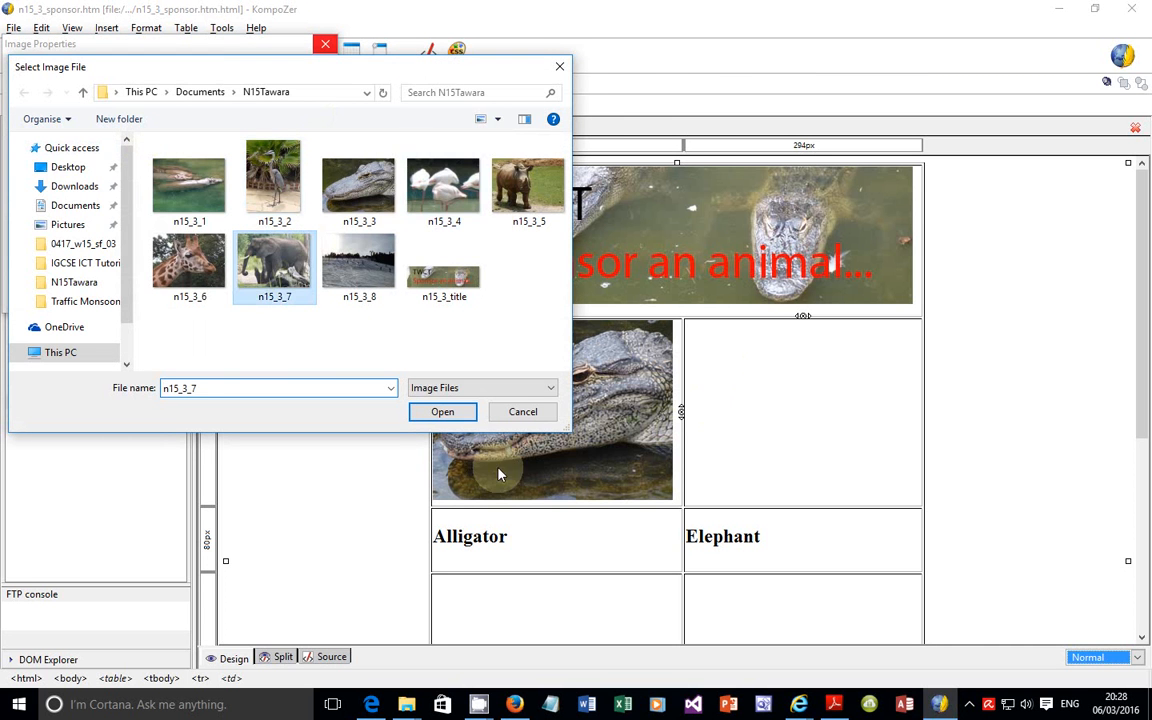
left_click(443, 412)
left_click(142, 177)
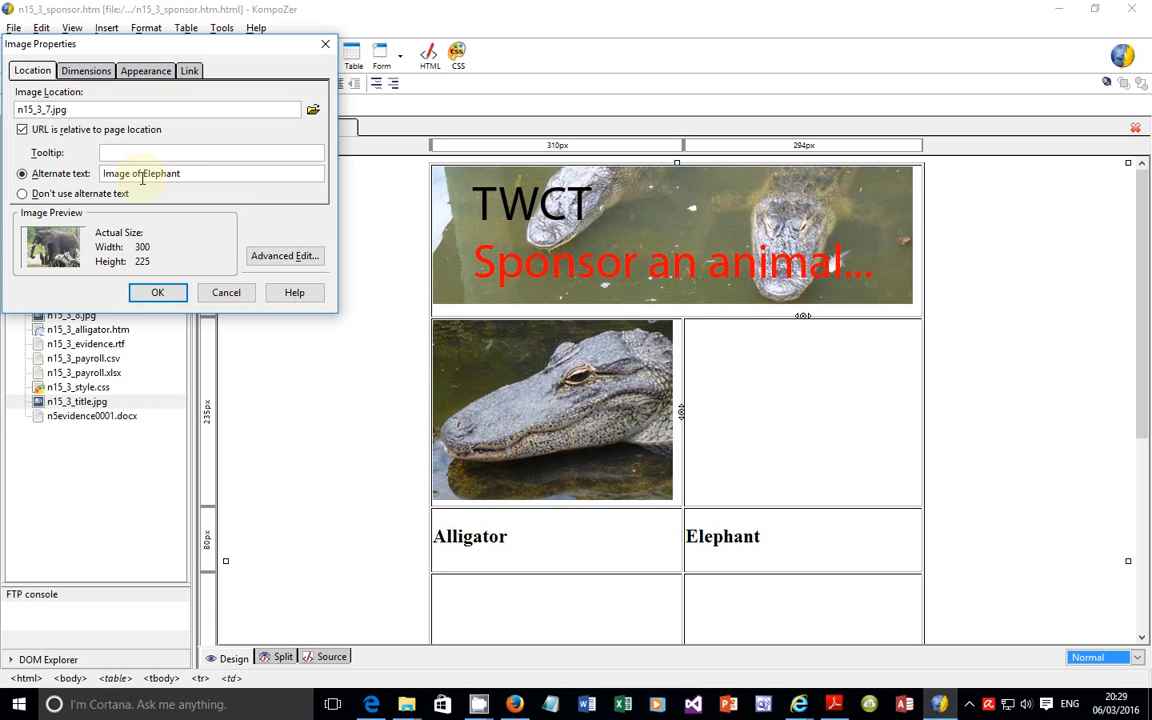
left_click(160, 293)
Step: Insert the giraffe picture n15_3_6.jpg in cell F, the empty cell above Giraffe, with the alternate text "Image of Giraffe"
scroll(535, 531, "down", 2)
scroll(520, 500, "down", 1)
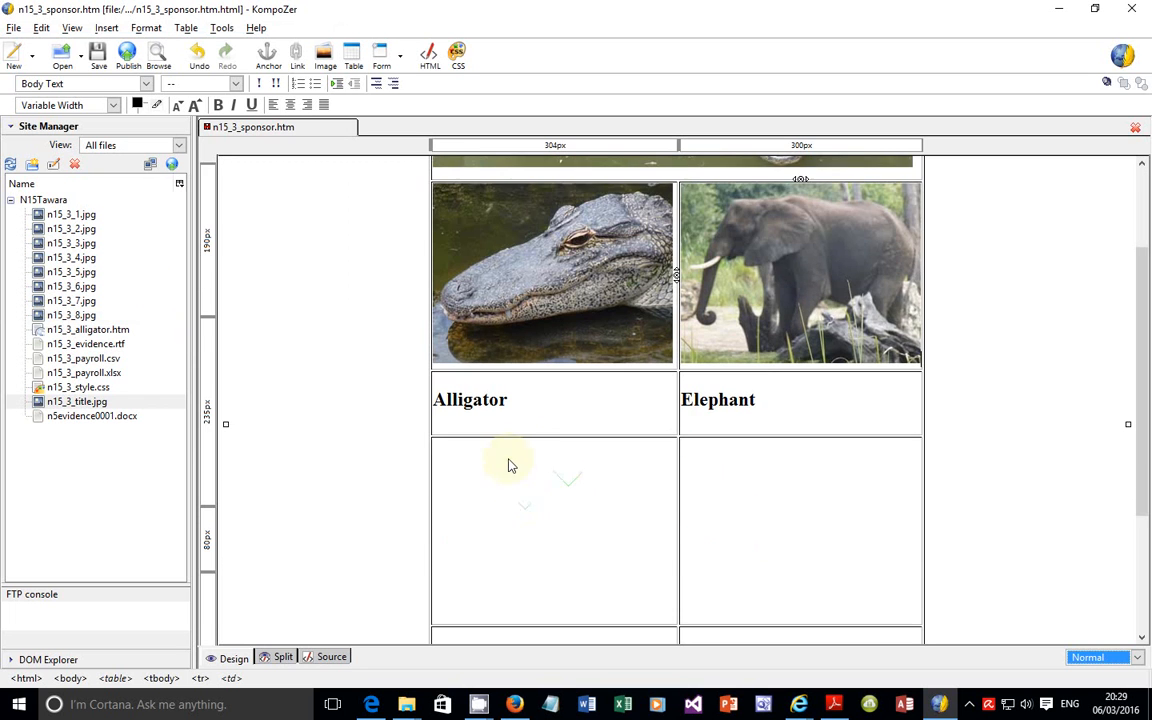
left_click(507, 464)
scroll(510, 470, "down", 2)
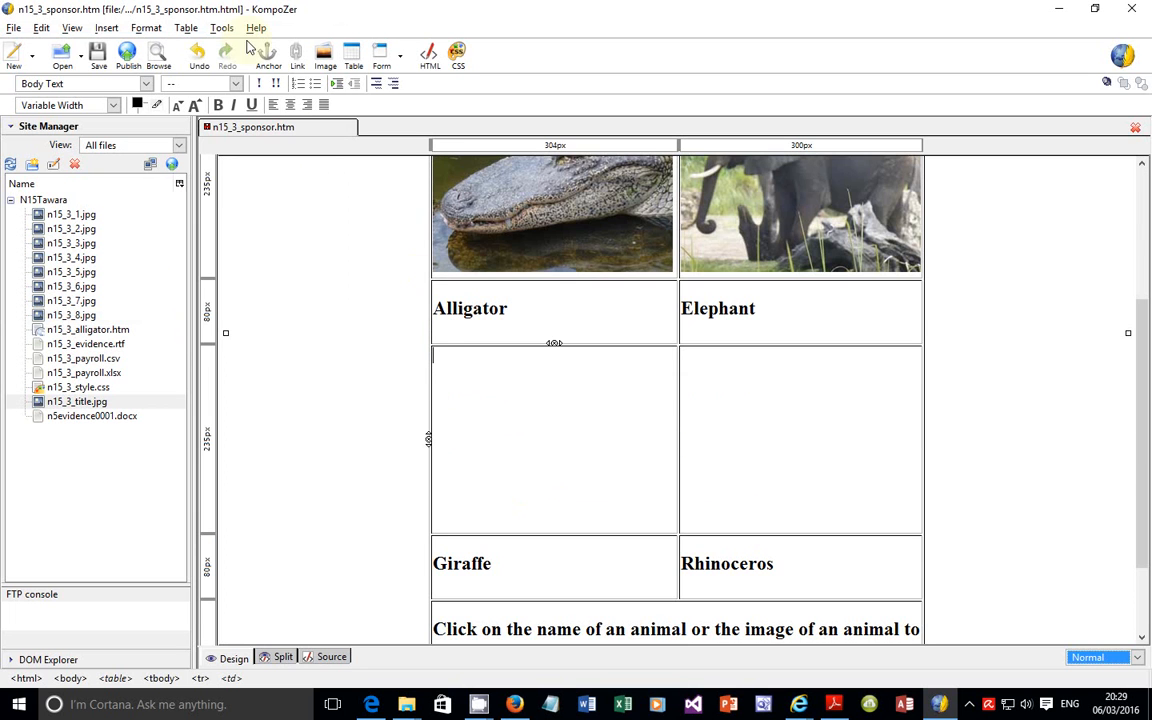
left_click(325, 55)
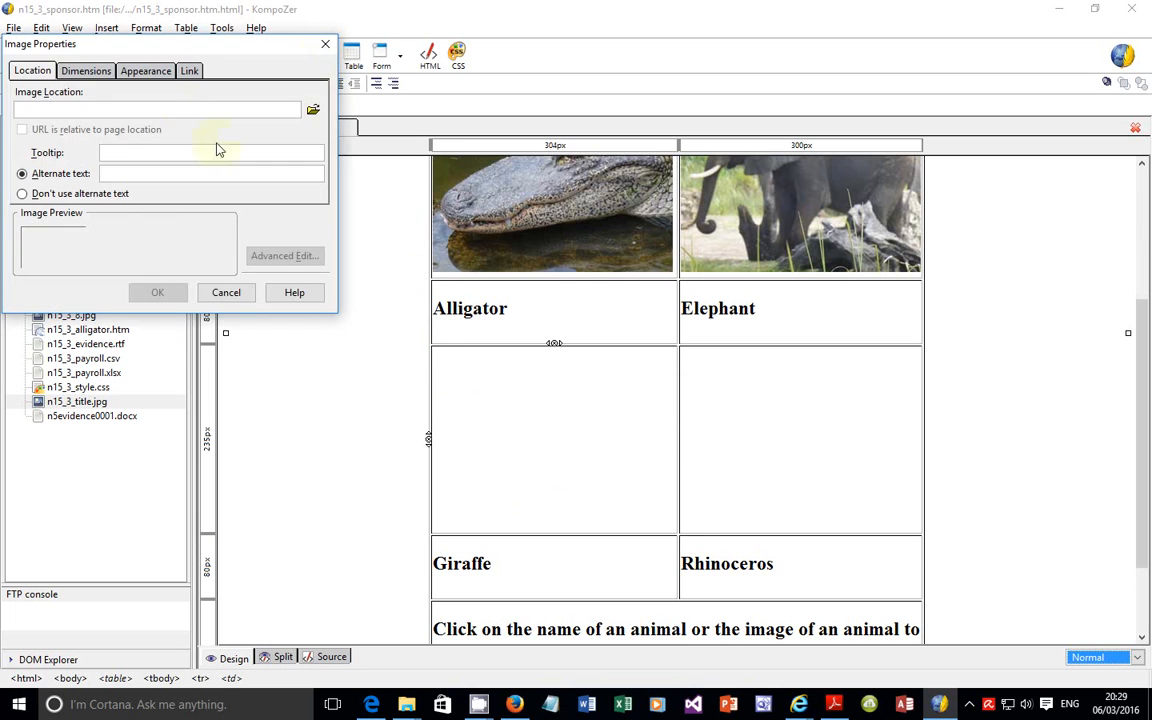
left_click(311, 109)
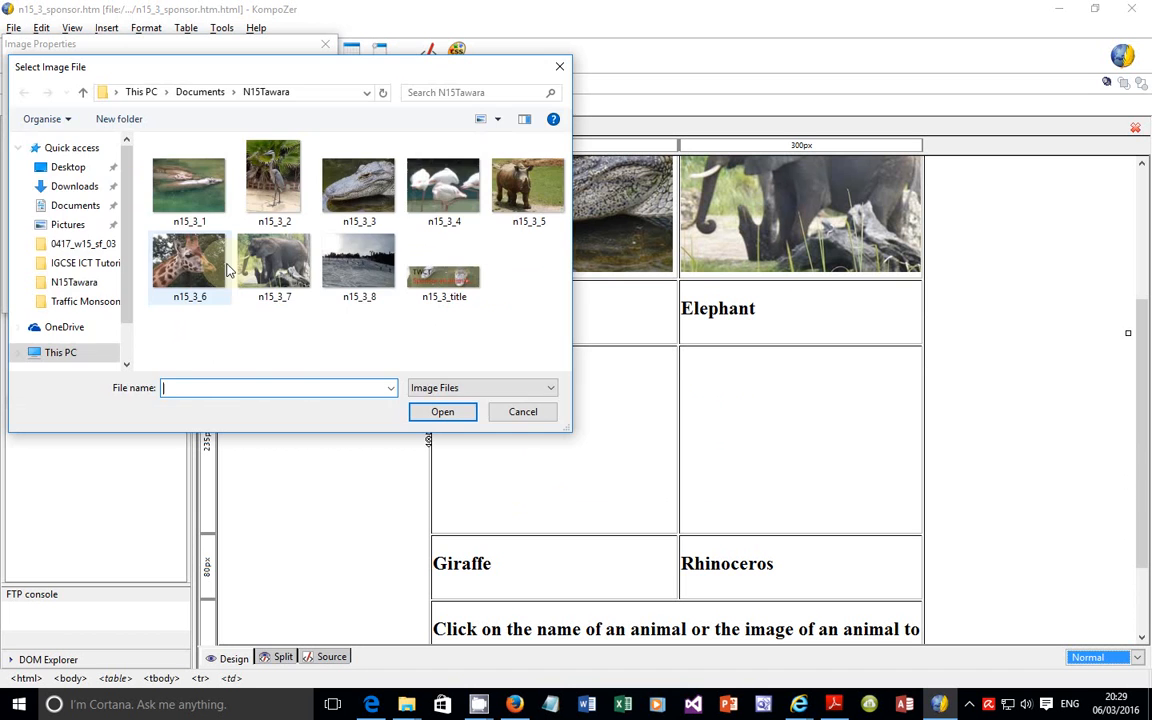
left_click(189, 262)
left_click(437, 414)
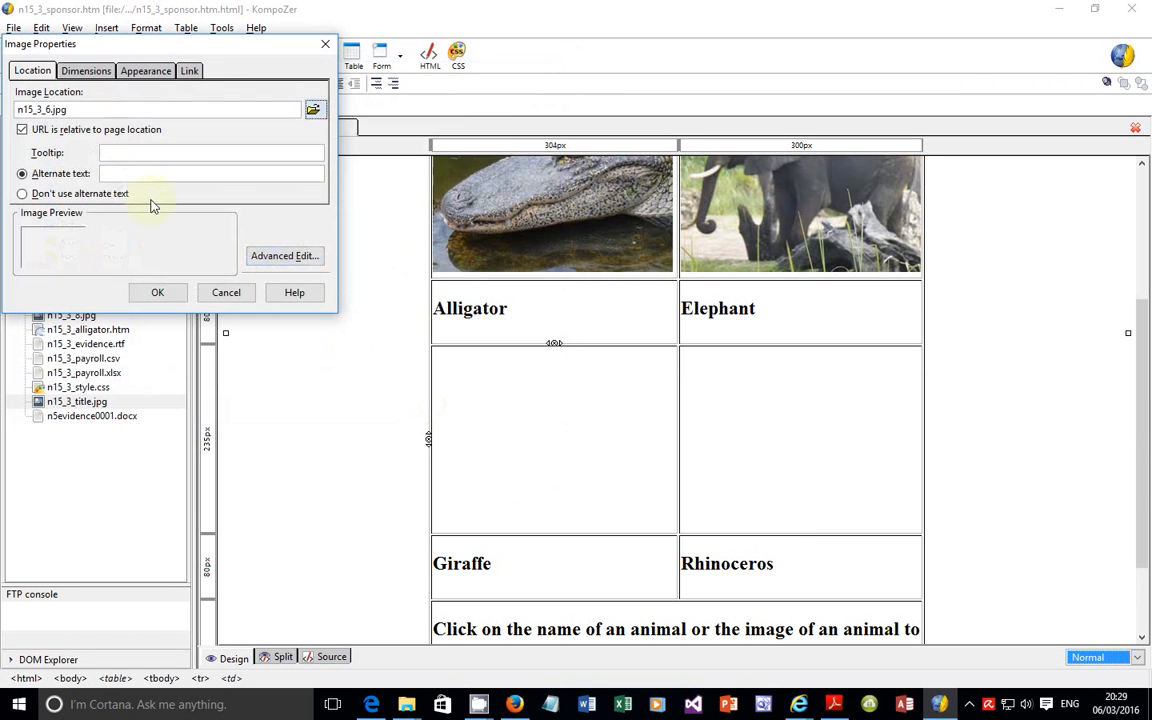
left_click(127, 177)
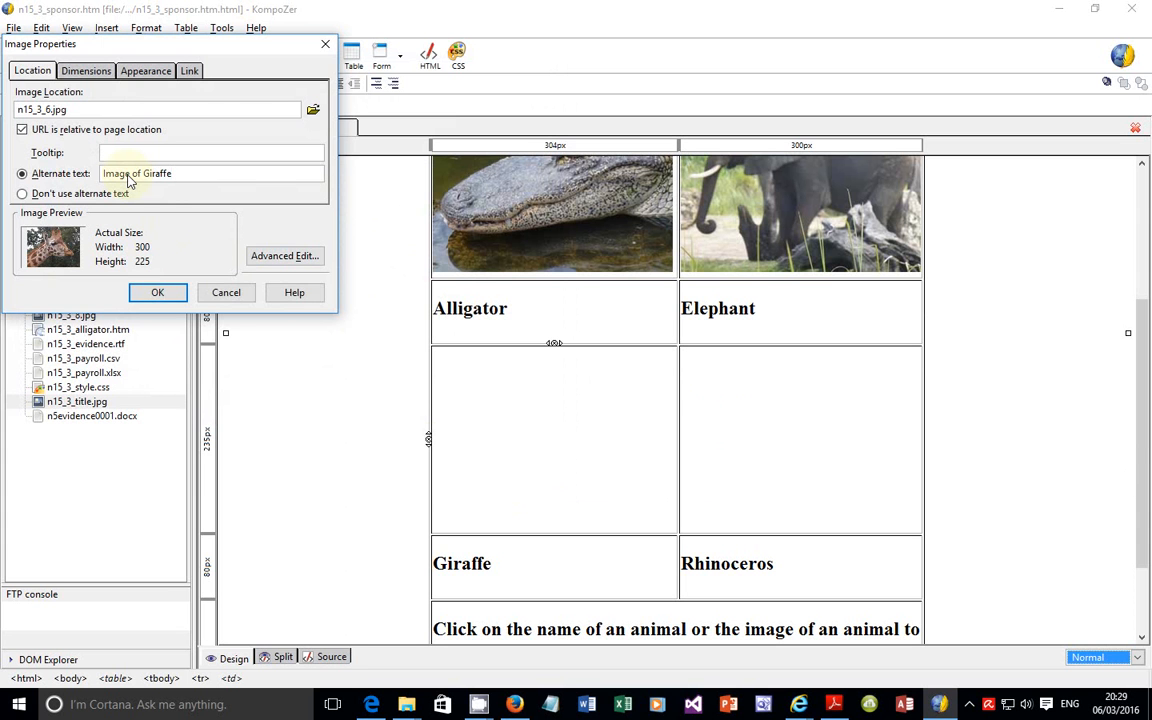
left_click(157, 292)
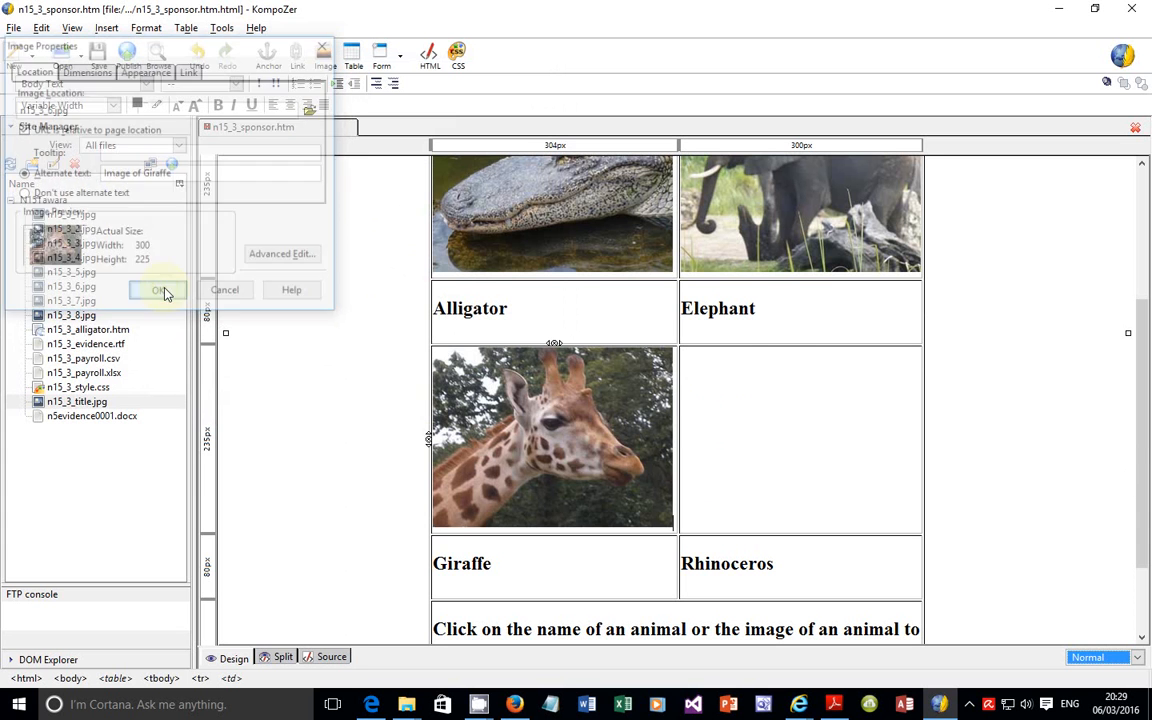
Step: Start inserting an image in cell G, the empty cell above Rhinoceros
left_click(748, 376)
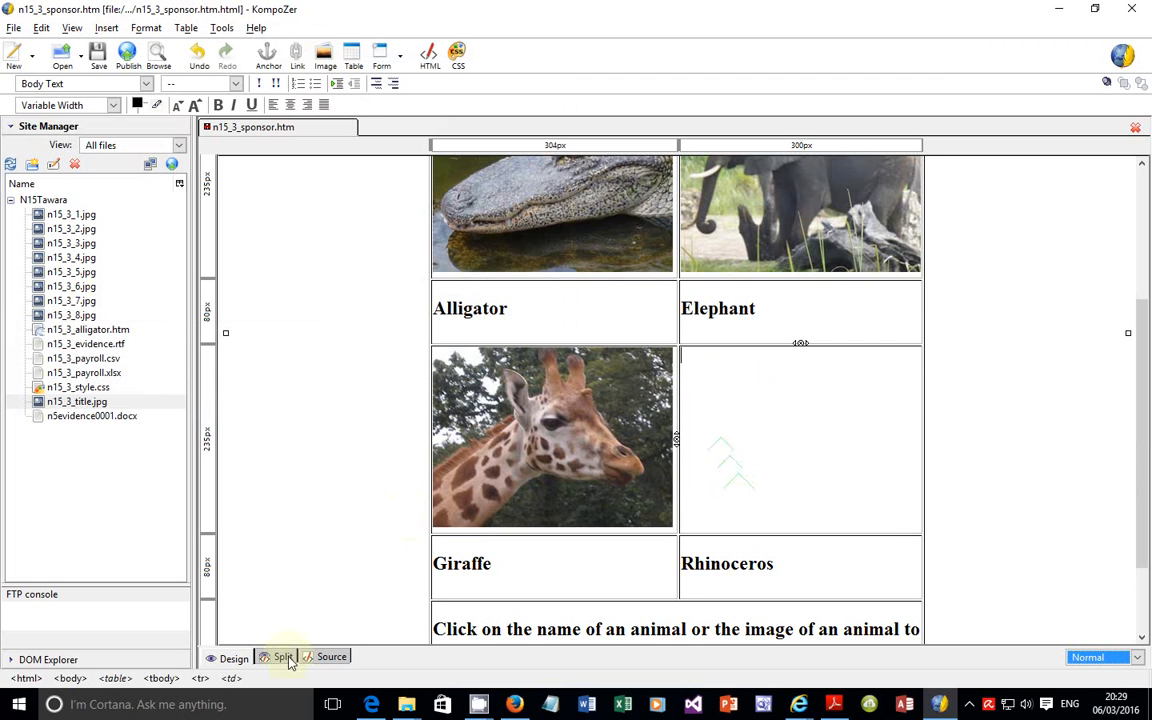
key("alt")
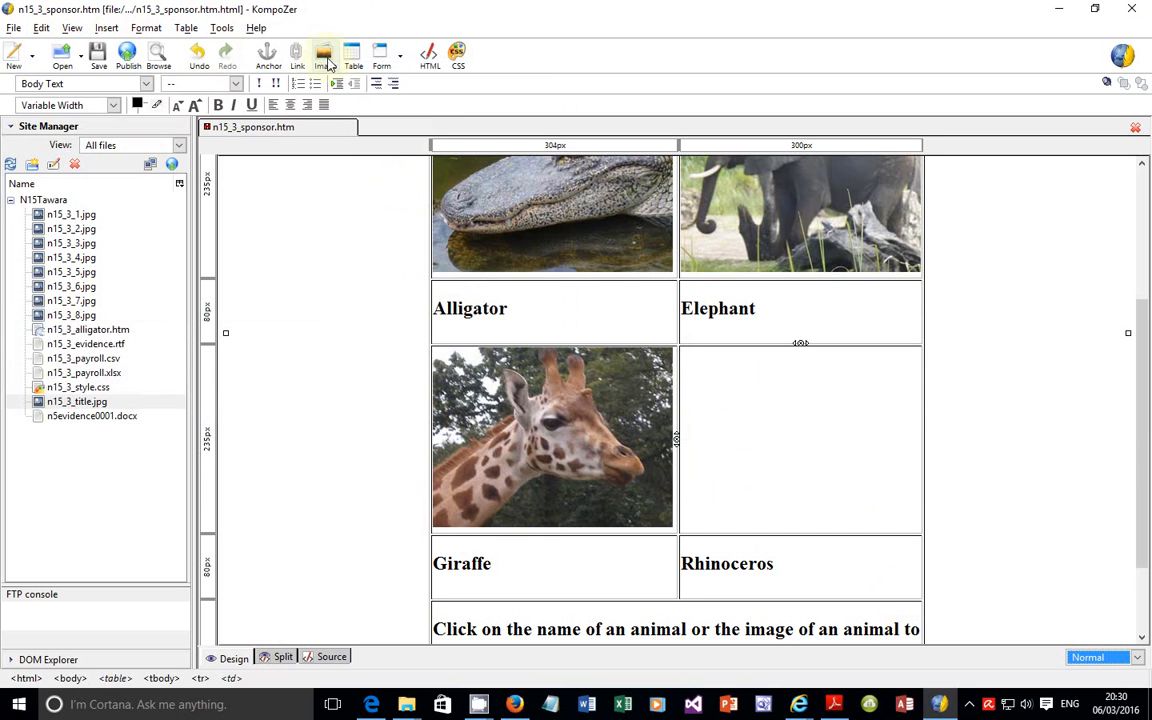
left_click(325, 68)
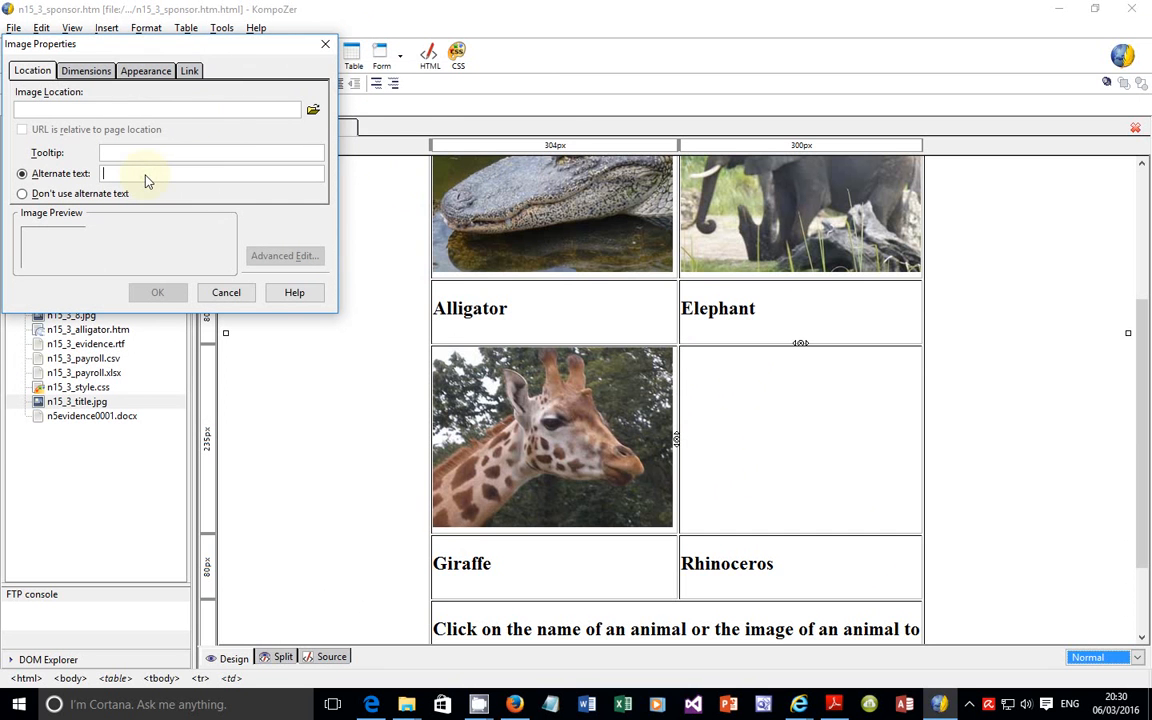
Step: Choose the rhinoceros picture n15_3_5 as the image source, and clear the image location again
left_click(314, 110)
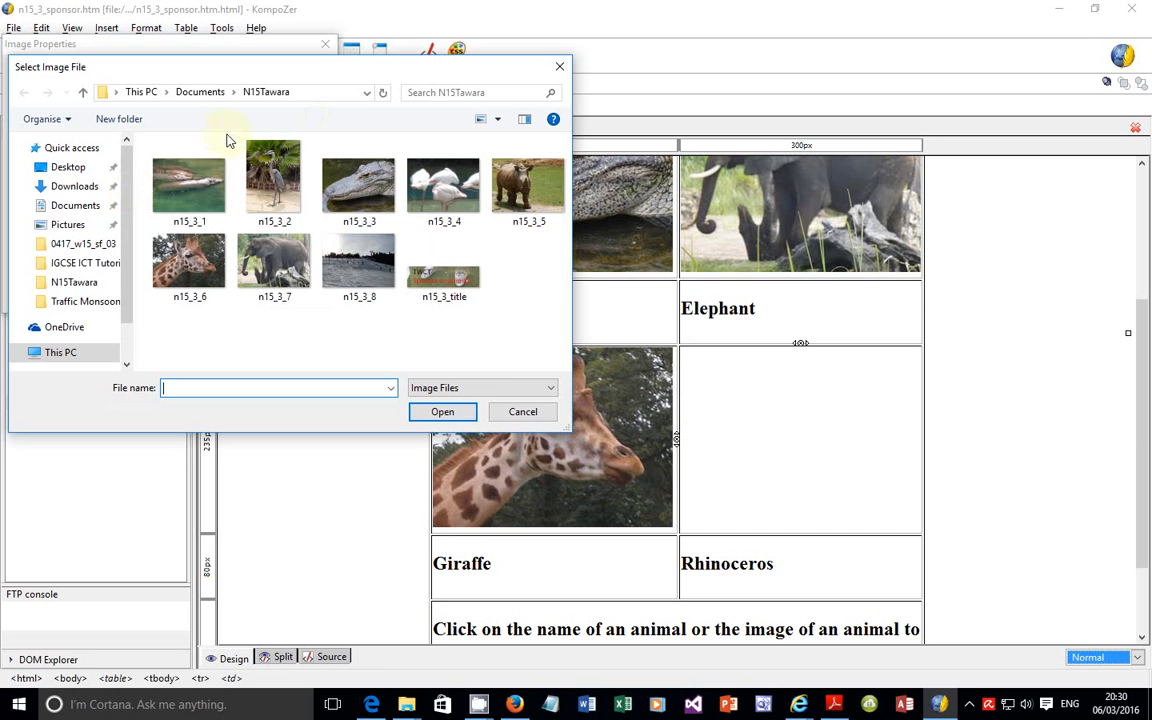
left_click(525, 185)
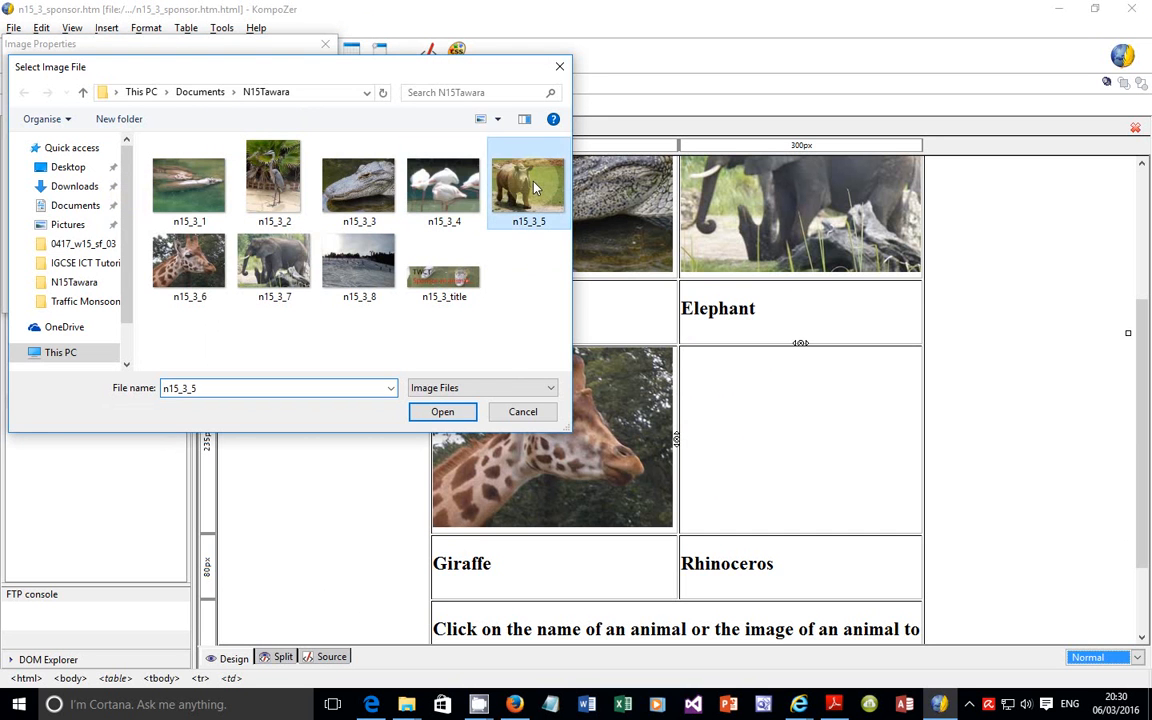
left_click(443, 412)
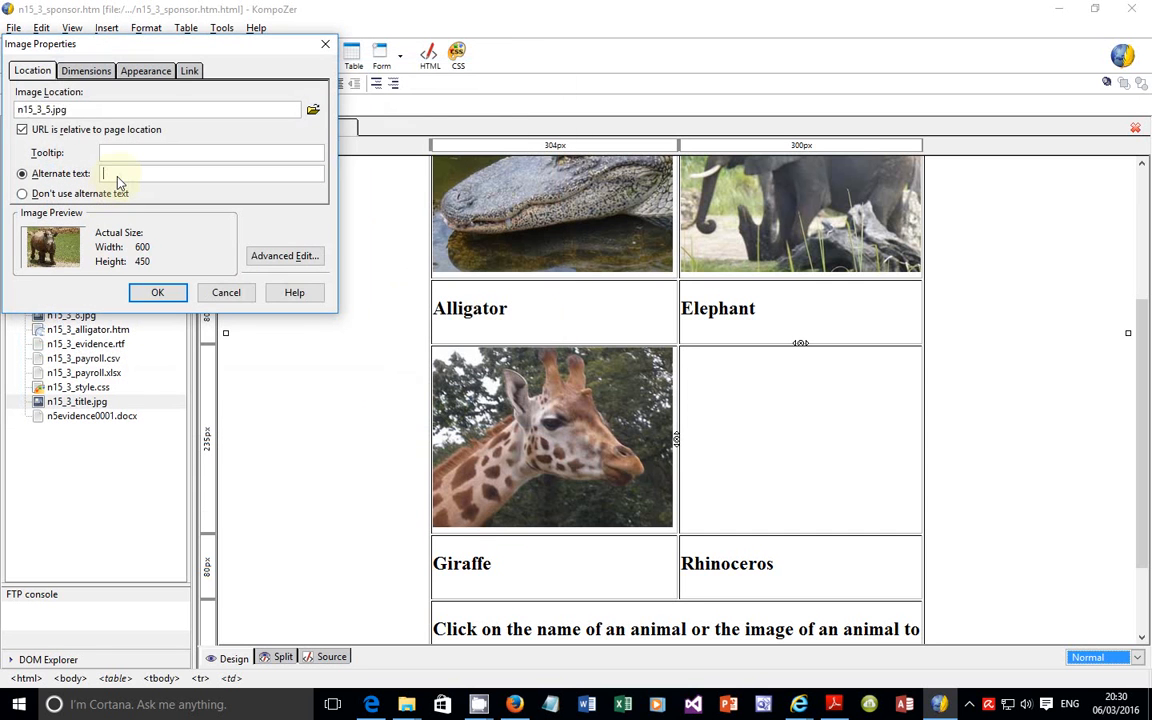
type("Ima")
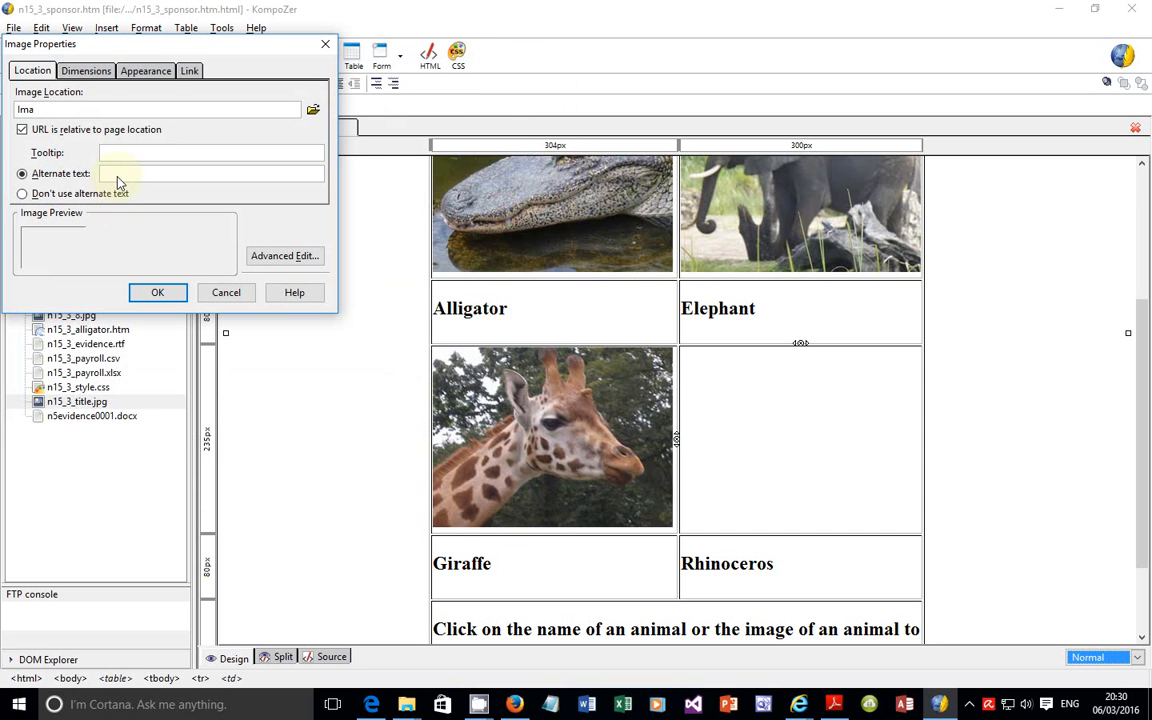
double_click(80, 108)
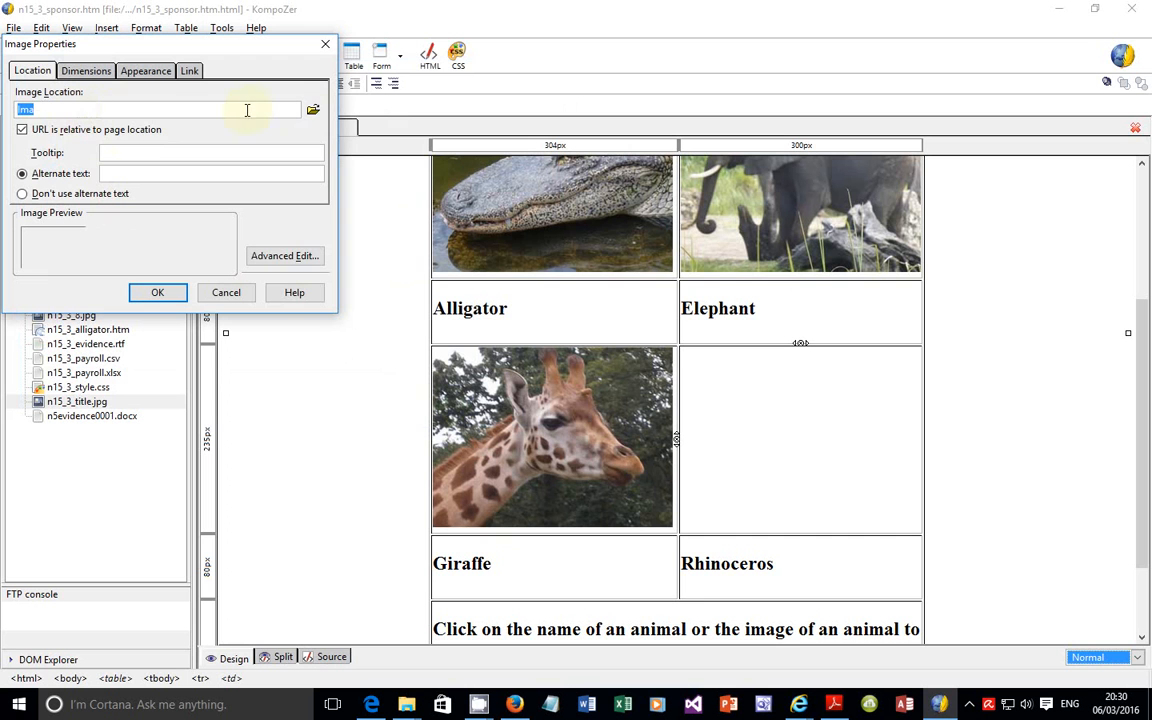
key("BackSpace")
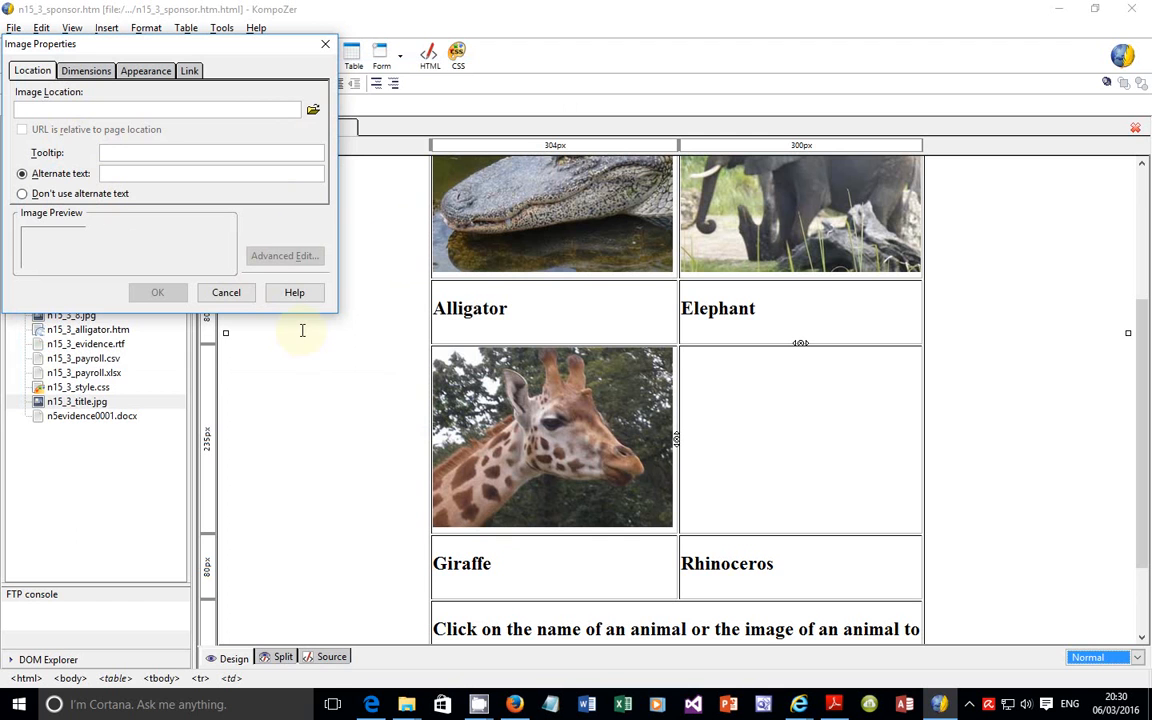
Step: Switch to the exam paper and review questions 33 and 34 for the rhinoceros image's cell and required size
left_click(373, 705)
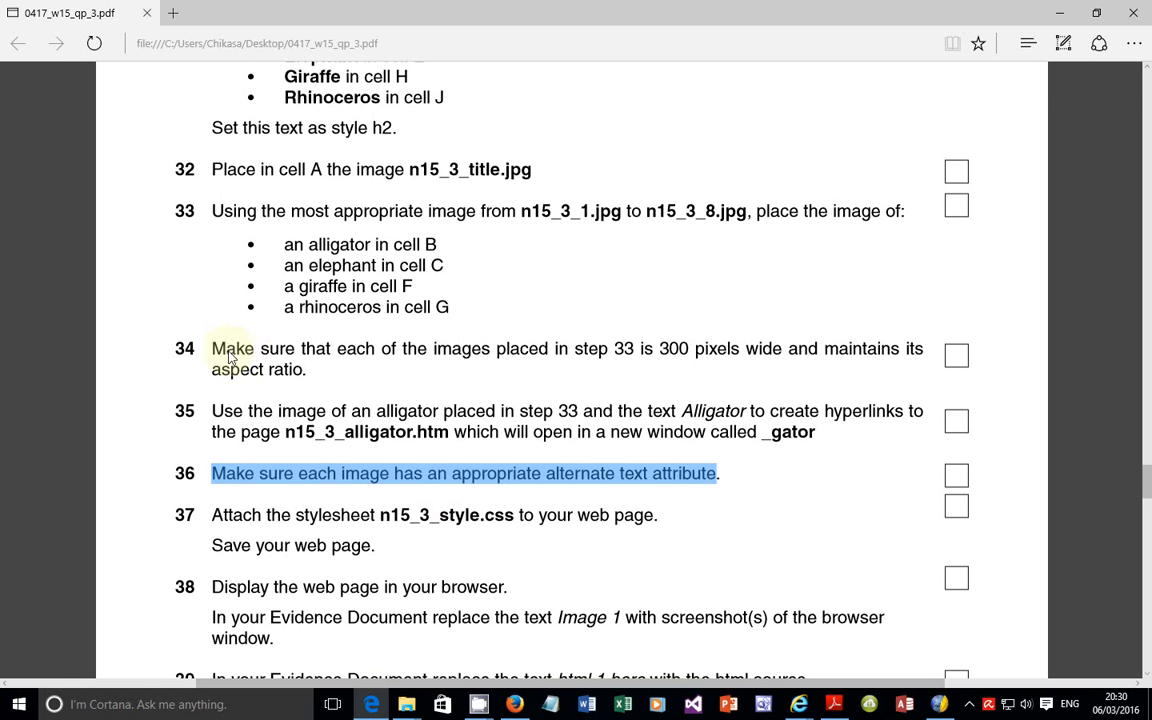
left_click(222, 353)
double_click(225, 352)
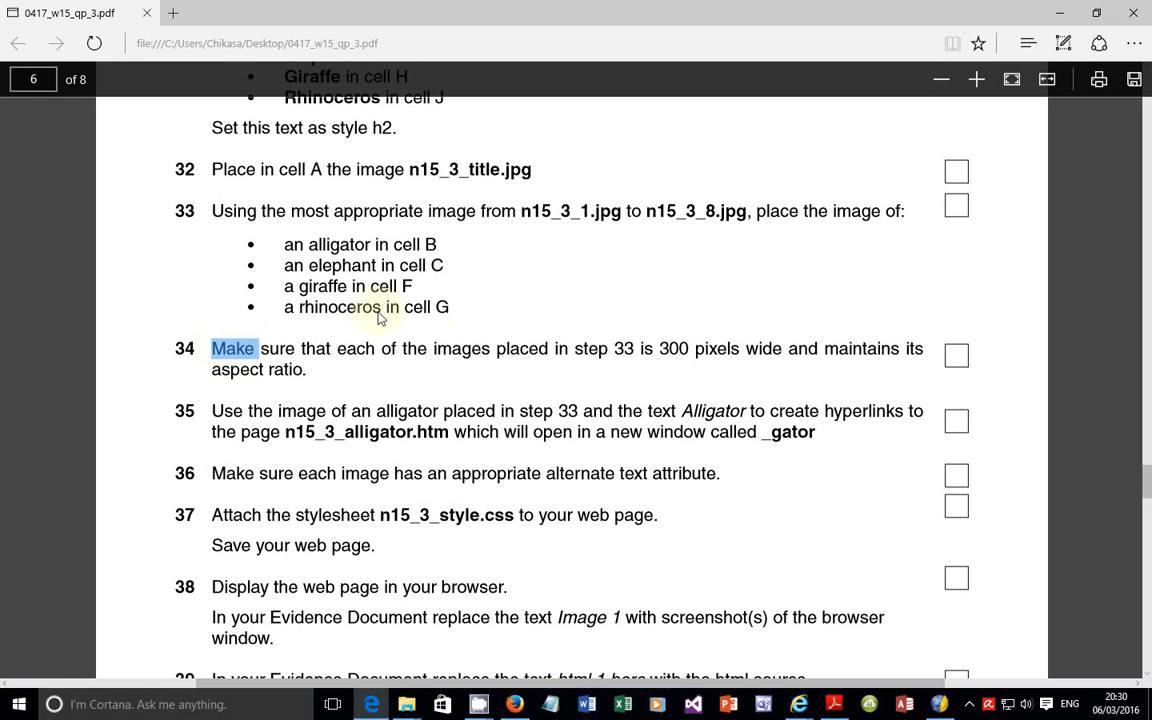
left_click(285, 290)
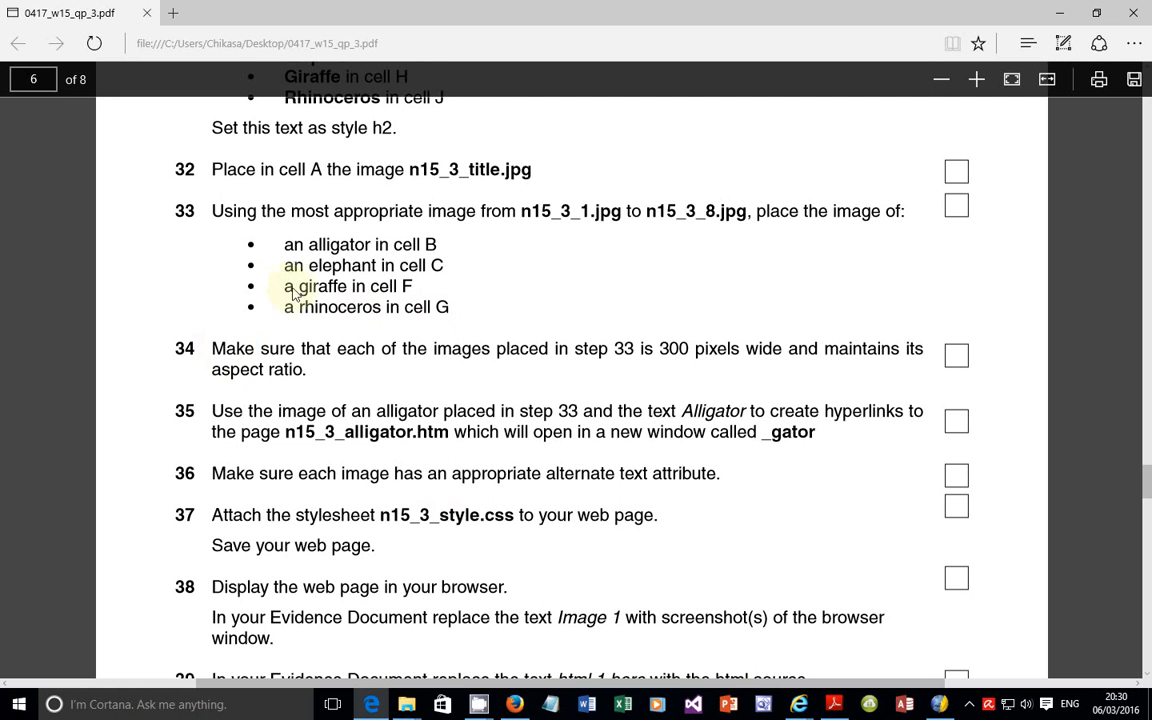
left_click_drag(287, 312, 384, 308)
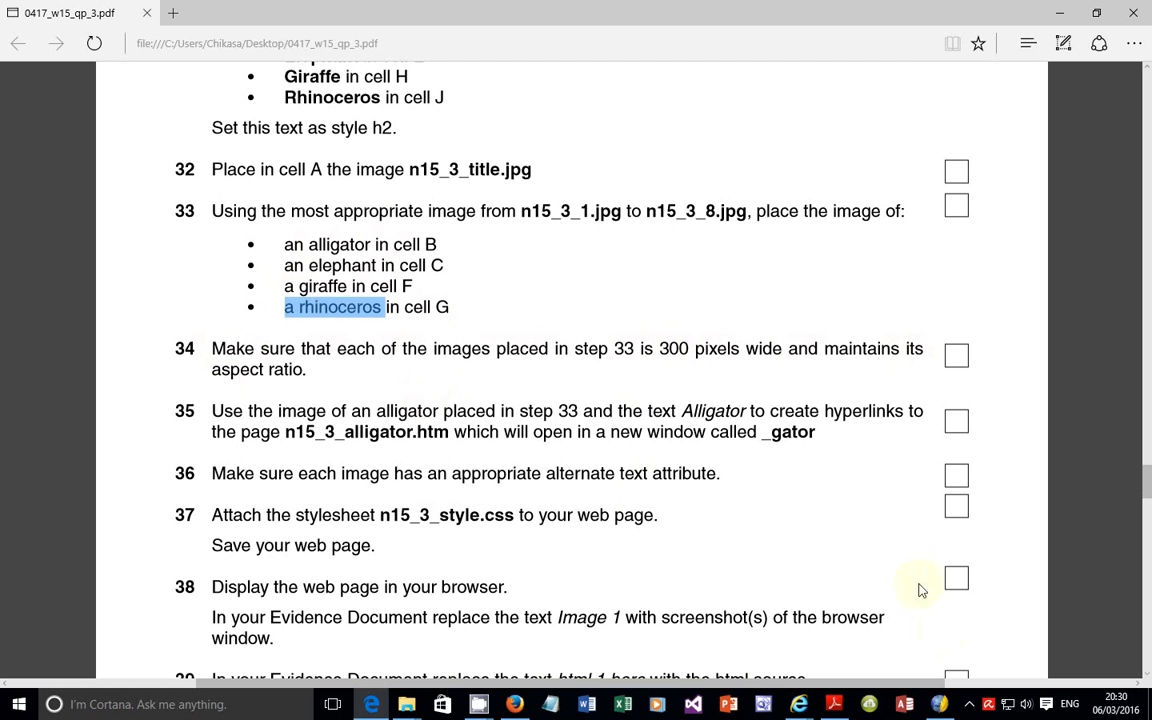
Step: Switch back to KompoZer and insert the rhinoceros picture n15_3_5.jpg in cell G above Rhinoceros, with the alternate text "Image of Rhinoceros"
left_click(940, 704)
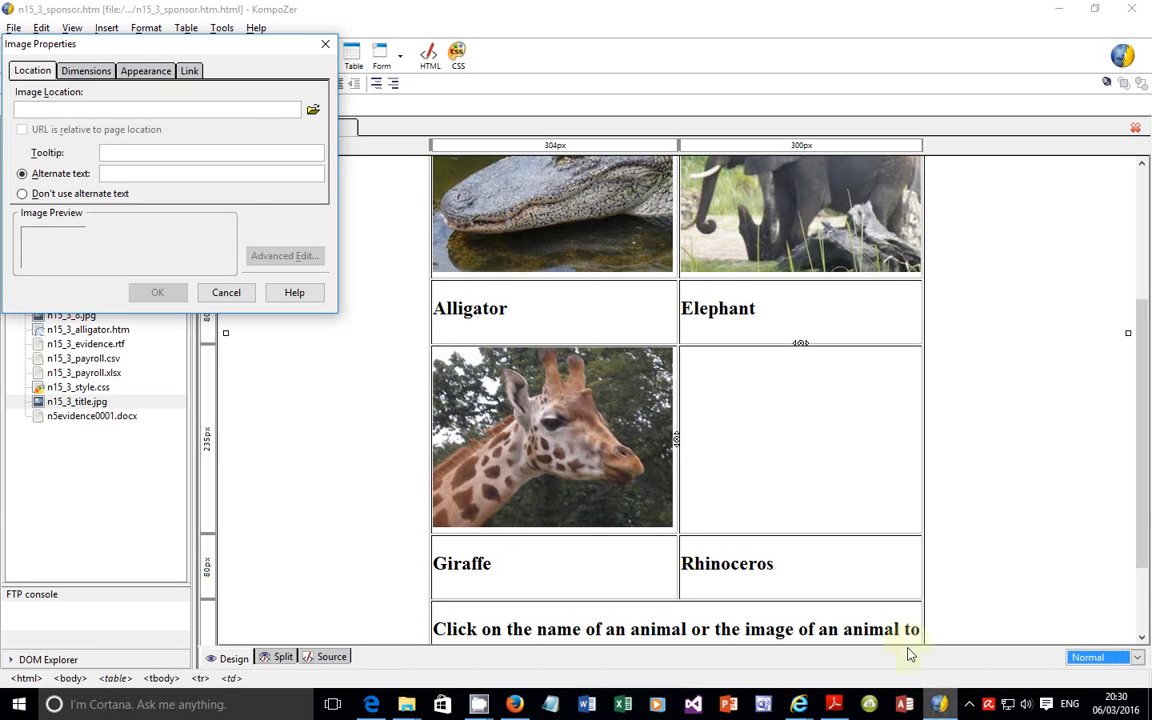
left_click(314, 111)
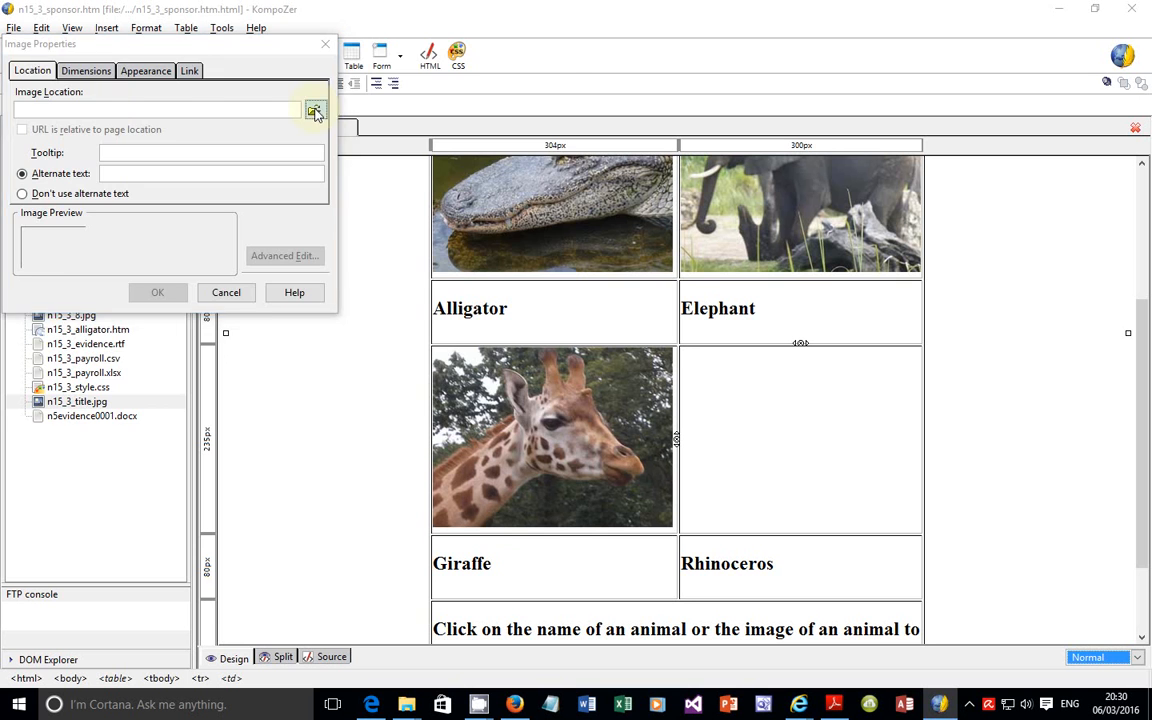
left_click(526, 188)
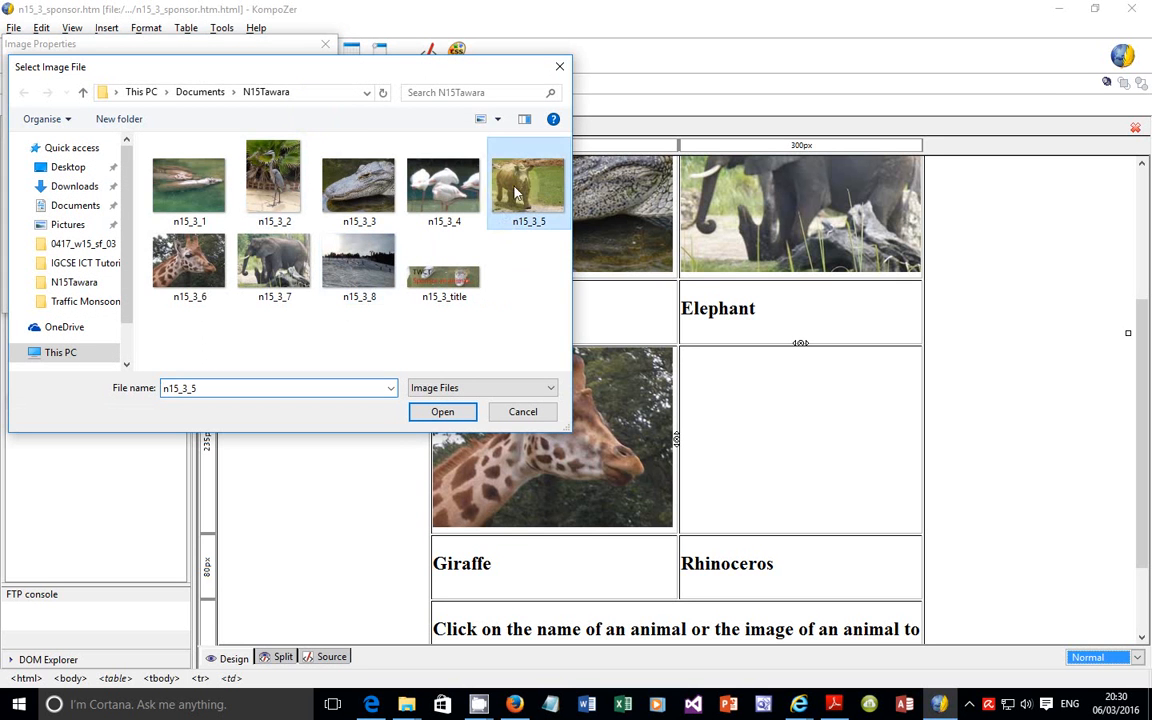
left_click(441, 413)
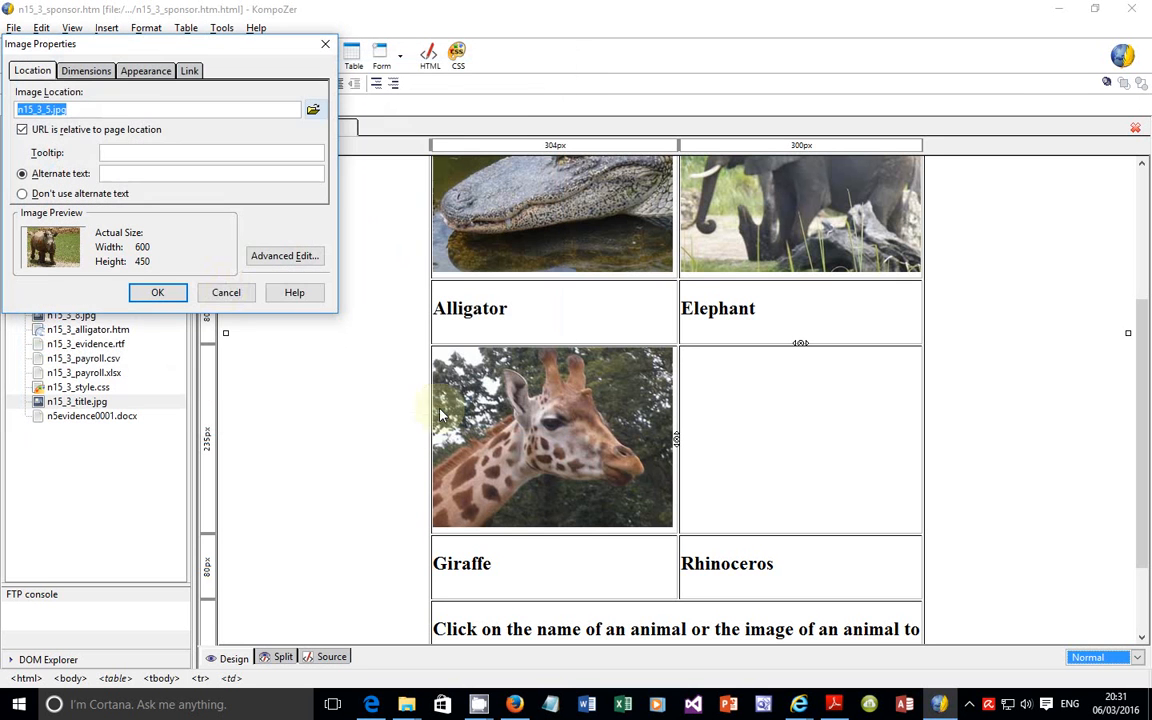
left_click(143, 174)
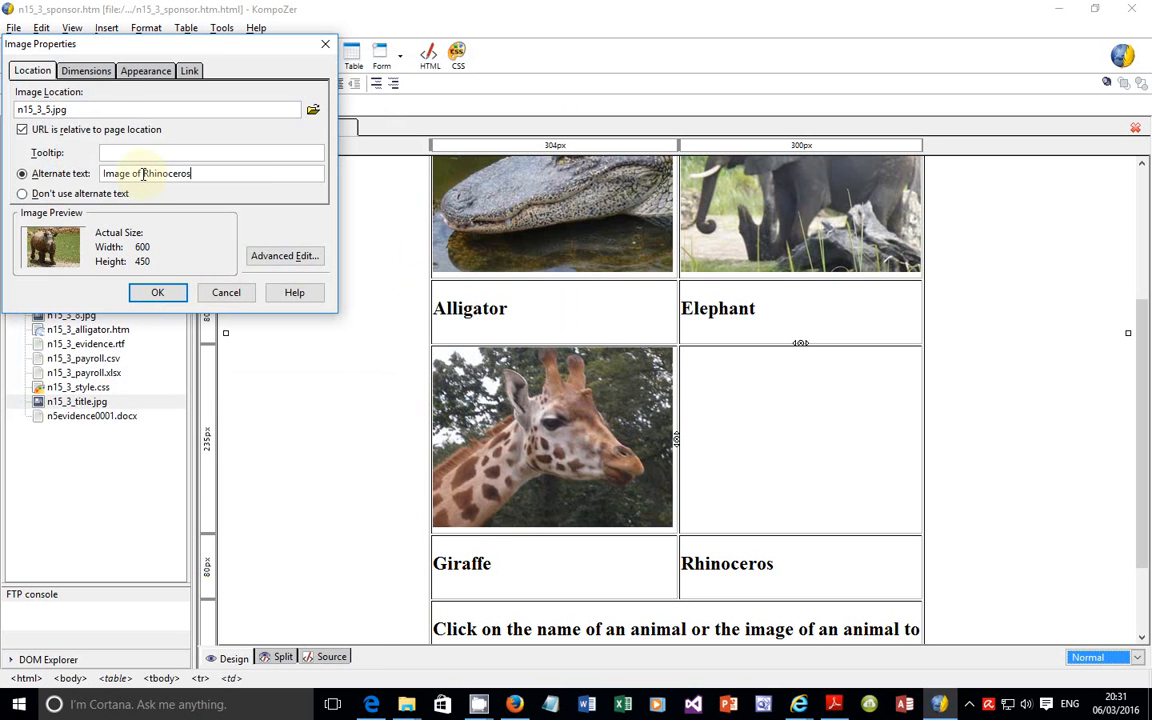
left_click(155, 291)
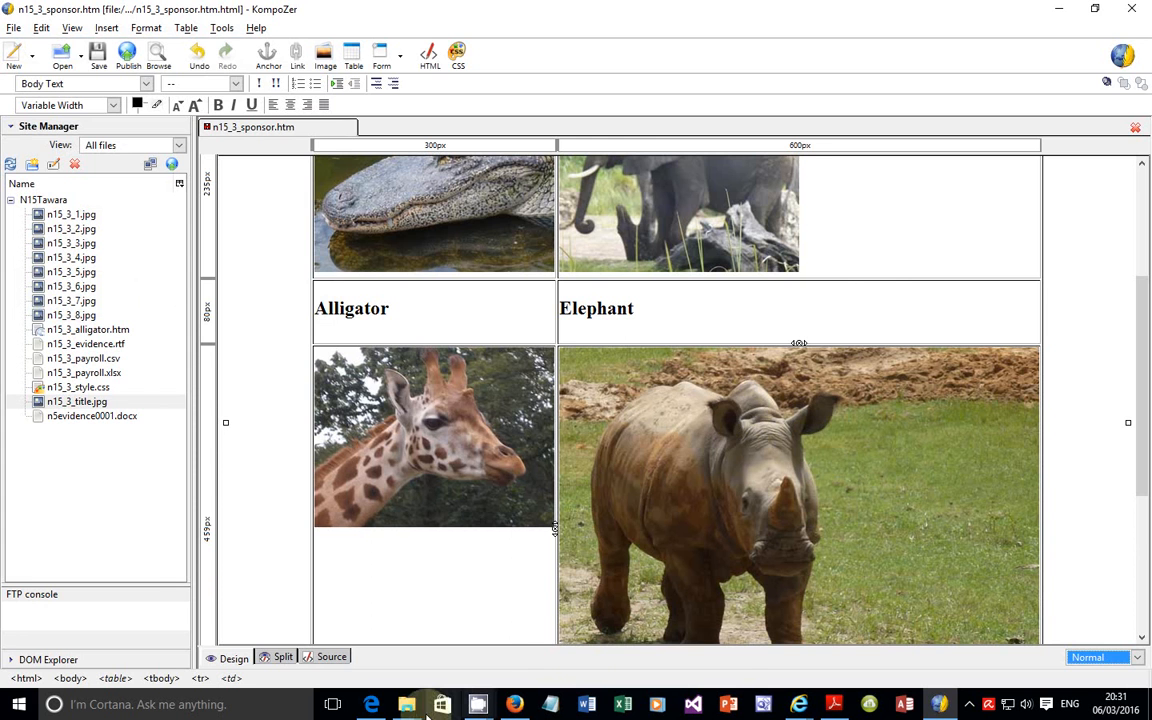
Step: Check the required image width in question 34 of the exam paper, and switch the rhinoceros image in KompoZer to a constrained custom size
left_click(371, 704)
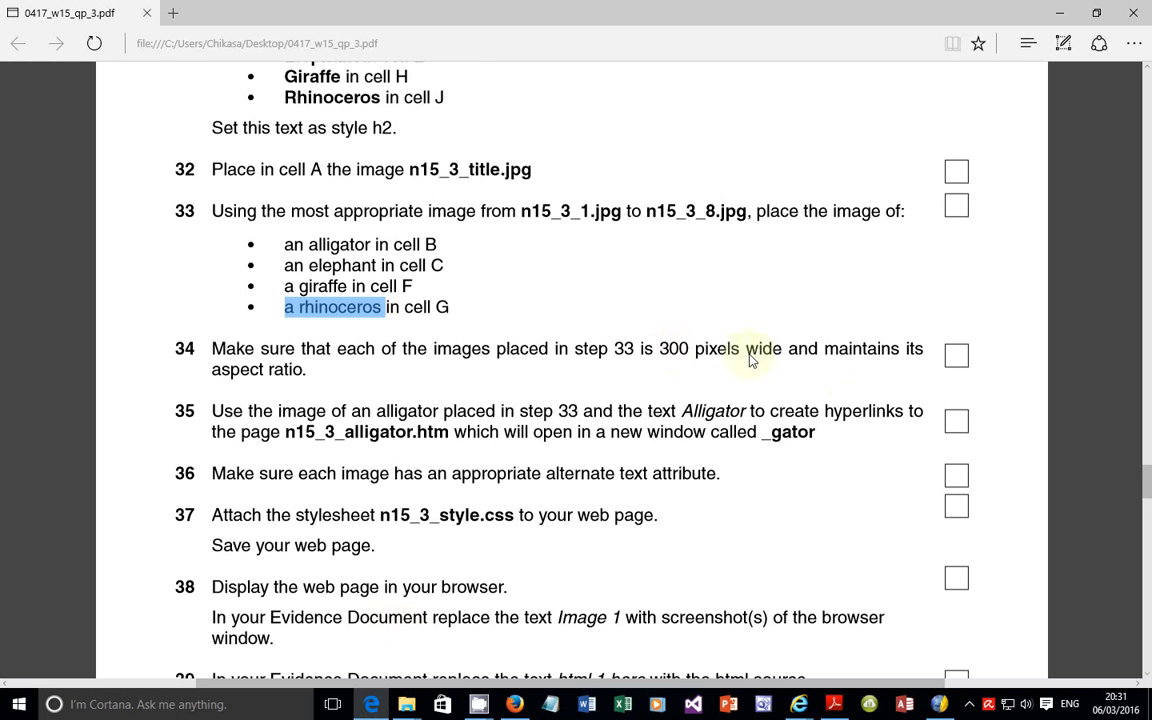
left_click(938, 704)
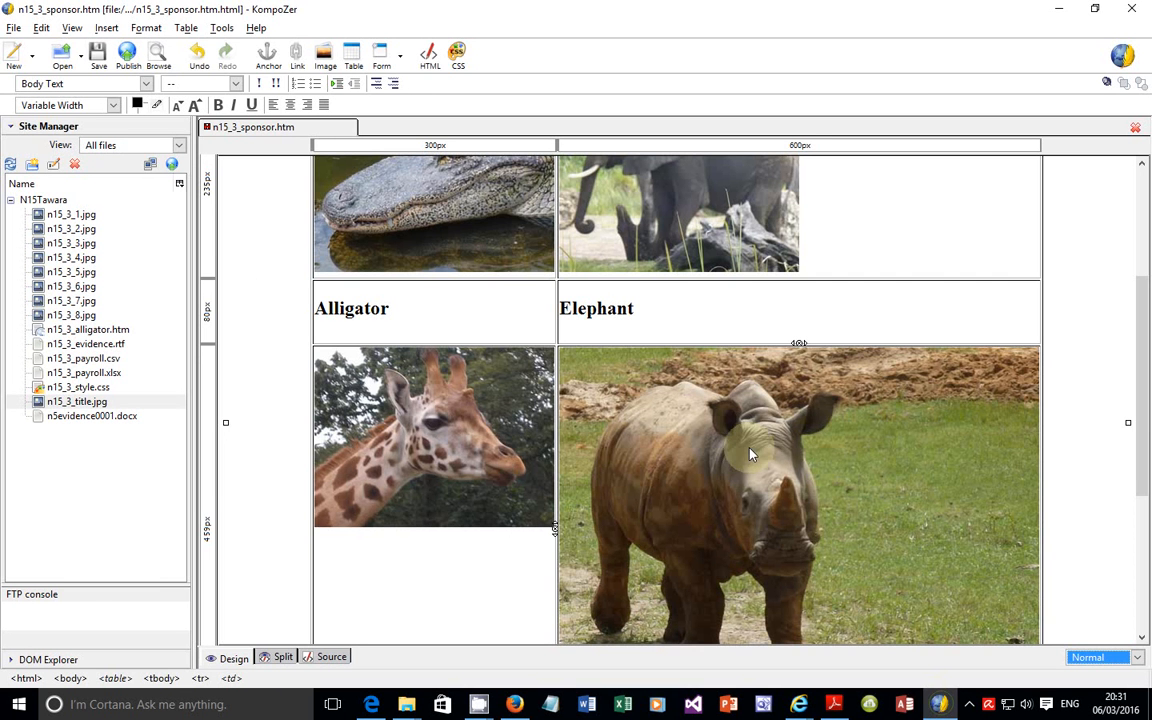
right_click(746, 411)
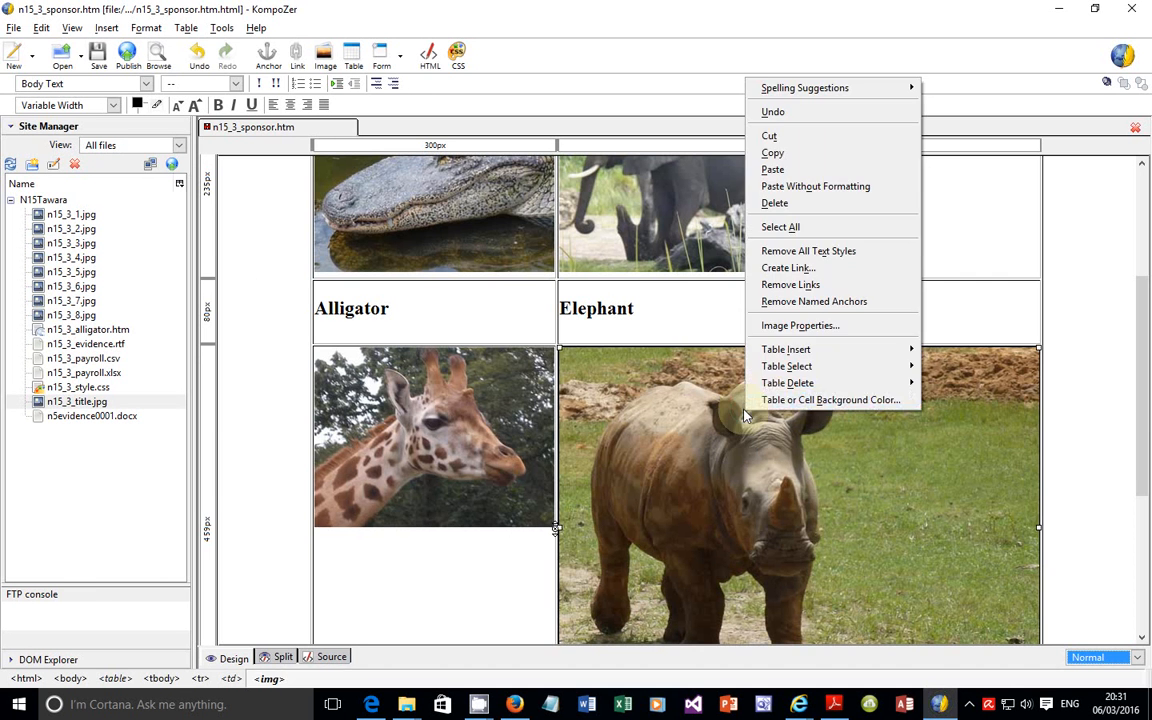
left_click(796, 326)
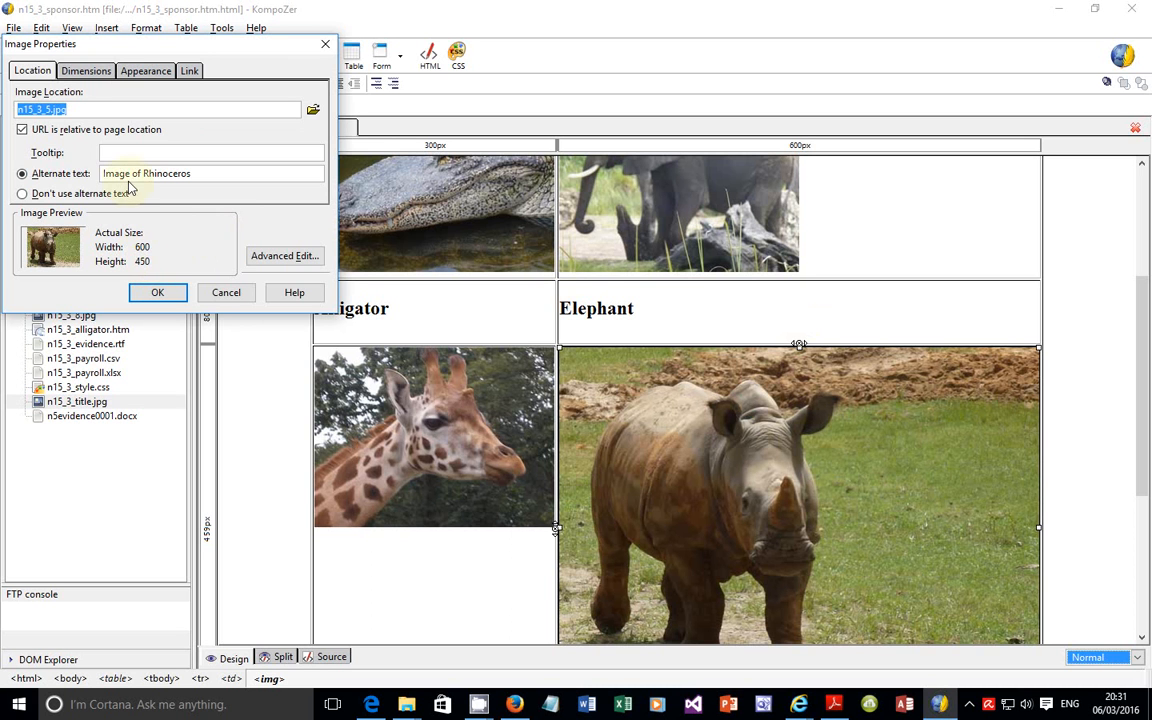
left_click(72, 74)
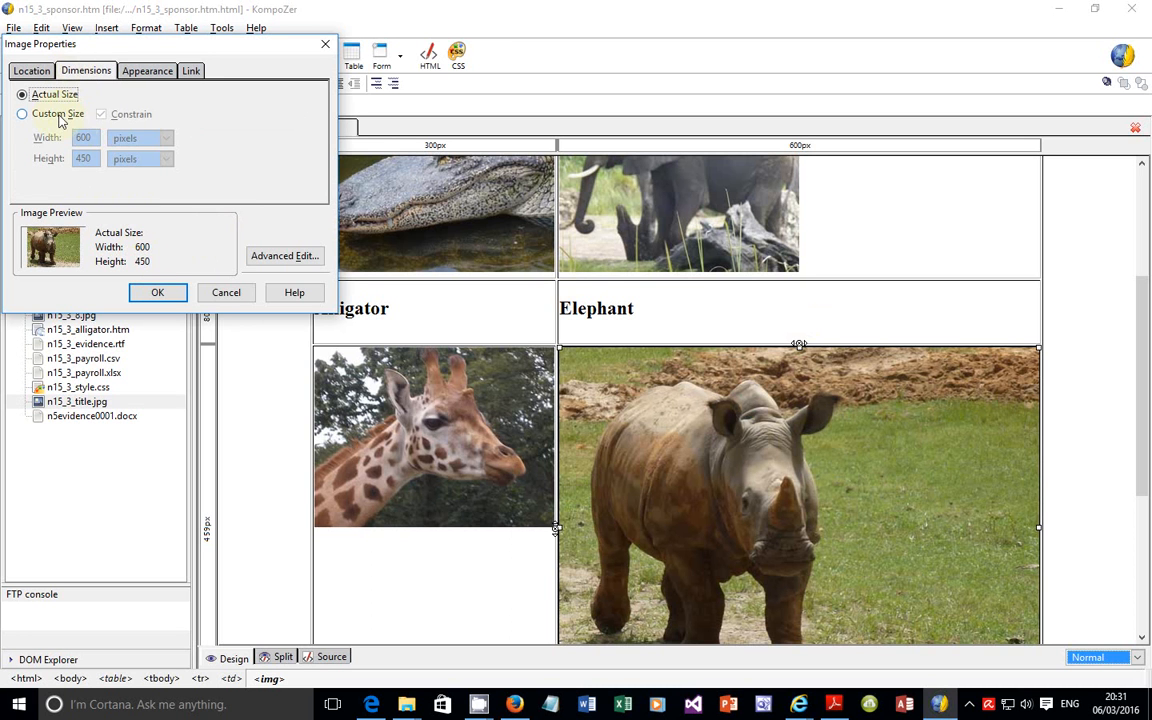
left_click(59, 116)
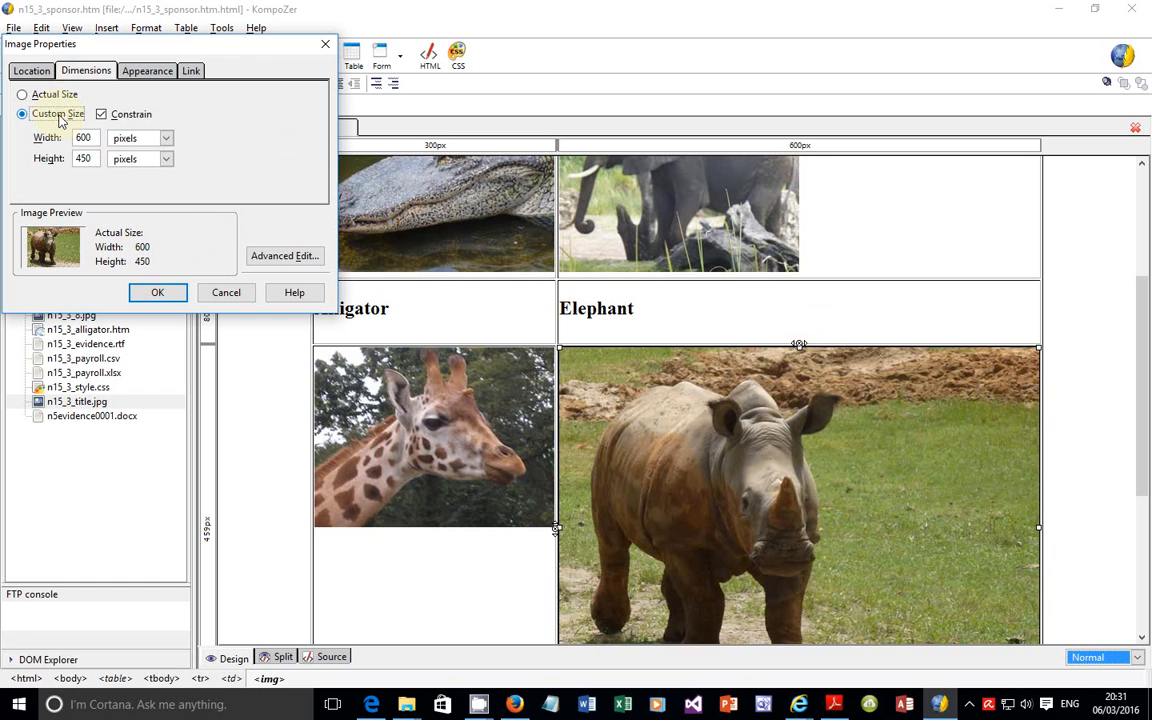
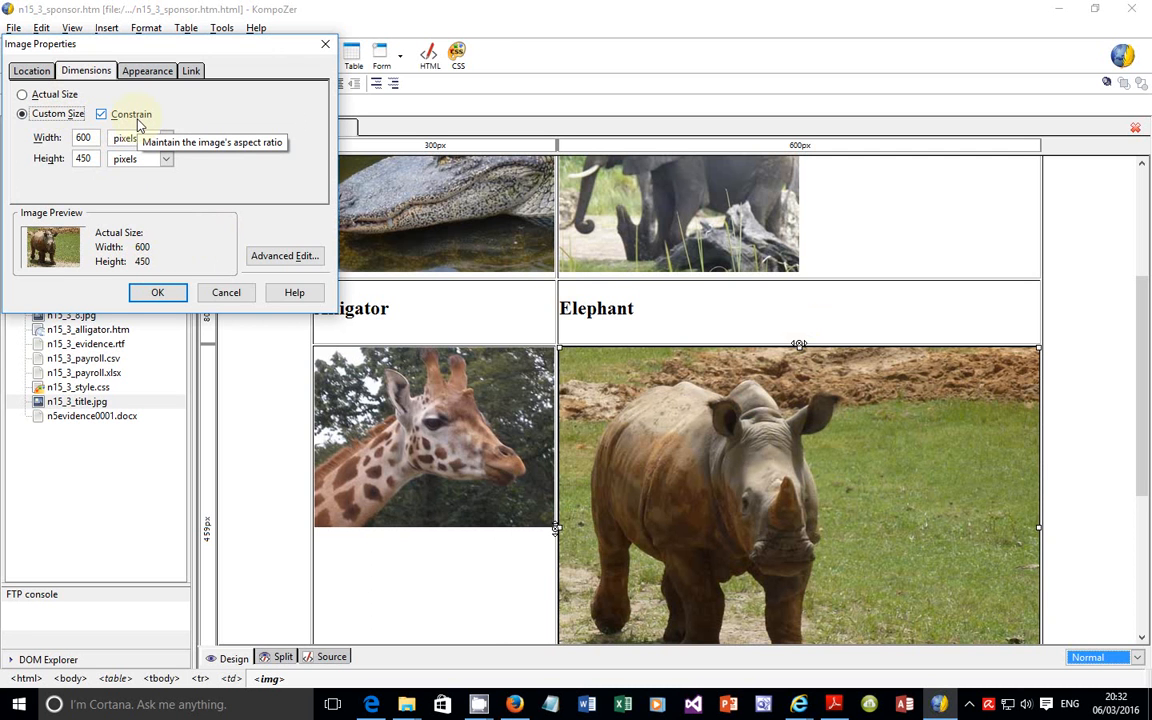
Step: Set the rhinoceros image's width to 300 pixels with its aspect ratio constrained, and apply the size
left_click(102, 114)
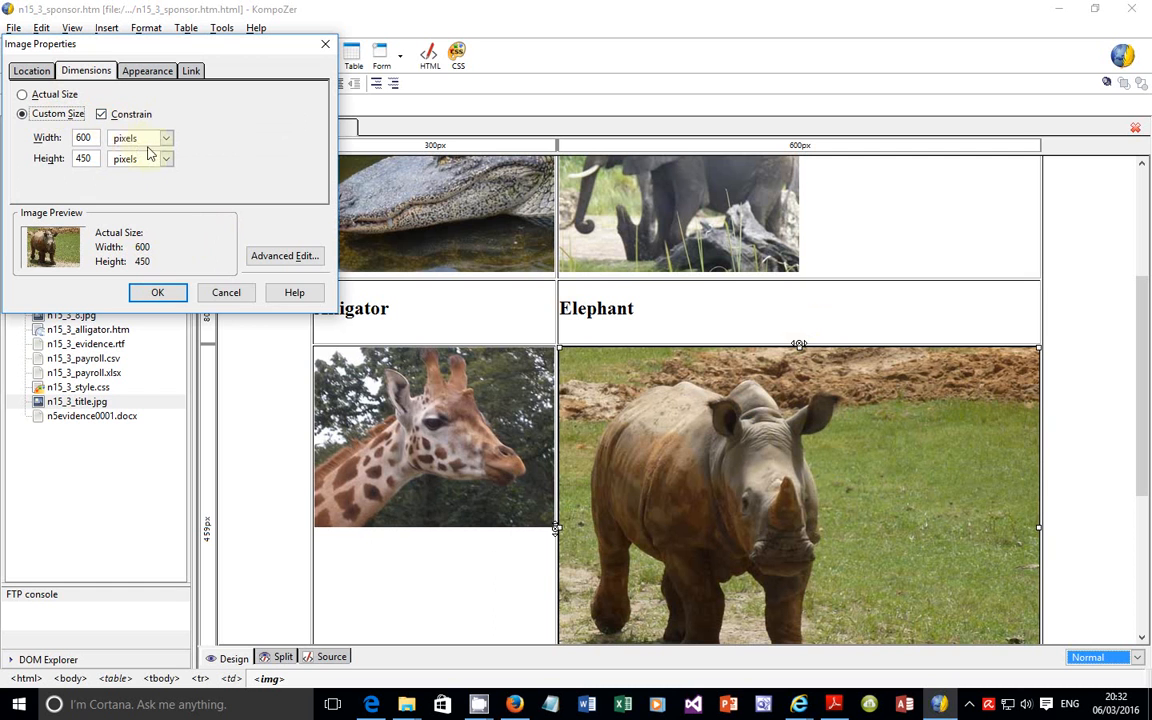
double_click(83, 140)
type("30")
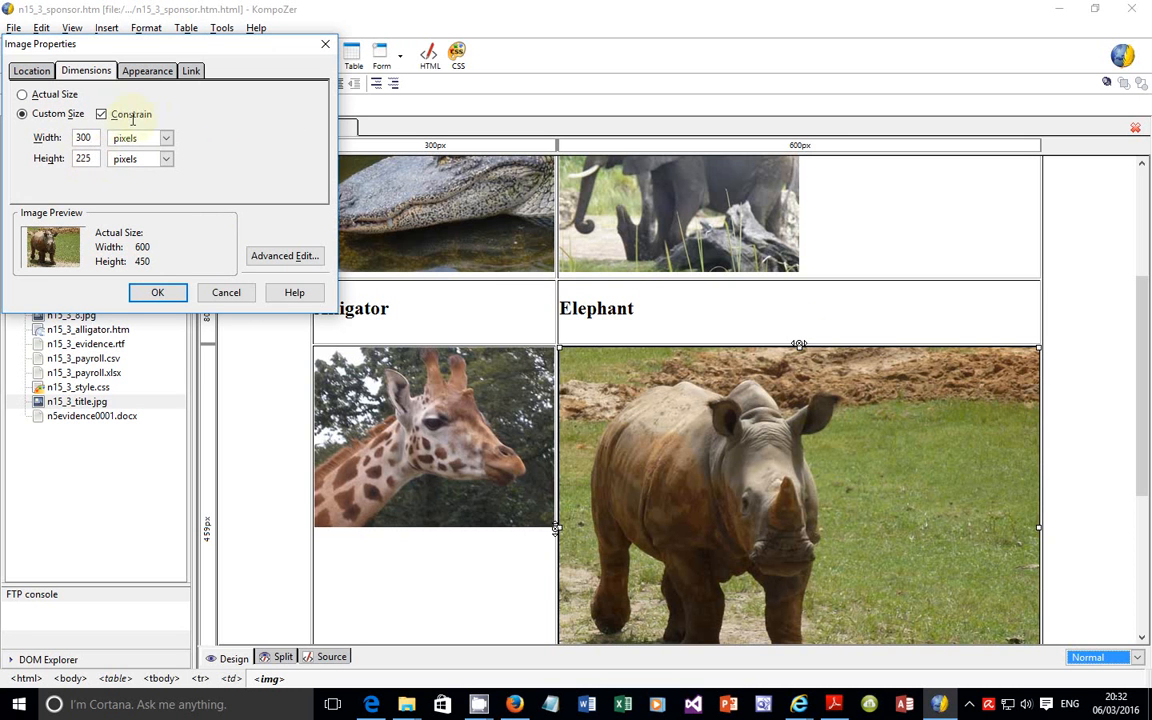
left_click(157, 295)
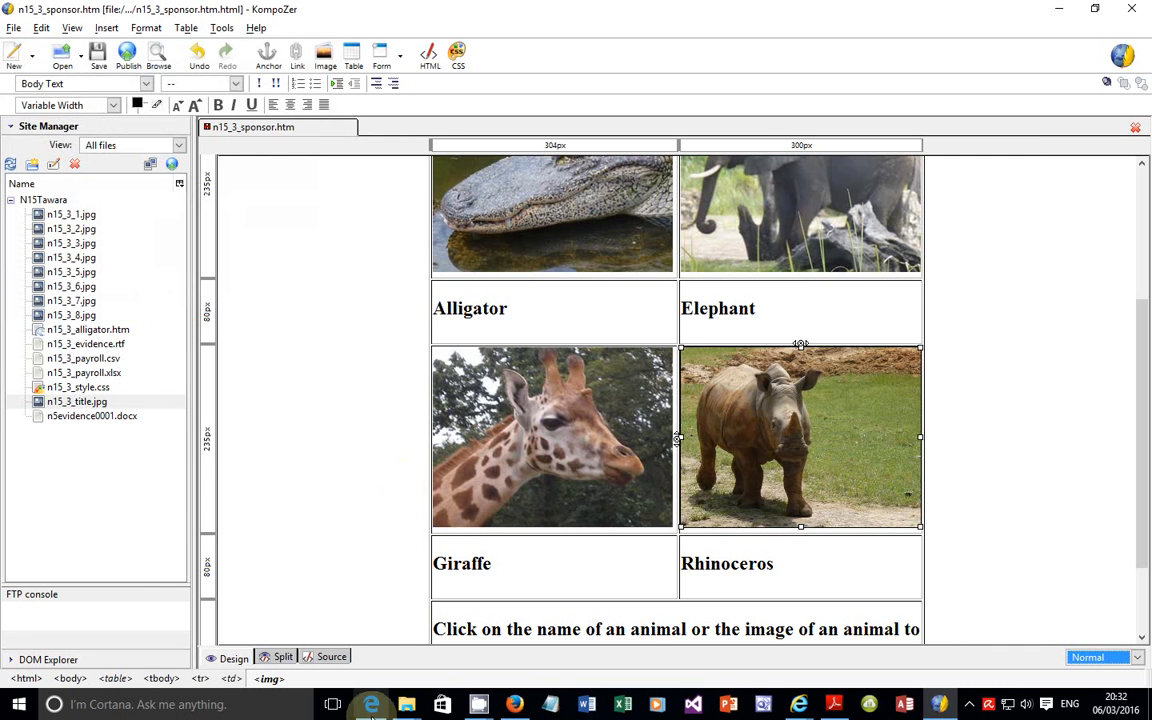
Step: Switch to the exam paper and read question 35 for the alligator hyperlink requirements
left_click(371, 704)
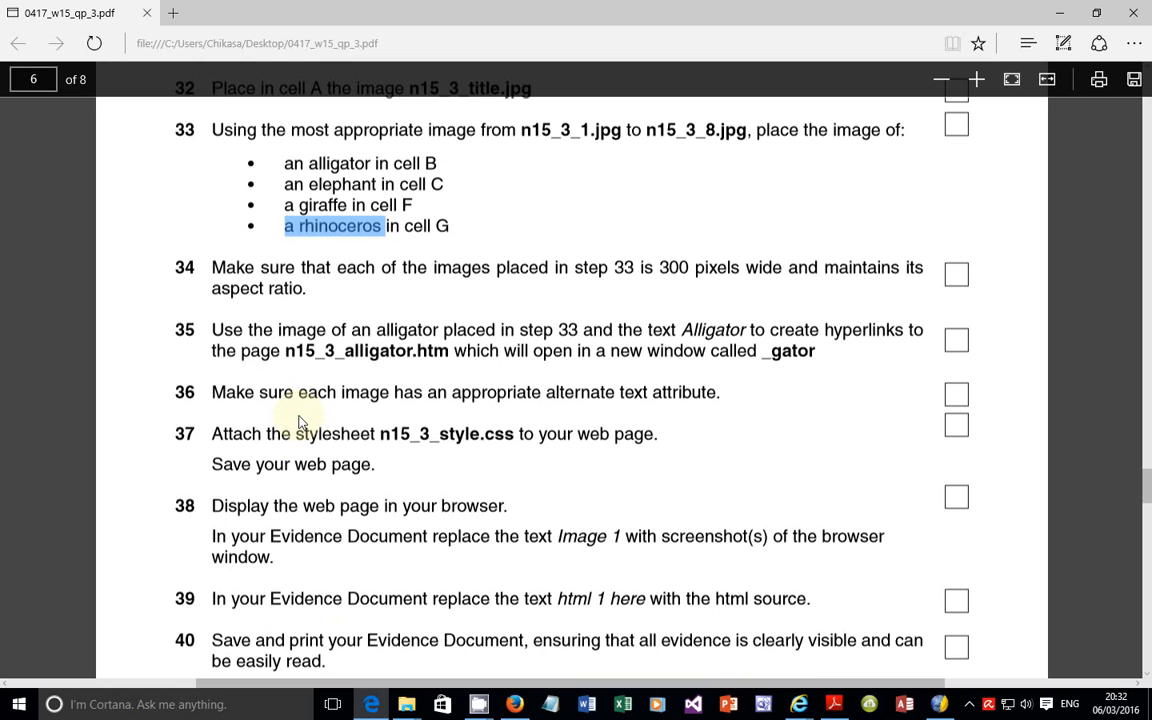
scroll(298, 421, "down", 1)
left_click_drag(190, 320, 496, 341)
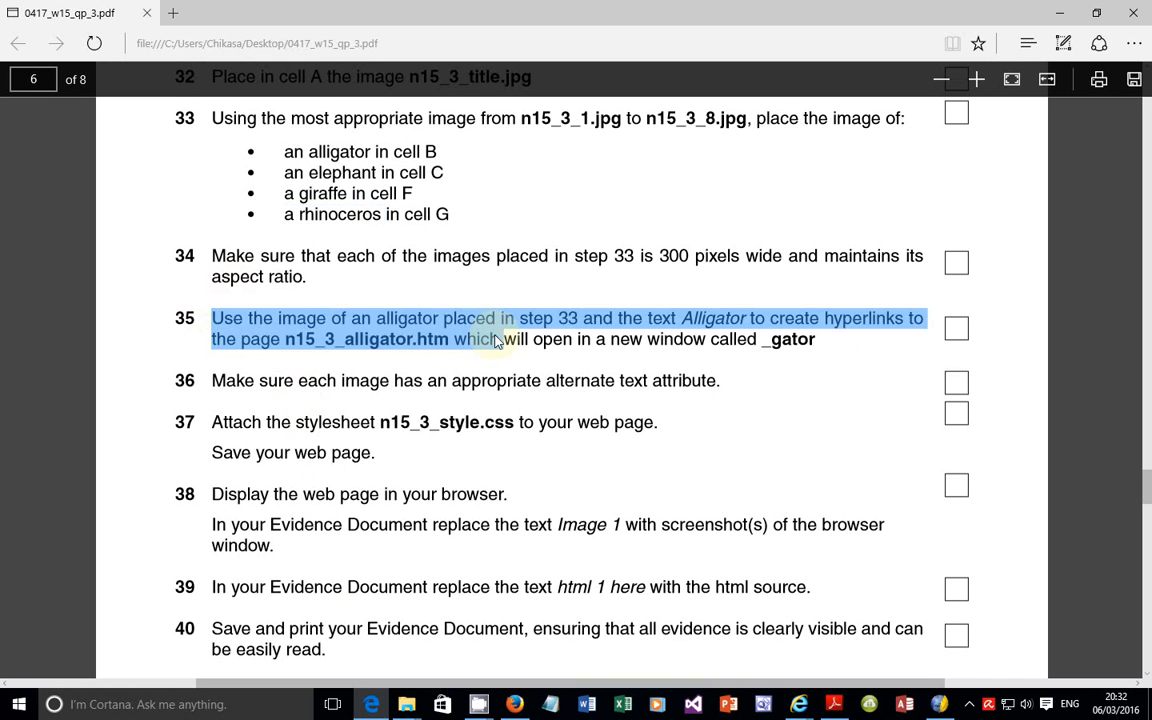
left_click(450, 348)
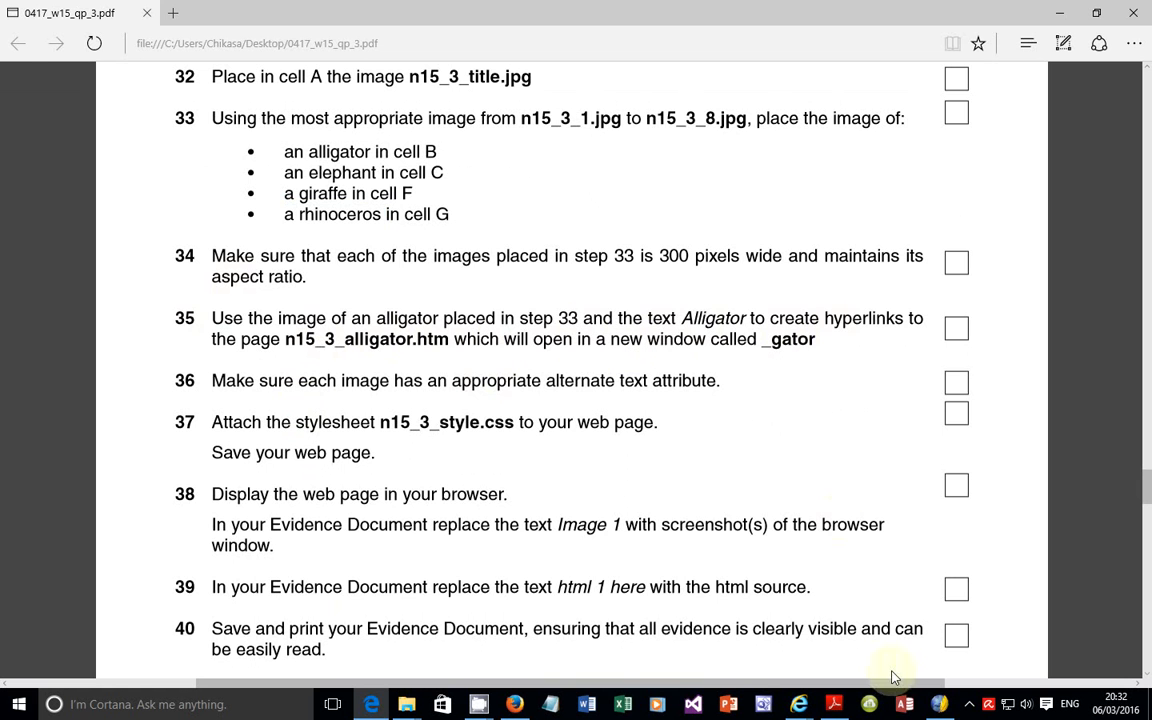
Step: Switch back to KompoZer and link the Alligator heading text to n15_3_alligator.htm, set to open in a new window
left_click(904, 704)
scroll(581, 345, "up", 3)
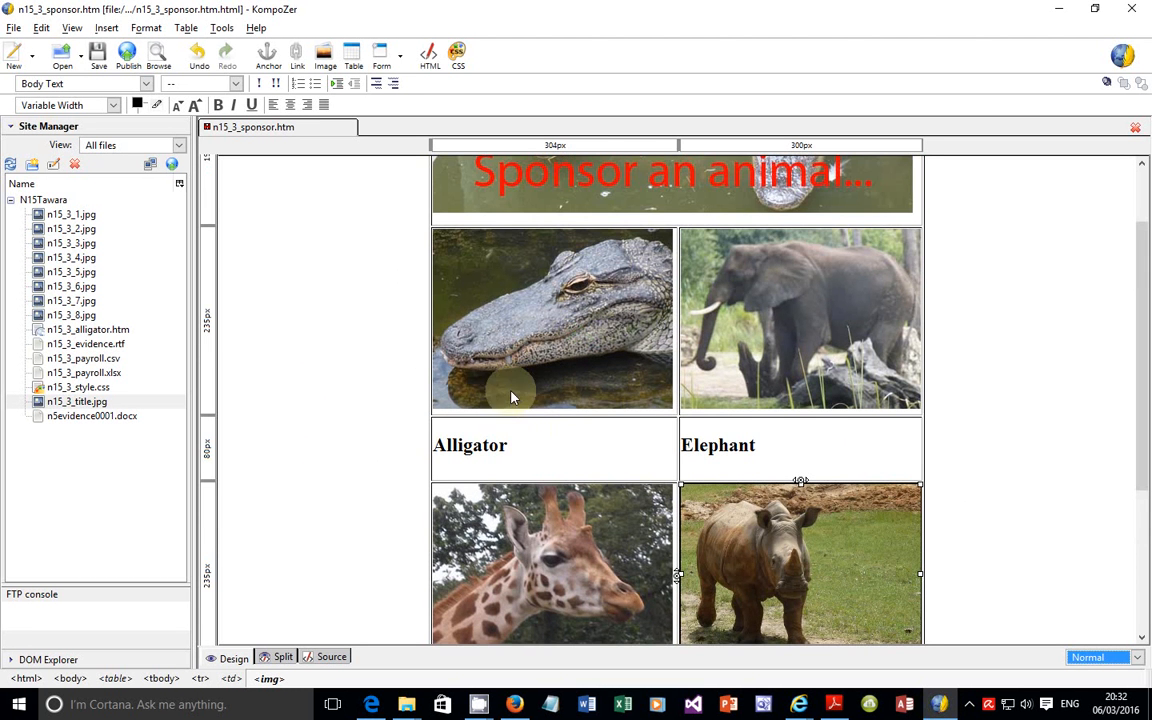
double_click(482, 447)
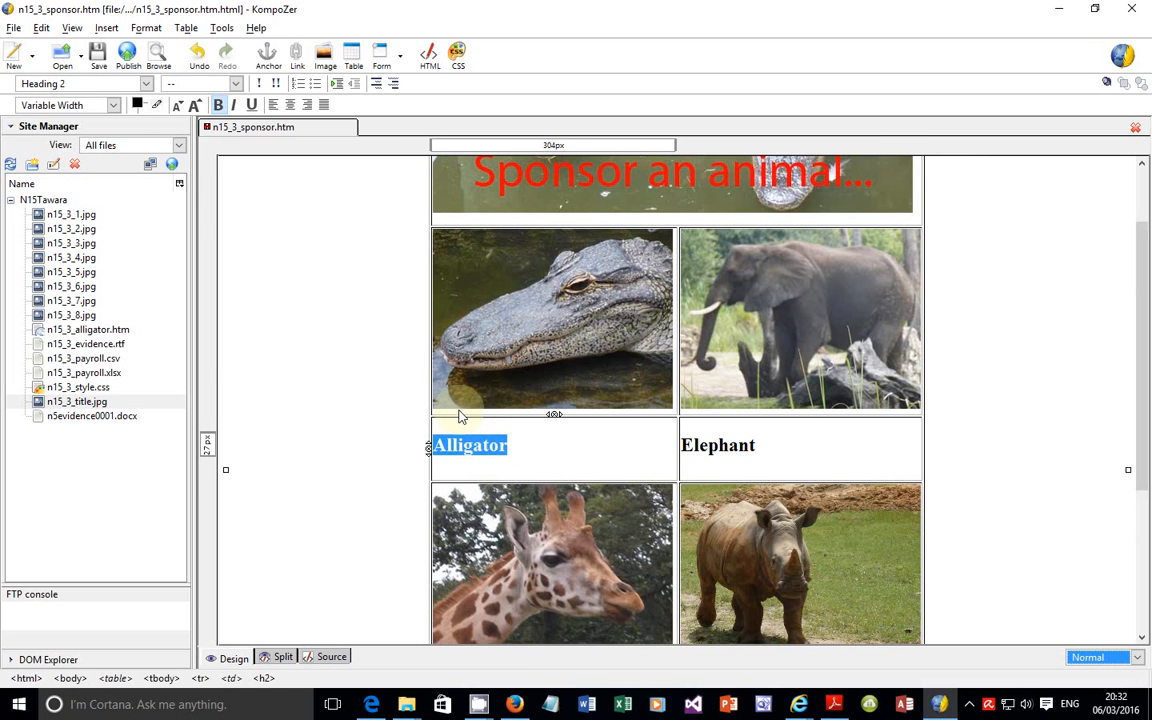
left_click(297, 58)
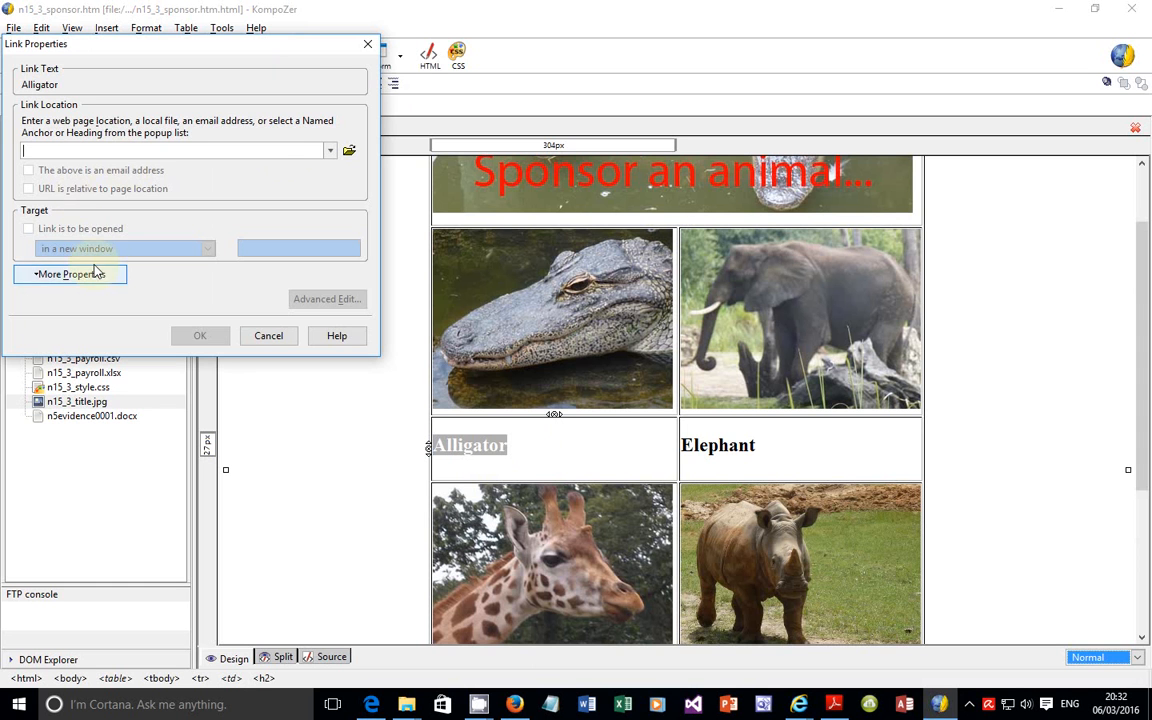
left_click(349, 152)
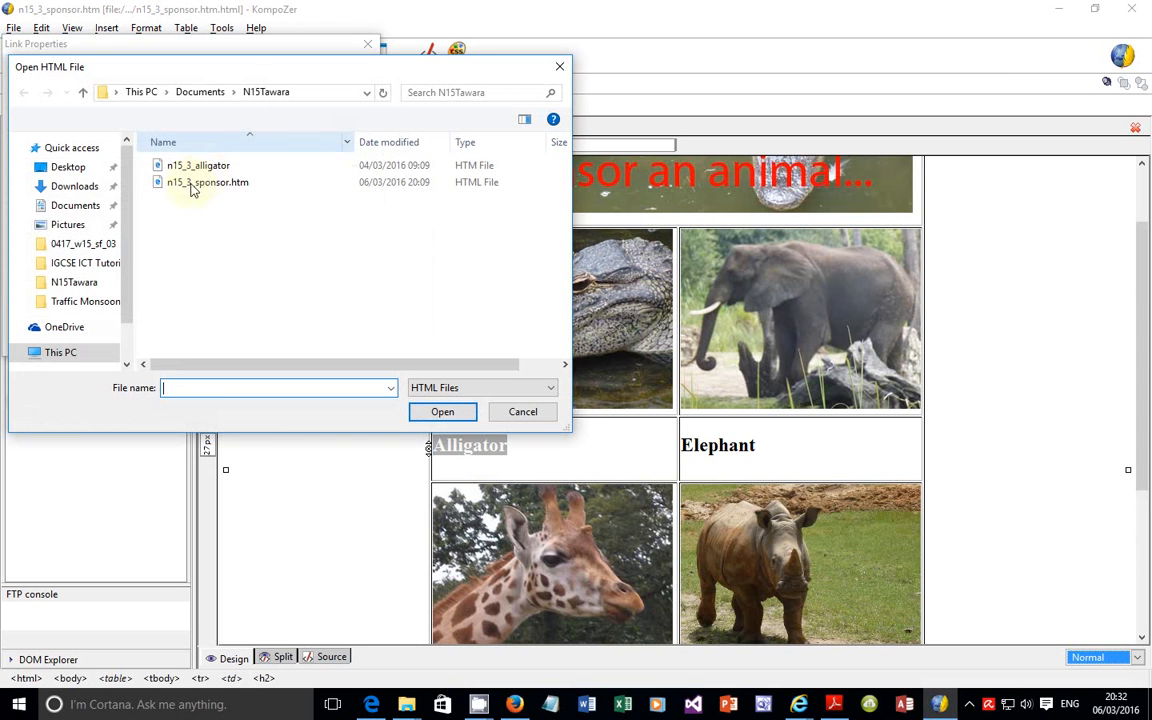
left_click(211, 168)
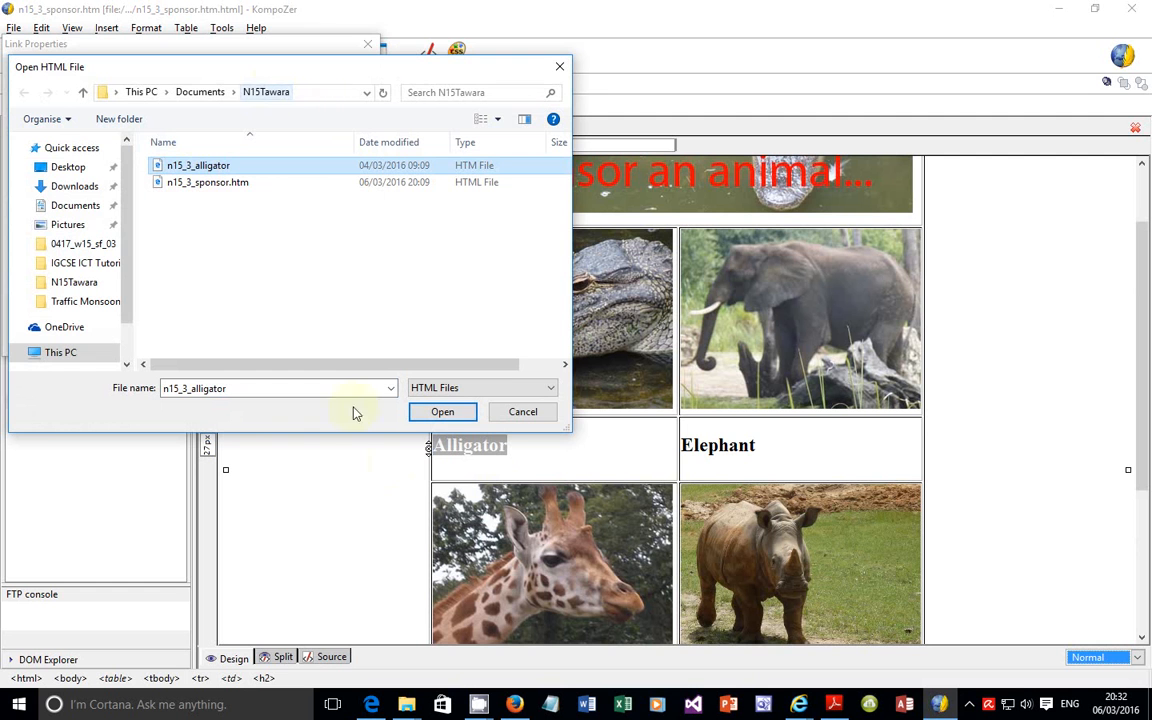
left_click(440, 412)
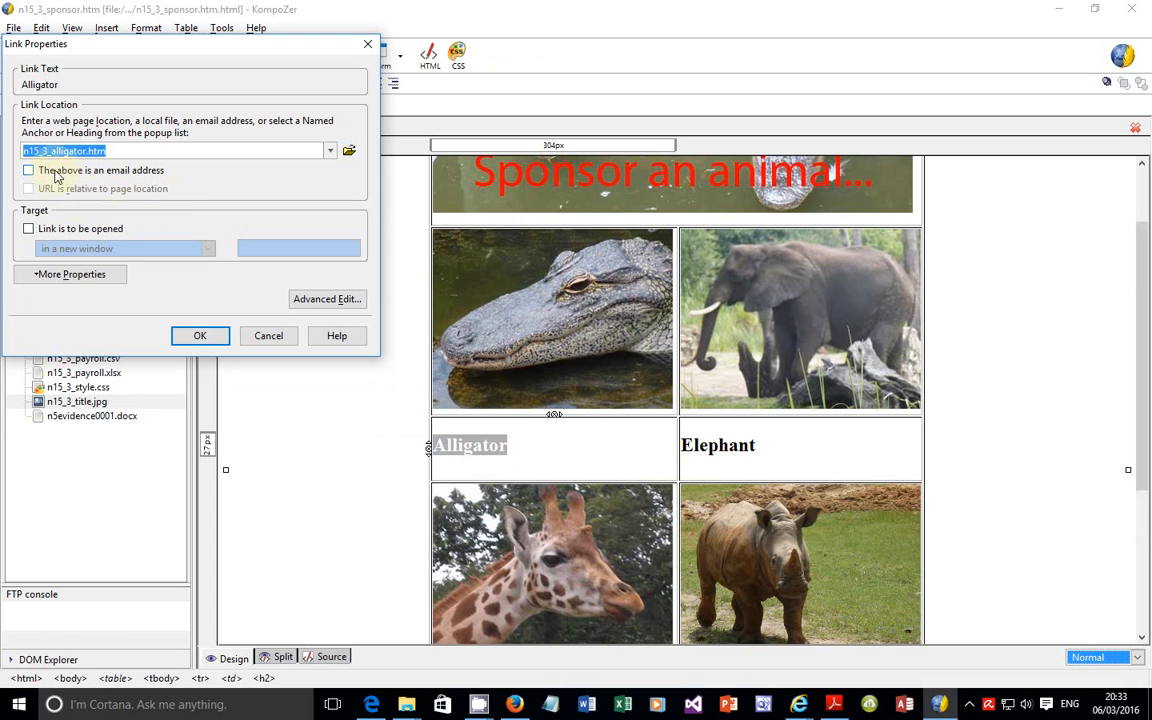
left_click(54, 229)
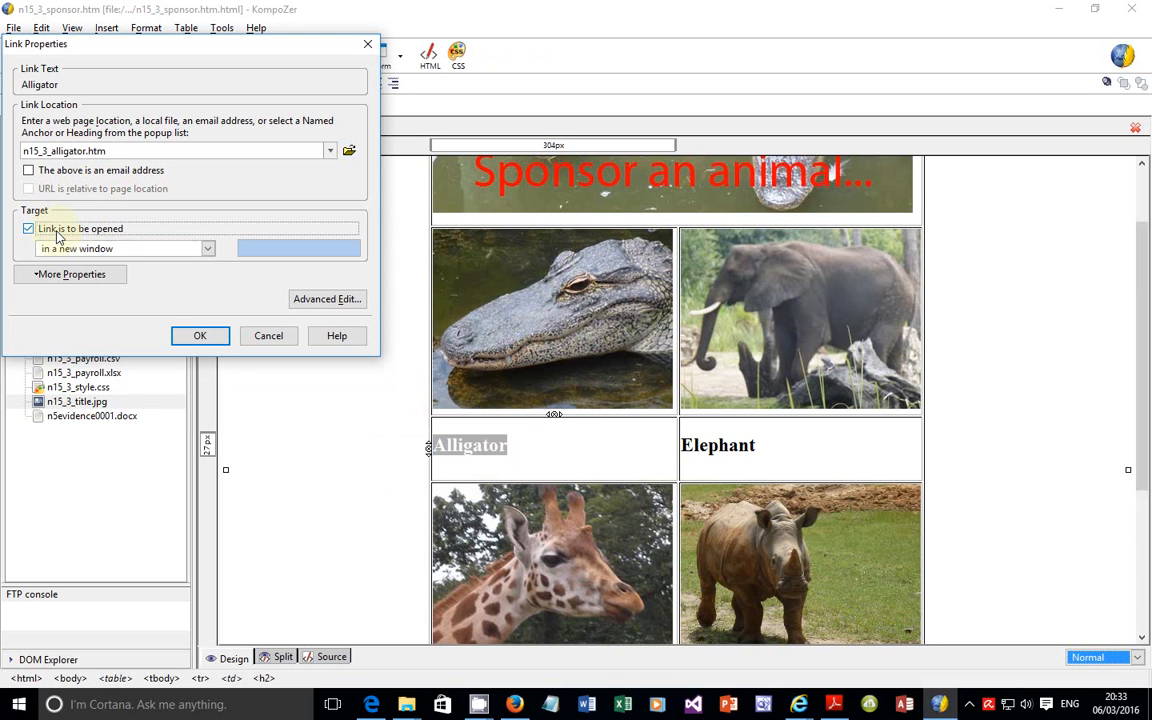
left_click(207, 249)
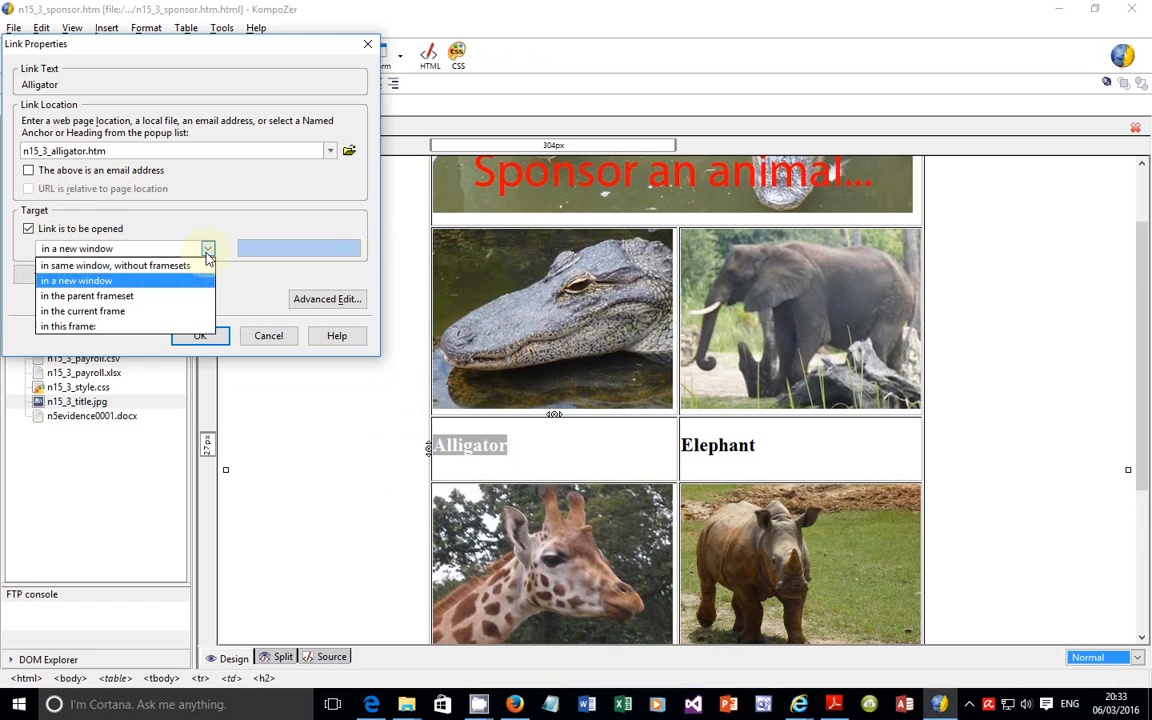
left_click(121, 288)
Step: Check the window name required in question 35 of the exam paper, and open the Alligator link's advanced HTML attributes in KompoZer
left_click(371, 704)
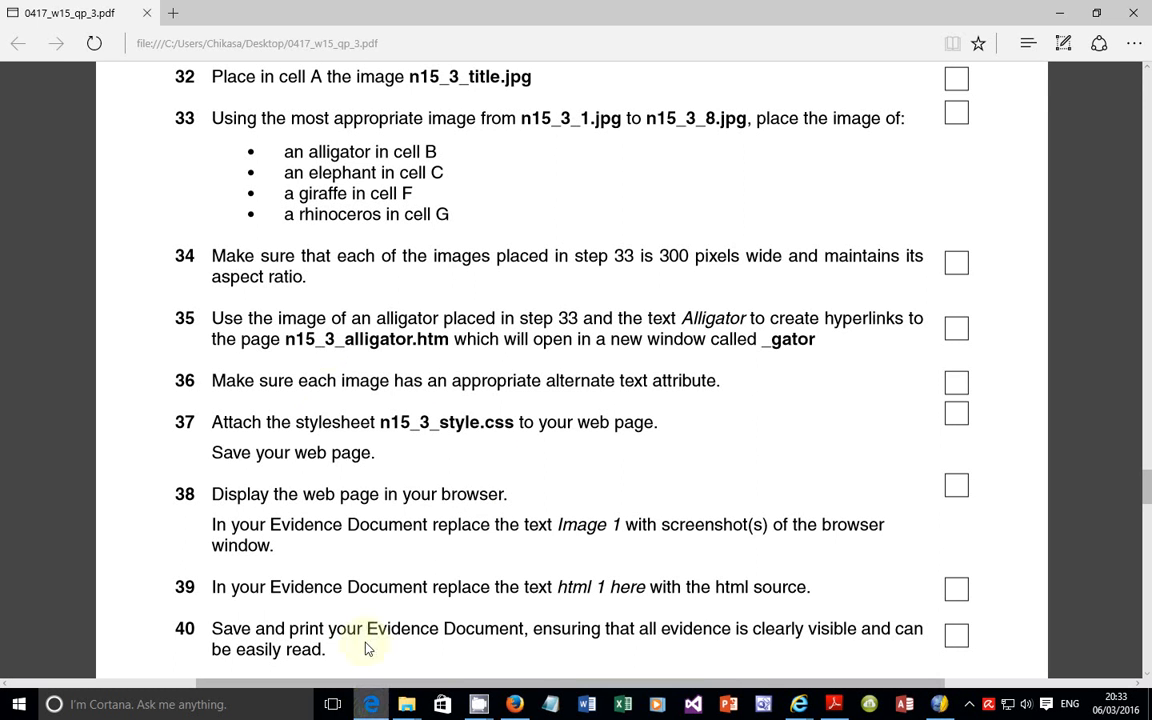
left_click_drag(578, 340, 818, 344)
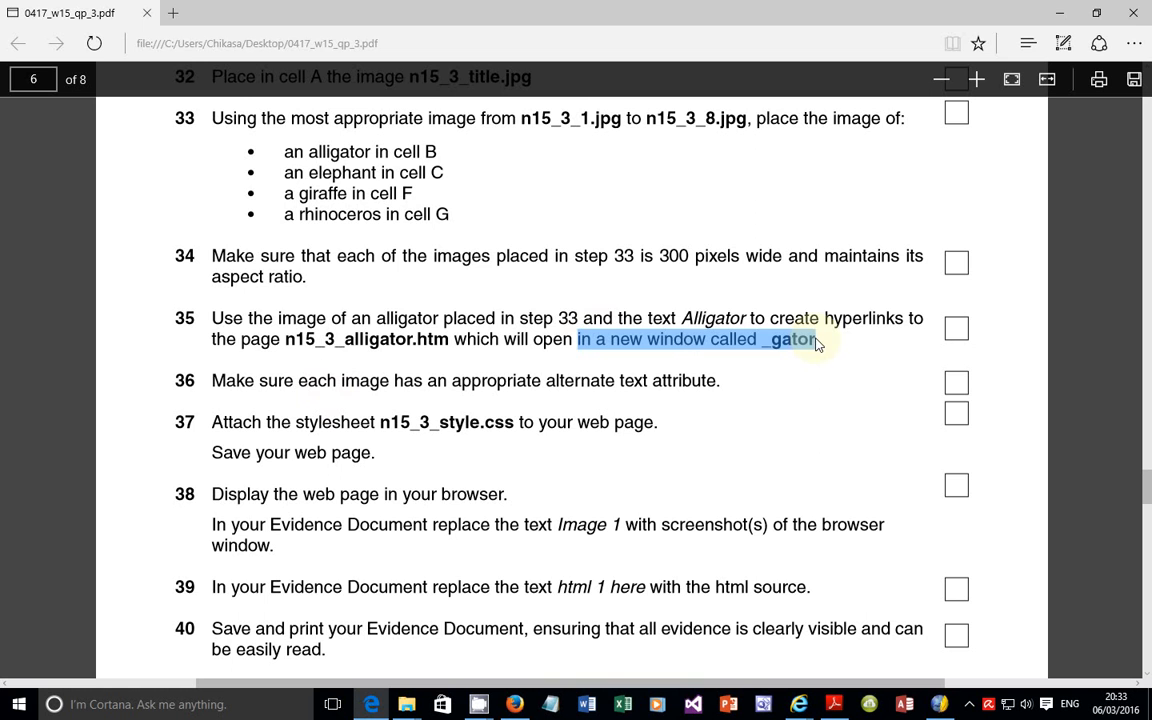
left_click(939, 704)
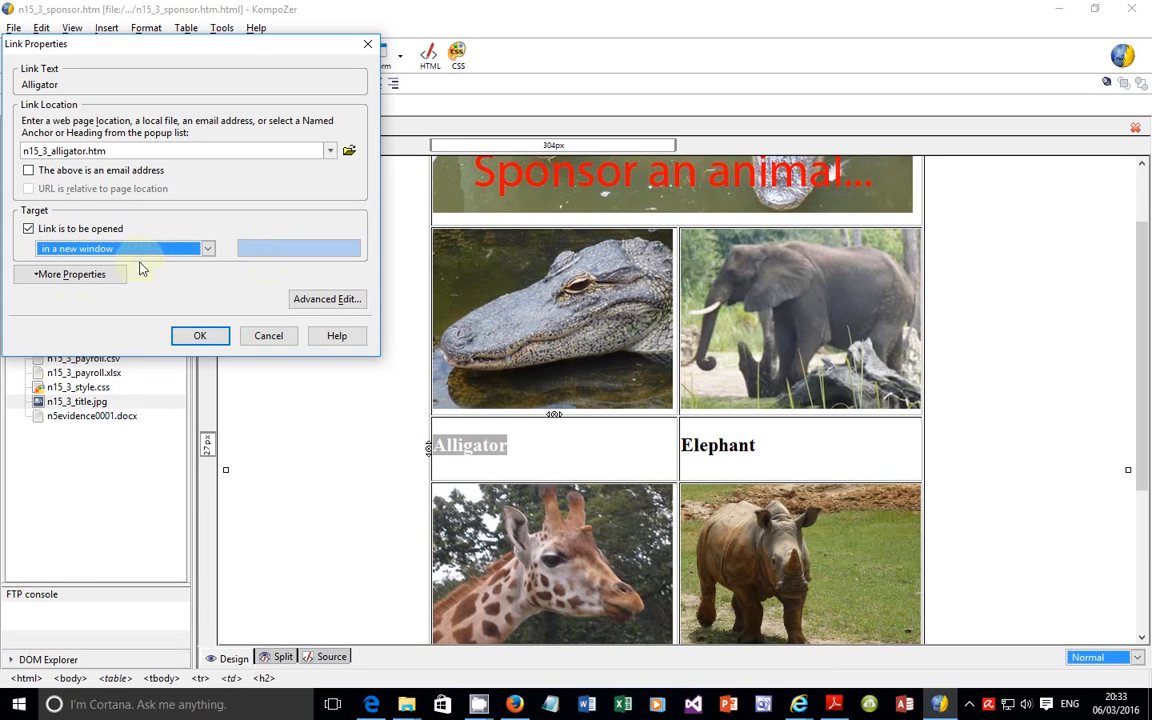
left_click(307, 300)
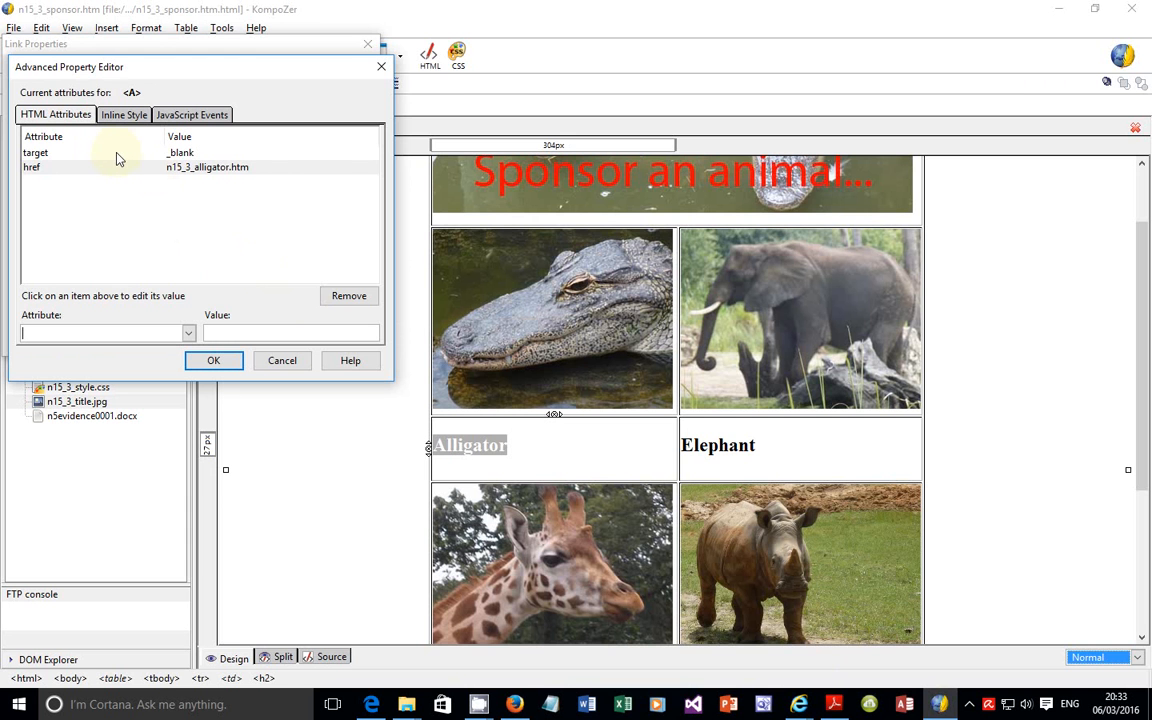
left_click(372, 705)
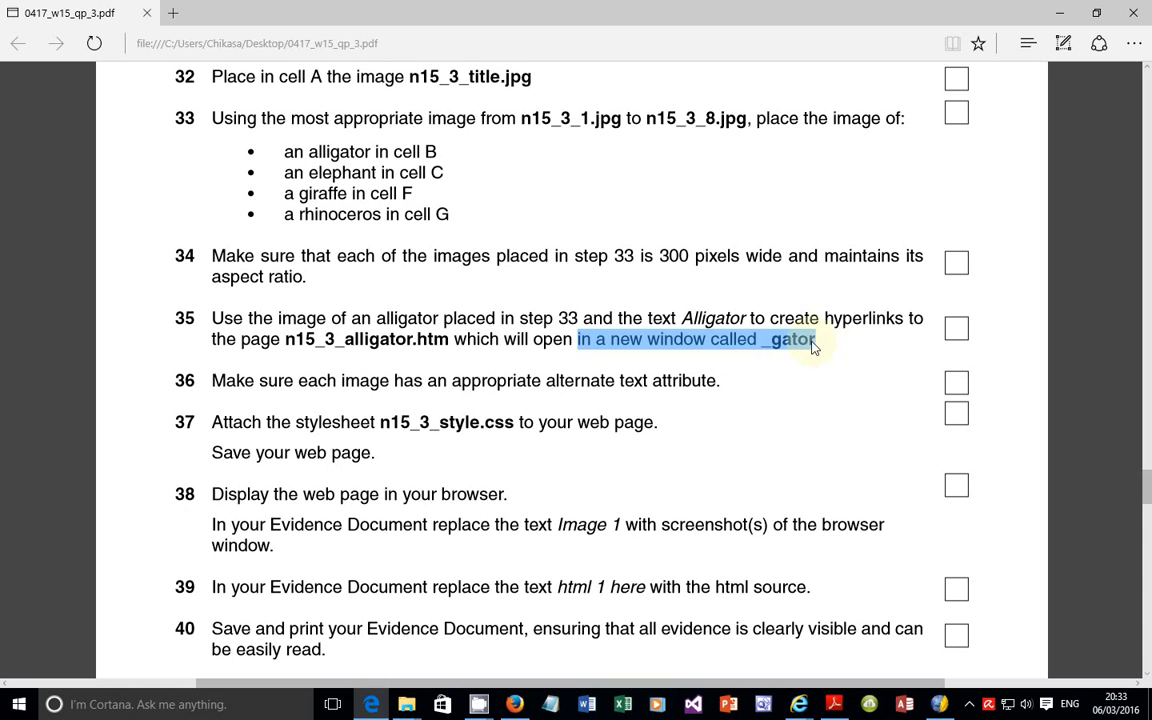
key("alt+Tab")
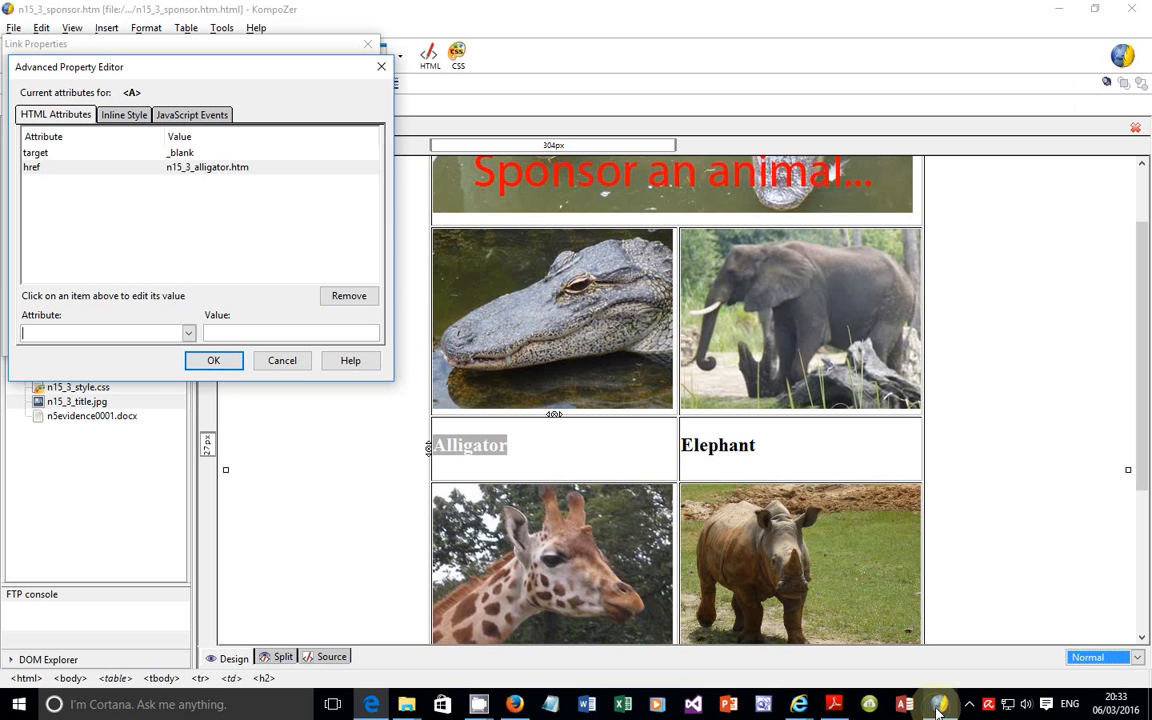
Step: Set the Alligator link's target attribute to _gator and accept the attribute change
left_click(188, 337)
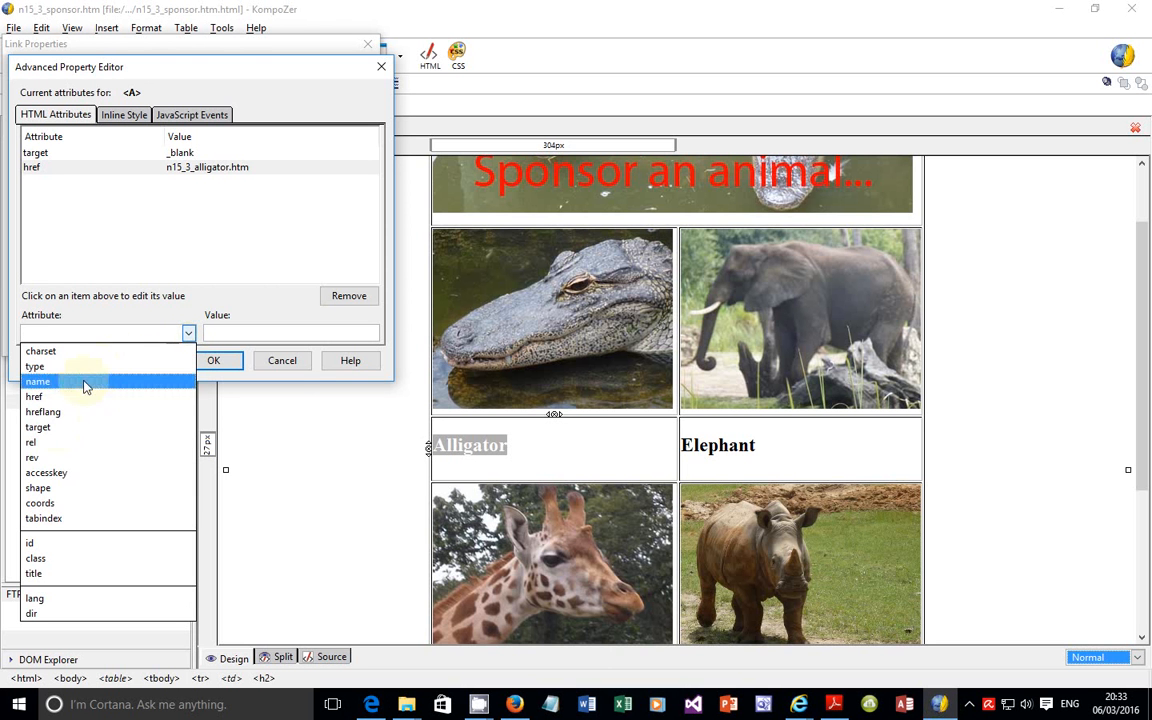
left_click(49, 431)
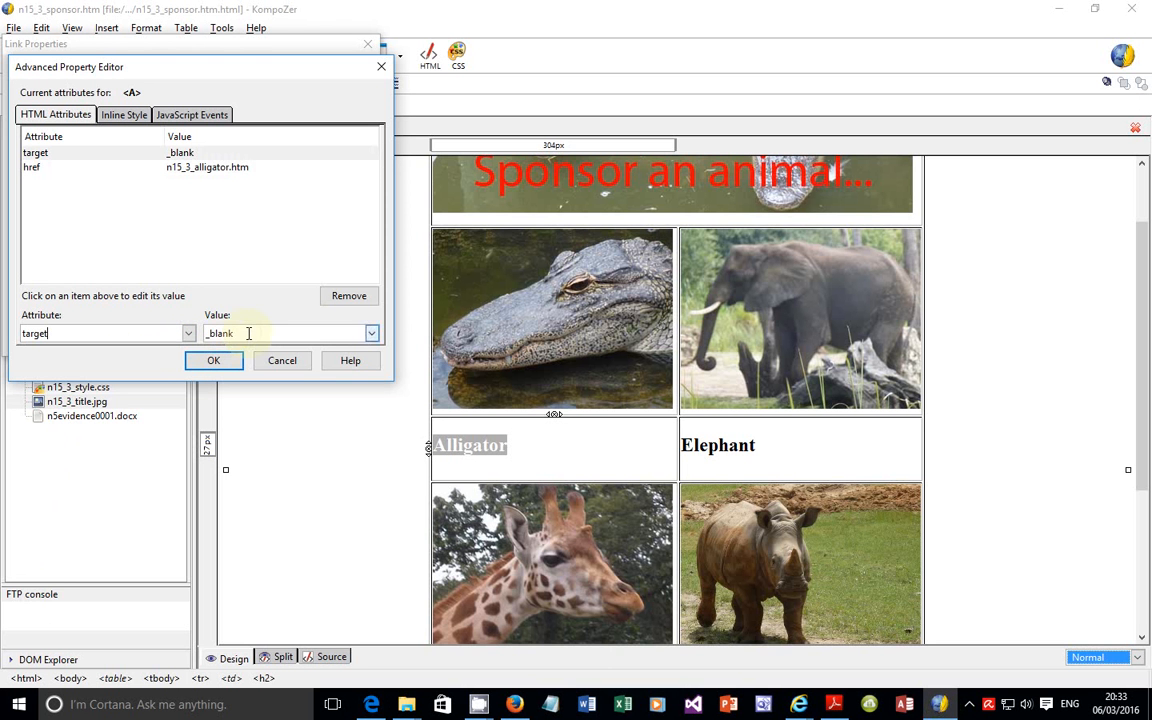
left_click_drag(249, 334, 205, 335)
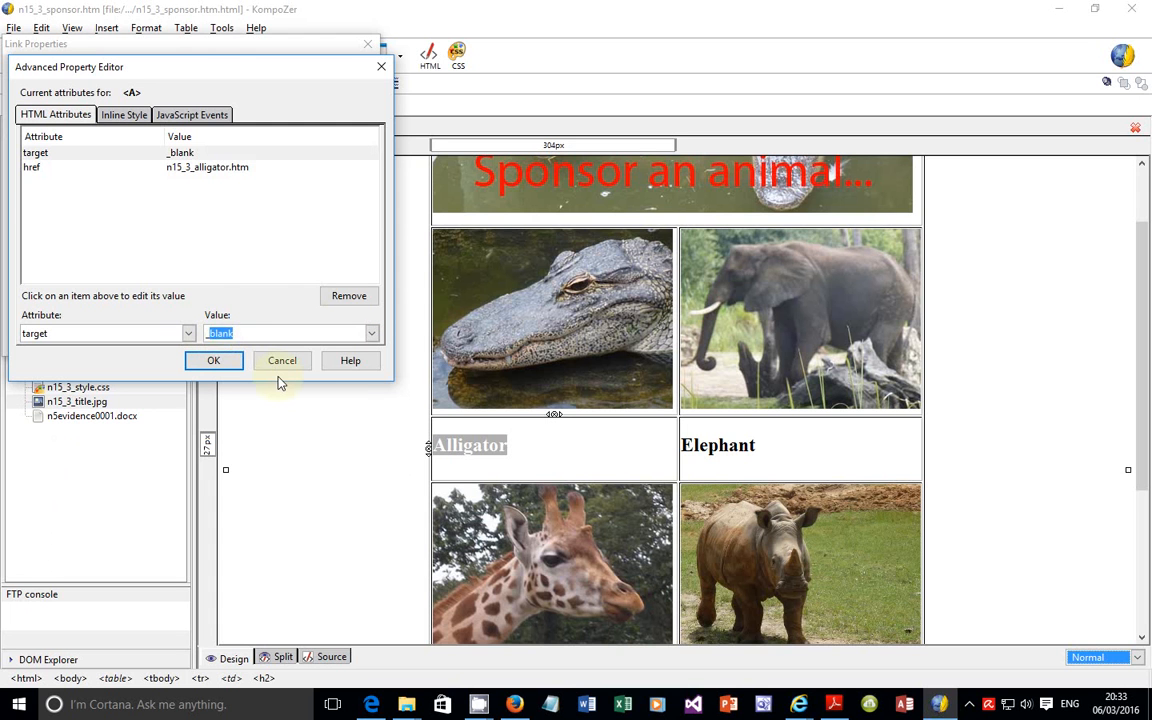
type("_gator")
left_click(213, 364)
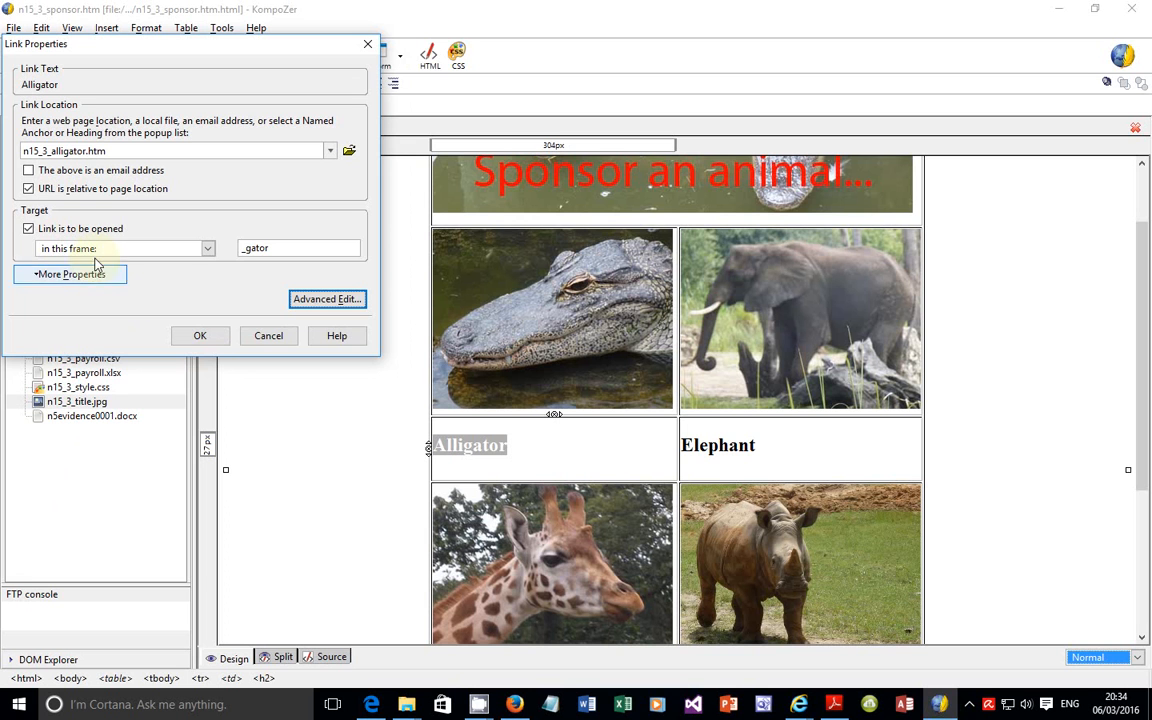
Step: Set the Alligator text link to open in a new window again and apply the link properties
left_click(208, 248)
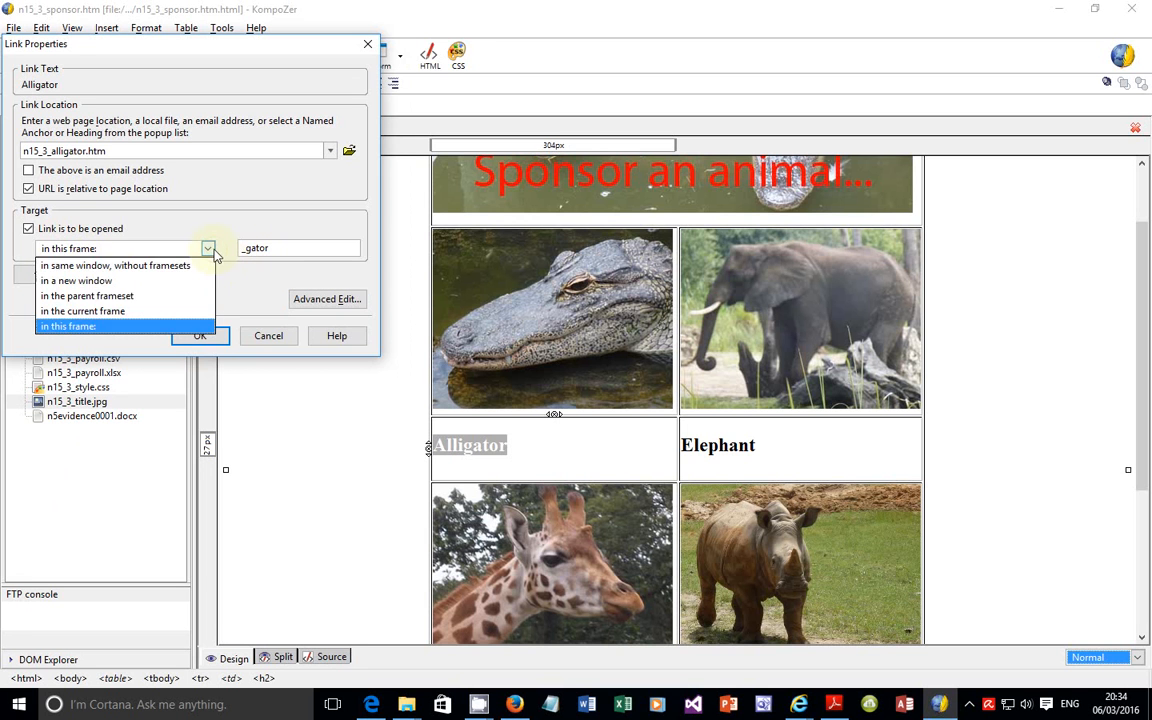
left_click(118, 283)
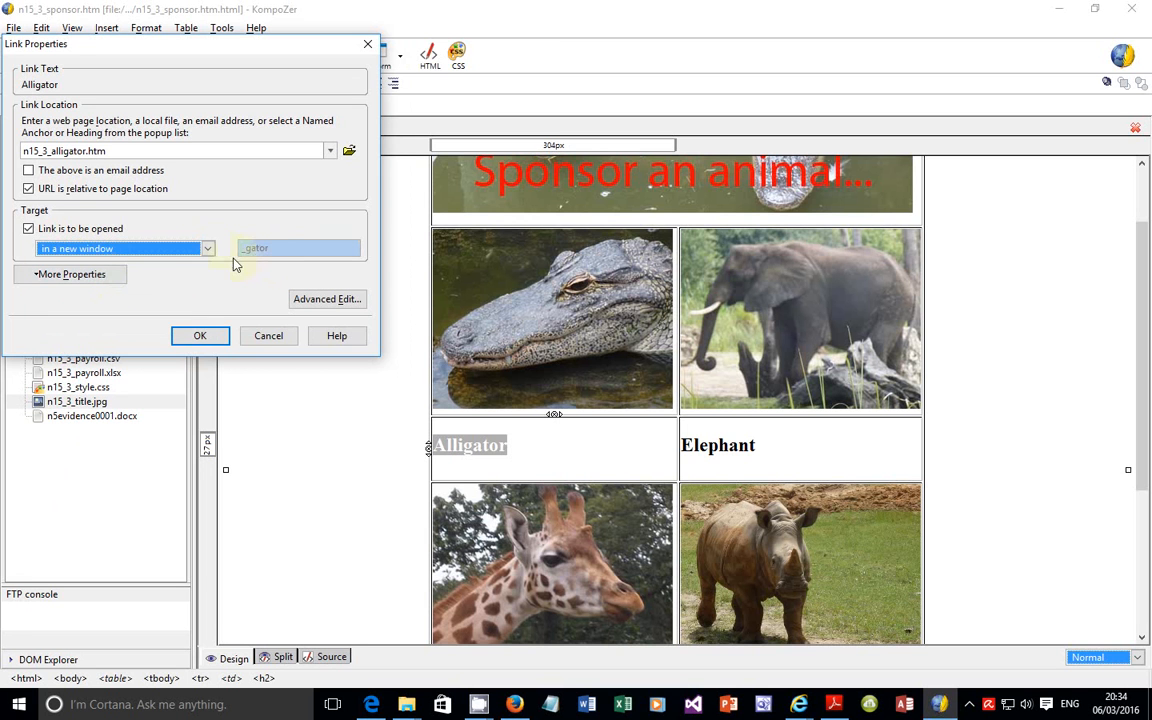
left_click(204, 339)
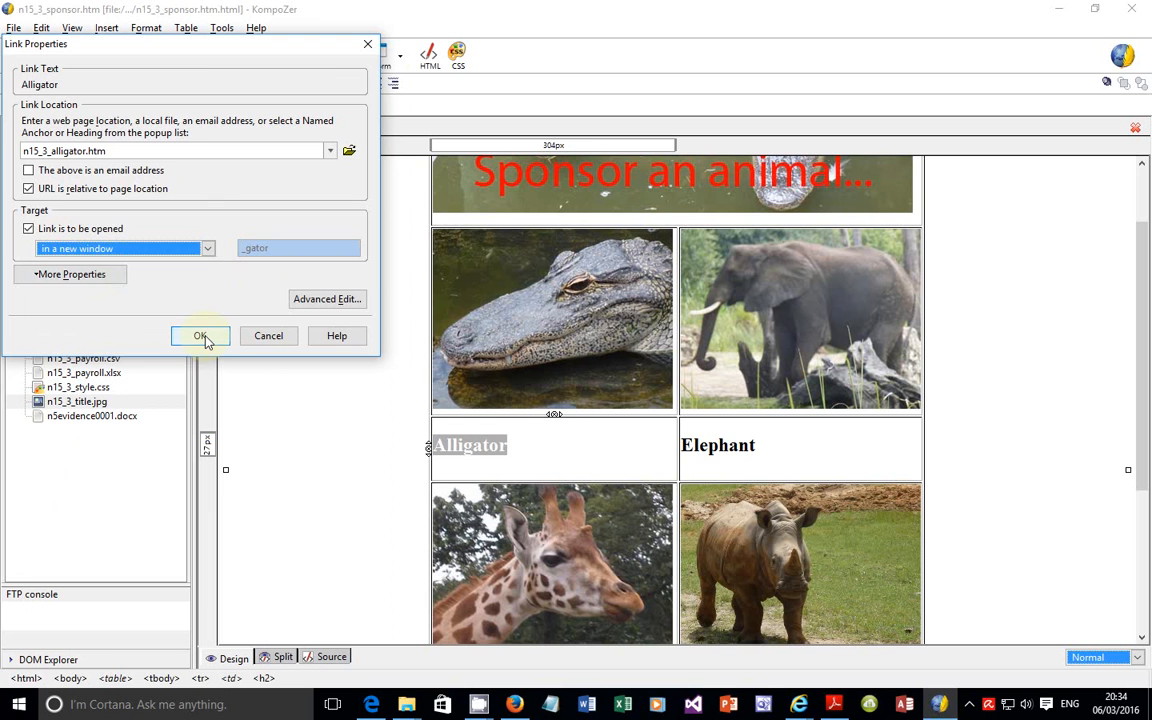
left_click(204, 339)
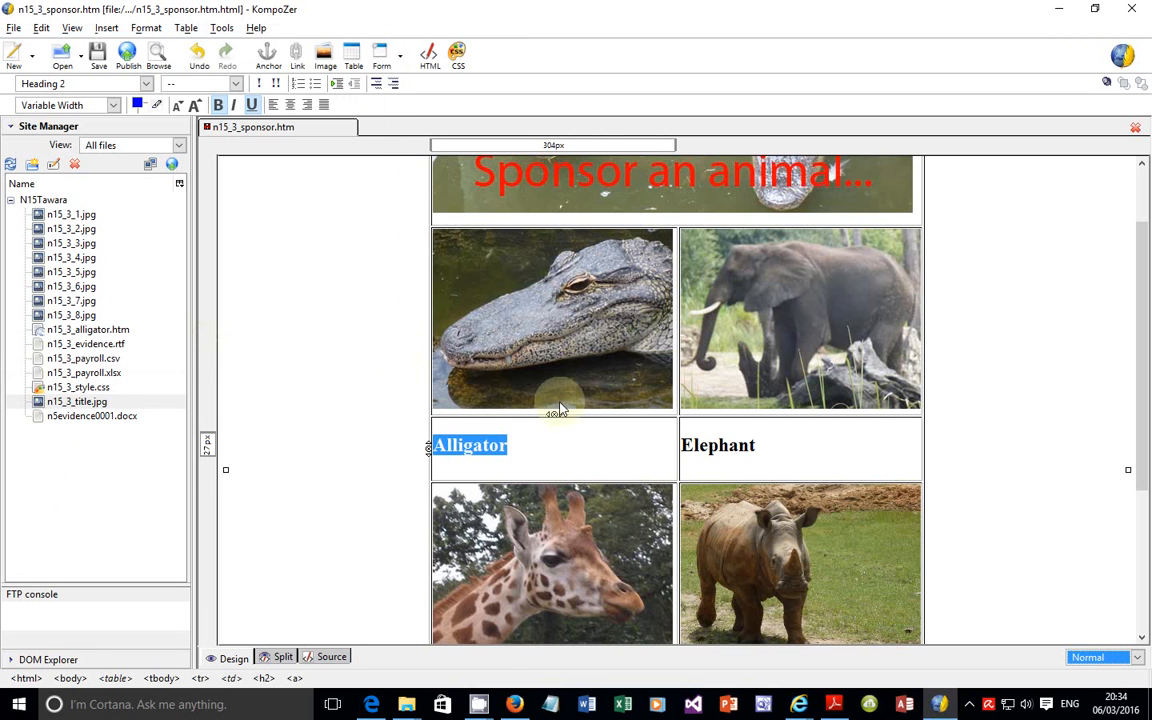
Step: Select the alligator image above the Alligator heading and choose n15_3_alligator.htm as its link destination
right_click(570, 348)
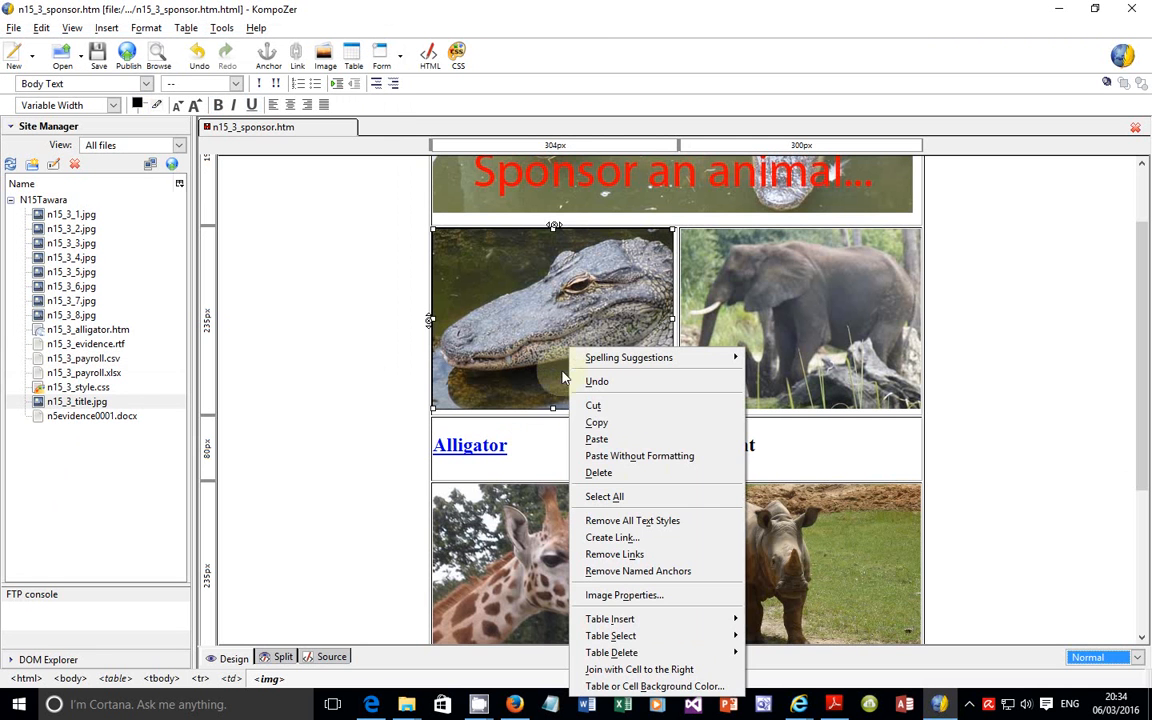
left_click(516, 310)
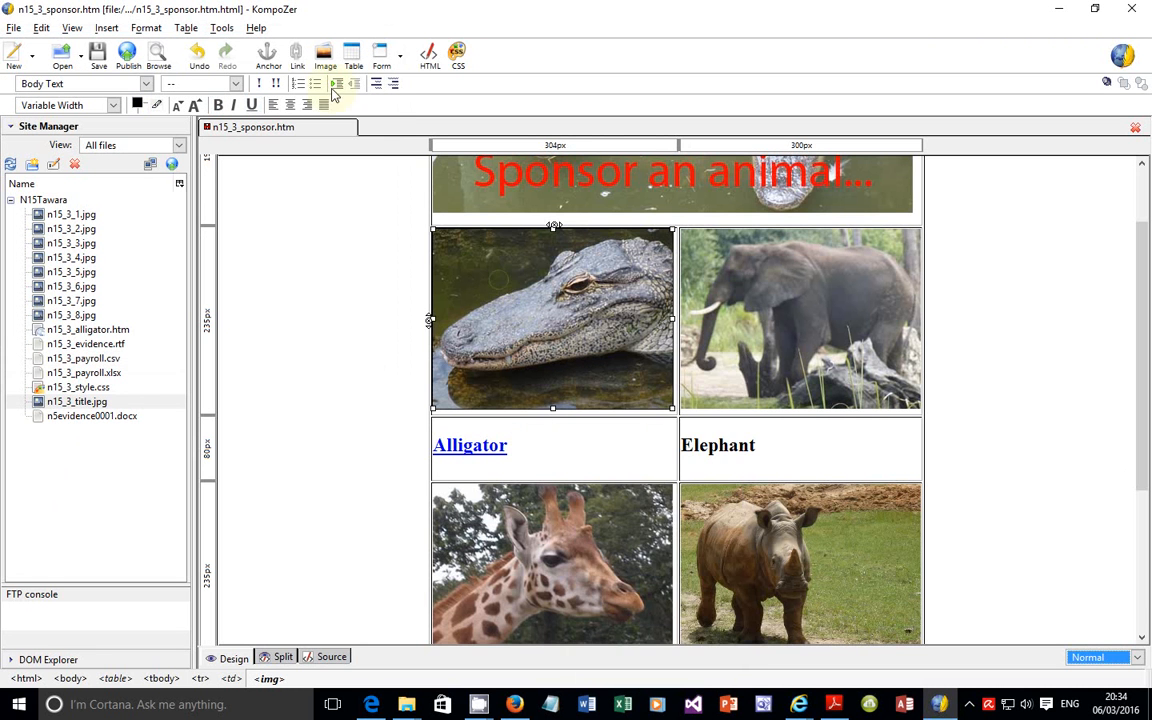
left_click(300, 58)
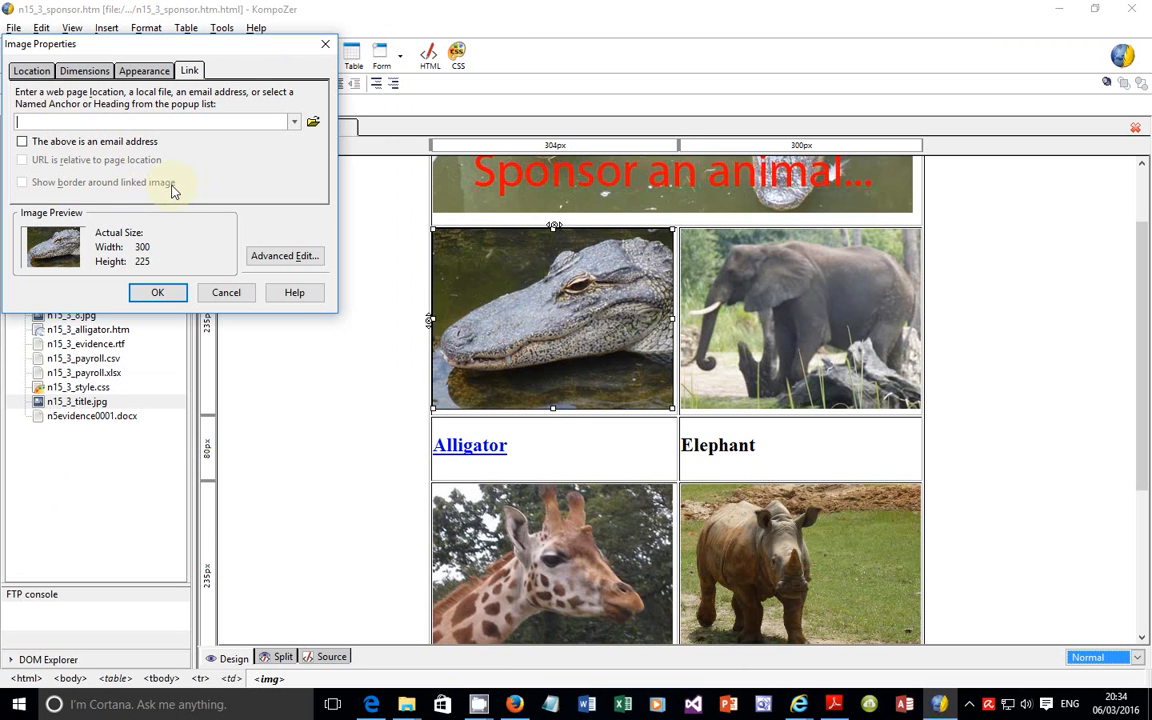
left_click(312, 121)
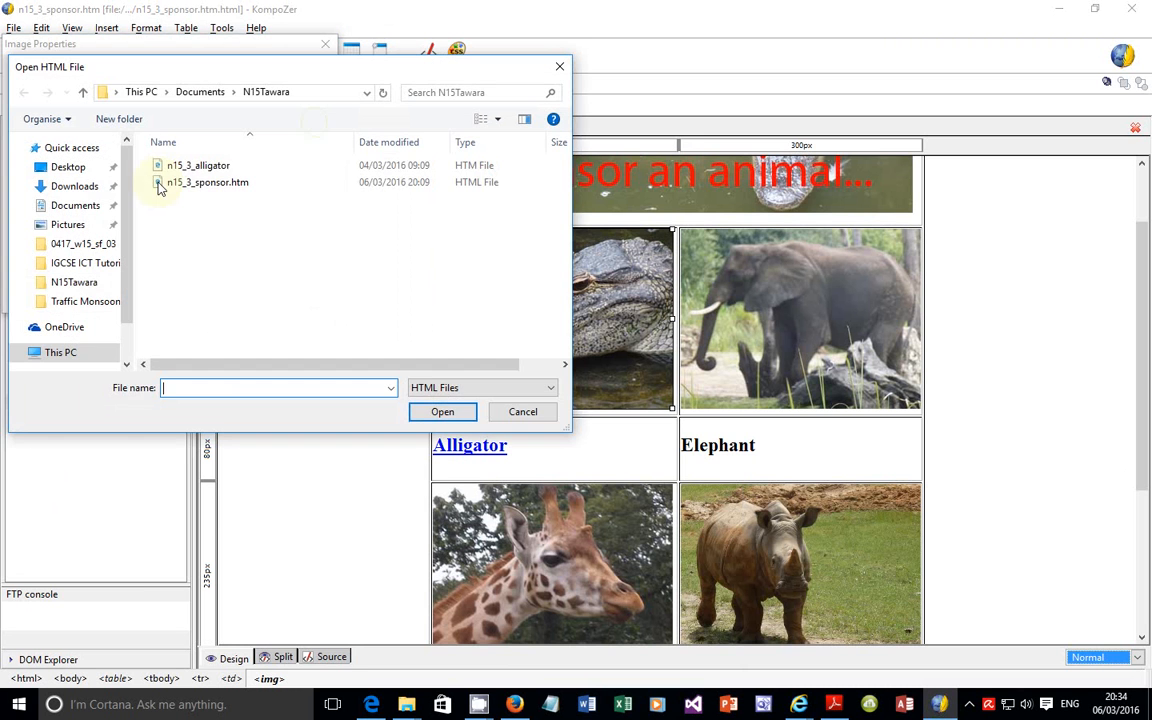
left_click(200, 167)
left_click(443, 411)
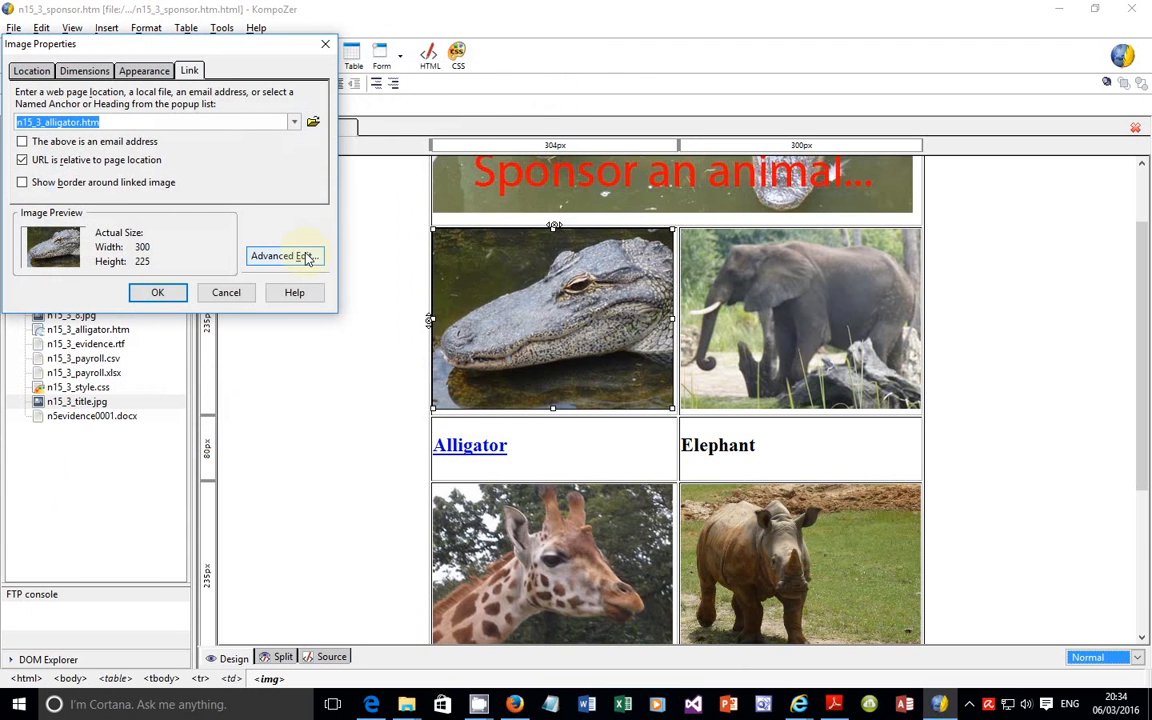
Step: Check which HTML attributes the alligator image offers, and apply its image properties with the link to n15_3_alligator.htm
left_click(283, 256)
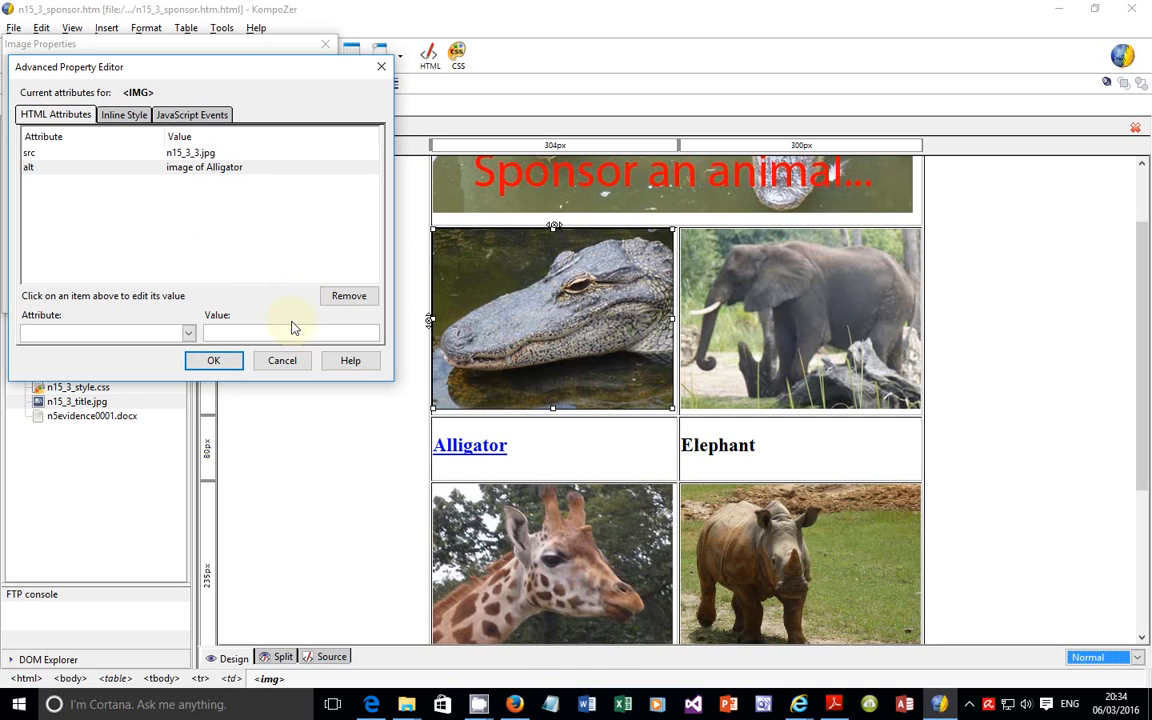
left_click(188, 333)
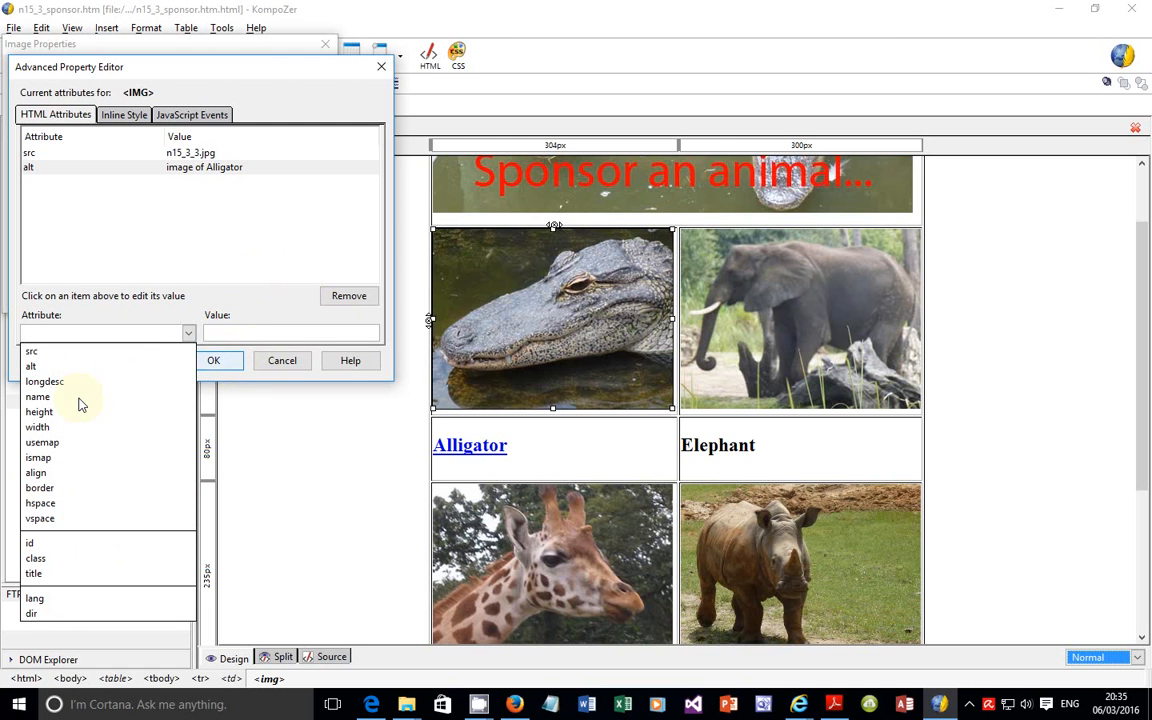
left_click(190, 333)
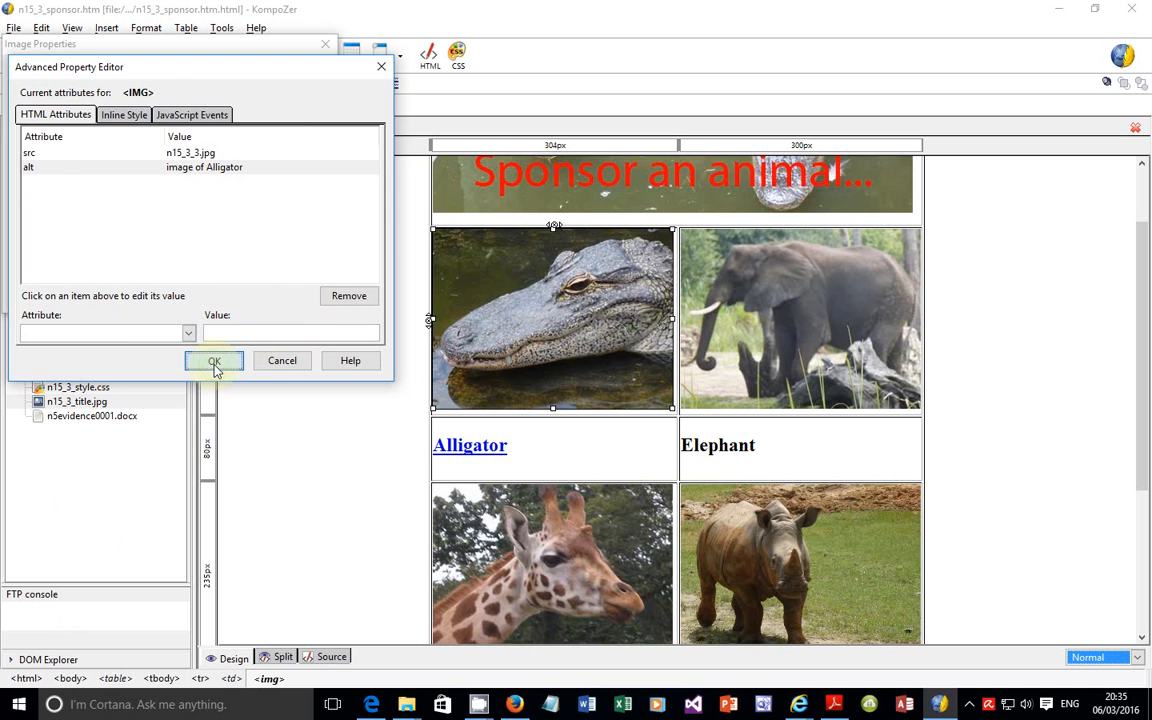
left_click(214, 364)
left_click(159, 293)
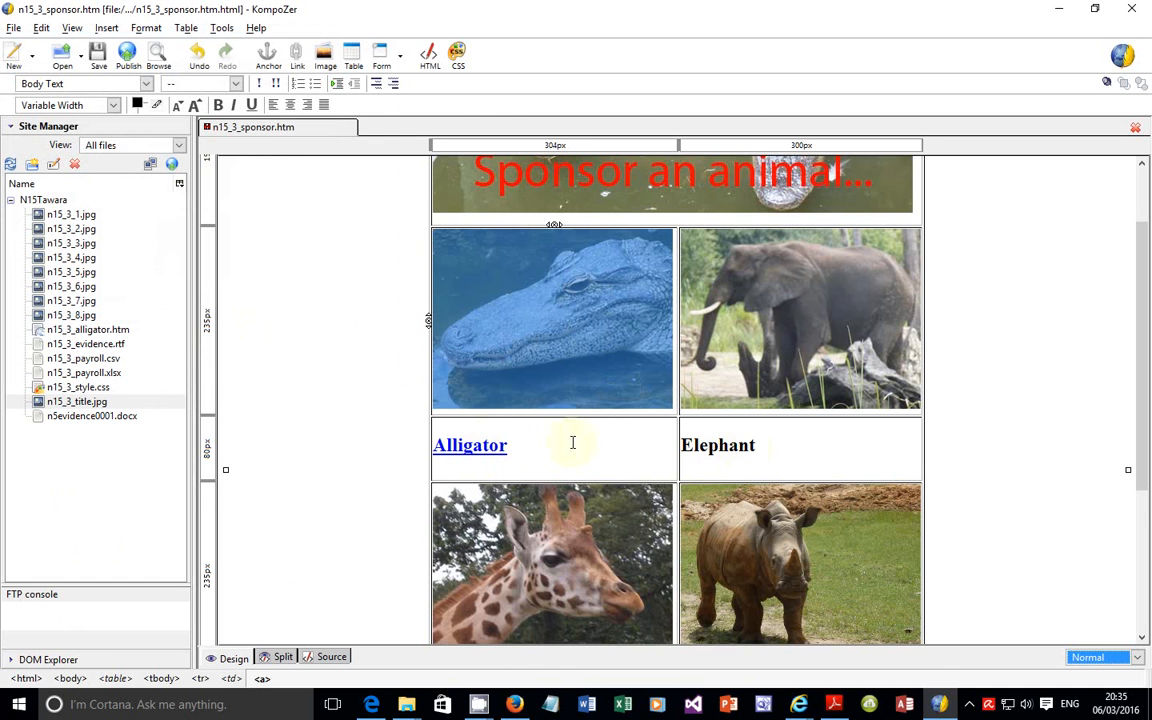
Step: Read questions 36 and 37 of the exam paper on alternate text and the stylesheet, and return to KompoZer
left_click(372, 704)
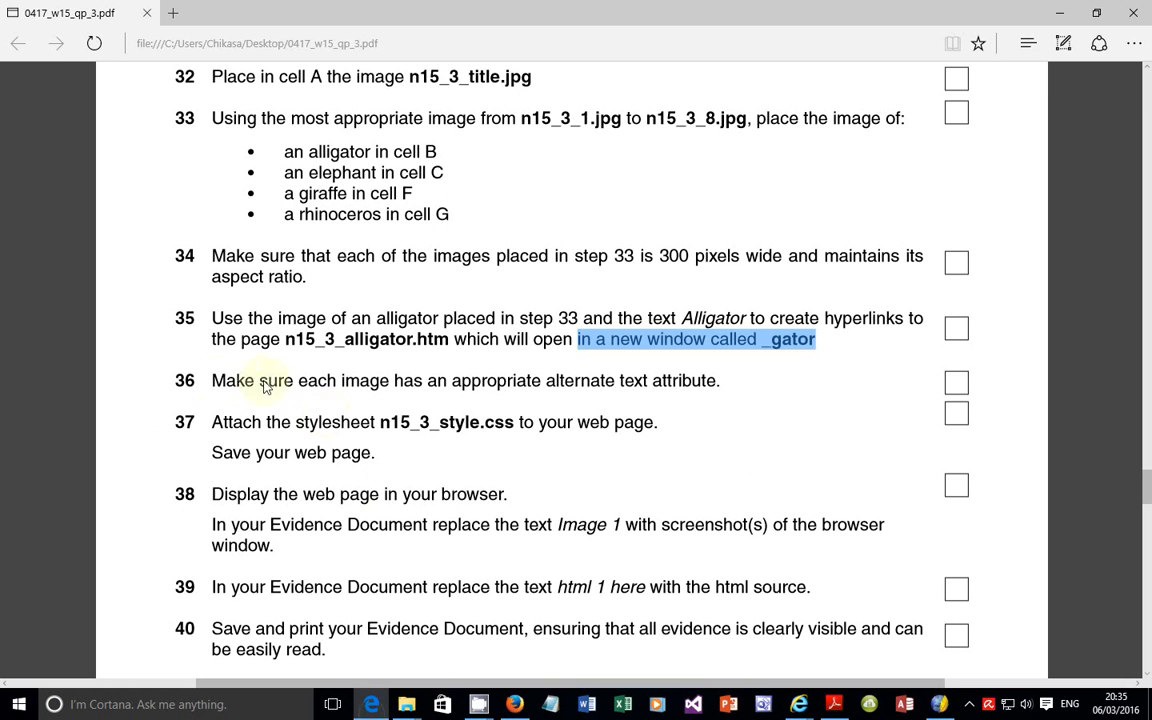
left_click_drag(212, 380, 725, 387)
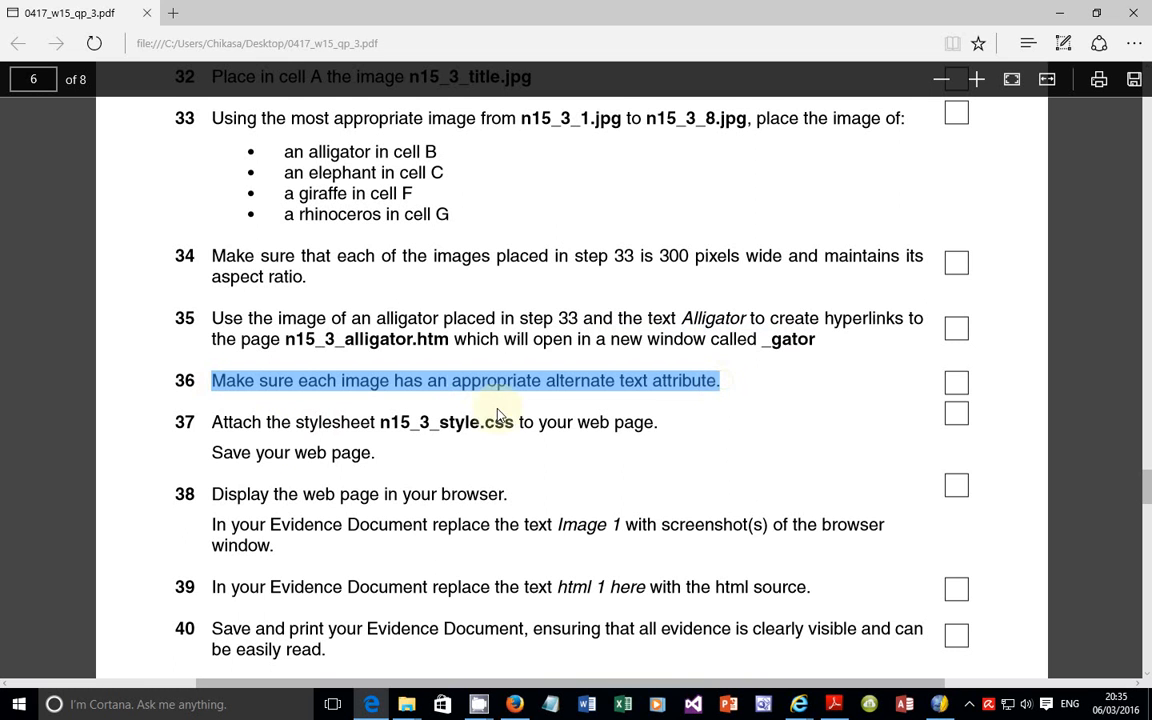
left_click(217, 427)
left_click_drag(217, 427, 680, 435)
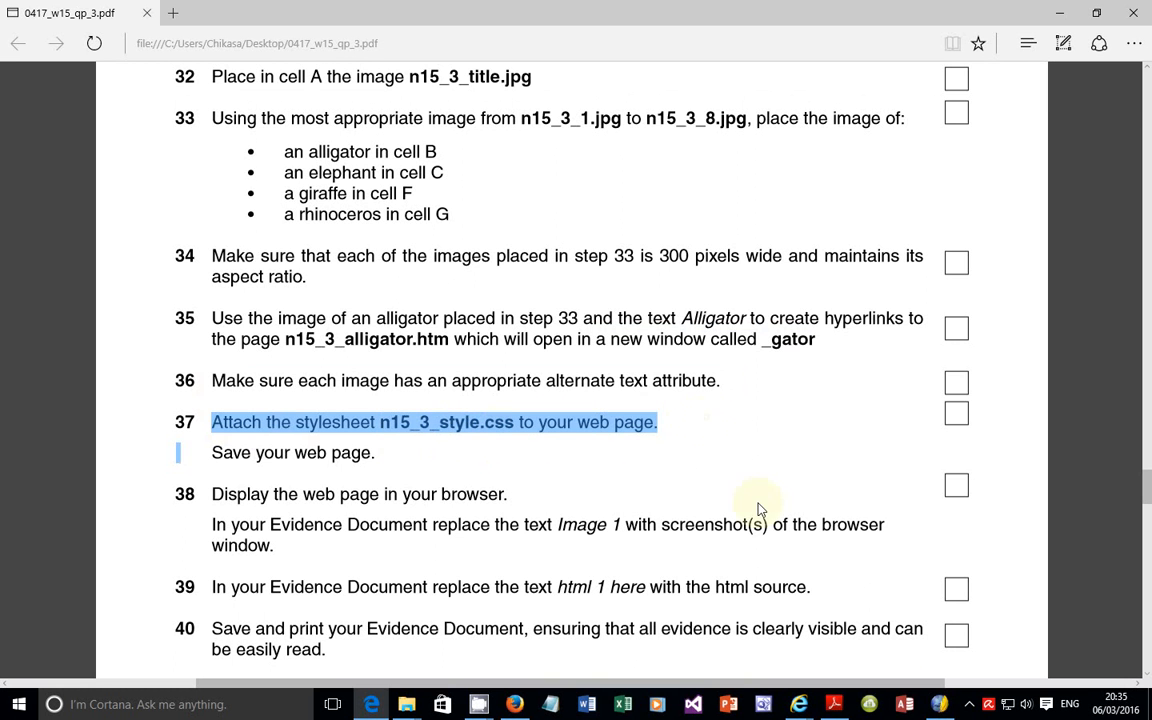
key("alt+Tab")
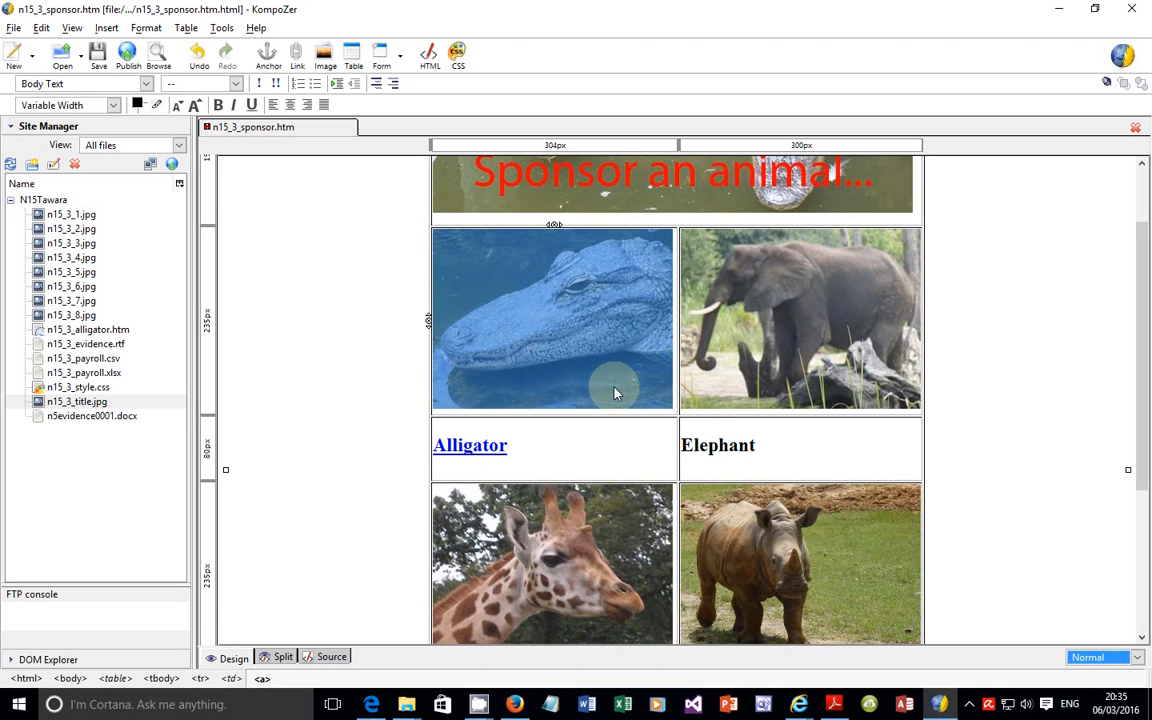
Step: Start a new linked stylesheet for the sponsor page and choose n15_3_style.css from the N15Tawara folder as its file
left_click(76, 390)
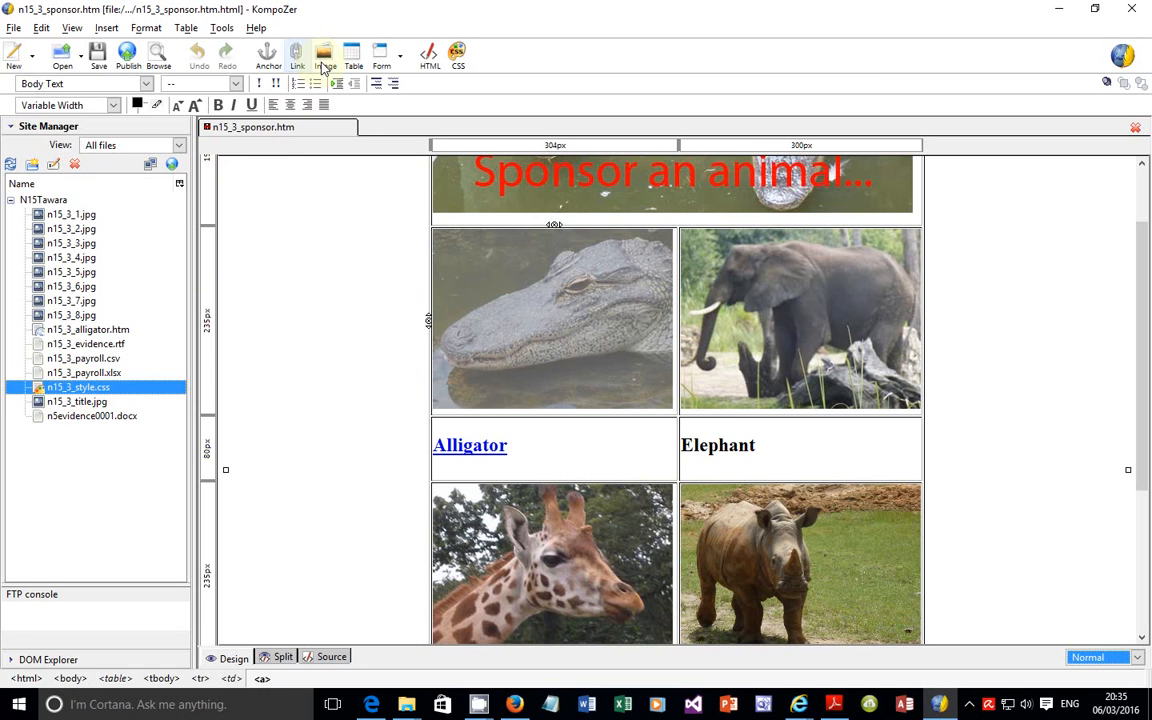
left_click(458, 55)
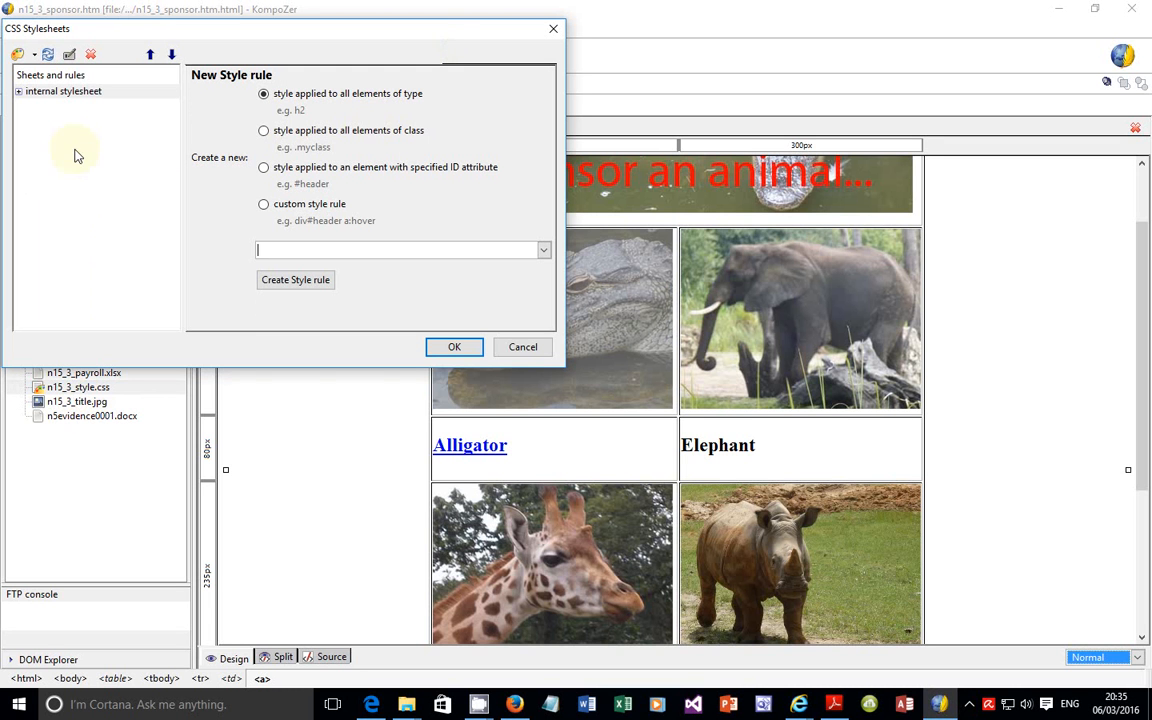
left_click(35, 56)
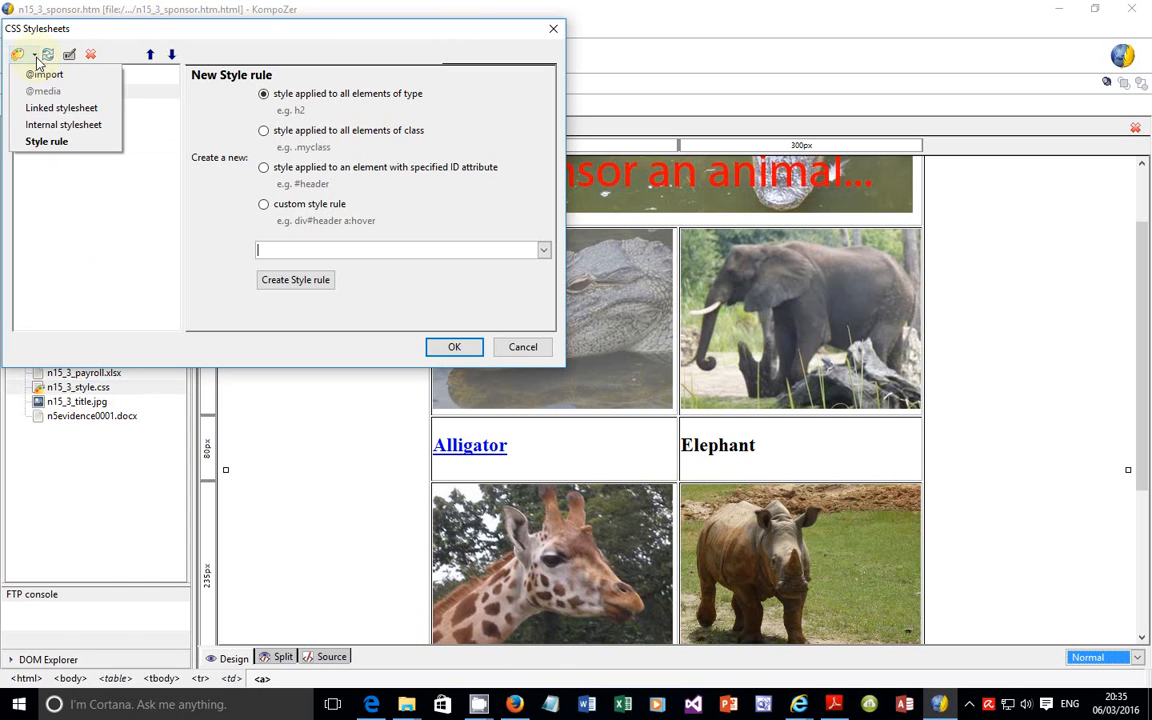
left_click(55, 108)
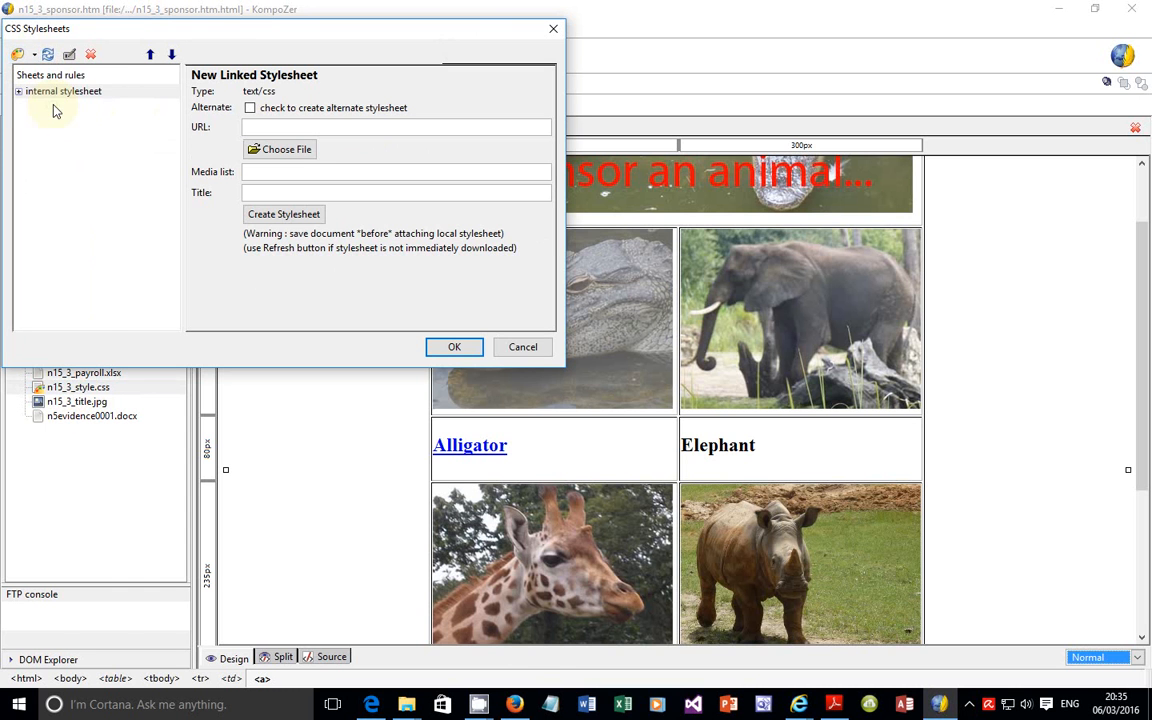
left_click(298, 152)
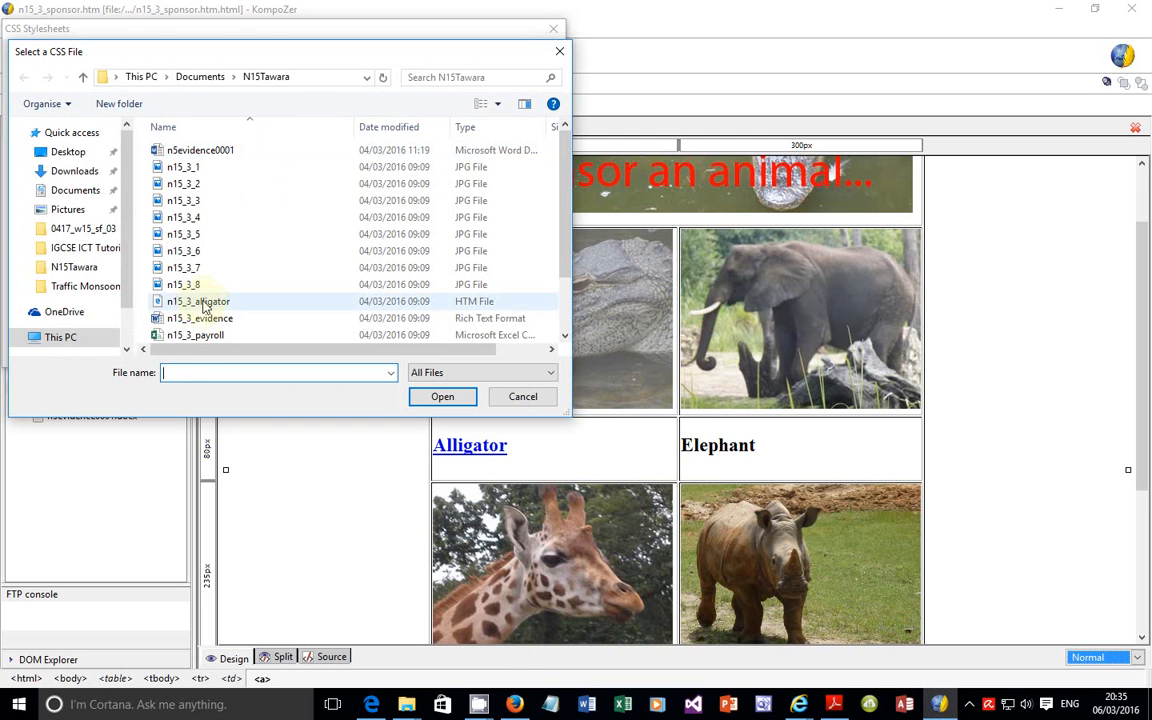
left_click(219, 270)
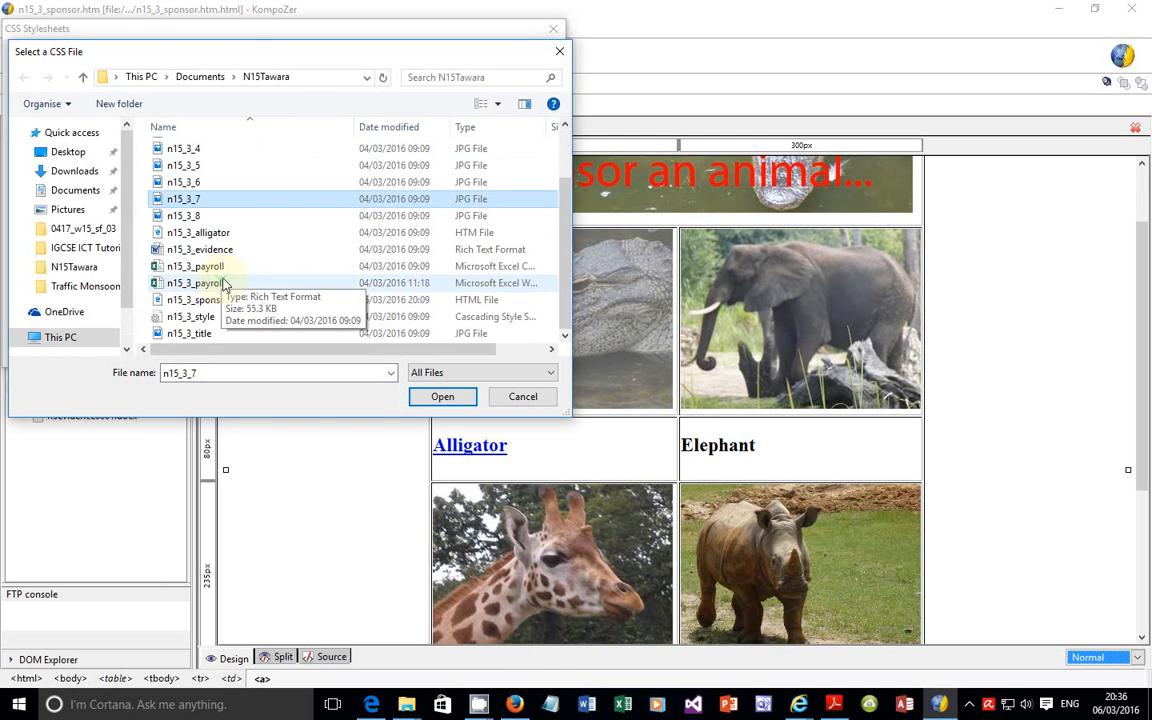
left_click(185, 316)
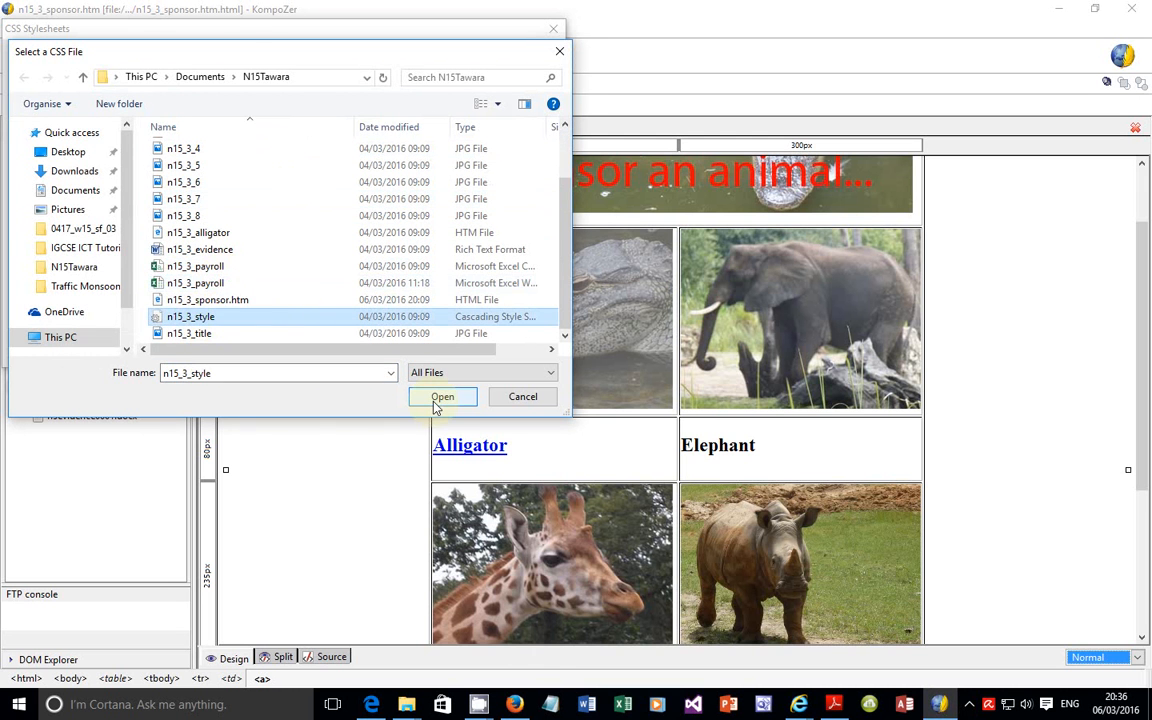
left_click(441, 397)
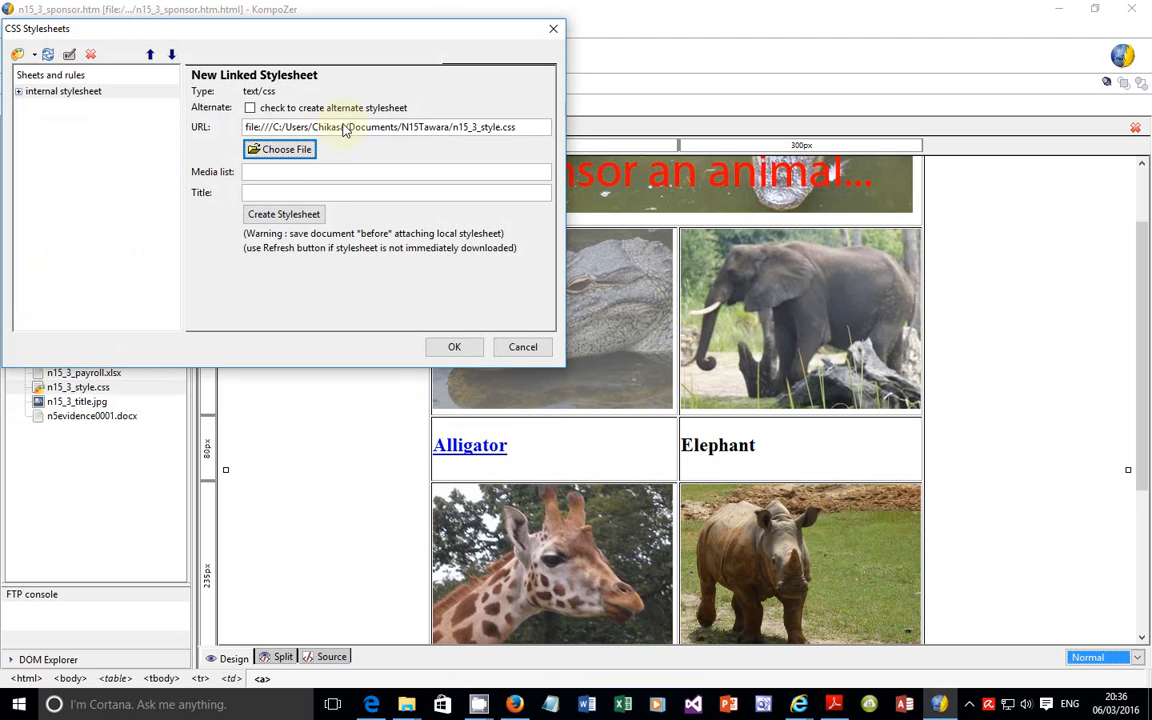
Step: Create the linked stylesheet from the chosen file and accept the stylesheet changes
left_click(287, 215)
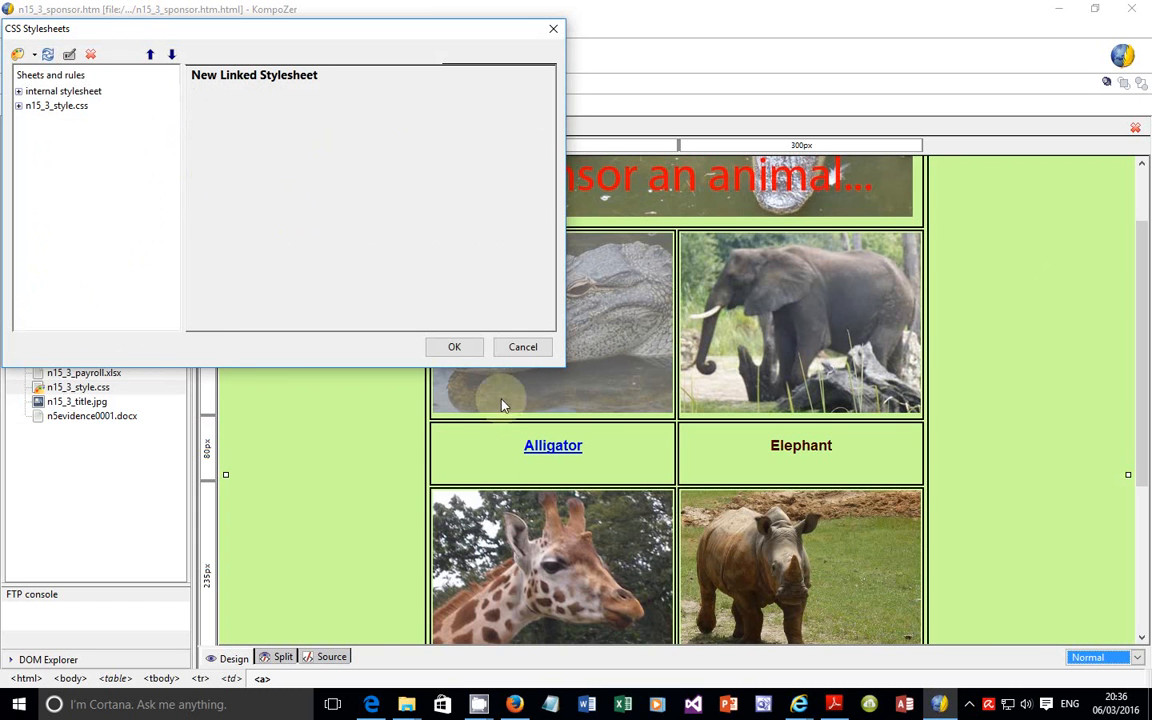
left_click(450, 348)
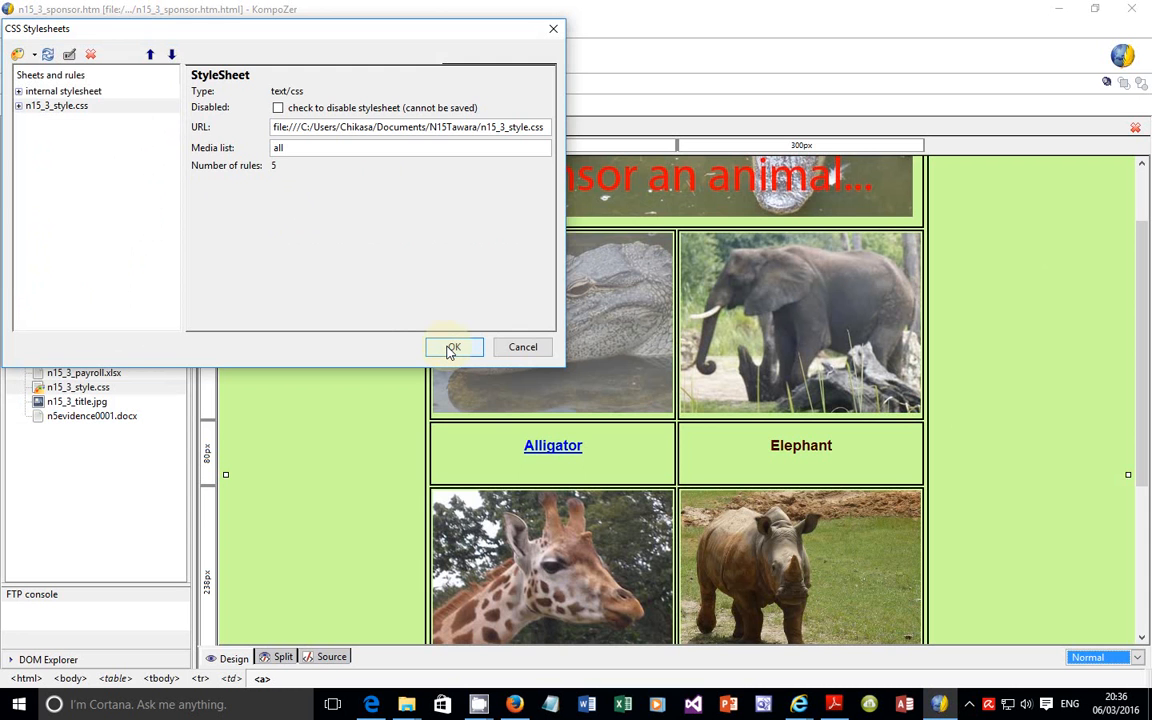
left_click(450, 348)
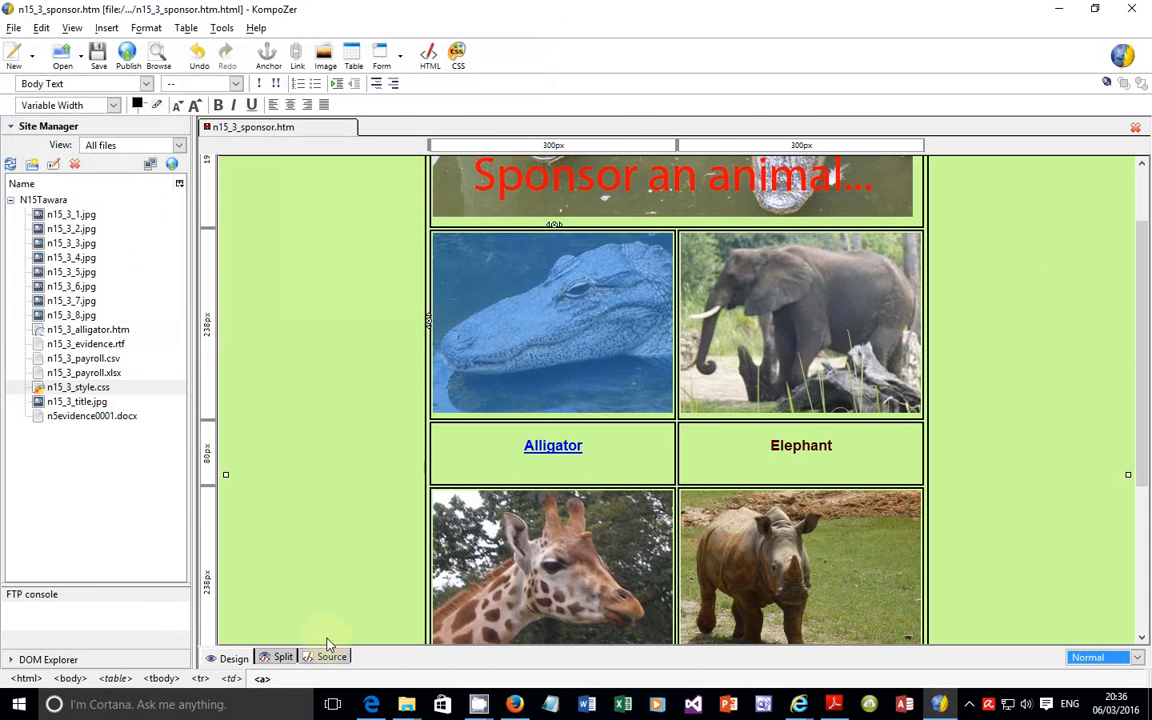
Step: Check the save instruction under question 37 of the exam paper and save the sponsor web page in KompoZer
left_click(372, 705)
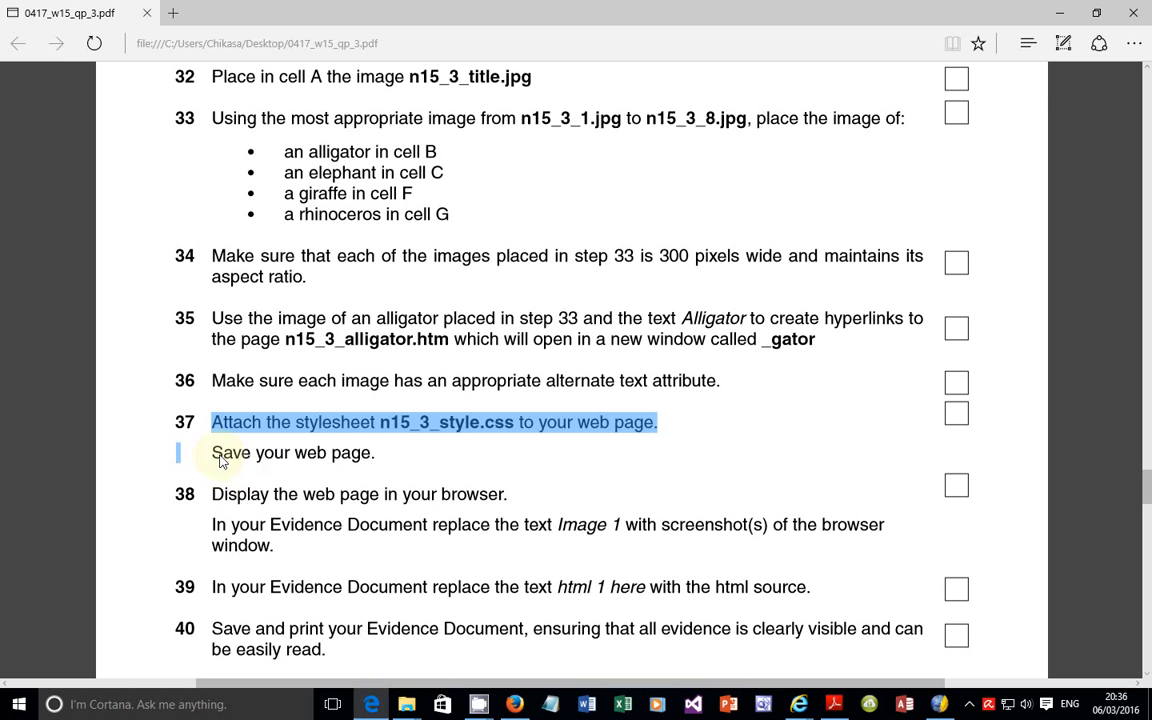
left_click_drag(213, 455, 378, 453)
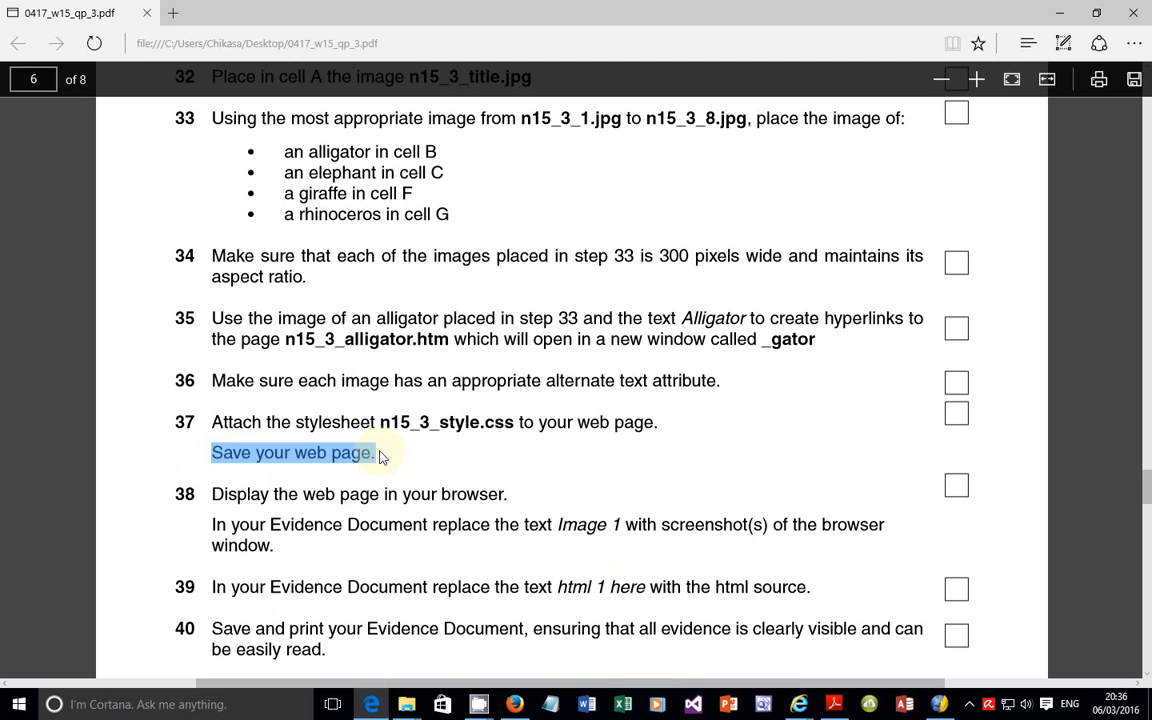
left_click(938, 704)
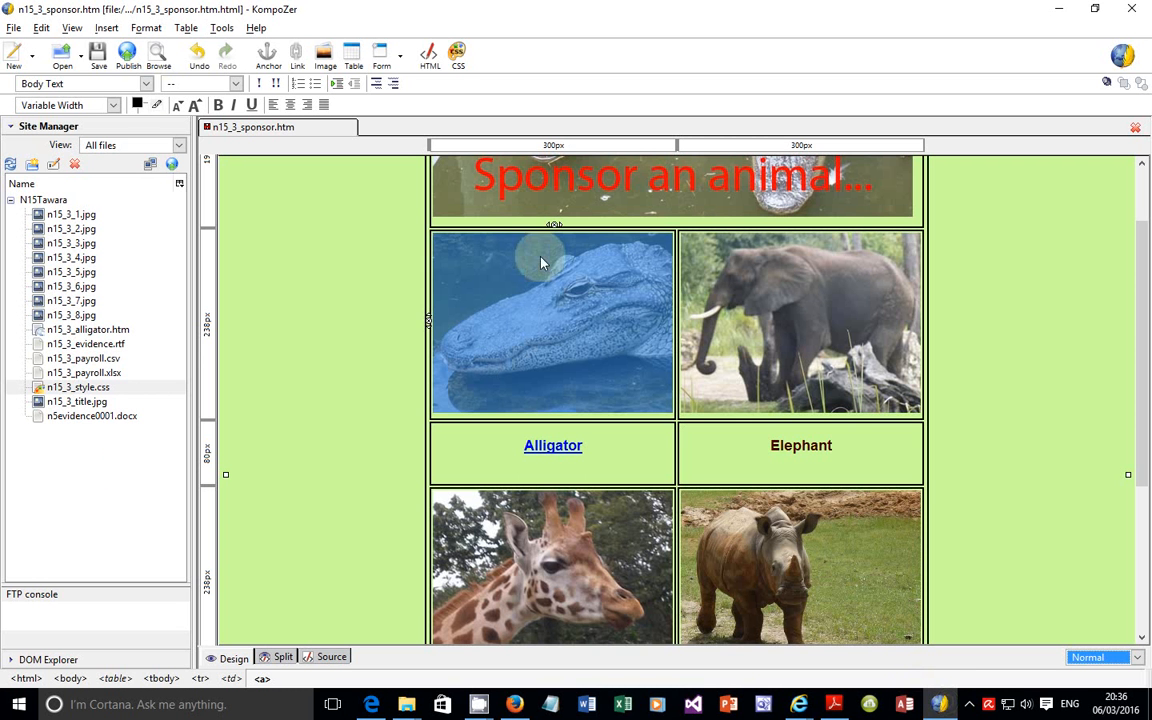
left_click(97, 55)
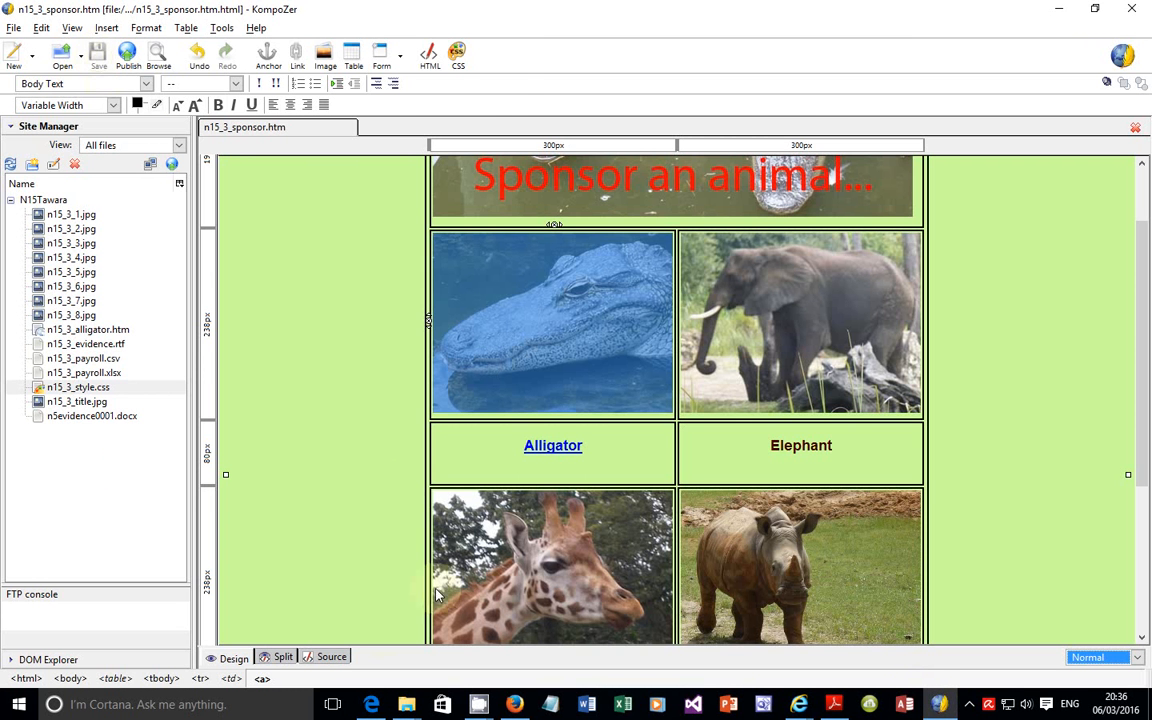
Step: Read question 38 of the exam paper on the browser display and Evidence Document screenshots, and return to KompoZer
left_click(372, 705)
left_click_drag(212, 494, 516, 496)
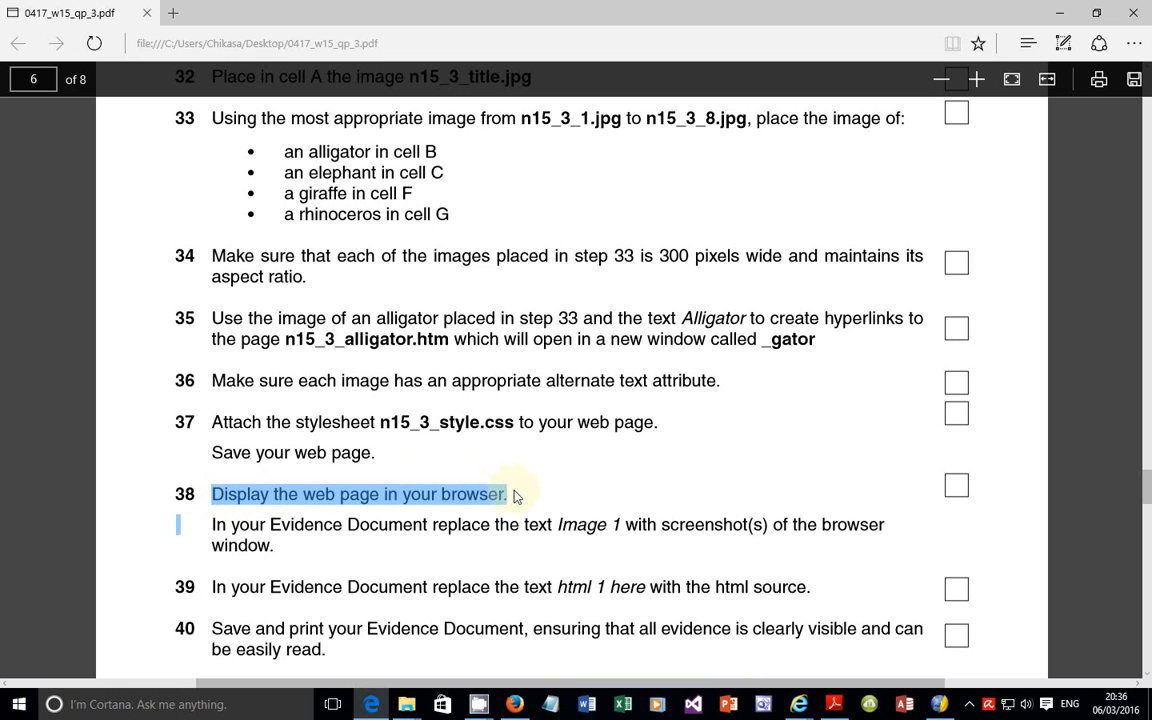
left_click_drag(213, 525, 320, 555)
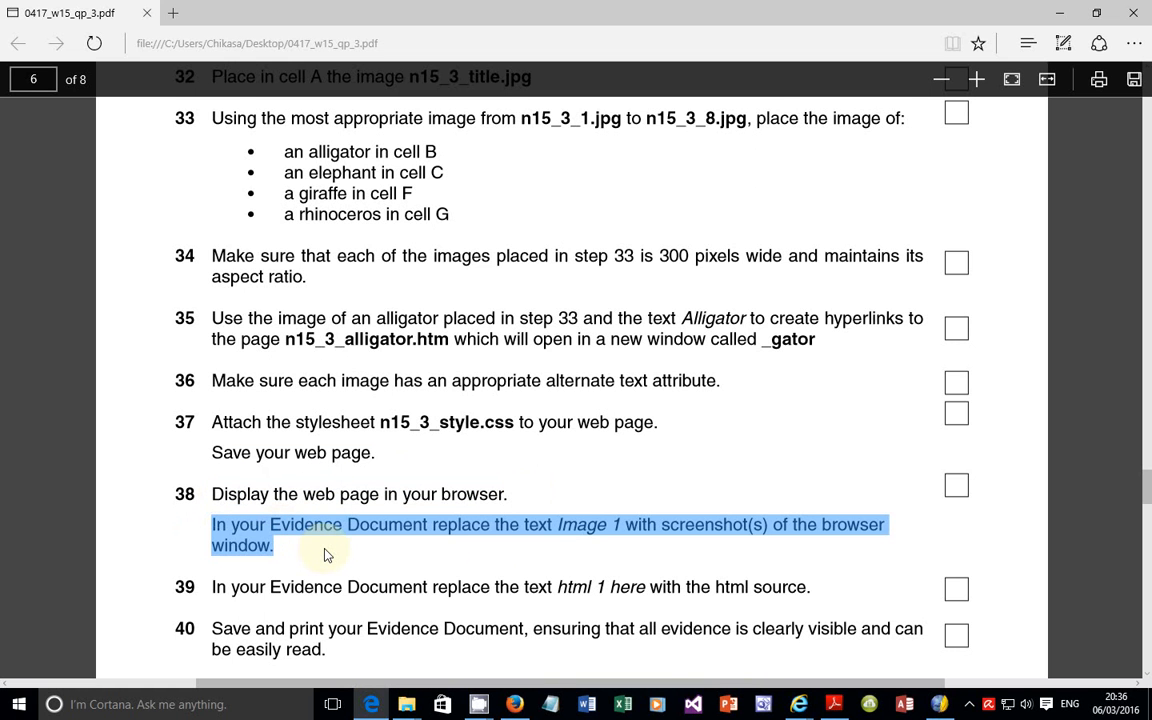
left_click(939, 705)
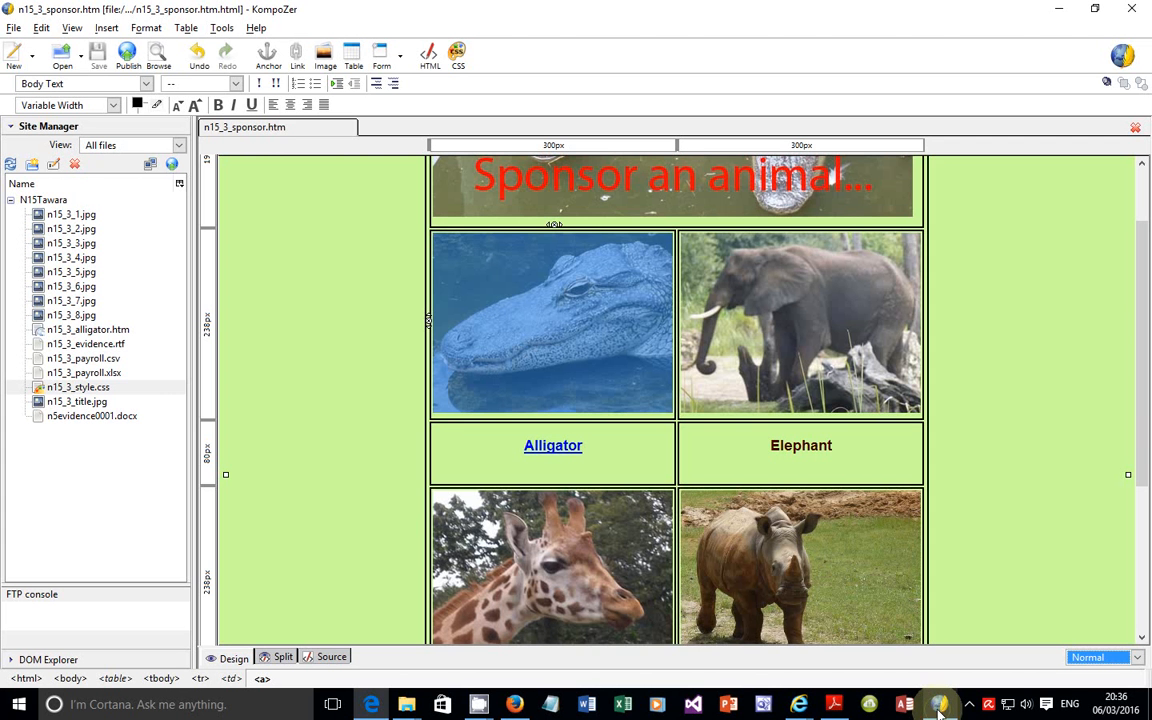